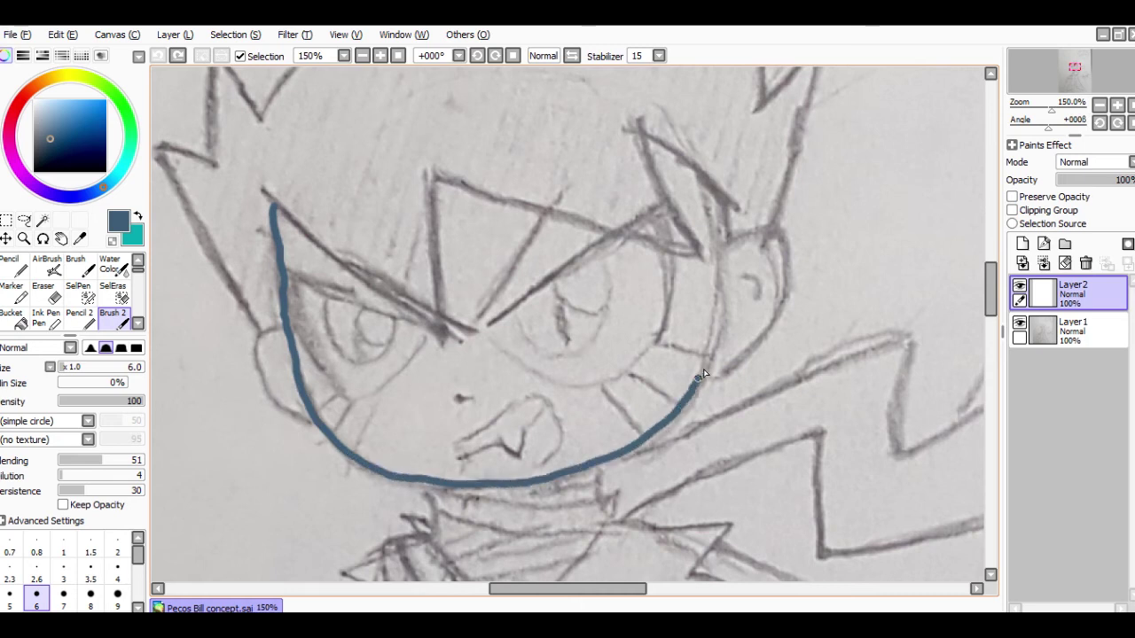
Step: Finish tracing the face outline up to the hairline and trace both ears in dark blue with Brush 2 at size 6
mouse_move(703, 369)
left_mouse_down()
mouse_move(724, 305)
mouse_move(720, 202)
left_mouse_up()
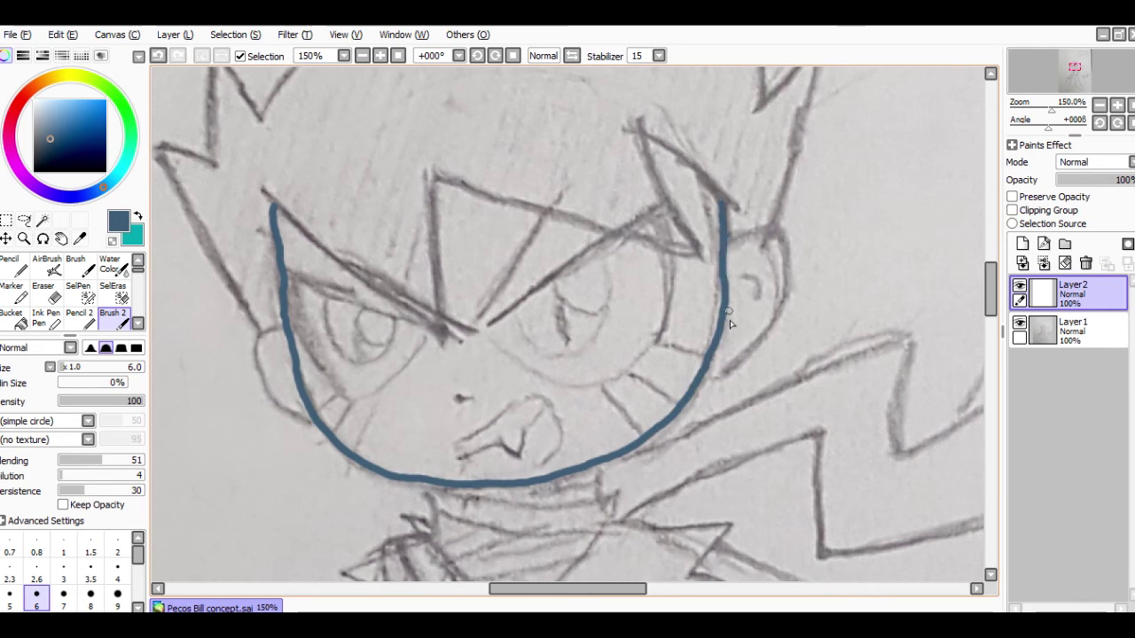
mouse_move(703, 381)
left_mouse_down()
mouse_move(759, 344)
mouse_move(787, 277)
mouse_move(785, 246)
left_mouse_up()
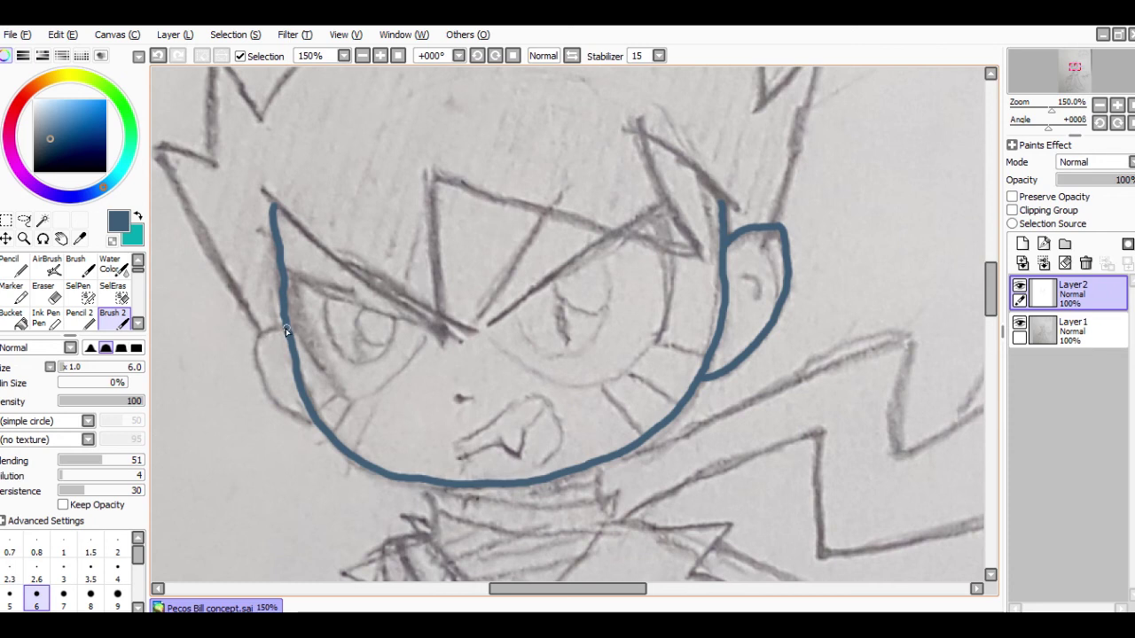
mouse_move(284, 327)
left_mouse_down()
mouse_move(252, 342)
mouse_move(257, 367)
mouse_move(313, 417)
left_mouse_up()
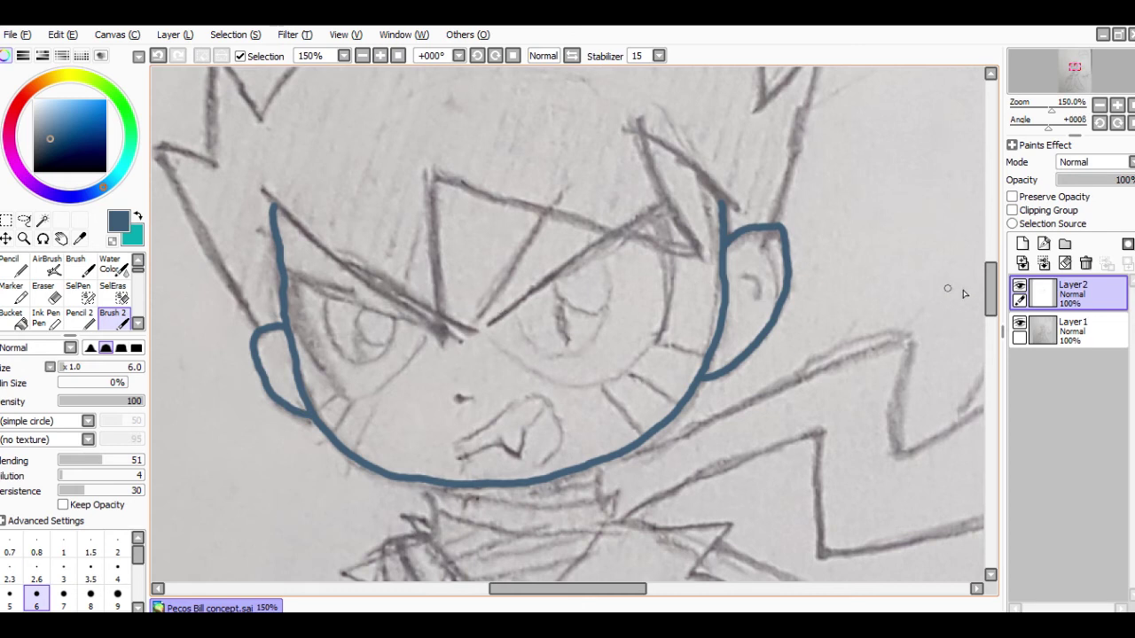
Step: Trace the pointed fringe across the forehead, including the small crossing strand beside the larger ear
left_click_drag(993, 304, 992, 297)
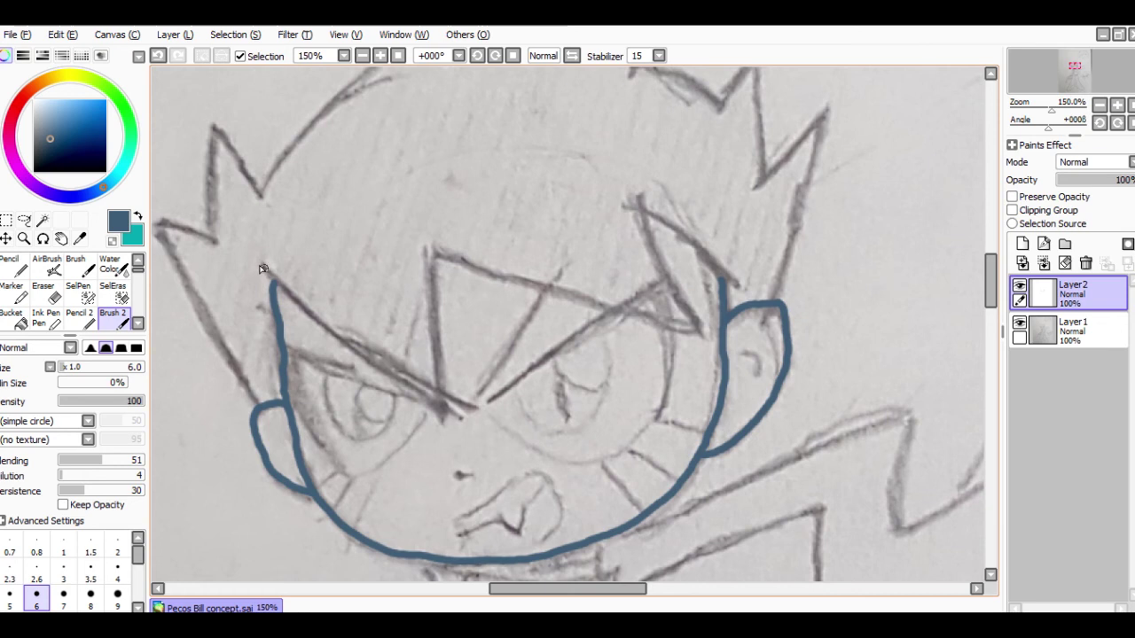
mouse_move(272, 285)
left_mouse_down()
mouse_move(351, 344)
mouse_move(476, 400)
left_mouse_up()
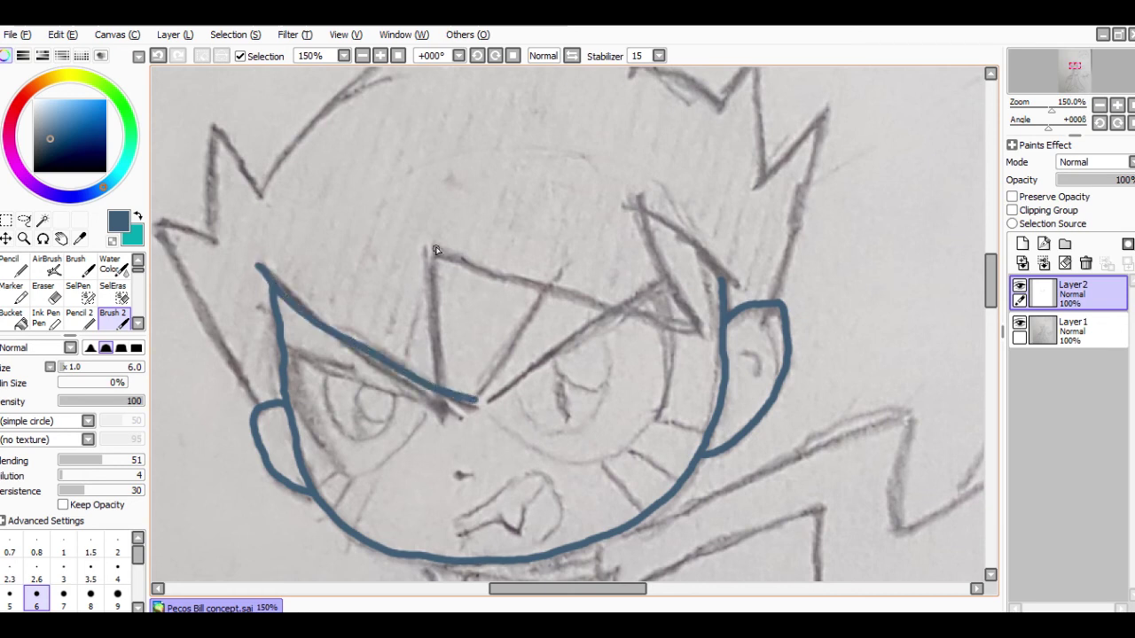
mouse_move(432, 245)
left_mouse_down()
mouse_move(438, 337)
mouse_move(474, 403)
left_mouse_up()
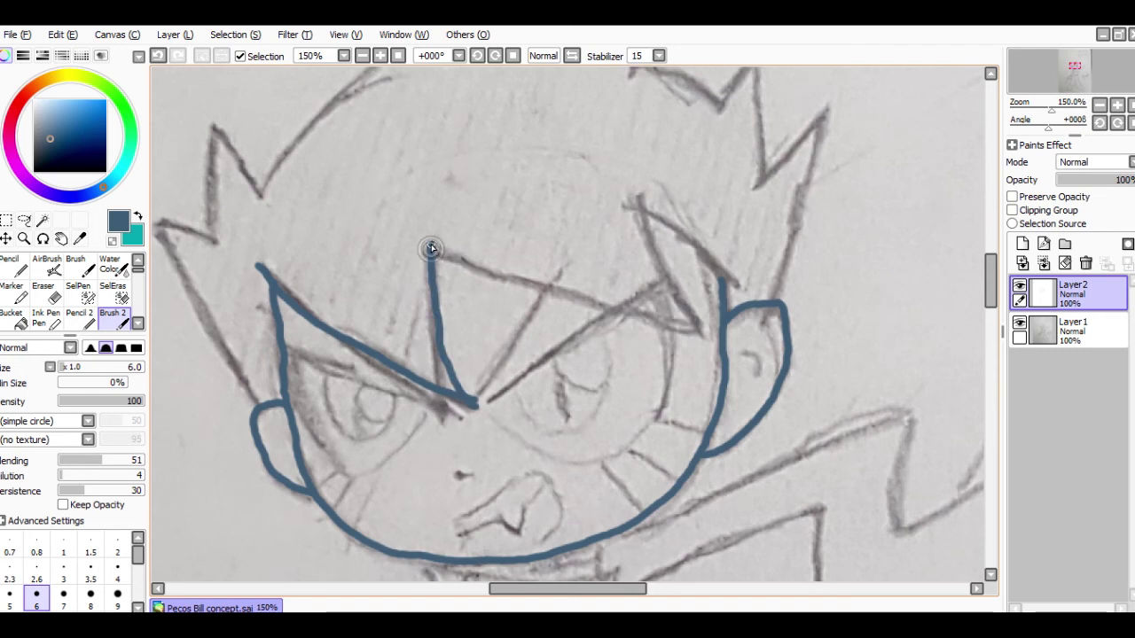
mouse_move(431, 247)
left_mouse_down()
mouse_move(575, 304)
mouse_move(705, 312)
left_mouse_up()
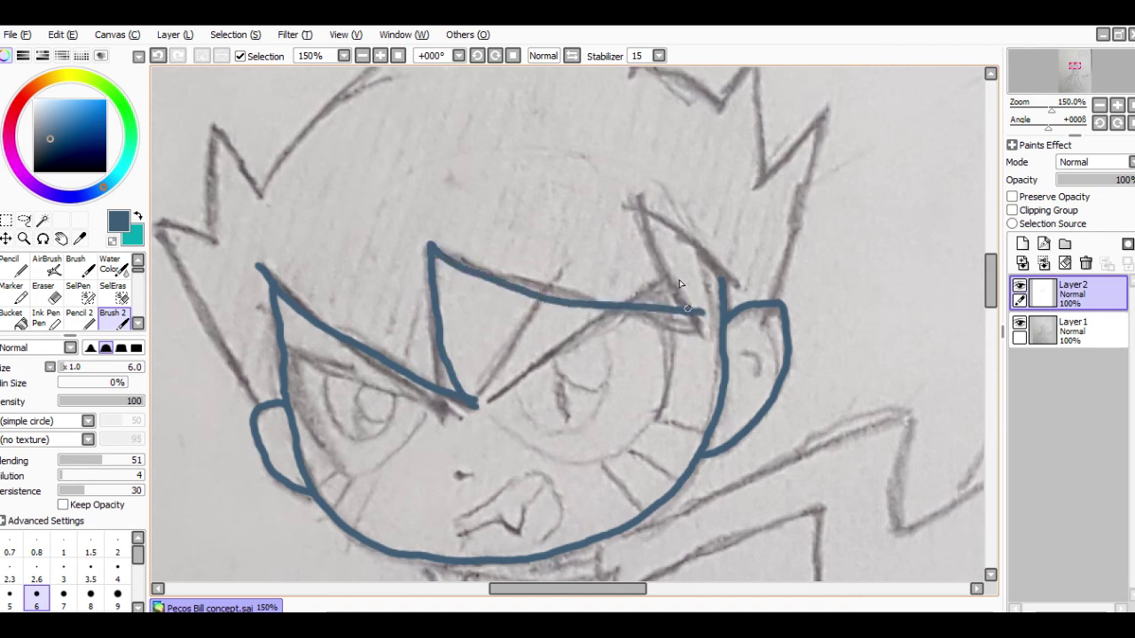
left_click_drag(642, 196, 662, 261)
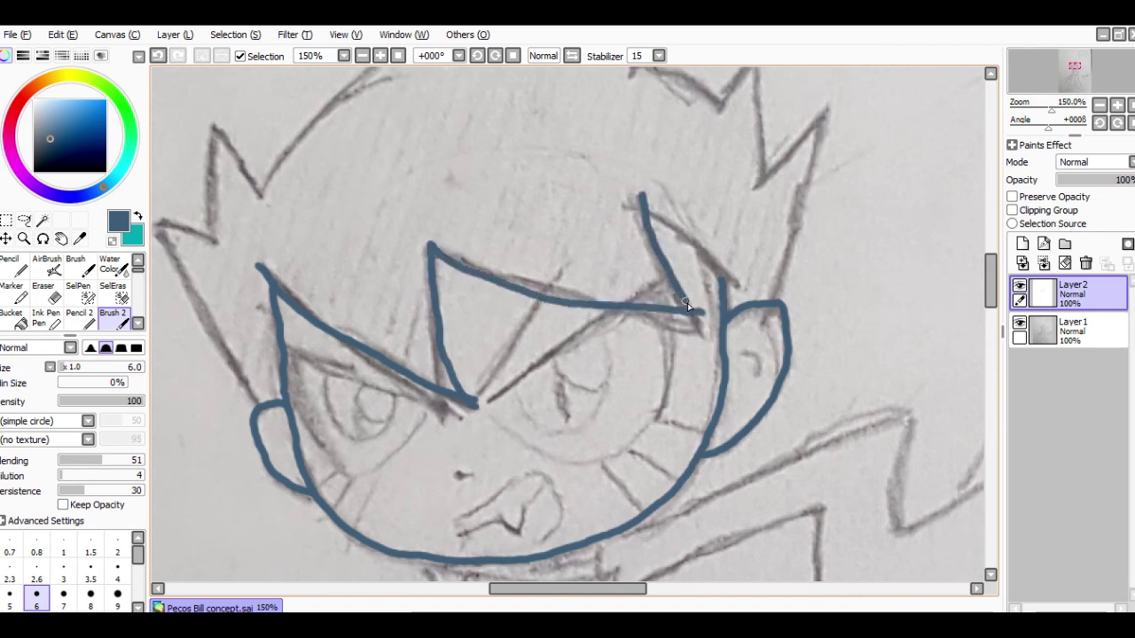
left_click_drag(686, 302, 701, 315)
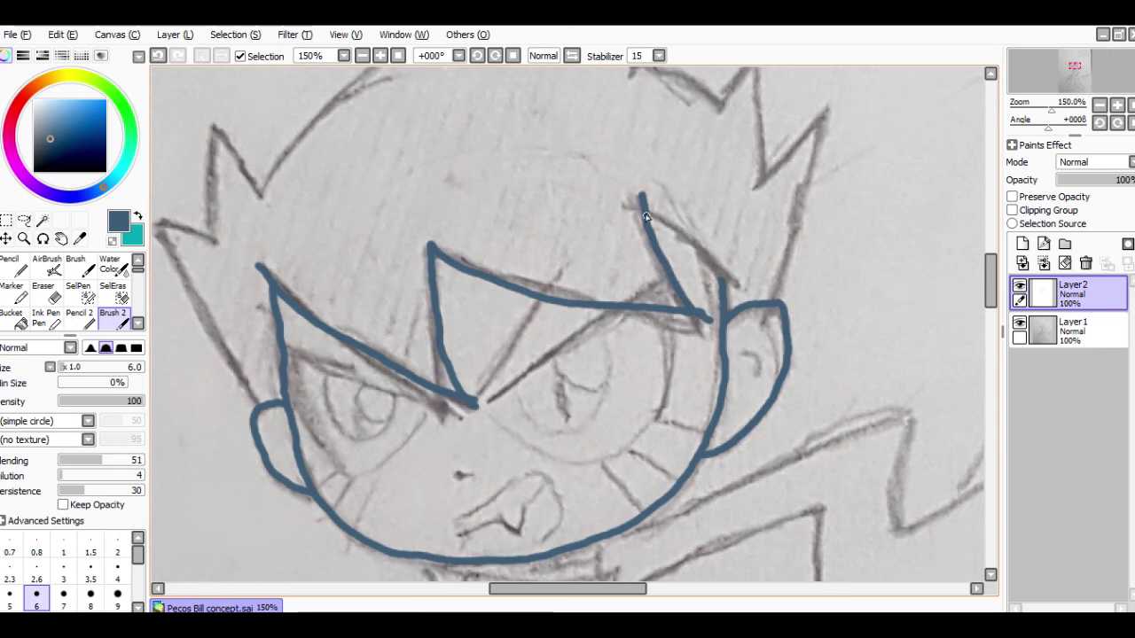
mouse_move(633, 207)
left_mouse_down()
mouse_move(724, 280)
mouse_move(667, 195)
mouse_move(730, 275)
left_mouse_up()
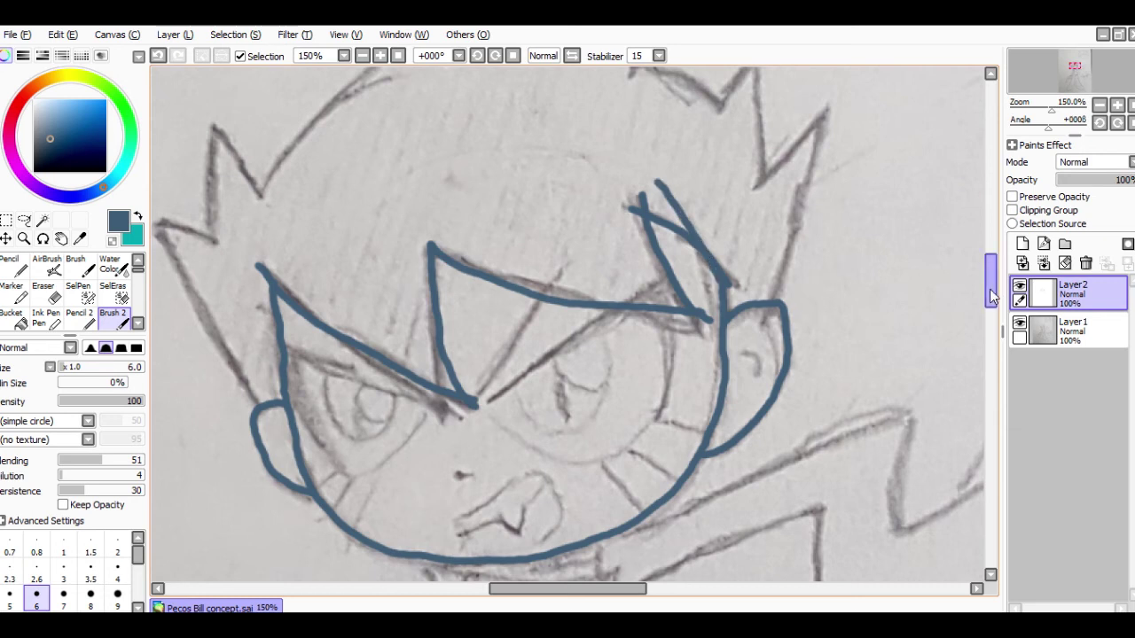
Step: Trace the two hair spikes above the larger ear, joining the outer one down to the ear
left_click_drag(998, 295, 995, 281)
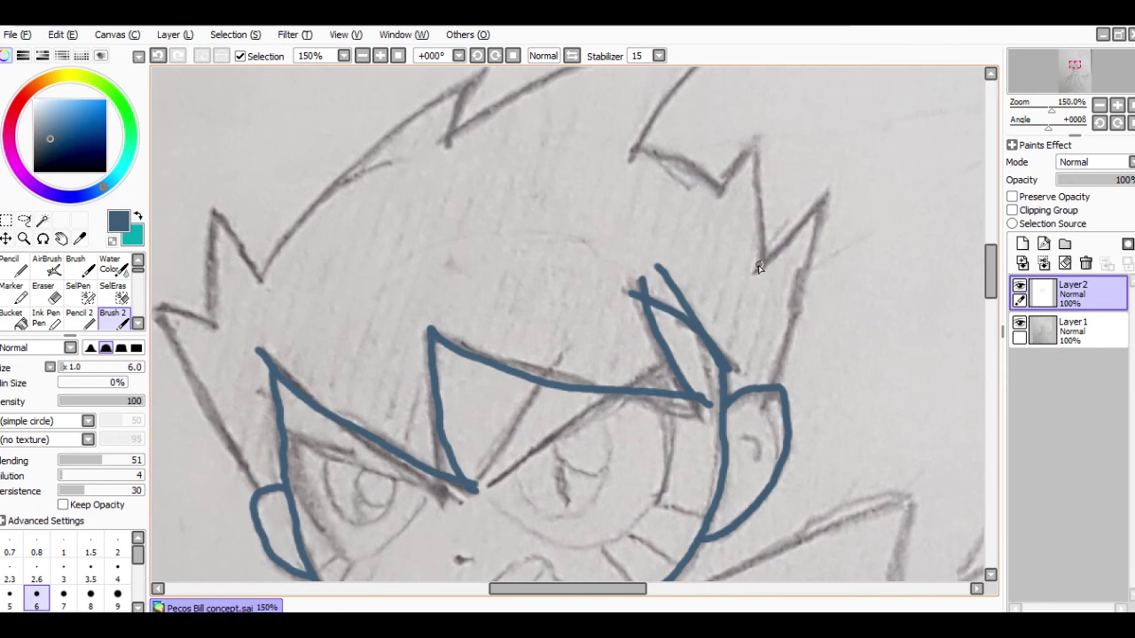
left_click_drag(754, 272, 831, 195)
mouse_move(773, 383)
left_mouse_down()
mouse_move(823, 261)
mouse_move(833, 192)
left_mouse_up()
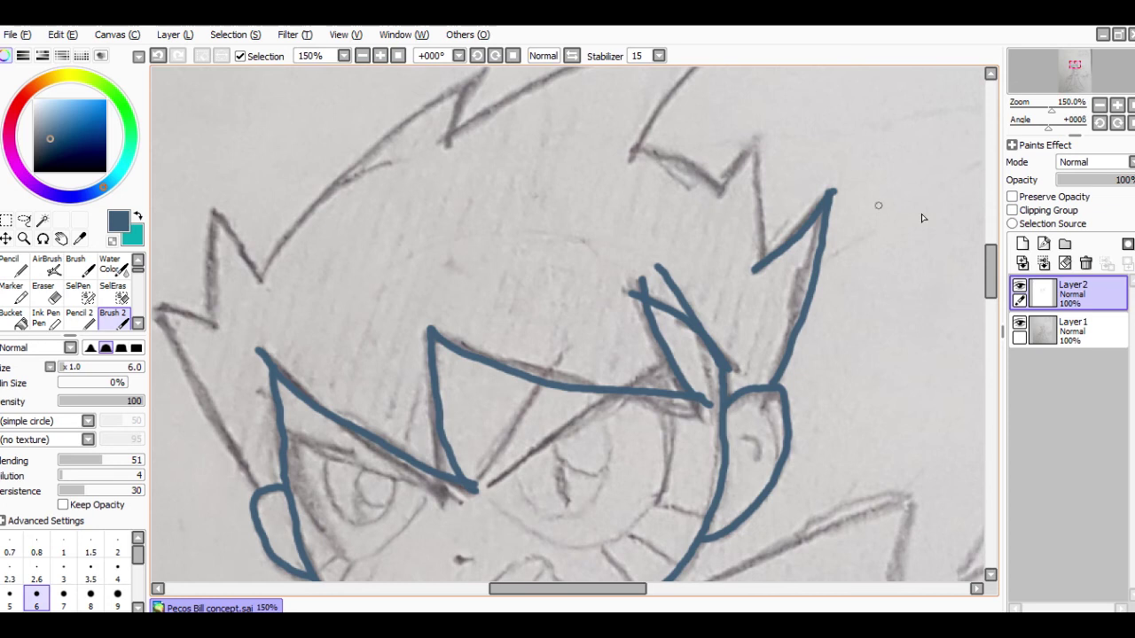
left_click_drag(992, 278, 992, 267)
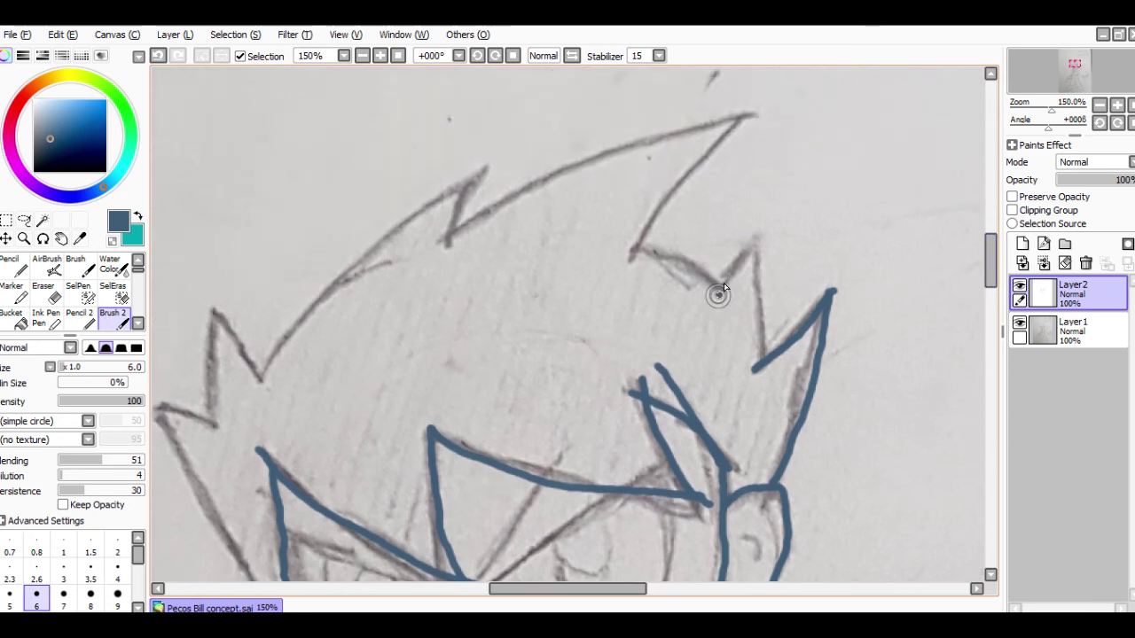
left_click_drag(718, 295, 749, 237)
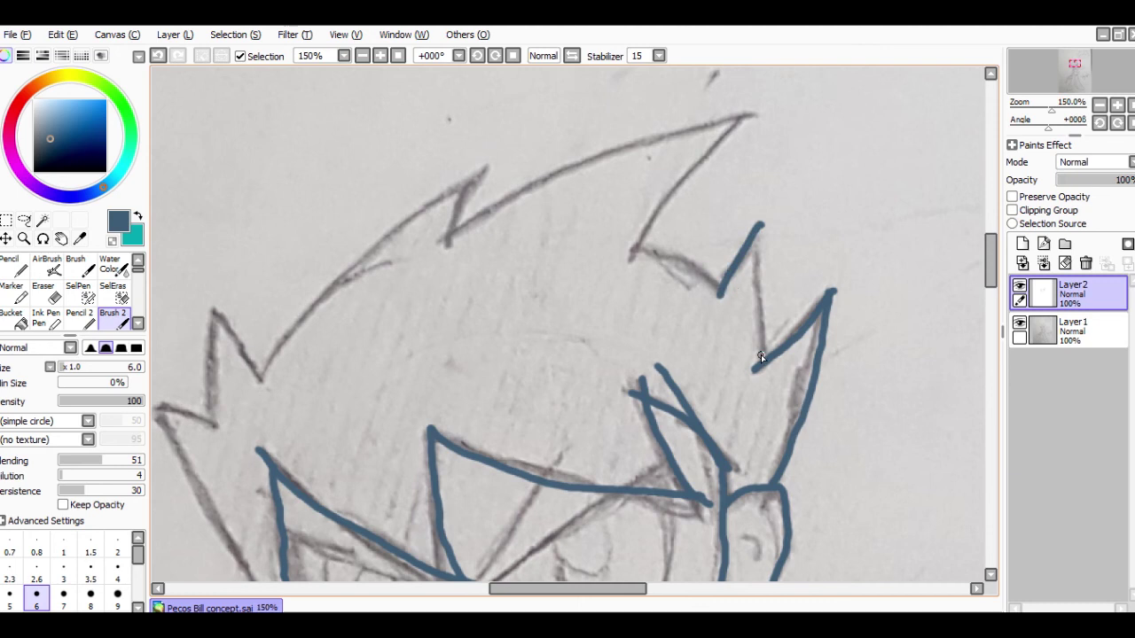
left_click_drag(759, 359, 760, 217)
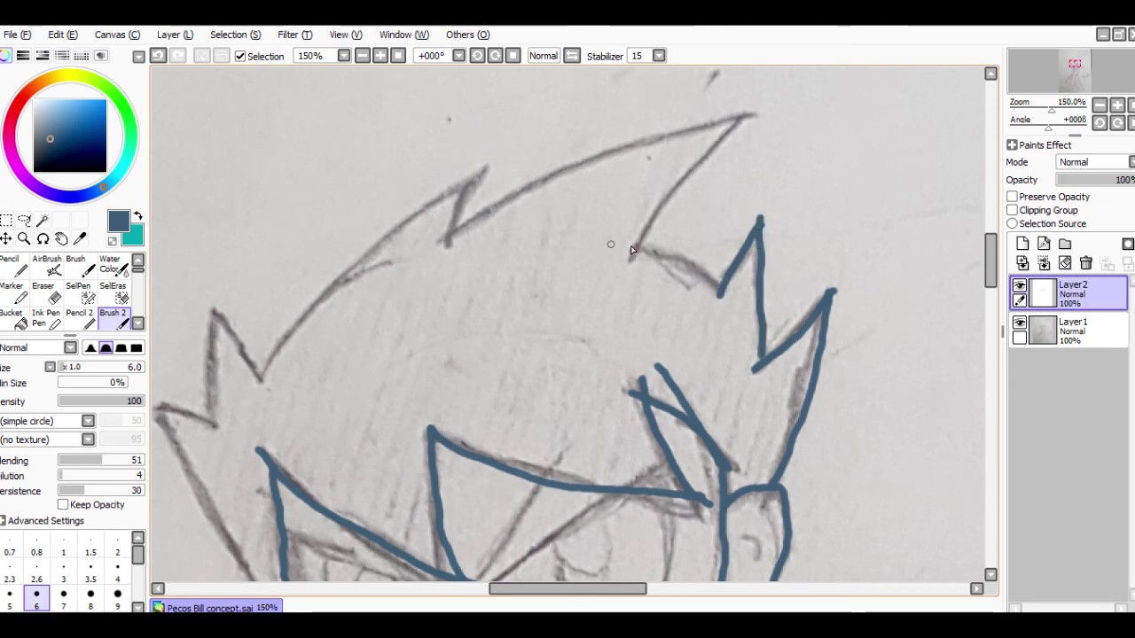
Step: Trace the large swept spike on top of the head, its link to the side spikes, and the smaller spike behind it
left_click_drag(633, 259, 763, 110)
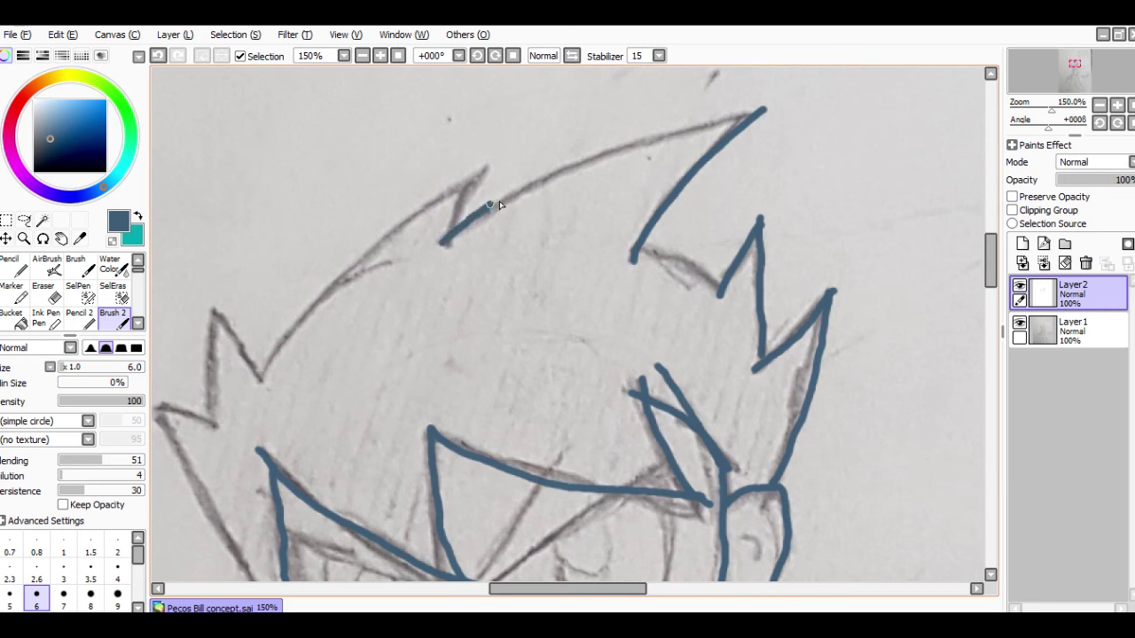
mouse_move(499, 205)
left_mouse_down()
mouse_move(635, 139)
mouse_move(773, 105)
left_mouse_up()
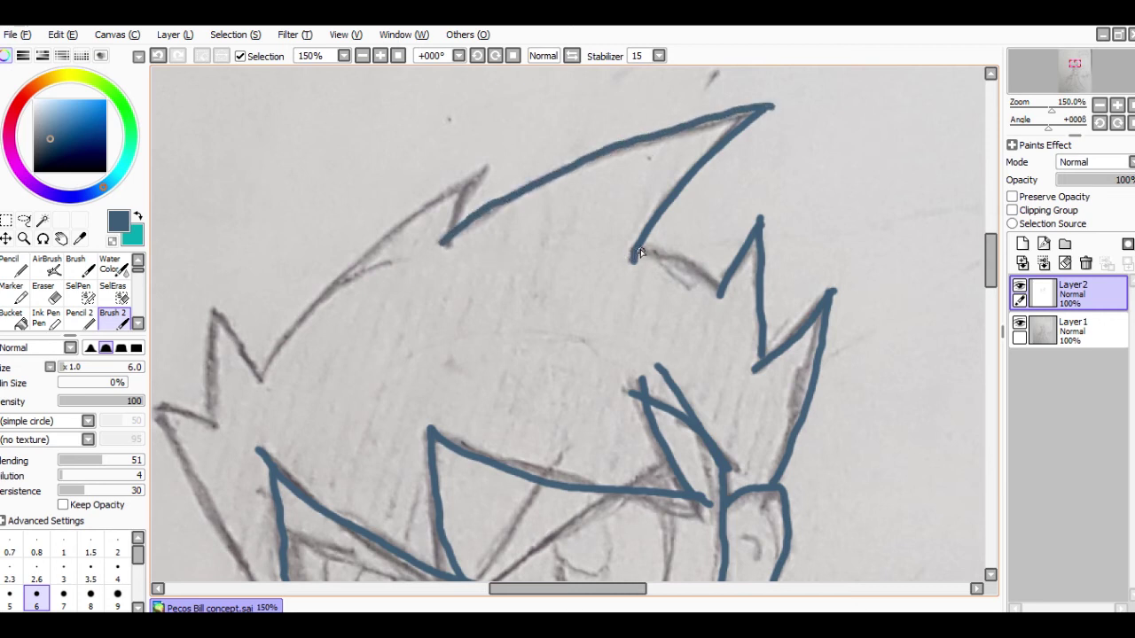
left_click_drag(676, 249, 723, 269)
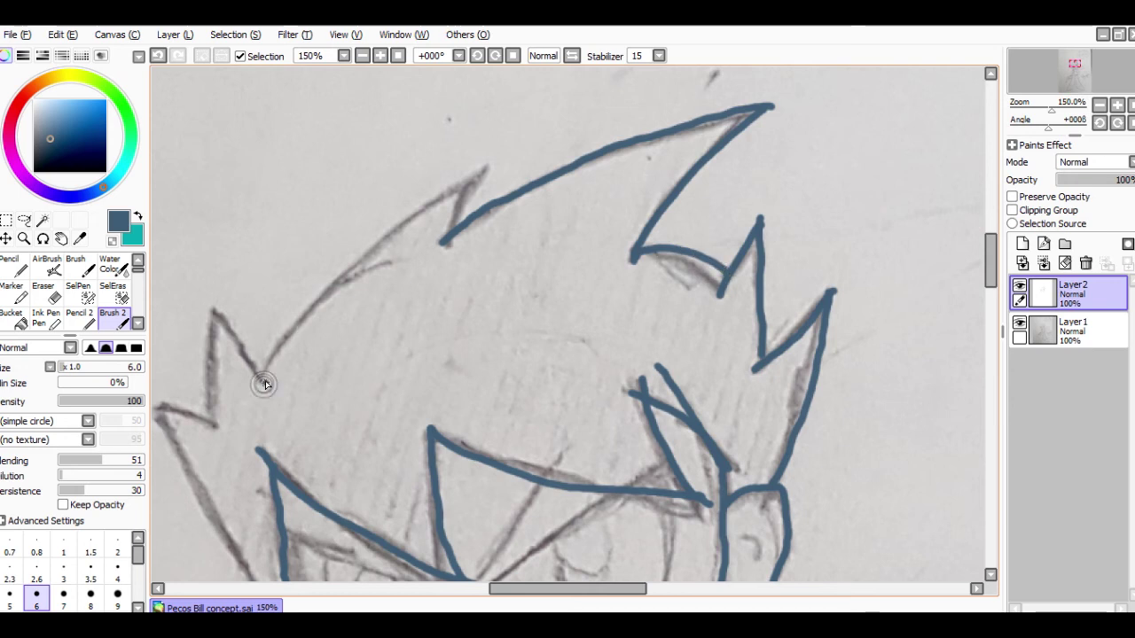
left_click_drag(265, 380, 407, 209)
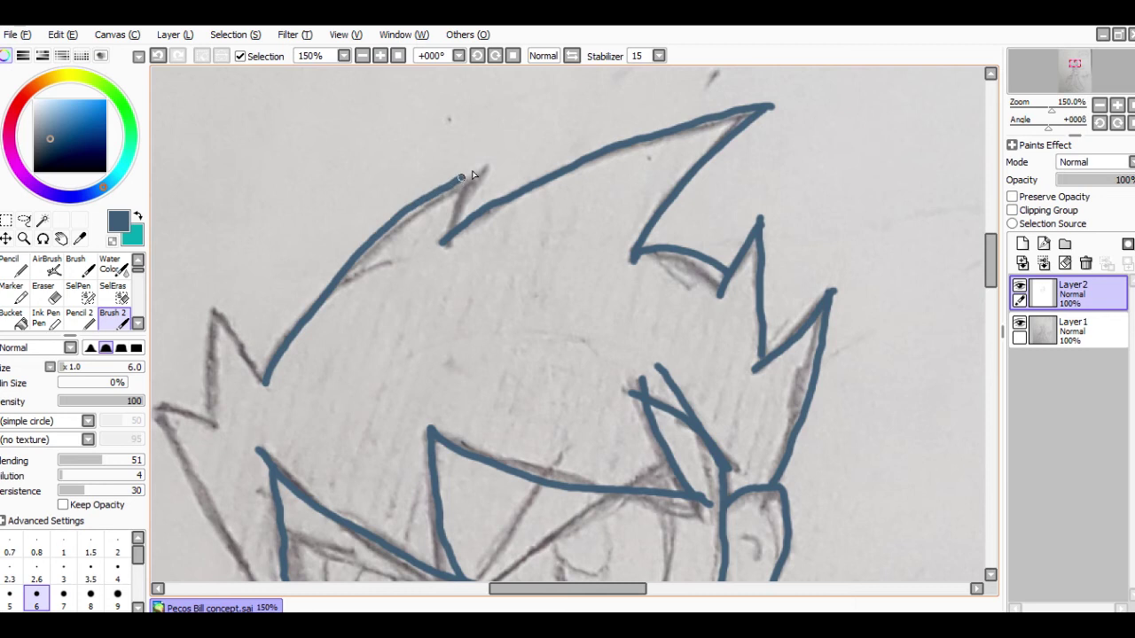
mouse_move(446, 245)
left_mouse_down()
mouse_move(462, 198)
mouse_move(501, 159)
left_mouse_up()
Step: Trace the two hair spikes on the smaller ear's side and close the hair outline down to that ear
left_click_drag(518, 589, 478, 603)
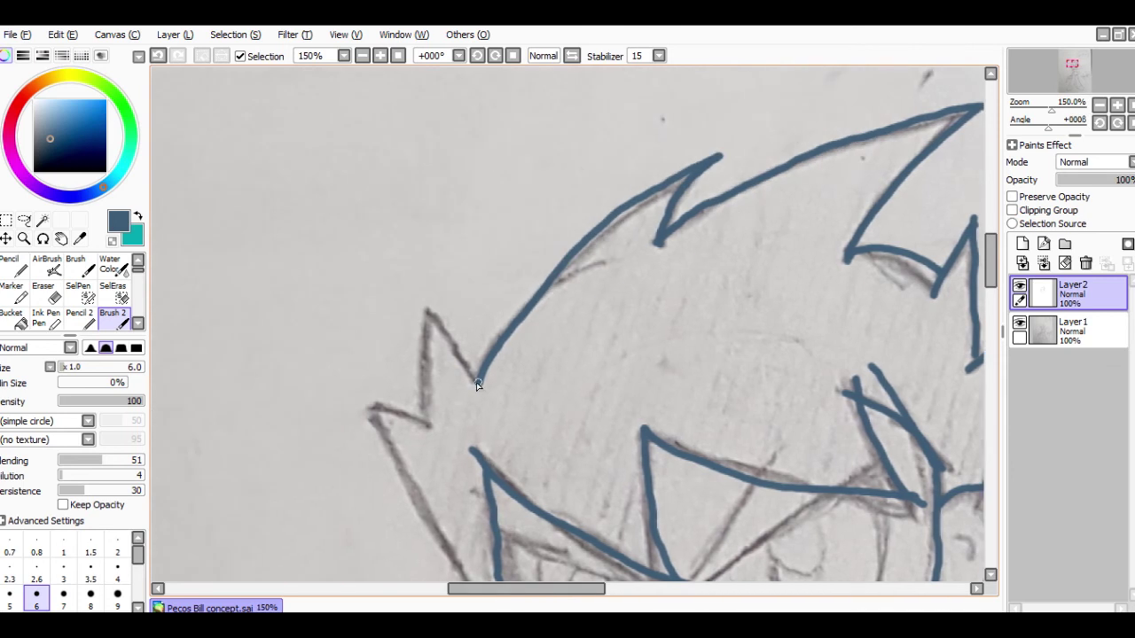
left_click_drag(476, 381, 454, 348)
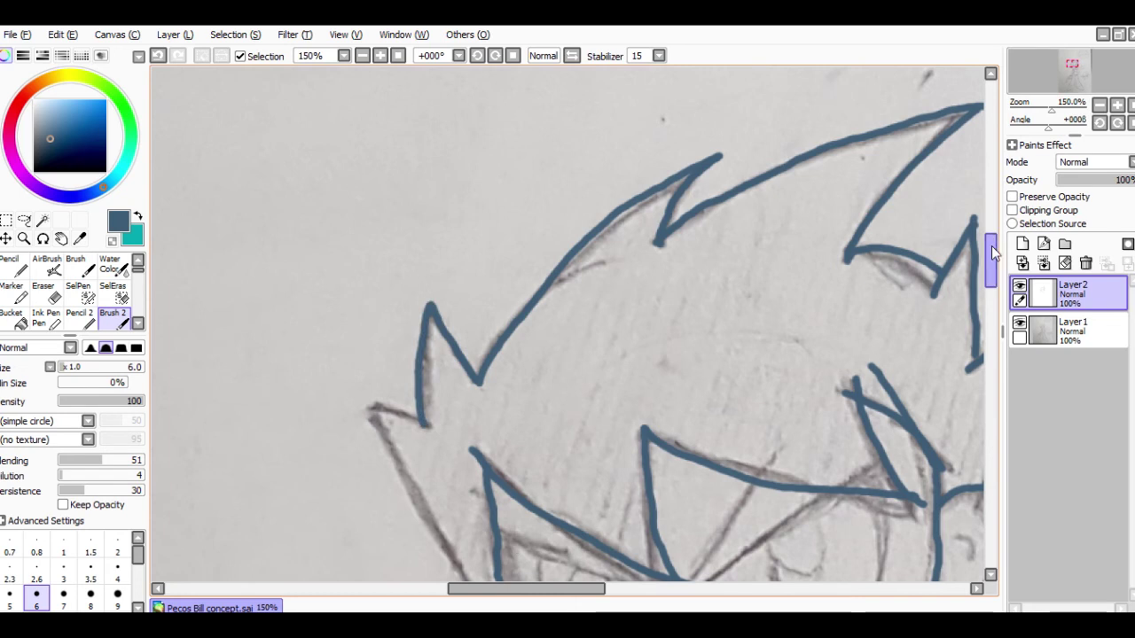
left_click_drag(992, 253, 989, 271)
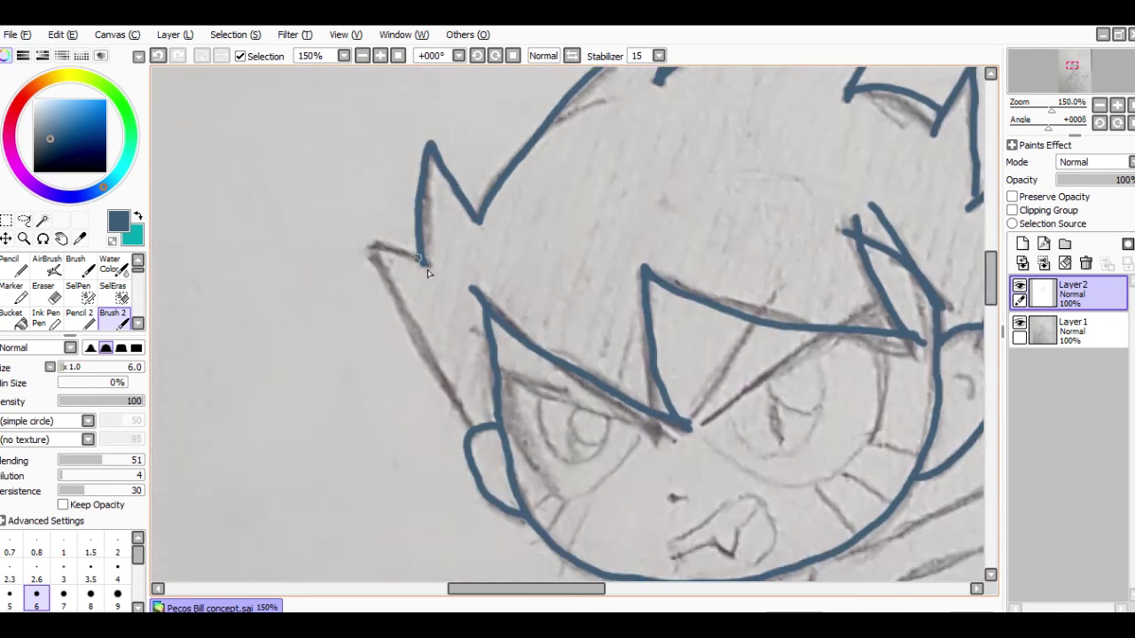
left_click_drag(471, 431, 399, 315)
left_click_drag(378, 276, 351, 240)
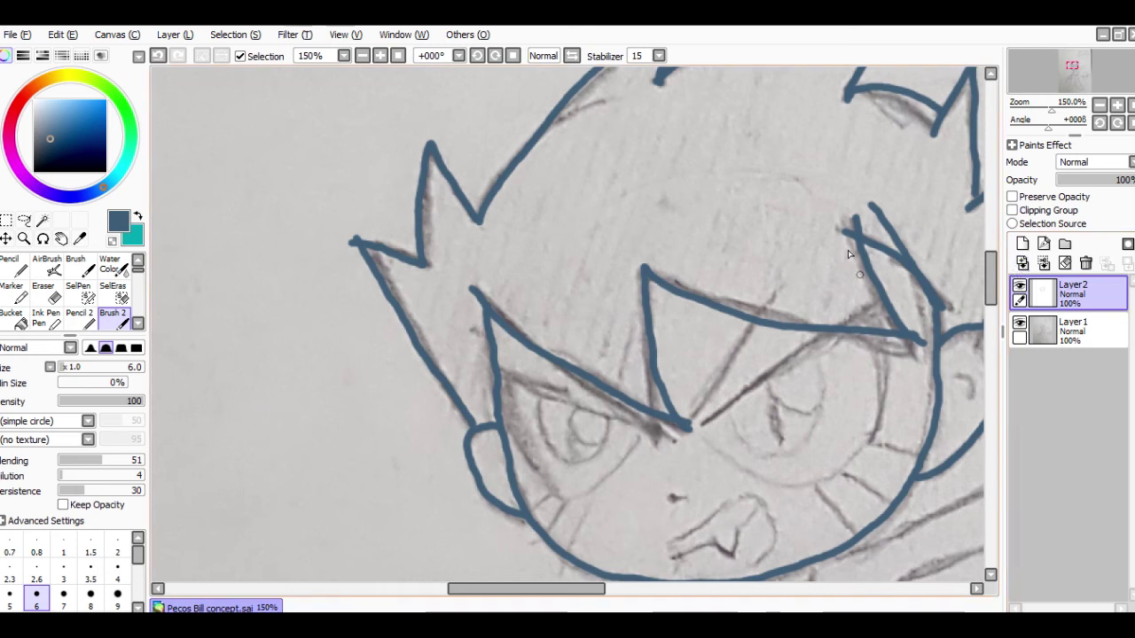
Step: Erase the overshooting line tip at the top of the small crossing fringe strand, and switch back to Brush 2
left_click(53, 296)
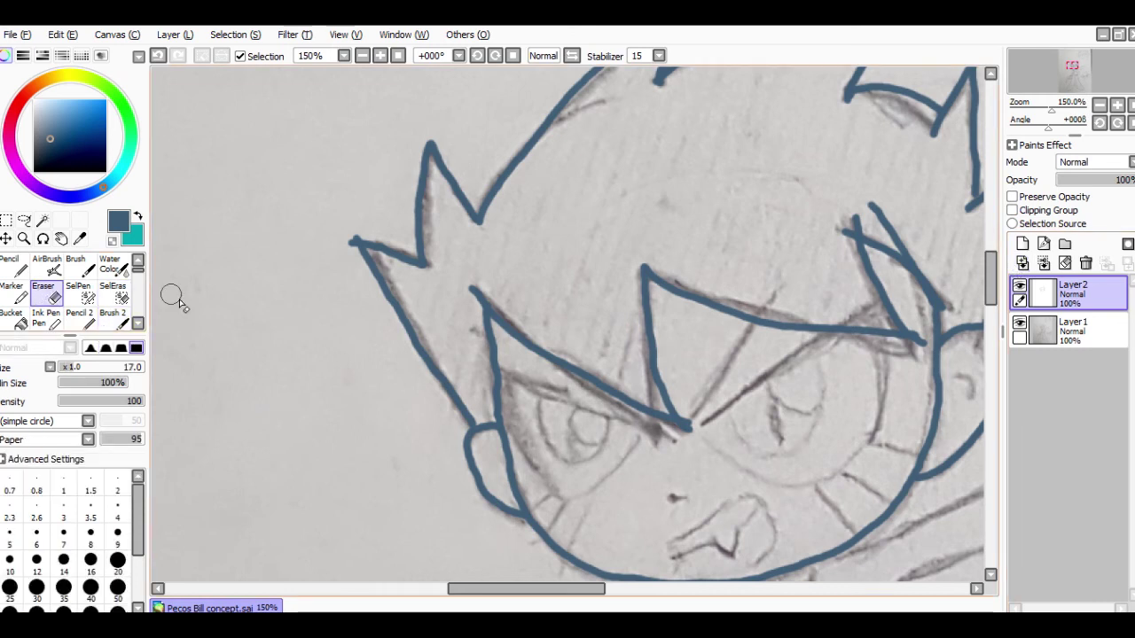
left_click_drag(851, 213, 858, 221)
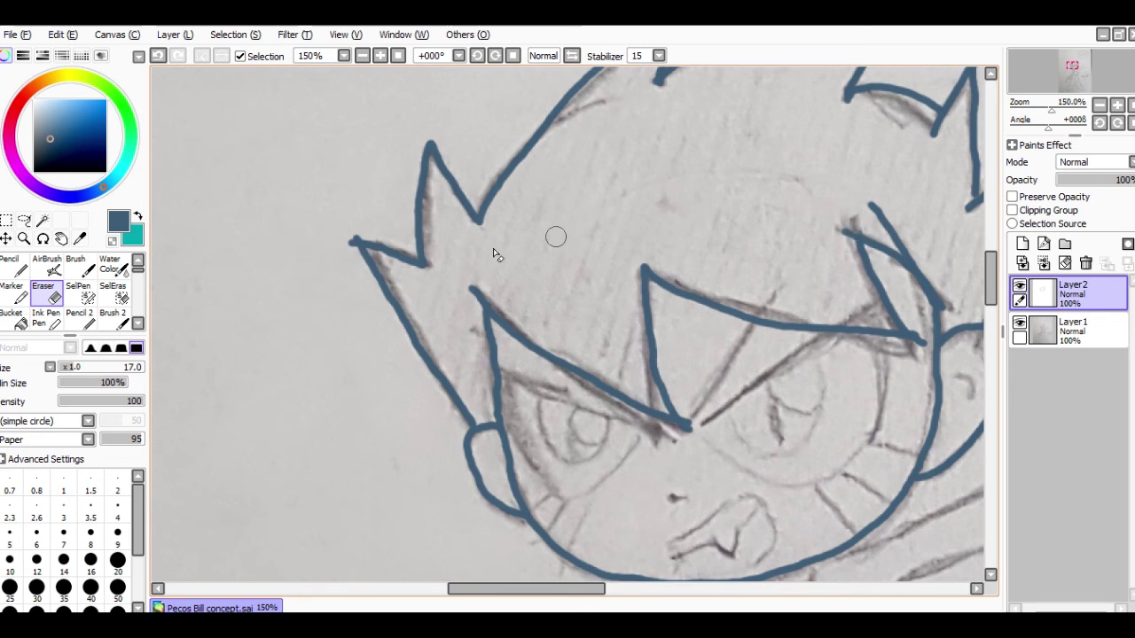
left_click(116, 328)
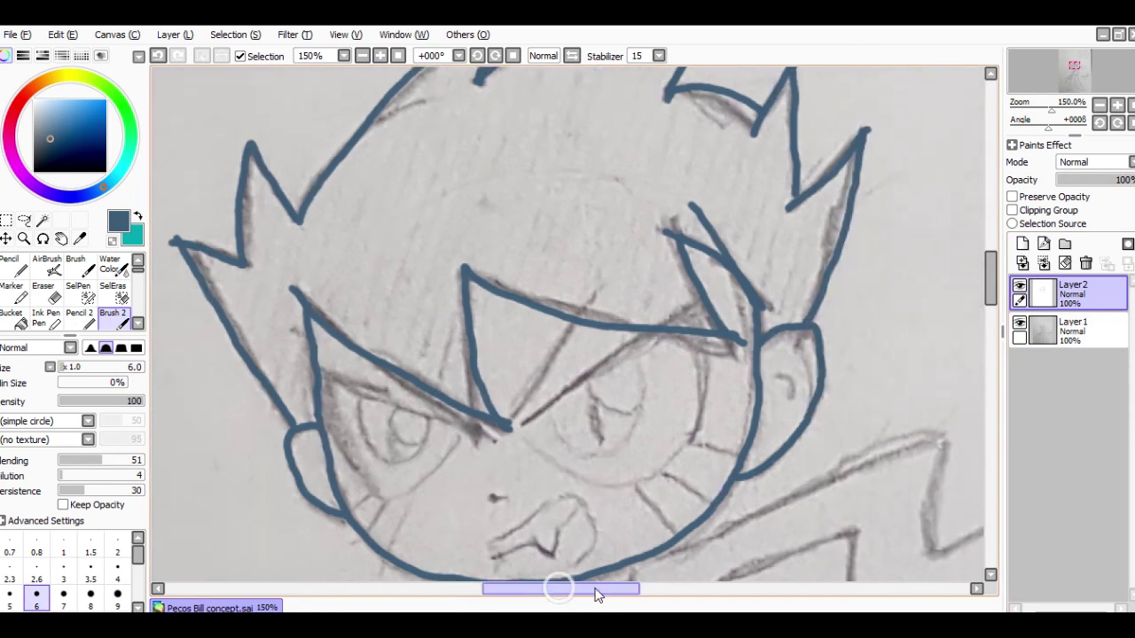
Step: Examine the traced head and hair against the full character sketch at several zoom levels
left_click_drag(592, 589, 601, 596)
left_click_drag(990, 282, 989, 304)
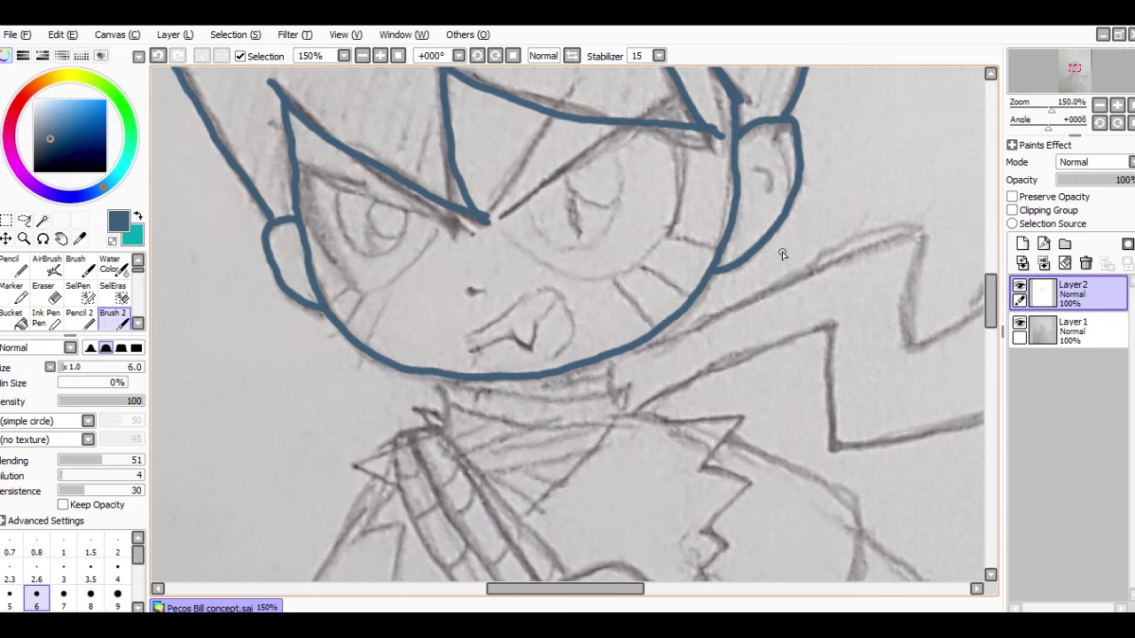
left_click(1100, 106)
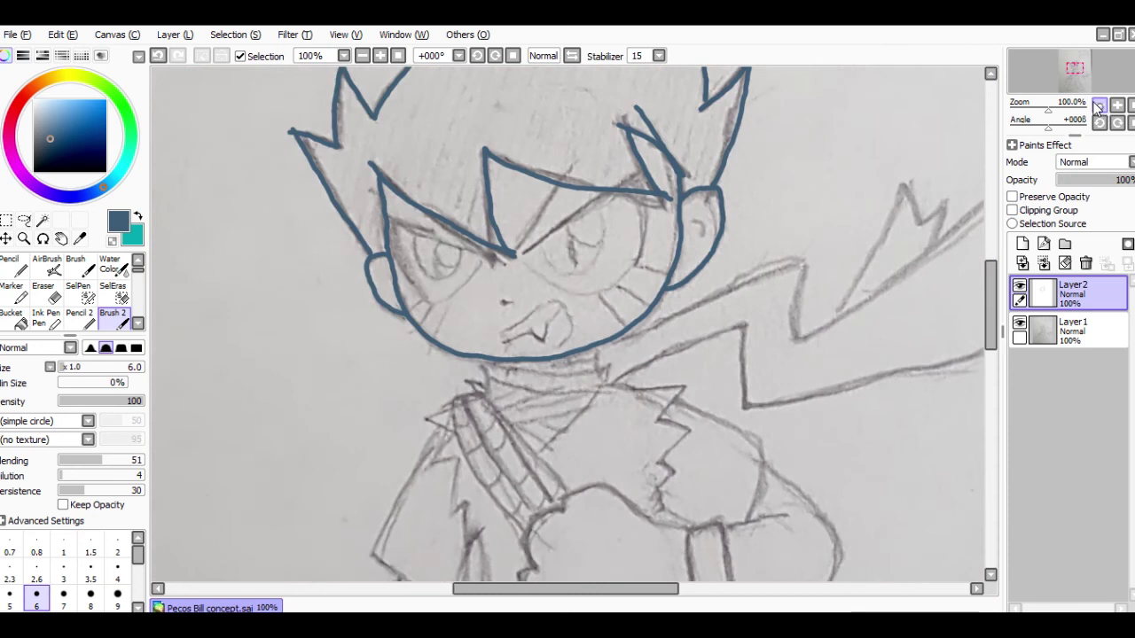
left_click(1100, 106)
left_click(1099, 107)
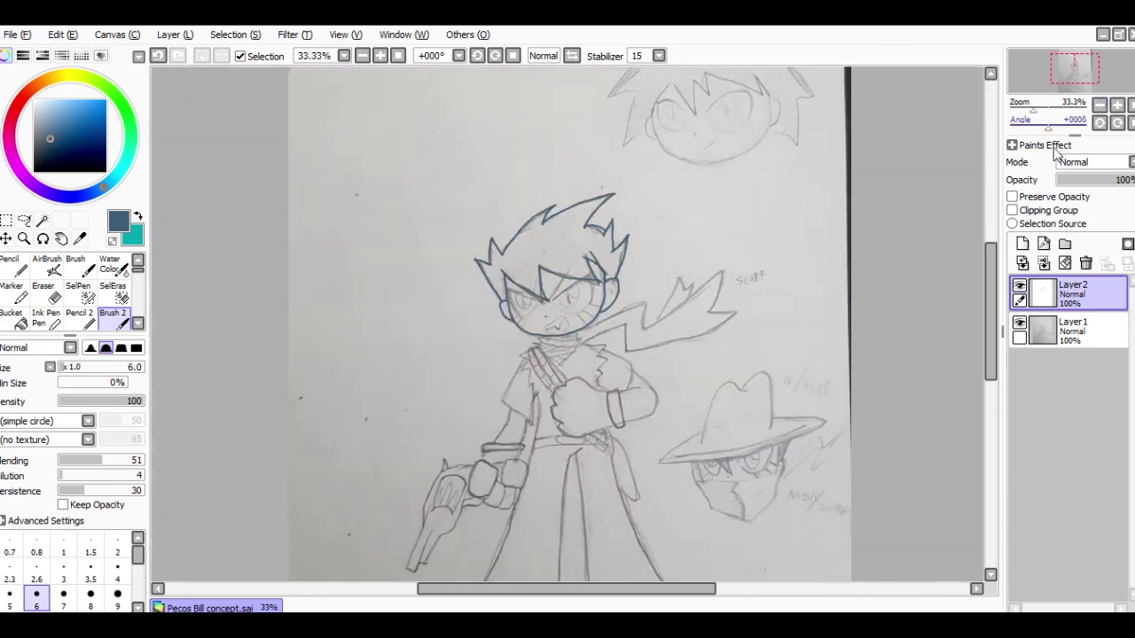
left_click(1119, 105)
left_click(1119, 105)
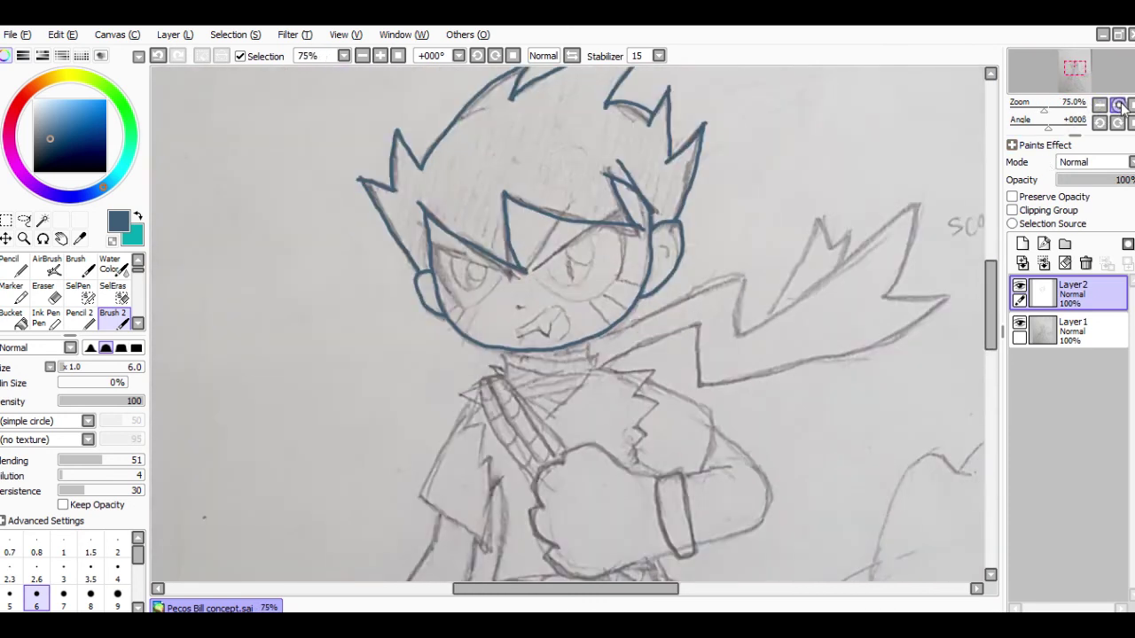
left_click(1119, 104)
left_click(1120, 104)
left_click(1119, 105)
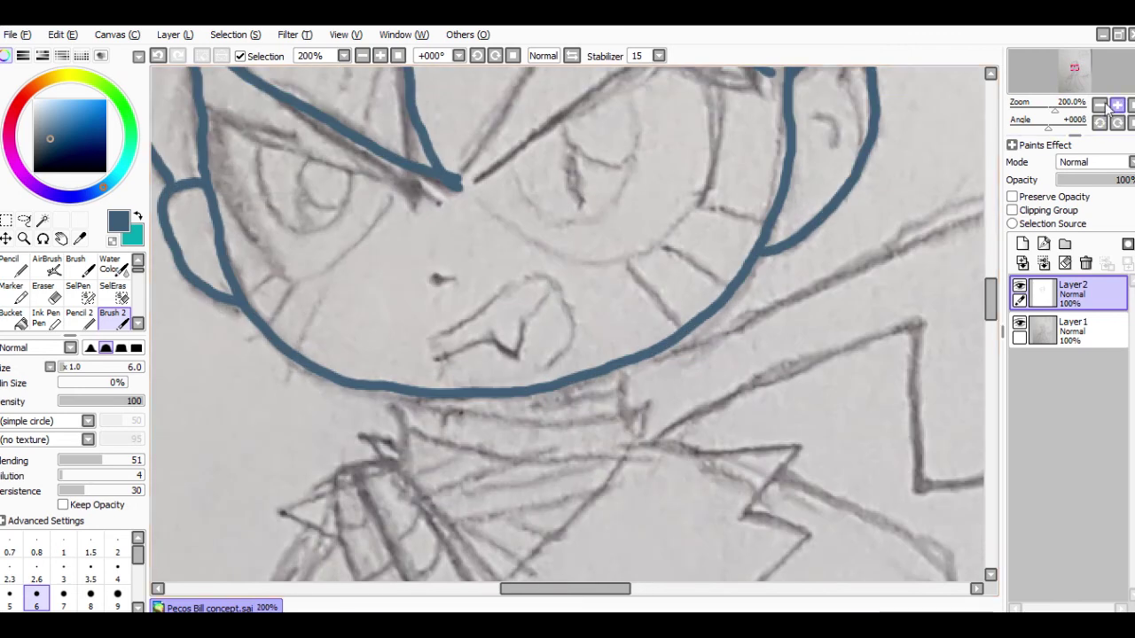
left_click(1101, 105)
left_click(1100, 105)
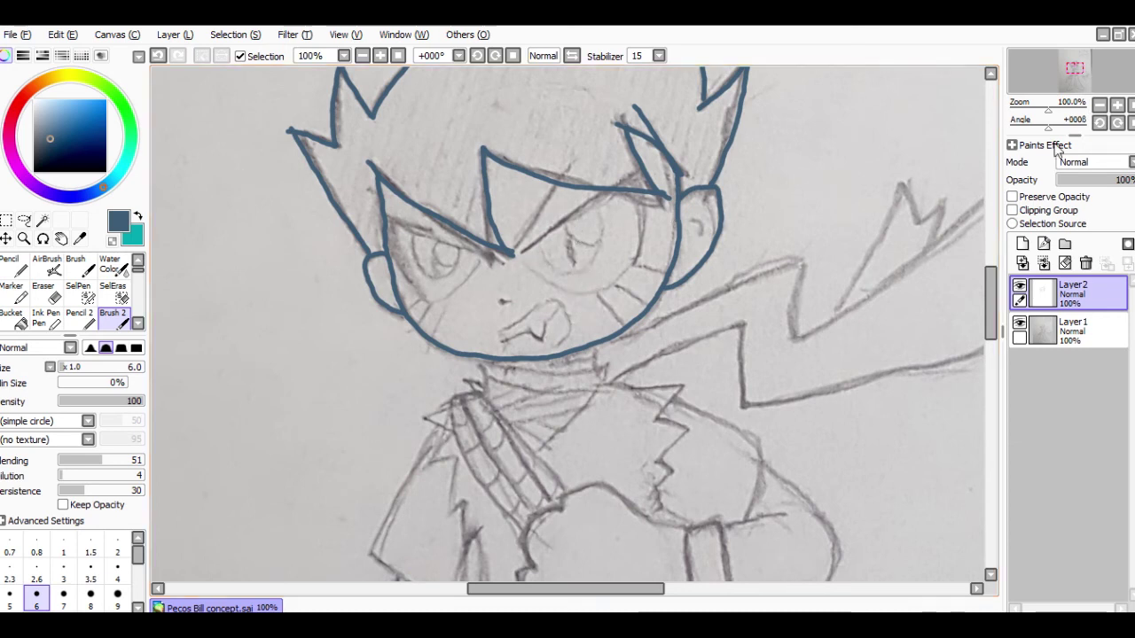
Step: Create a new layer above the layer holding the head and hair outline
left_click(1118, 104)
left_click(1118, 105)
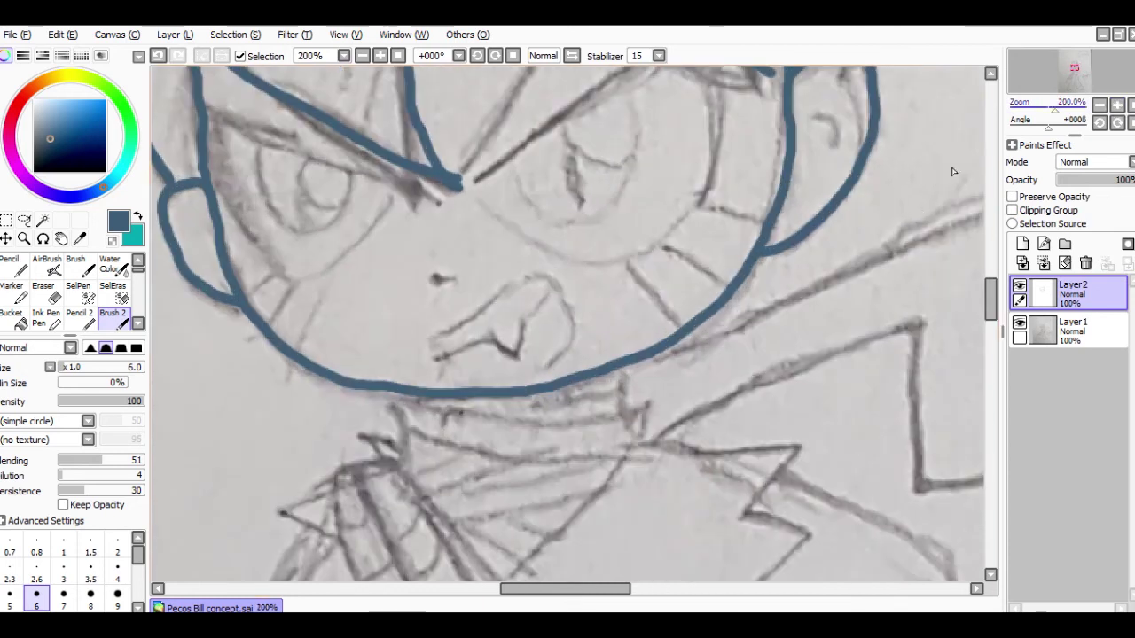
left_click_drag(991, 300, 991, 288)
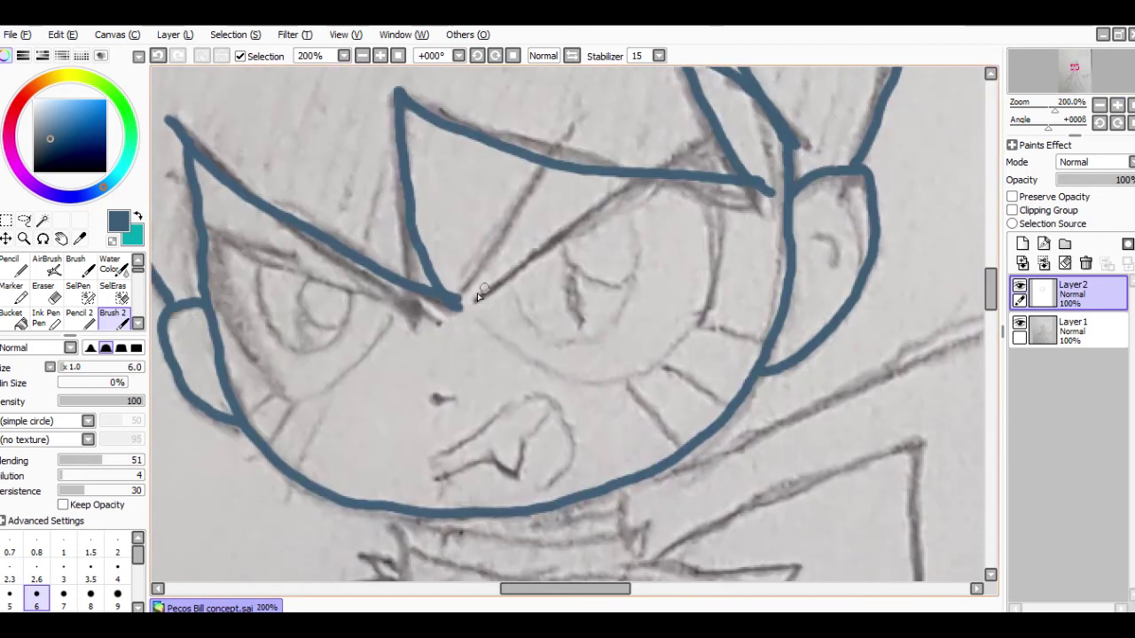
left_click(1022, 243)
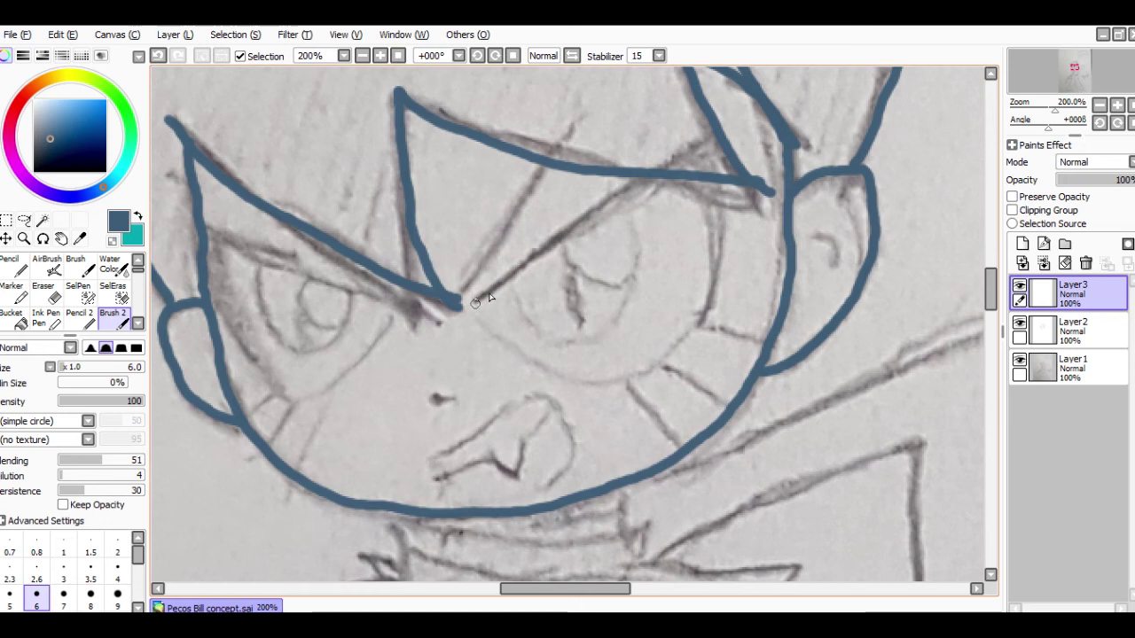
Step: Trace the outlines of the larger and smaller eyes over the sketch with the size 6 brush
left_click_drag(472, 306, 702, 141)
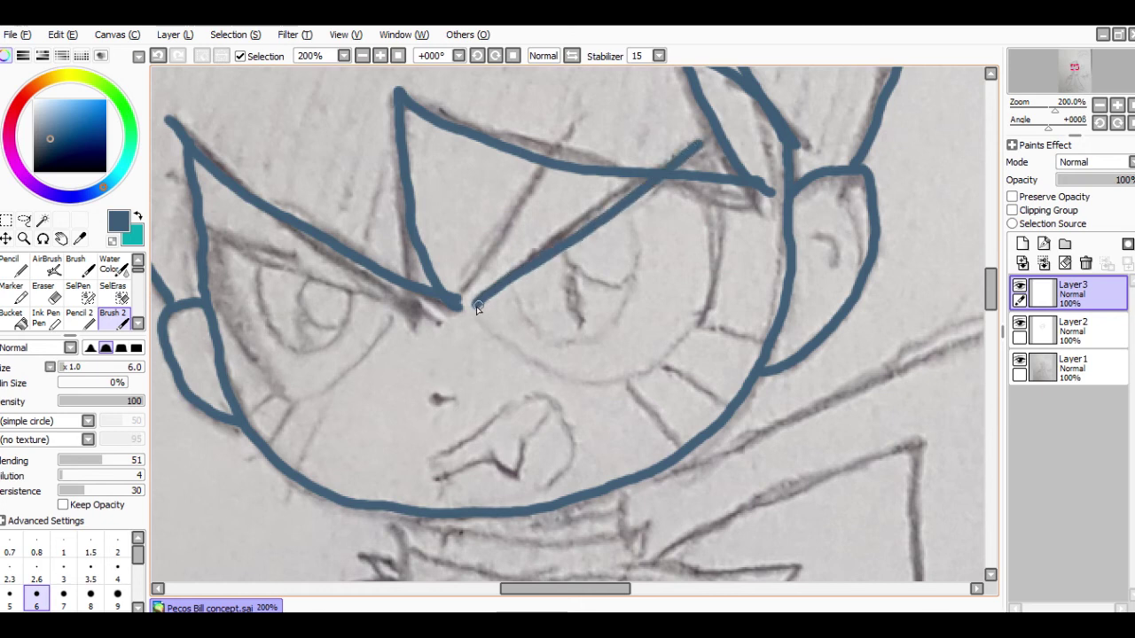
left_click_drag(477, 306, 485, 321)
mouse_move(608, 374)
left_mouse_down()
mouse_move(681, 333)
mouse_move(725, 248)
mouse_move(719, 173)
left_mouse_up()
left_click_drag(701, 144, 702, 147)
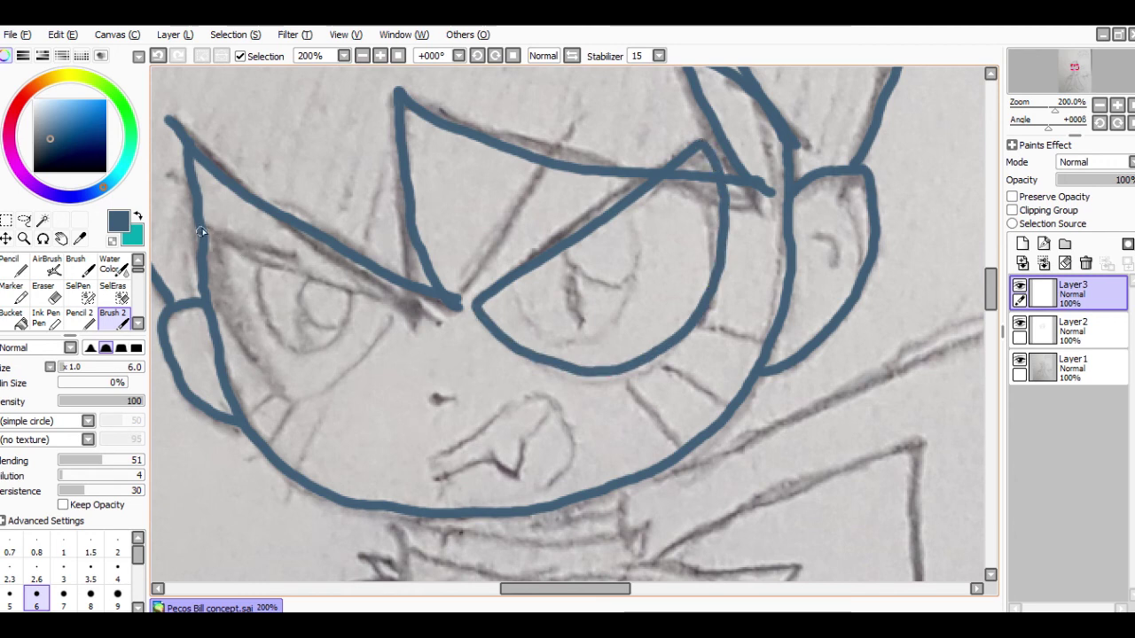
left_click_drag(206, 229, 342, 282)
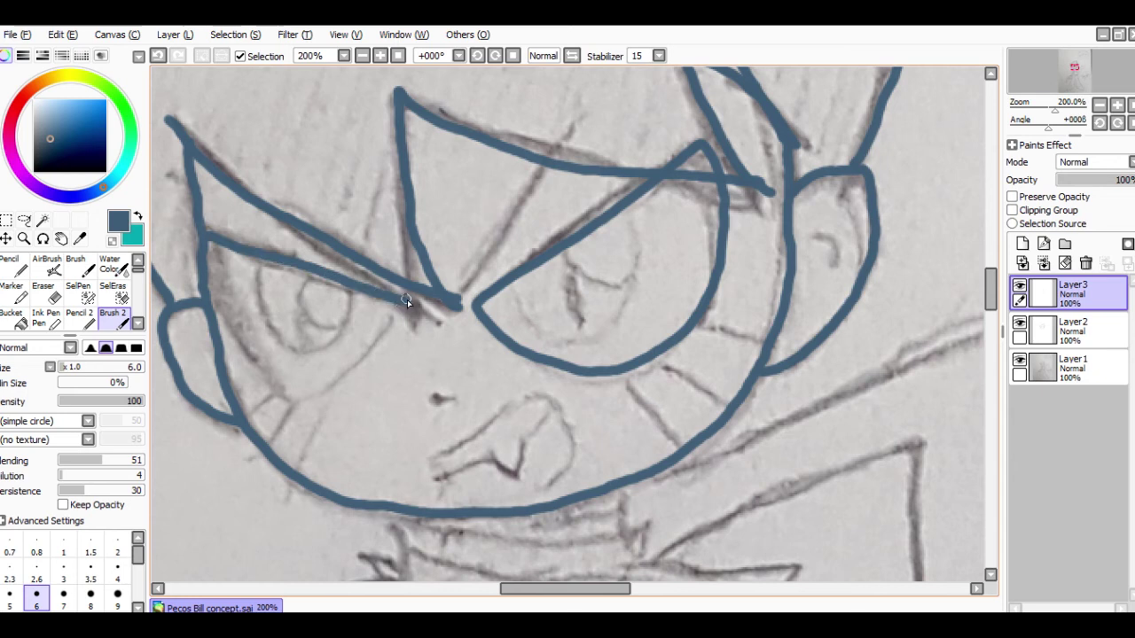
mouse_move(404, 302)
left_mouse_down()
mouse_move(351, 371)
mouse_move(315, 395)
mouse_move(281, 396)
left_mouse_up()
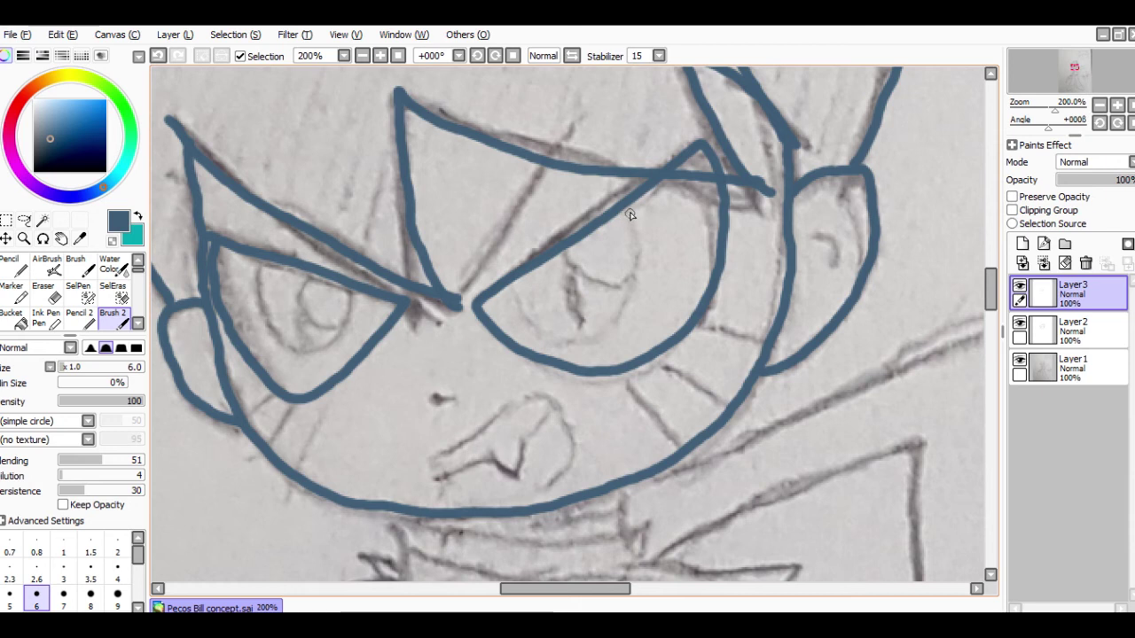
Step: Trace the iris in both eyes, and add the thinner inner curves inside each iris with the Pencil at size 4
mouse_move(627, 207)
left_mouse_down()
mouse_move(633, 290)
mouse_move(599, 338)
mouse_move(536, 337)
mouse_move(520, 310)
mouse_move(518, 266)
left_mouse_up()
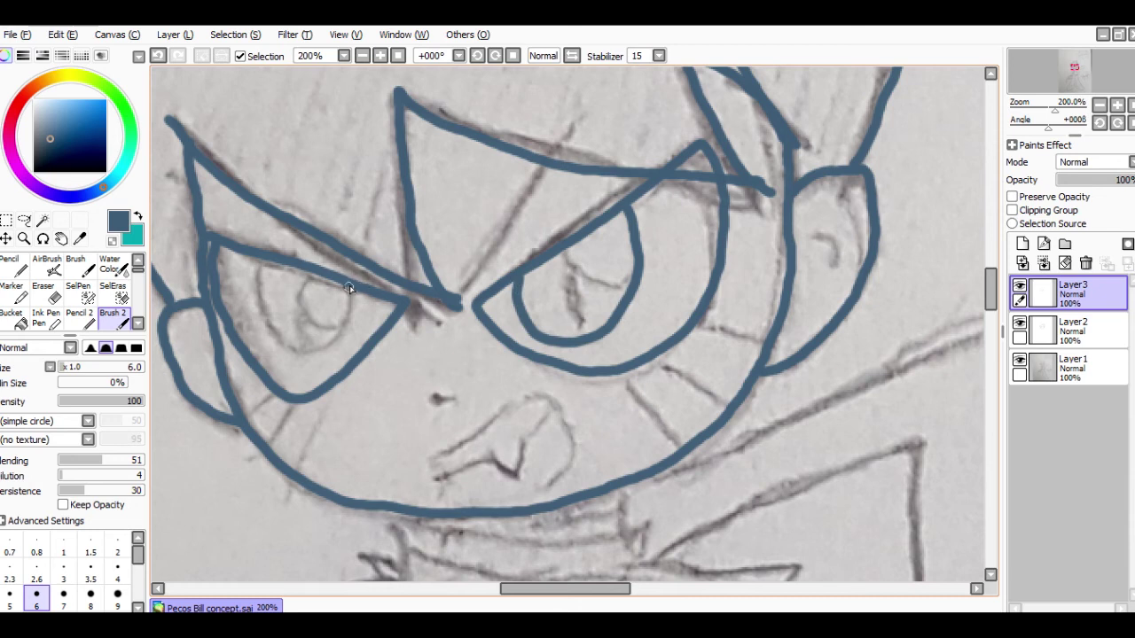
mouse_move(346, 286)
left_mouse_down()
mouse_move(345, 333)
mouse_move(325, 349)
mouse_move(273, 344)
mouse_move(263, 266)
mouse_move(353, 306)
left_mouse_up()
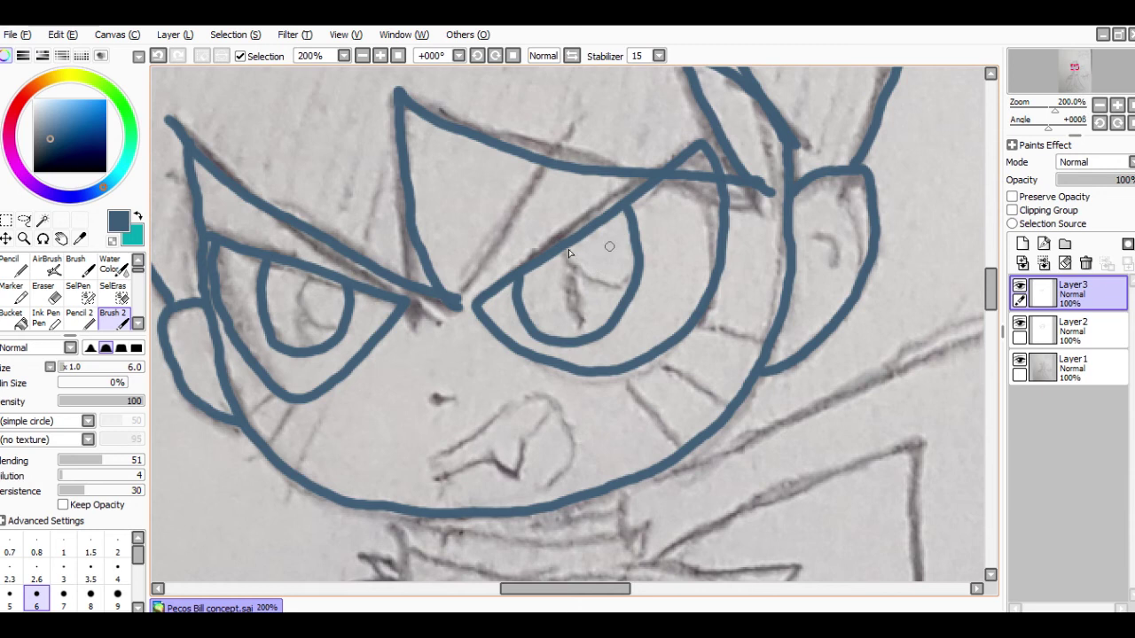
left_click(21, 266)
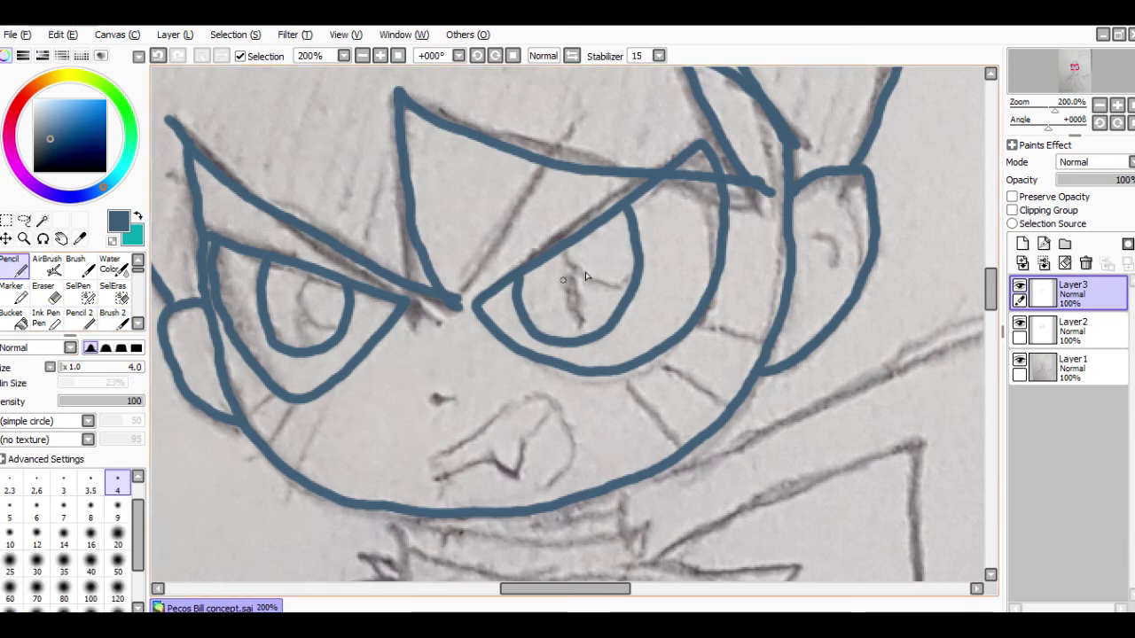
mouse_move(634, 281)
left_mouse_down()
mouse_move(604, 287)
mouse_move(559, 257)
left_mouse_up()
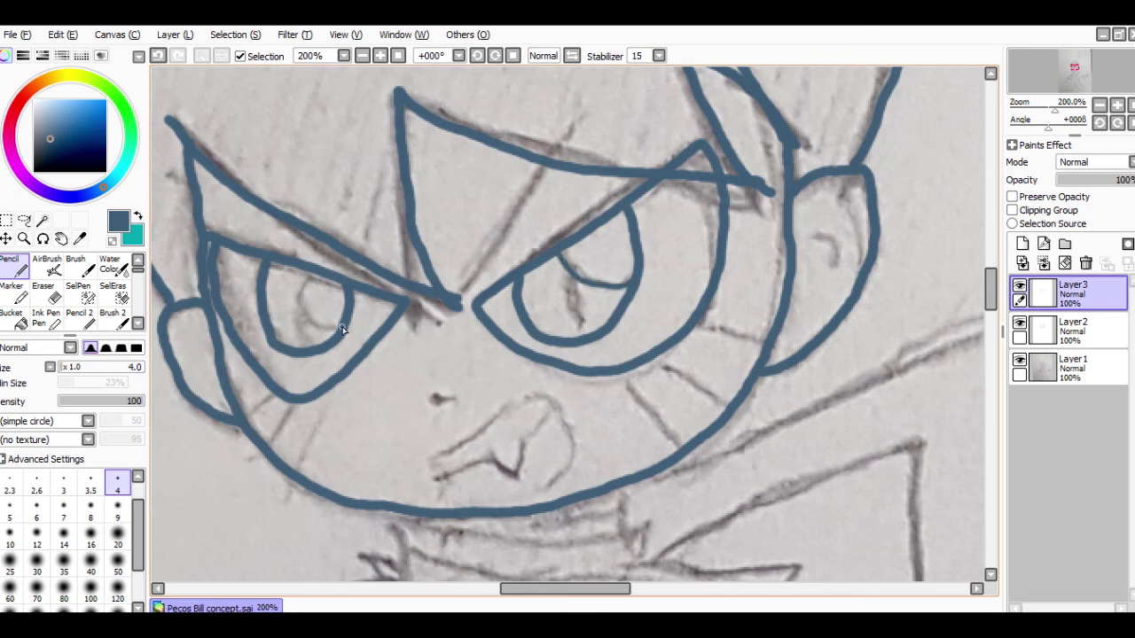
left_click_drag(341, 329, 304, 317)
Step: Trace the nose with Brush 2 at size 6, and the open mouth with its jagged teeth at size 5
left_click(113, 313)
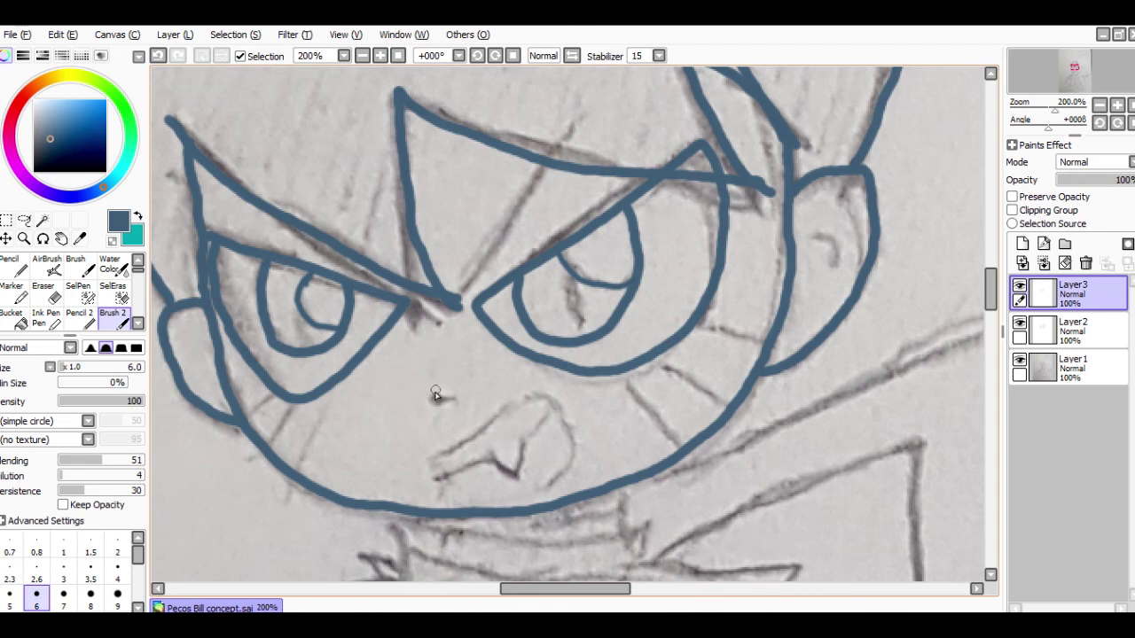
left_click_drag(431, 395, 441, 406)
left_click(13, 602)
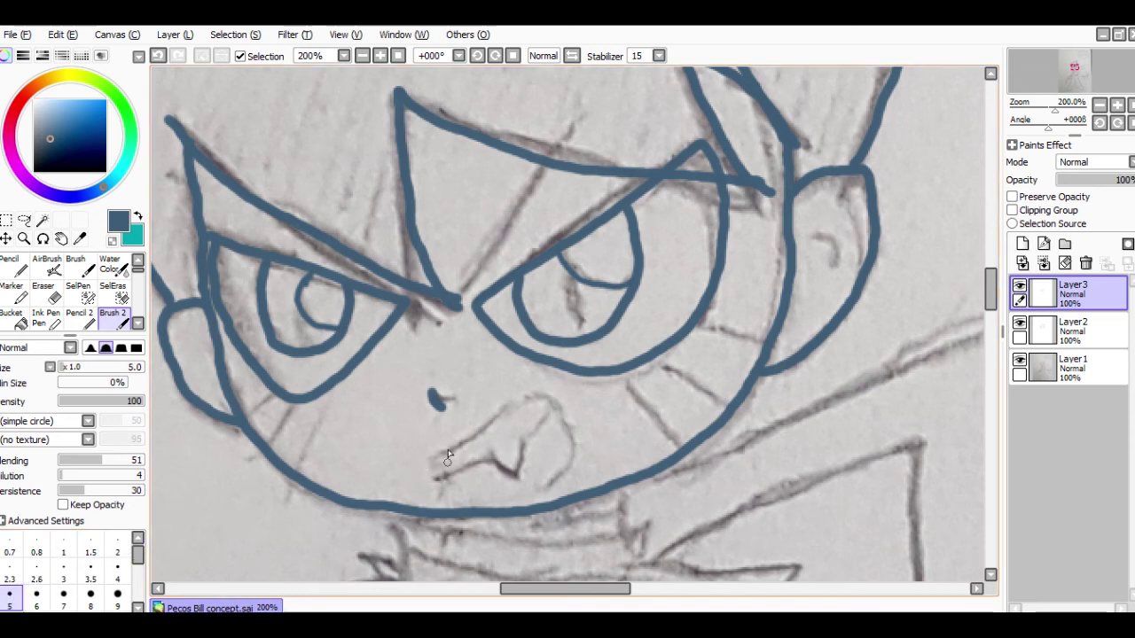
mouse_move(427, 461)
left_mouse_down()
mouse_move(521, 392)
mouse_move(553, 403)
mouse_move(573, 450)
mouse_move(568, 469)
mouse_move(532, 493)
mouse_move(453, 508)
mouse_move(440, 508)
mouse_move(436, 457)
left_mouse_up()
mouse_move(553, 407)
left_mouse_down()
mouse_move(522, 440)
mouse_move(513, 475)
mouse_move(493, 457)
mouse_move(434, 477)
left_mouse_up()
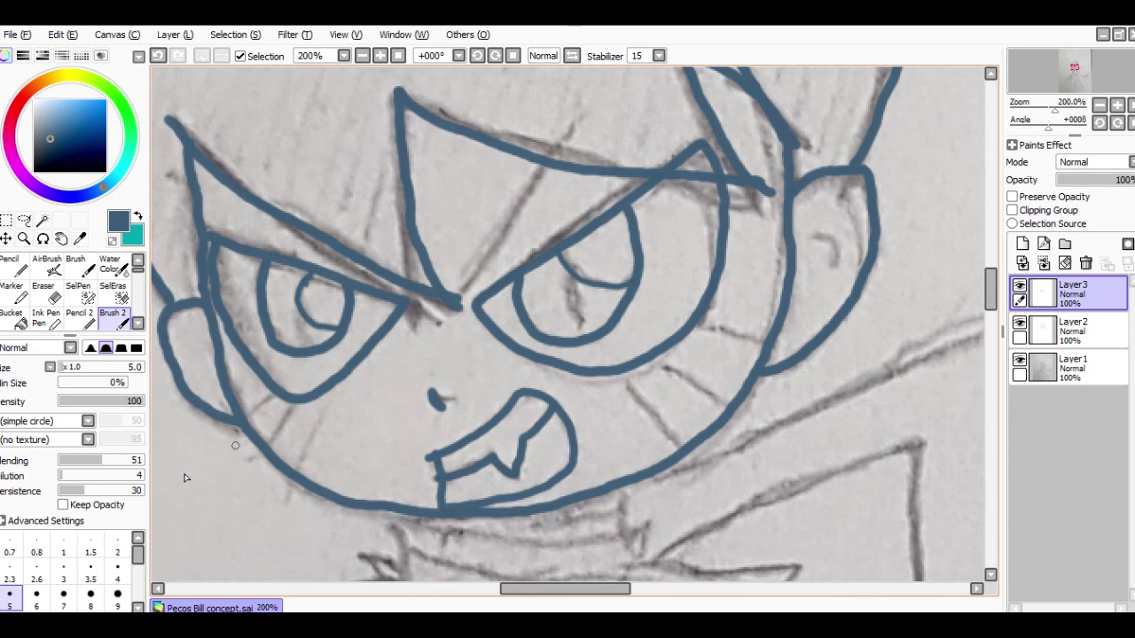
Step: Draw three thick marks on each cheek with the brush at size 9, and return the brush to size 6
left_click(116, 596)
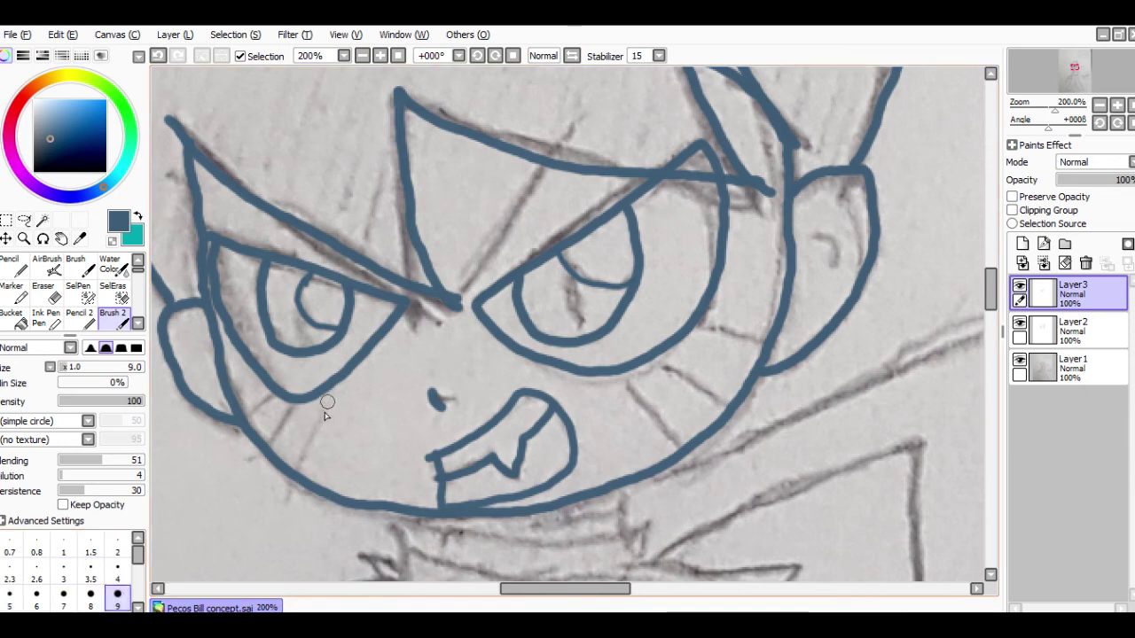
left_click_drag(327, 402, 306, 452)
mouse_move(291, 405)
left_mouse_down()
mouse_move(277, 435)
mouse_move(253, 418)
left_mouse_up()
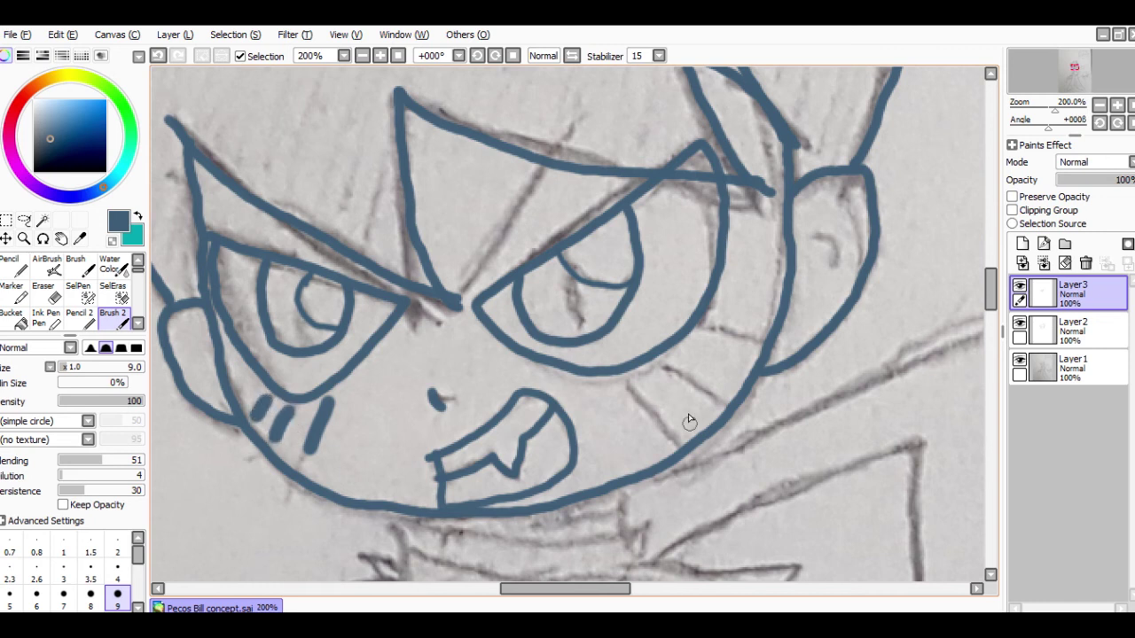
left_click_drag(626, 387, 661, 417)
left_click_drag(664, 367, 706, 388)
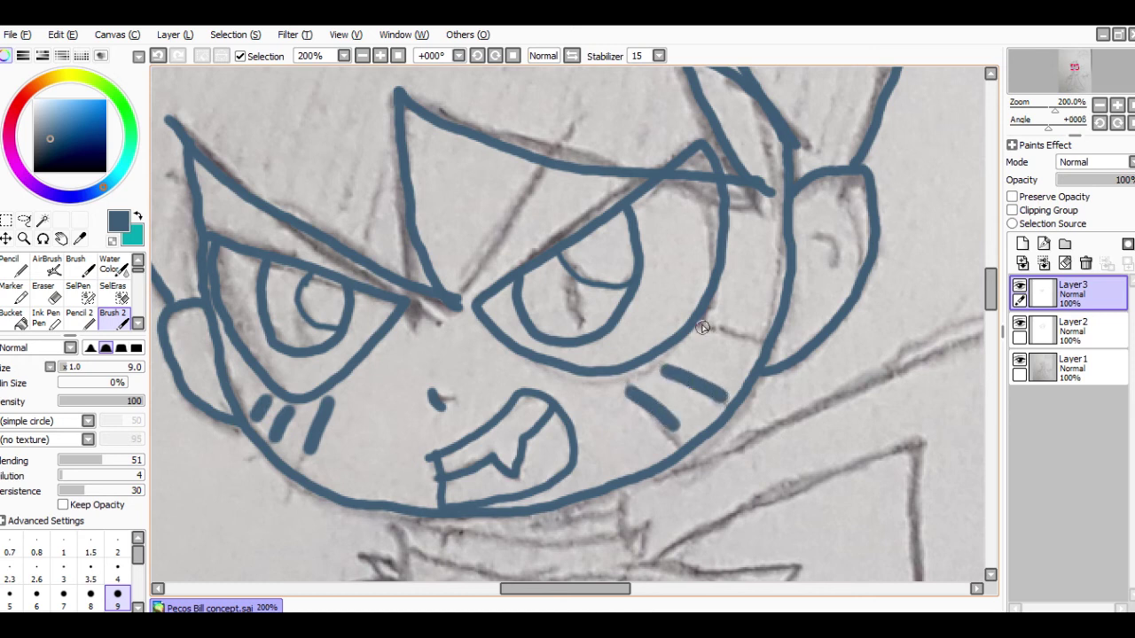
left_click_drag(701, 325, 754, 340)
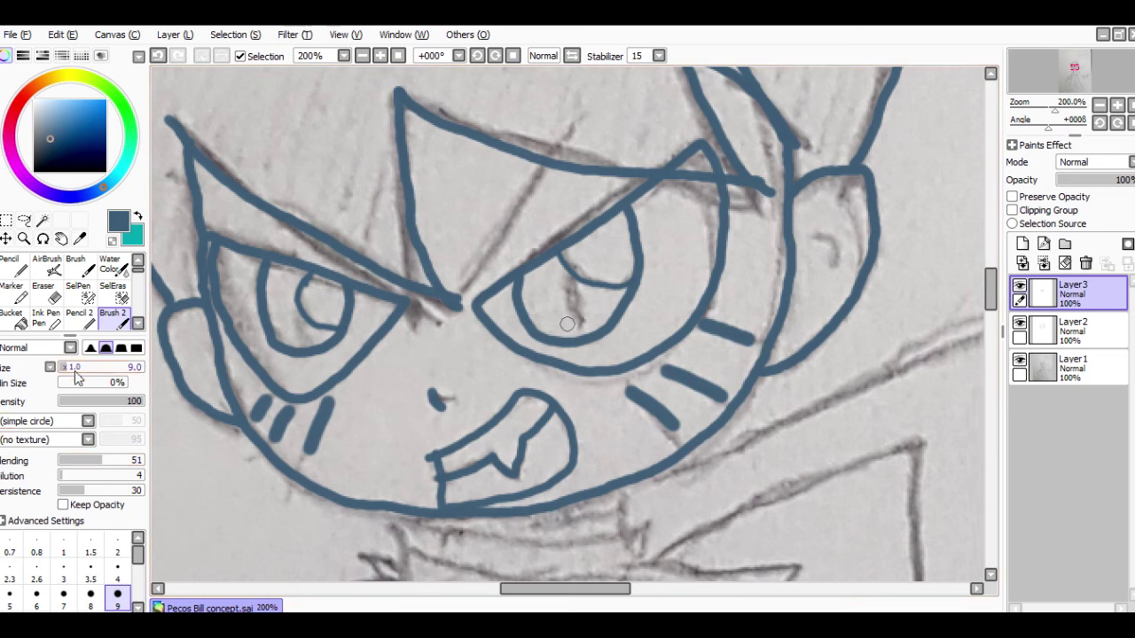
left_click(37, 605)
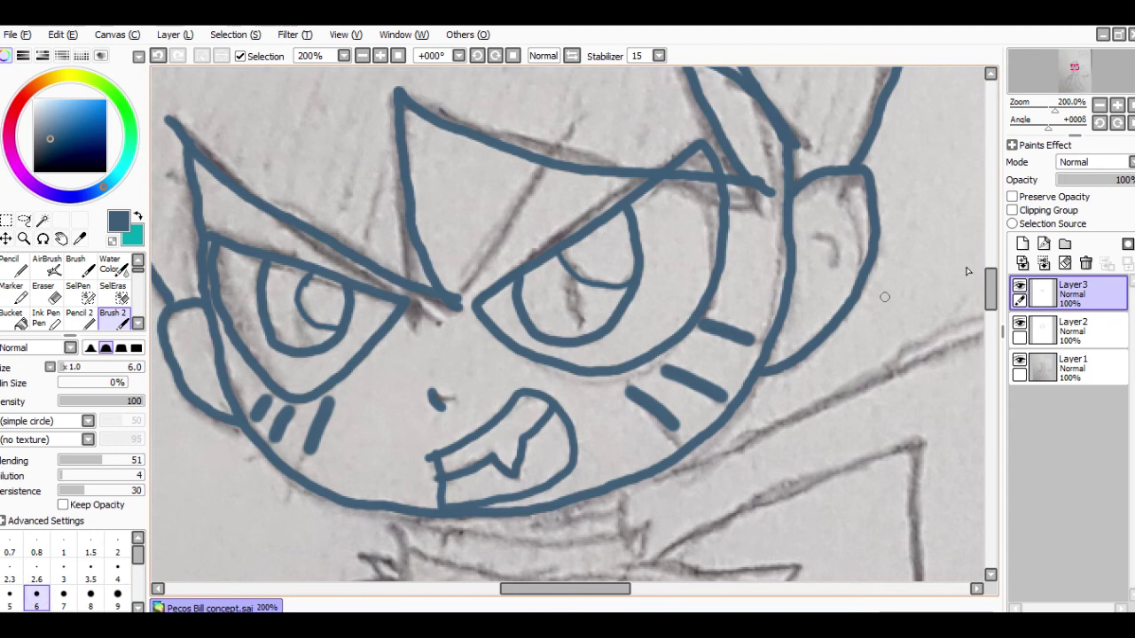
Step: Rename the layer holding the head and hair outline as body
left_click(1100, 106)
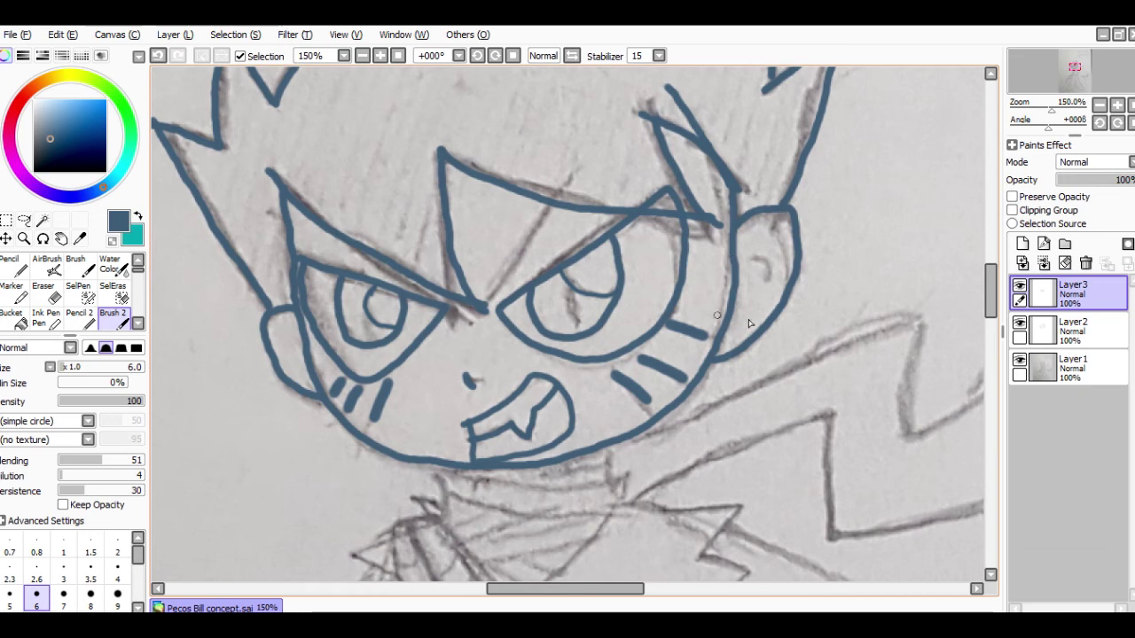
left_click_drag(995, 293, 991, 301)
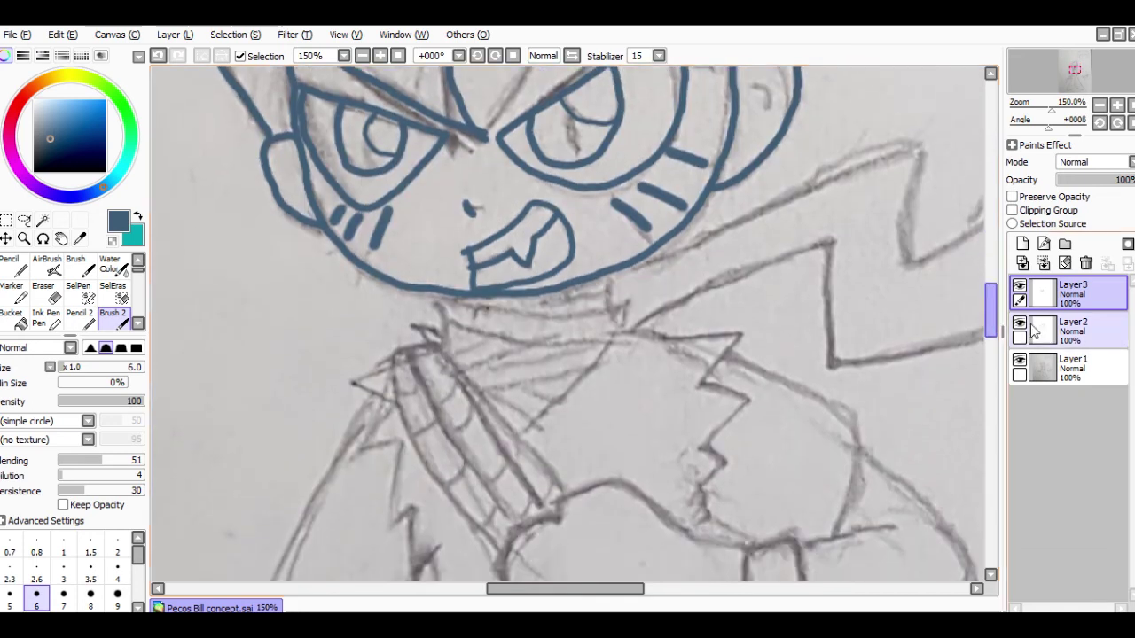
left_click(1071, 337)
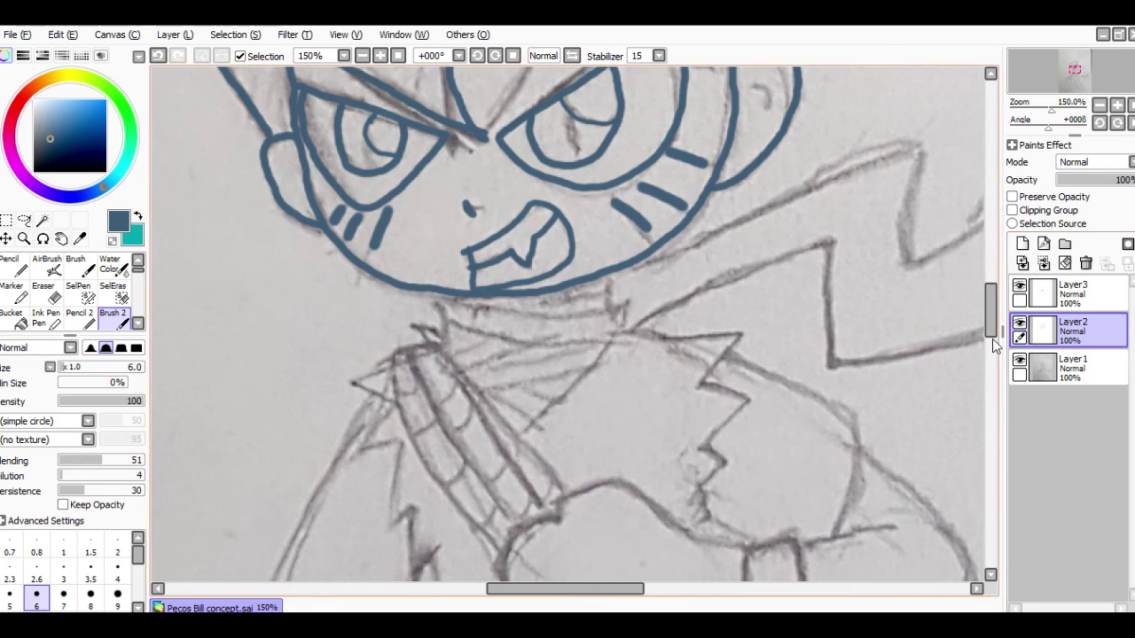
double_click(1073, 325)
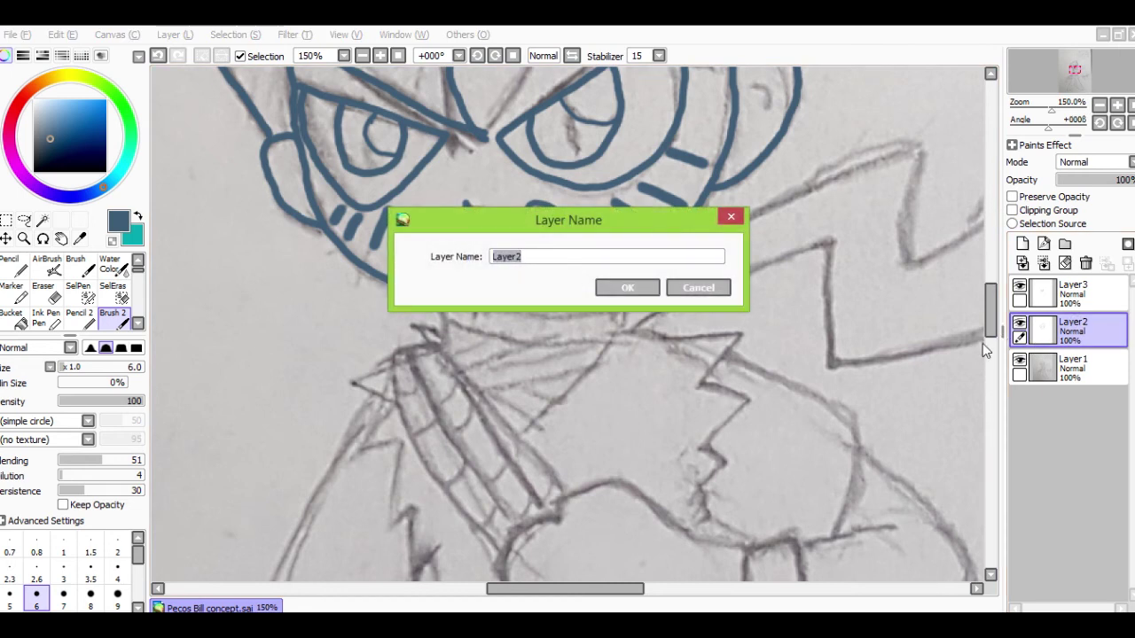
type("body")
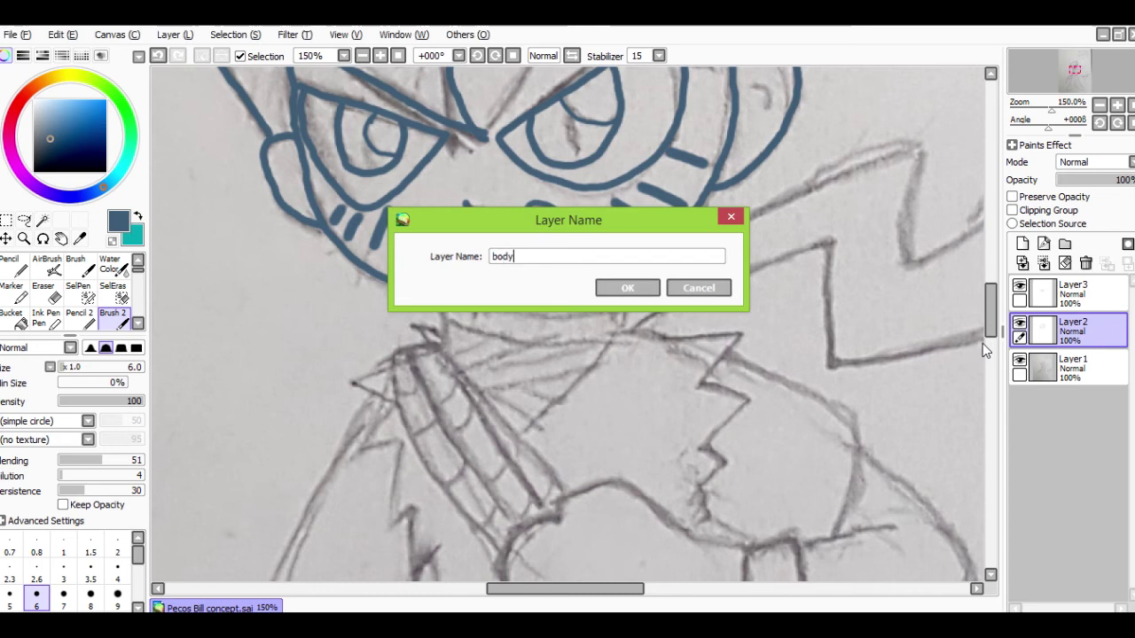
key("Return")
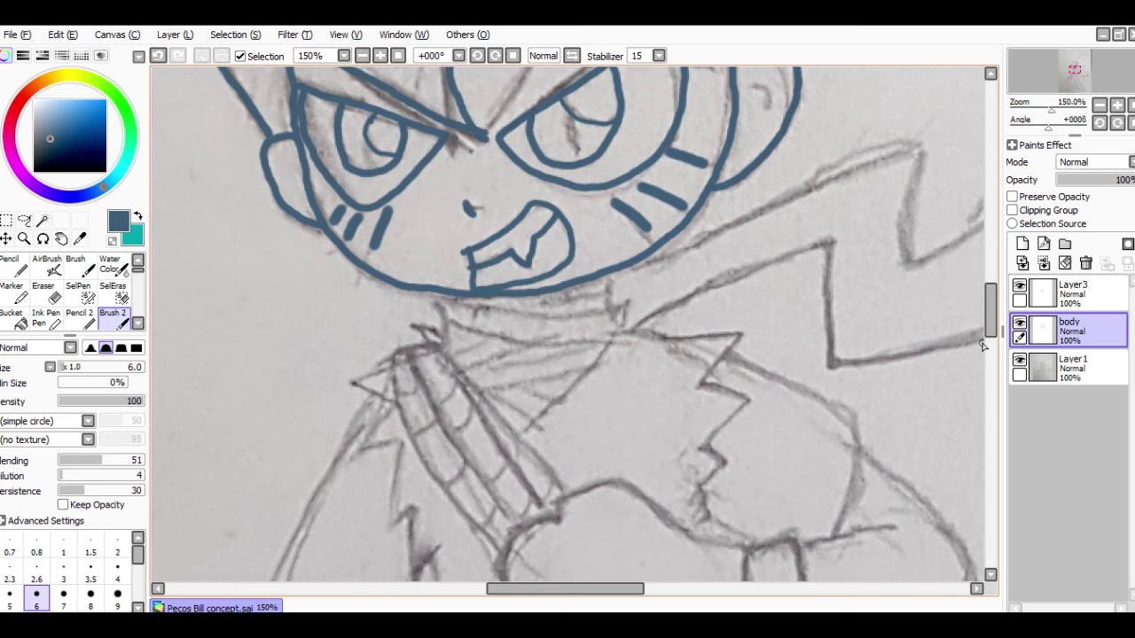
Step: Examine the sketched body below the traced head, from the scarf and arms down to the gun and legs
left_click(1101, 104)
left_click(1100, 105)
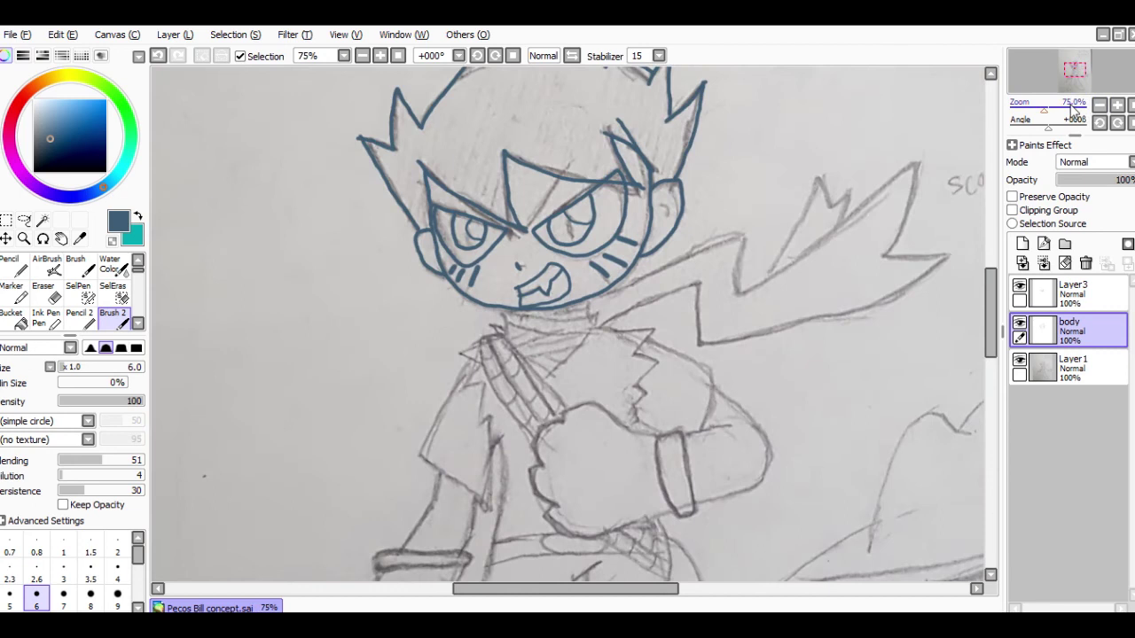
mouse_move(991, 296)
left_mouse_down()
mouse_move(973, 352)
mouse_move(968, 340)
left_mouse_up()
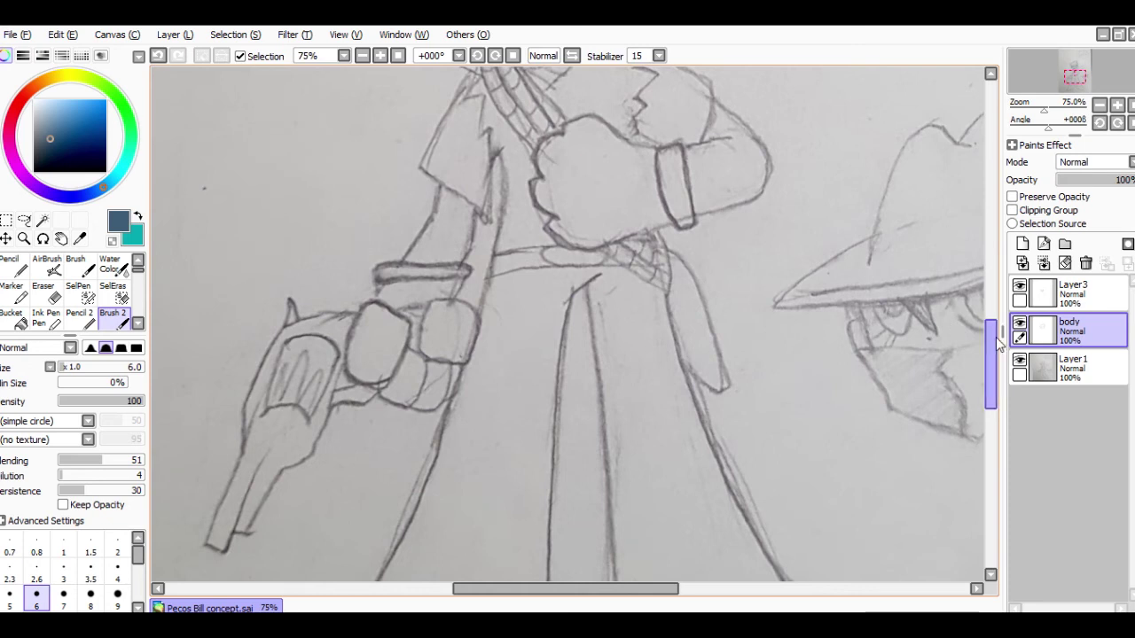
left_click_drag(999, 346, 990, 319)
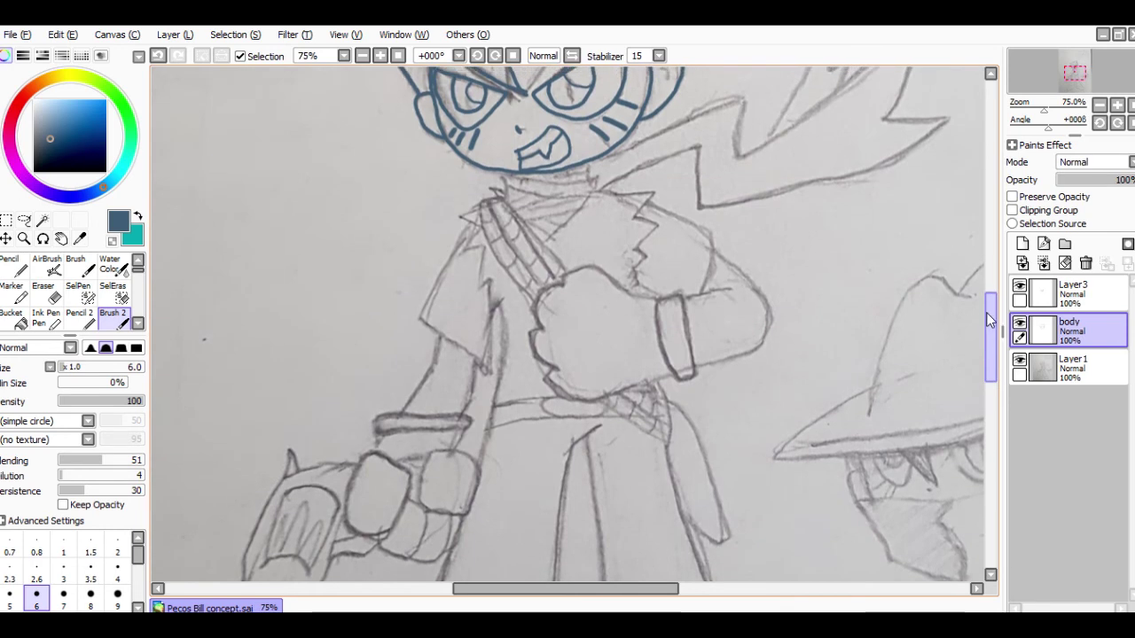
left_click_drag(991, 319, 971, 294)
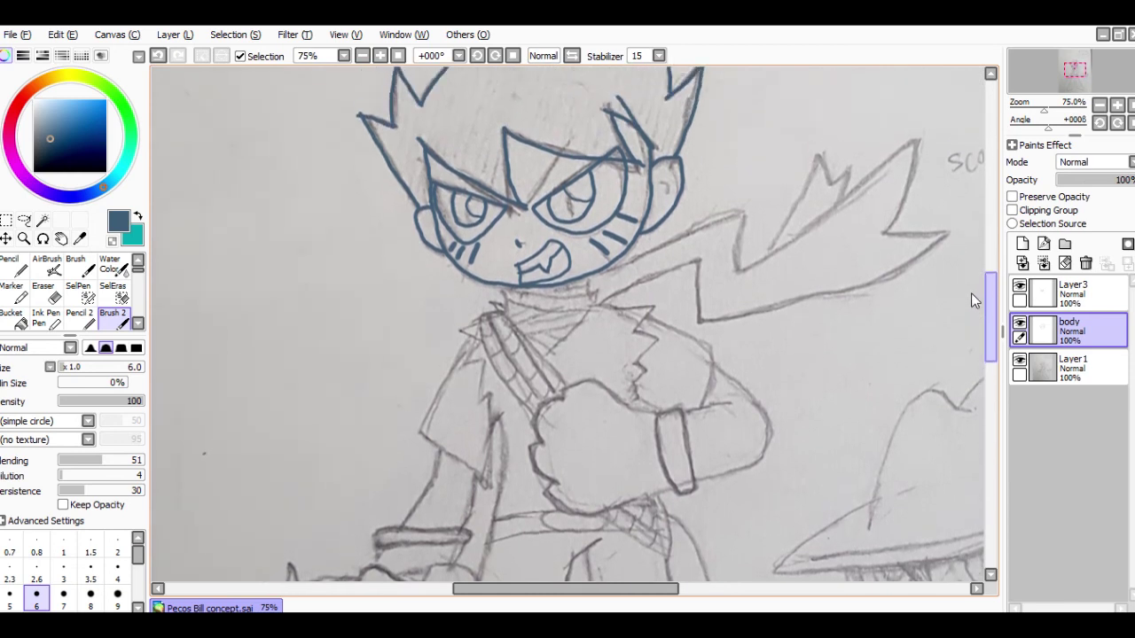
scroll(971, 300, "up", 2)
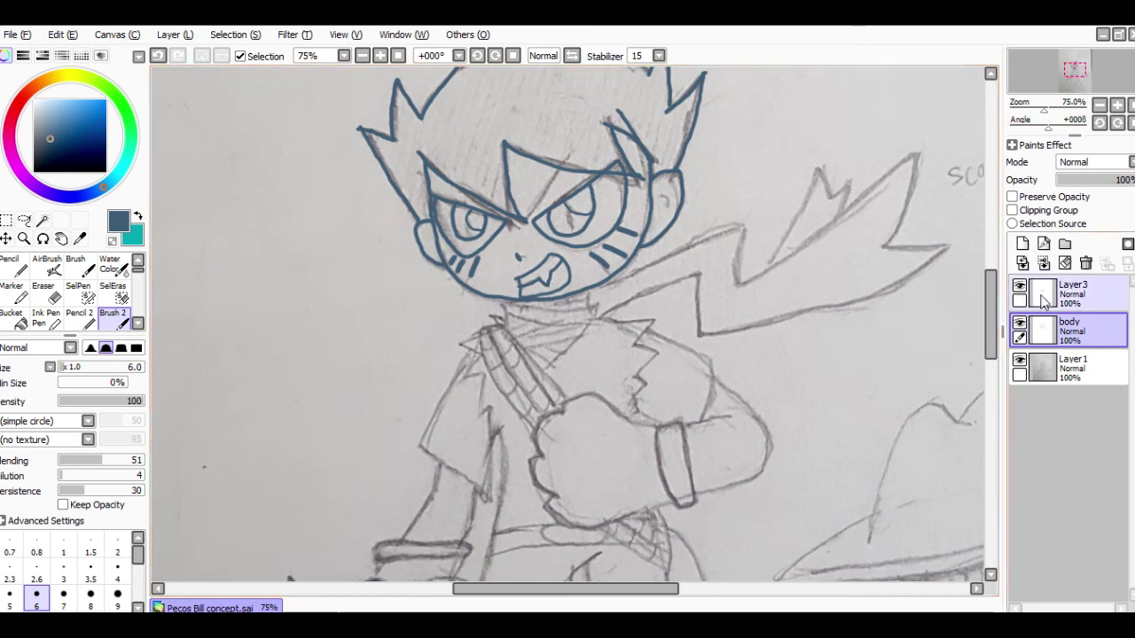
Step: Rename the head and hair outline layer as head, and the facial features layer above it as eyes
double_click(1075, 326)
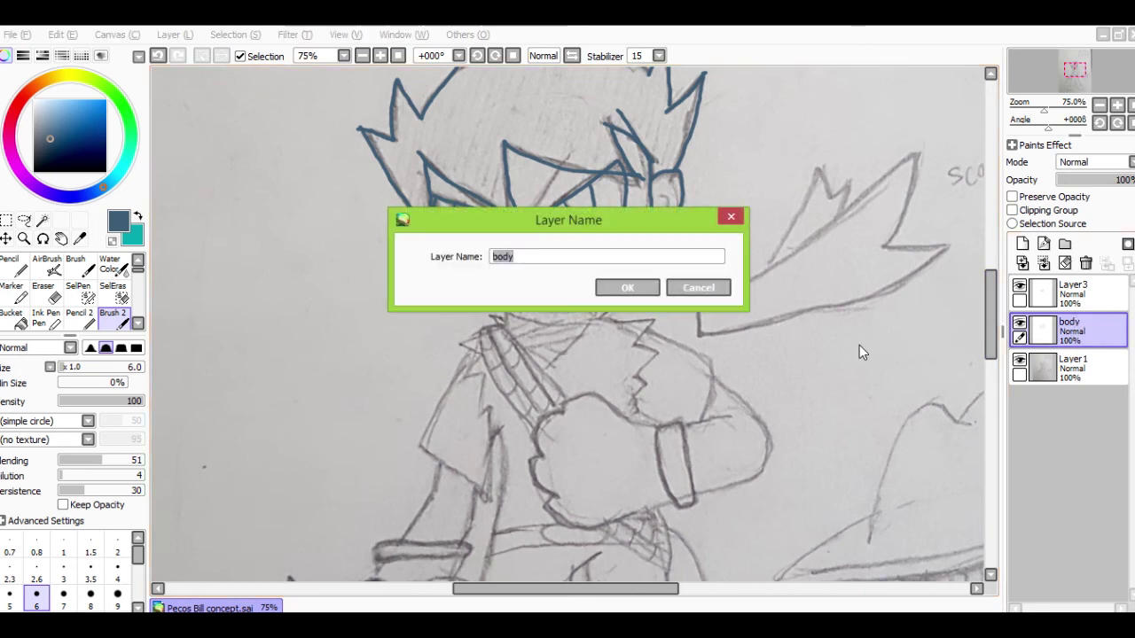
type("hea")
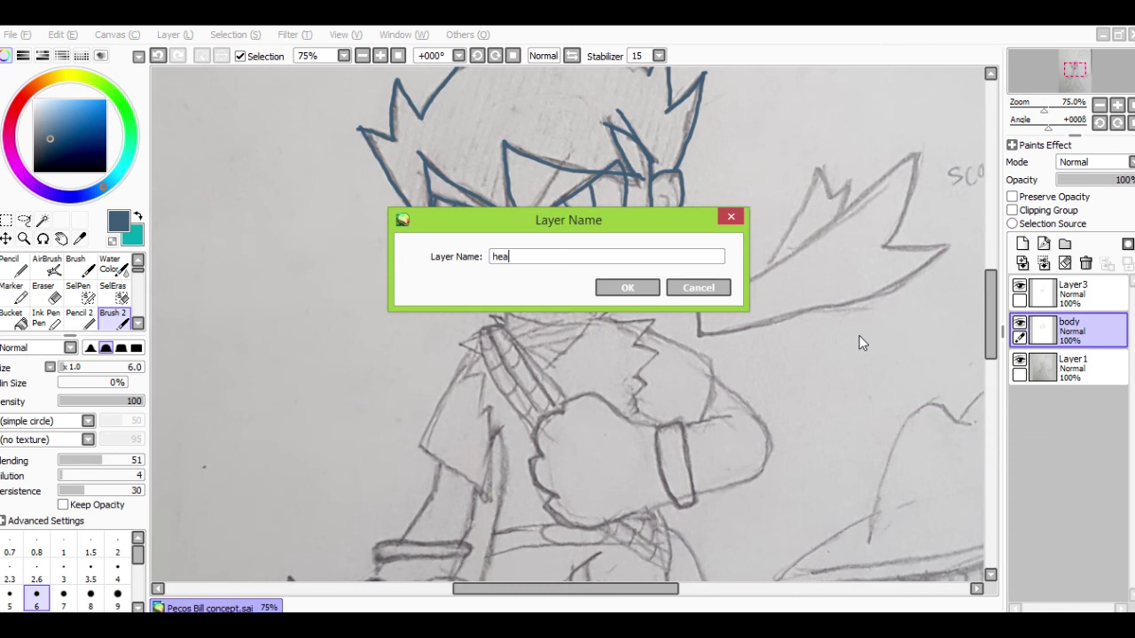
type("d")
left_click(627, 289)
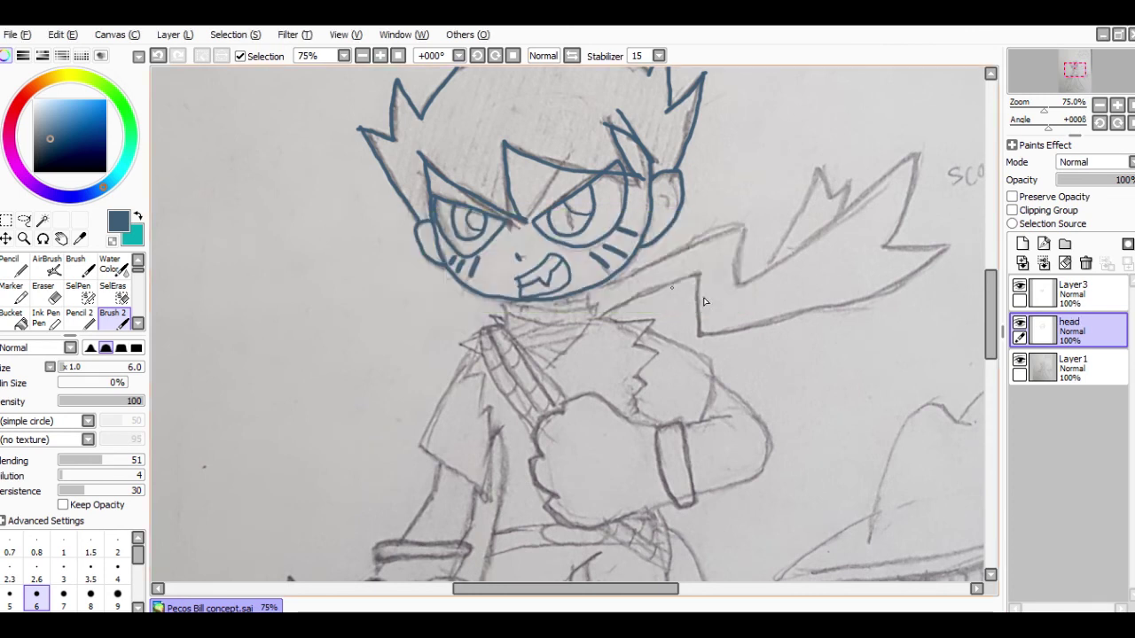
double_click(1073, 292)
type("eyes")
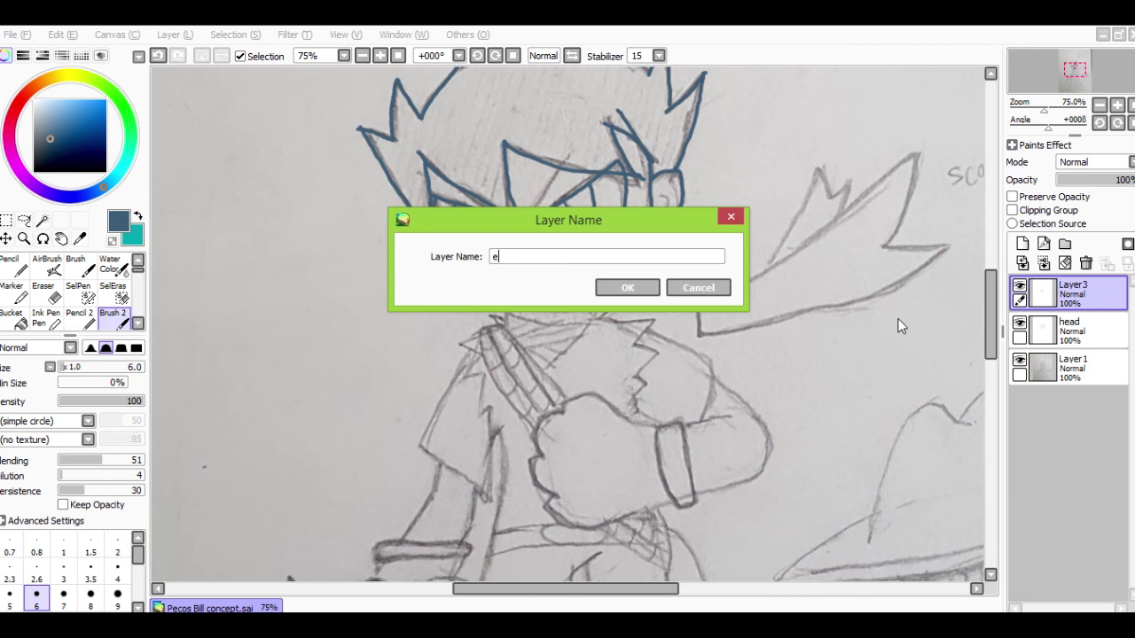
left_click(640, 291)
Step: Create a new layer directly above the pencil sketch layer, beneath the head layer
left_click(1084, 335)
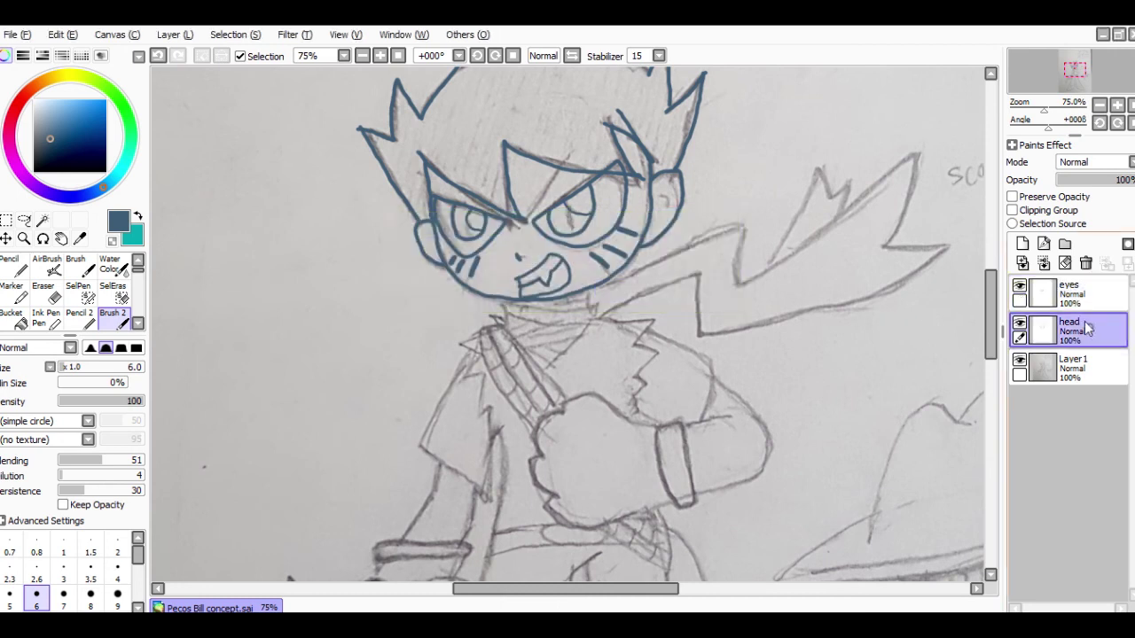
left_click(1074, 368)
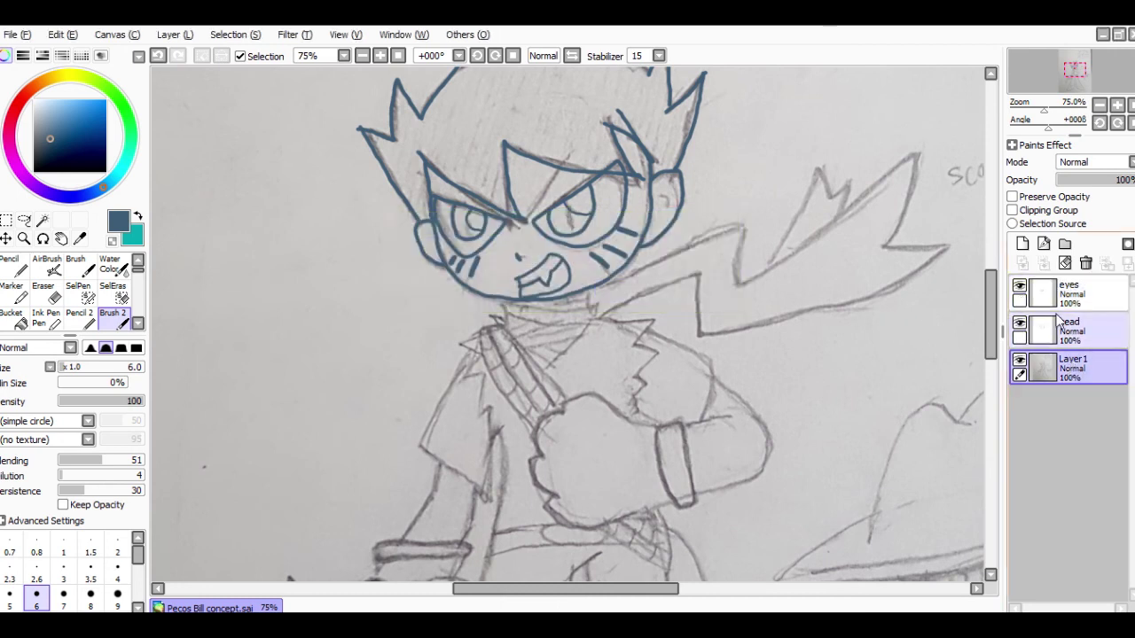
left_click(1023, 245)
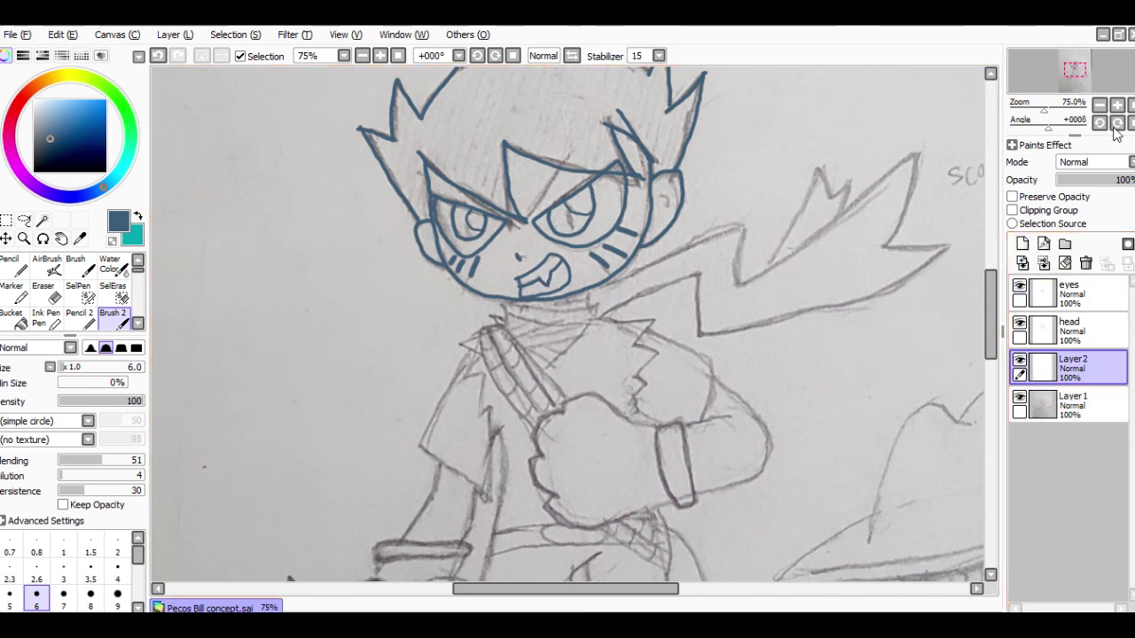
left_click(1118, 105)
left_click(1117, 104)
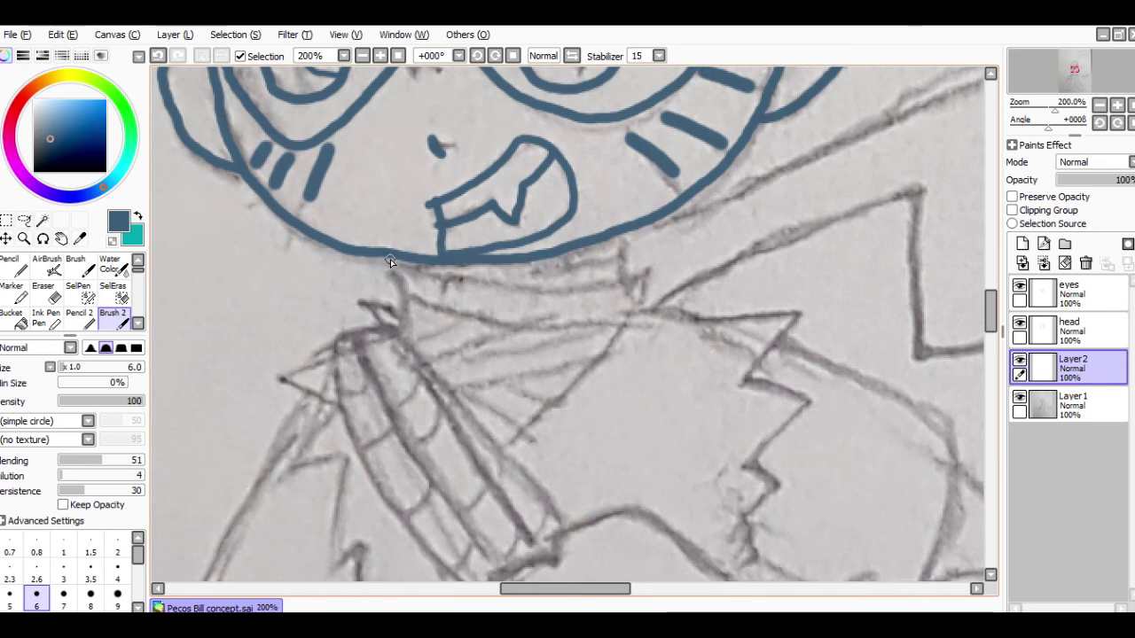
Step: Trace both sides of the neck and the jagged vest edge running from the shoulder down beside the ammo belt
left_click_drag(399, 321, 395, 325)
mouse_move(627, 227)
left_mouse_down()
mouse_move(618, 257)
mouse_move(627, 275)
mouse_move(648, 266)
mouse_move(645, 300)
left_mouse_up()
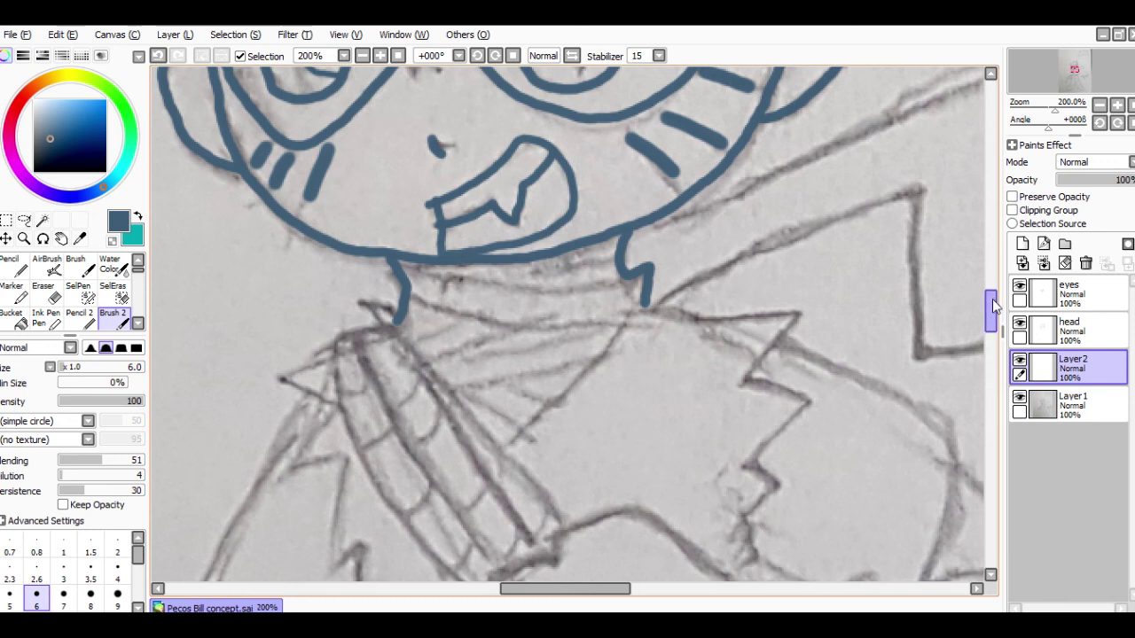
left_click_drag(994, 309, 993, 320)
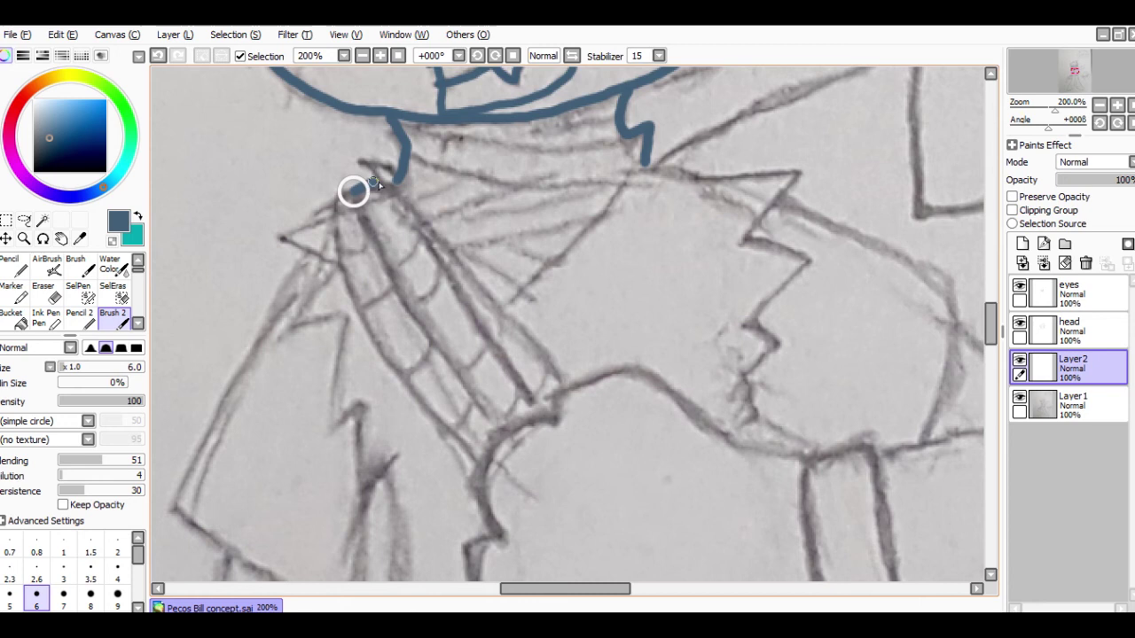
mouse_move(393, 184)
left_mouse_down()
mouse_move(335, 194)
mouse_move(329, 207)
left_mouse_up()
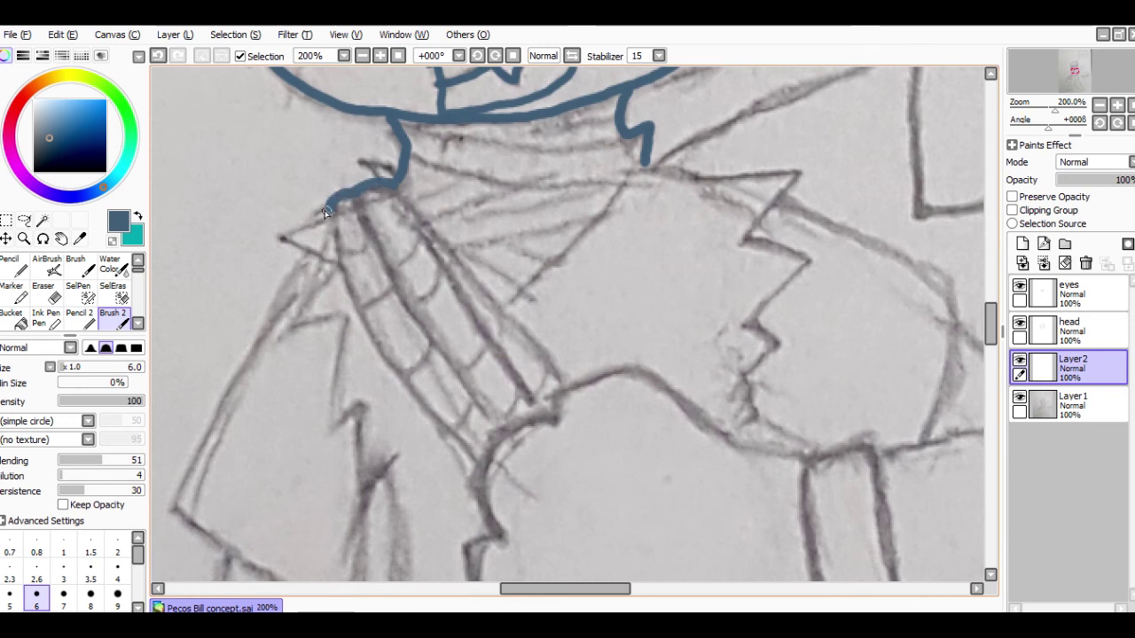
mouse_move(282, 238)
left_mouse_down()
mouse_move(270, 245)
mouse_move(341, 259)
left_mouse_up()
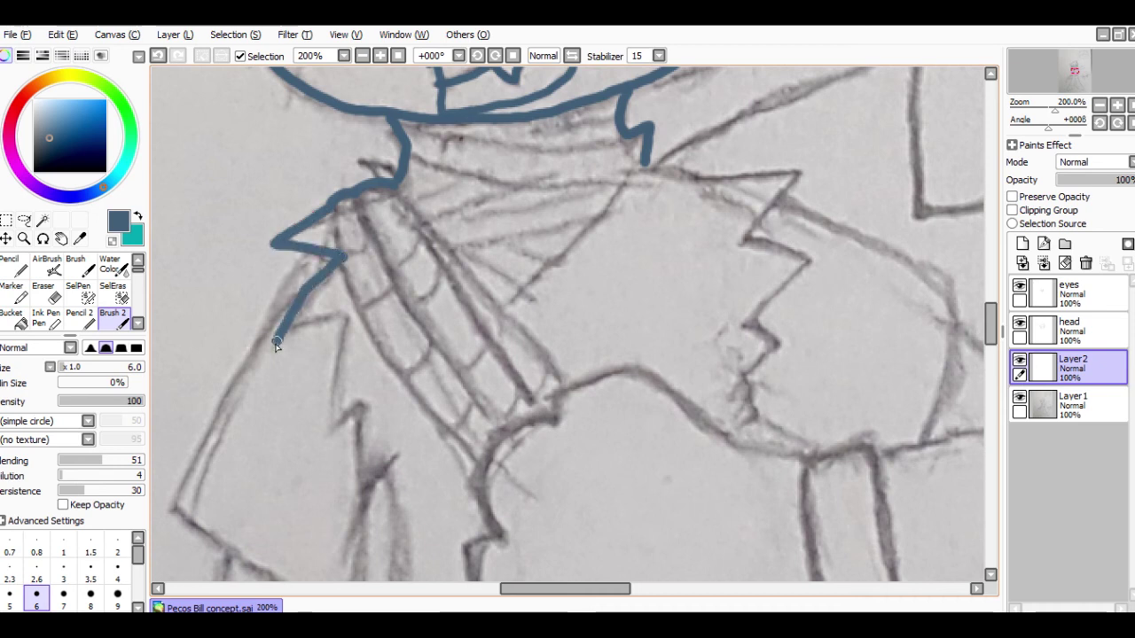
mouse_move(277, 344)
left_mouse_down()
mouse_move(337, 318)
mouse_move(336, 450)
mouse_move(358, 405)
left_mouse_up()
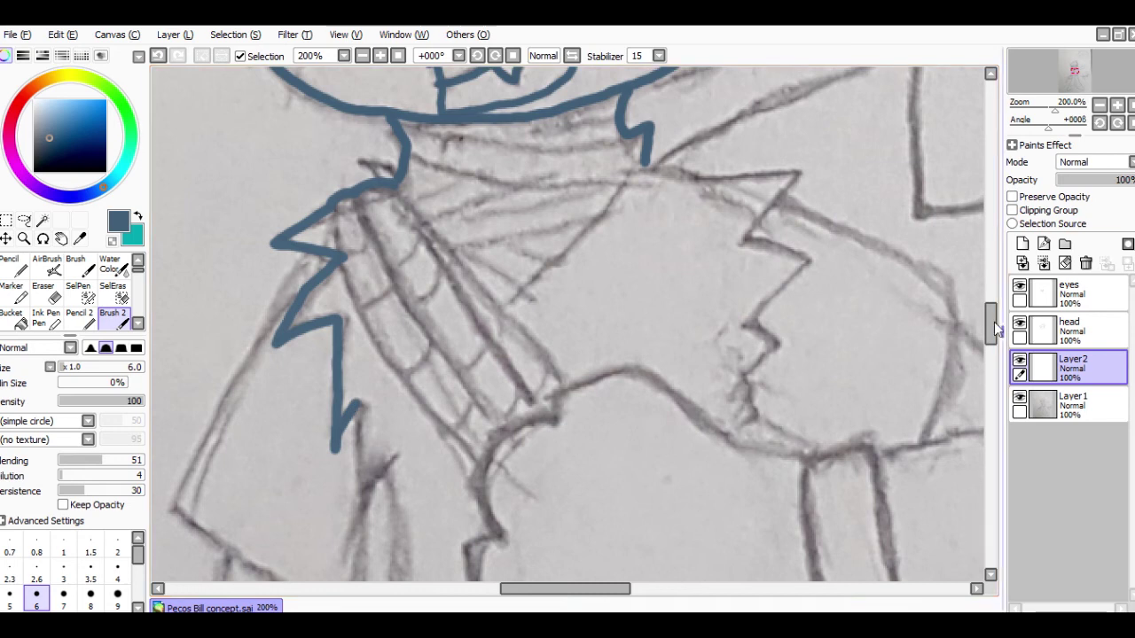
left_click_drag(993, 326, 991, 355)
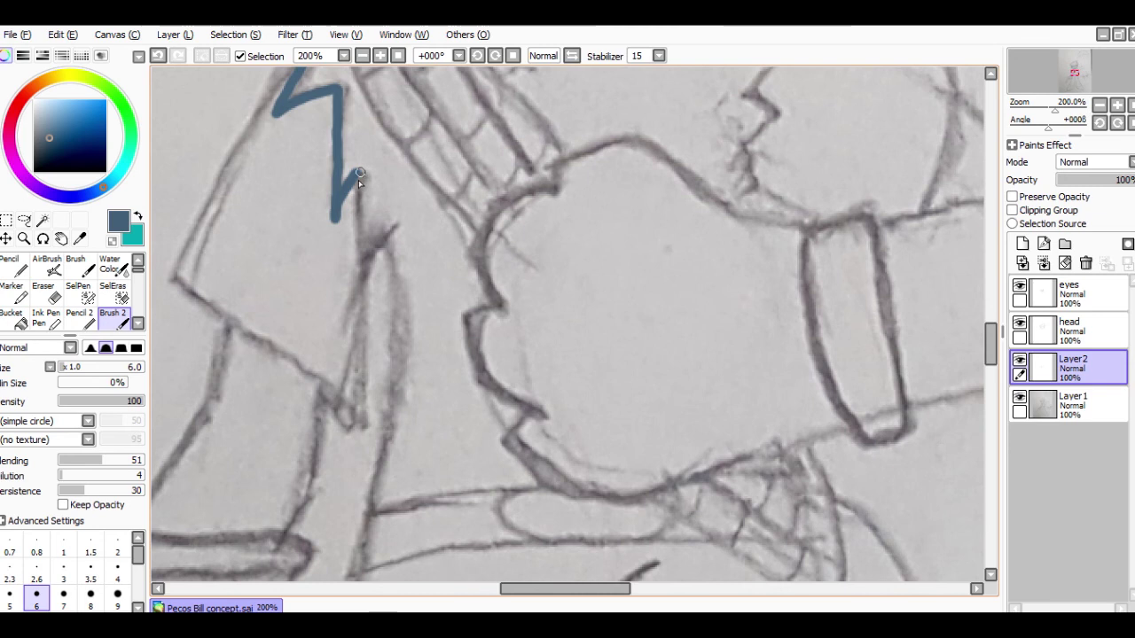
mouse_move(352, 224)
left_mouse_down()
mouse_move(334, 330)
mouse_move(399, 227)
left_mouse_up()
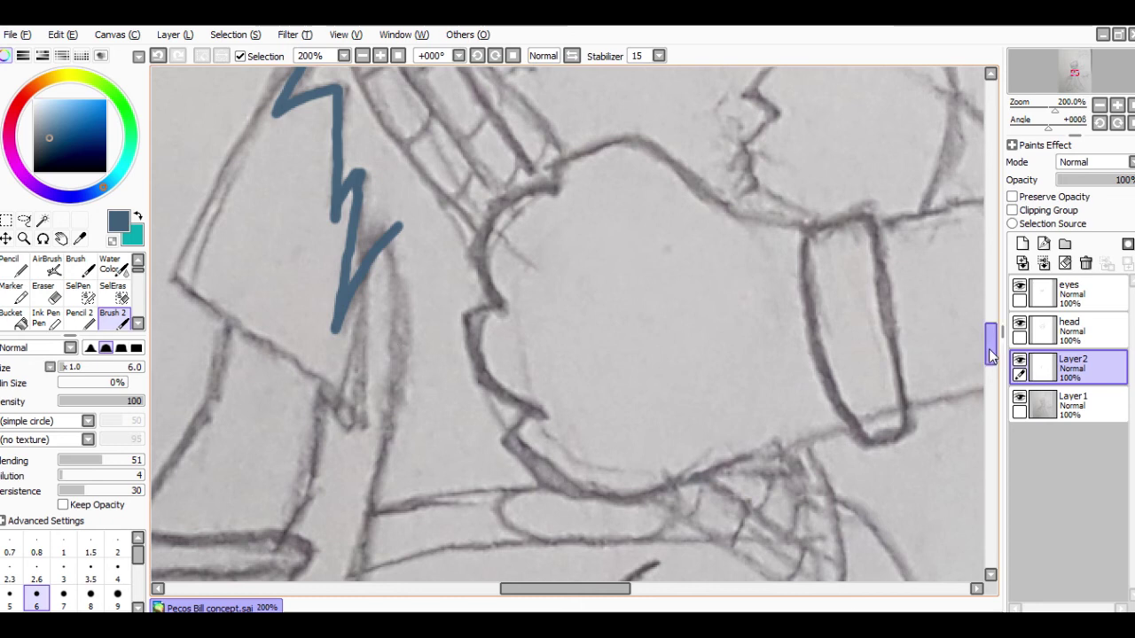
Step: Trace the jagged vest edge on the bent-arm side, from the base of the neck down to the large hand
left_click_drag(994, 359, 992, 337)
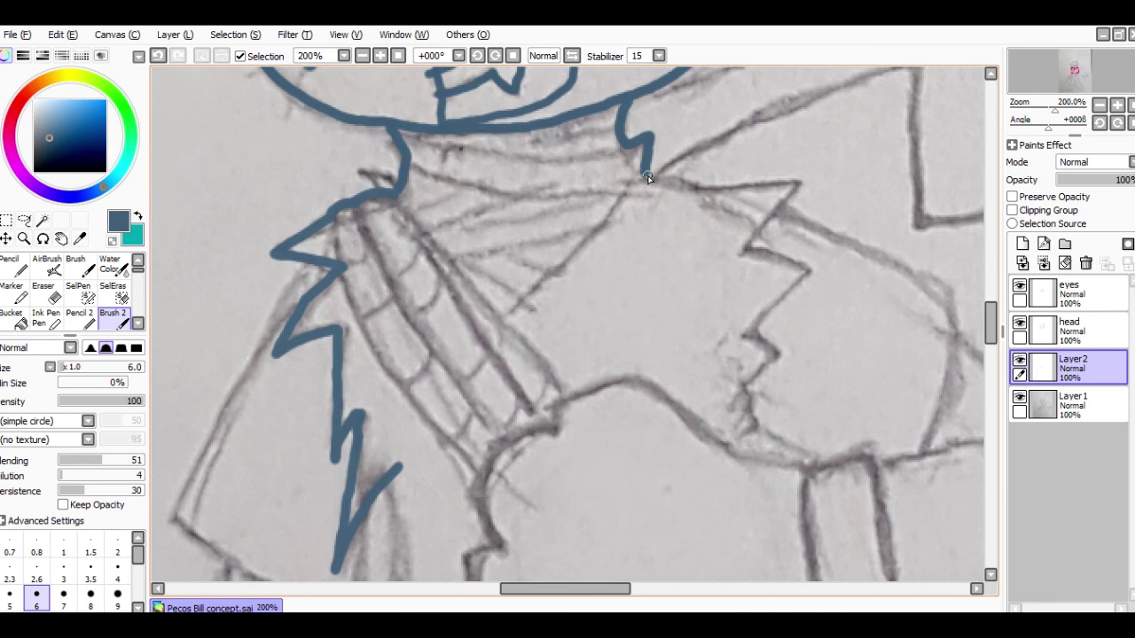
left_click_drag(648, 176, 691, 185)
mouse_move(769, 189)
left_mouse_down()
mouse_move(806, 177)
mouse_move(783, 204)
left_mouse_up()
mouse_move(750, 252)
left_mouse_down()
mouse_move(813, 276)
mouse_move(743, 333)
mouse_move(788, 356)
mouse_move(738, 391)
mouse_move(756, 430)
mouse_move(725, 442)
left_mouse_up()
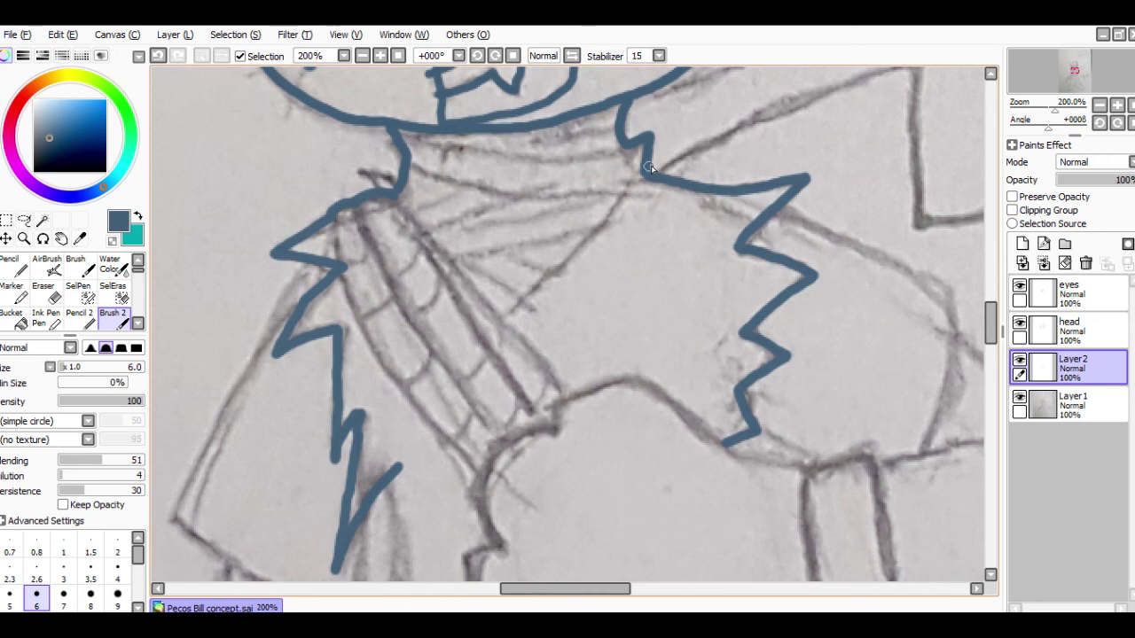
Step: Trace the diagonal collar line from the neck across the chest and the small spike at the neck's opposite side
left_click_drag(647, 171, 504, 312)
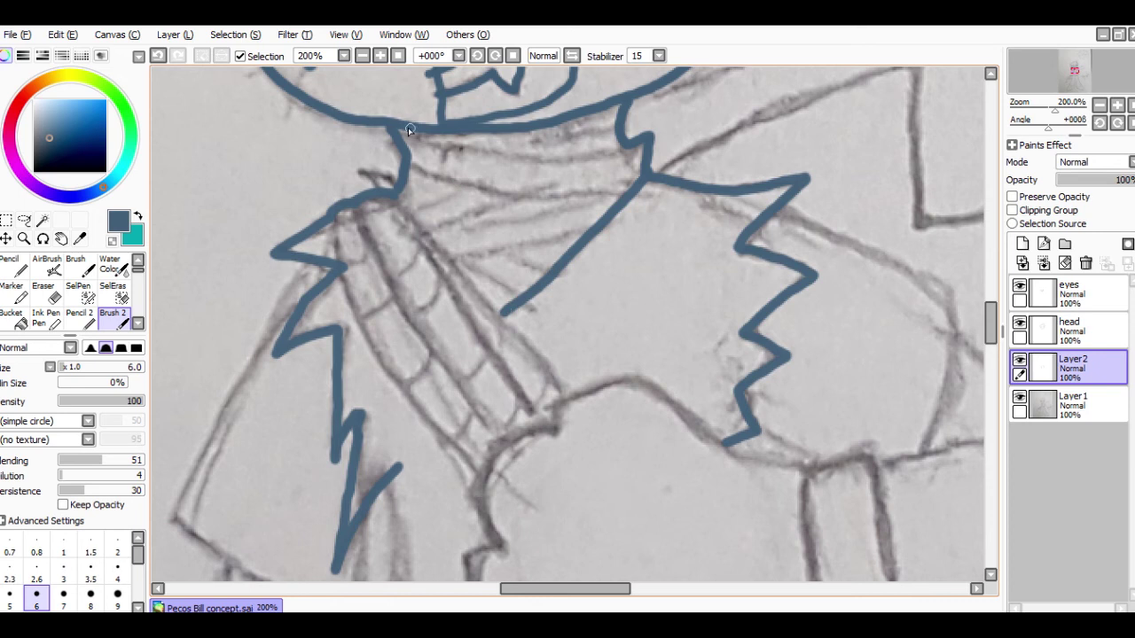
left_click_drag(401, 133, 393, 185)
left_click_drag(360, 167, 380, 182)
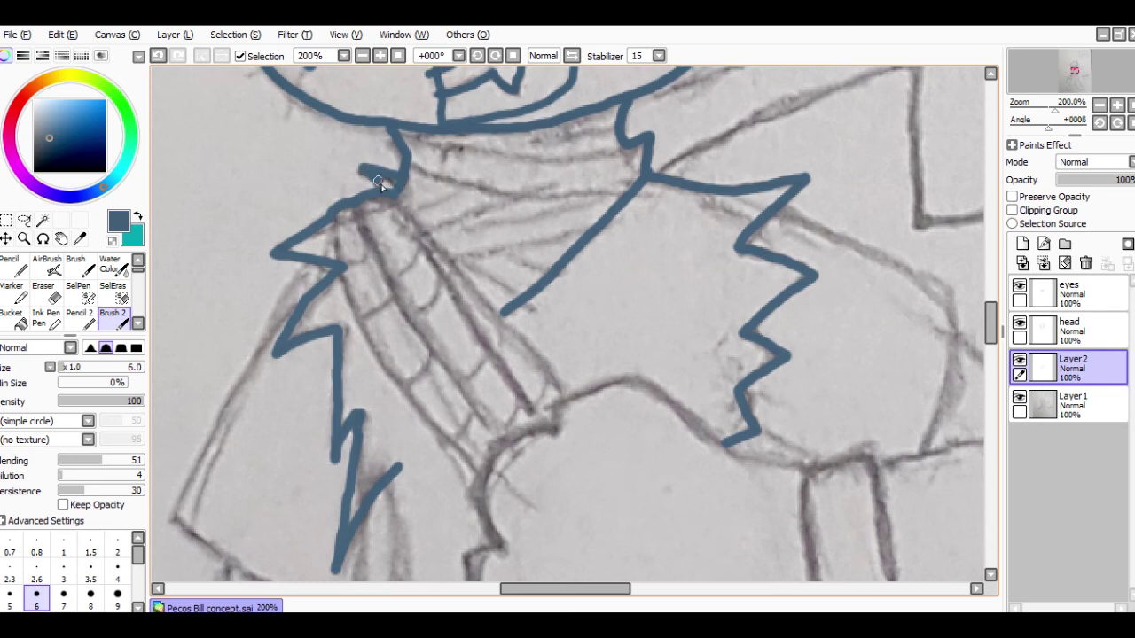
left_click(46, 292)
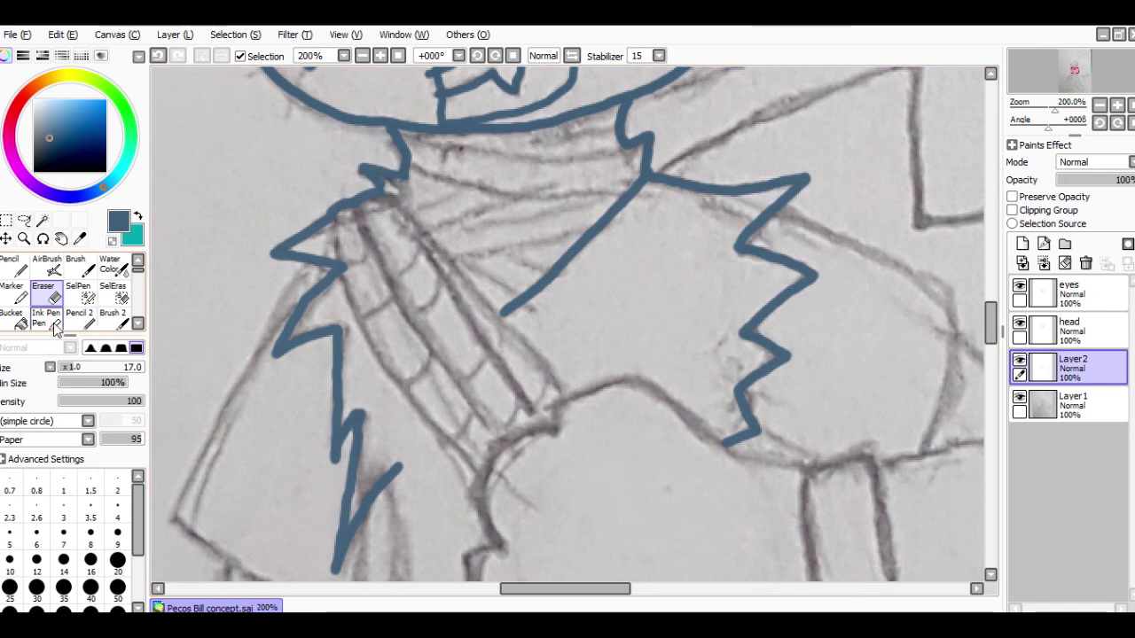
left_click(124, 316)
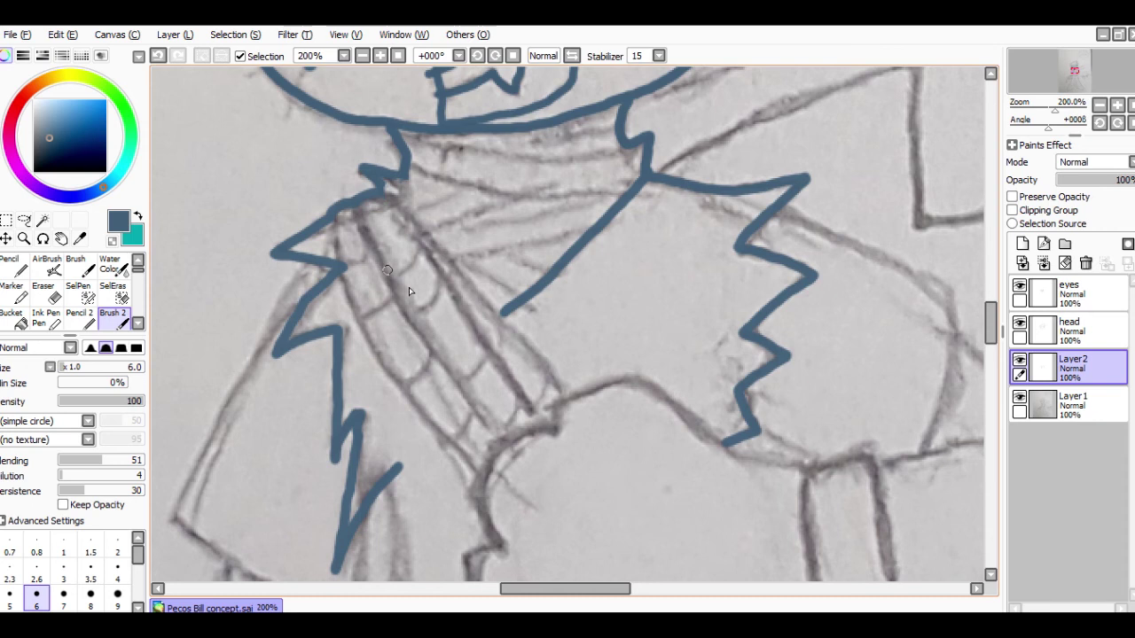
Step: Trace the bent arm's sleeve with its lower edge toward the wristband, and the flared sleeve outline on the opposite arm
left_click(1102, 105)
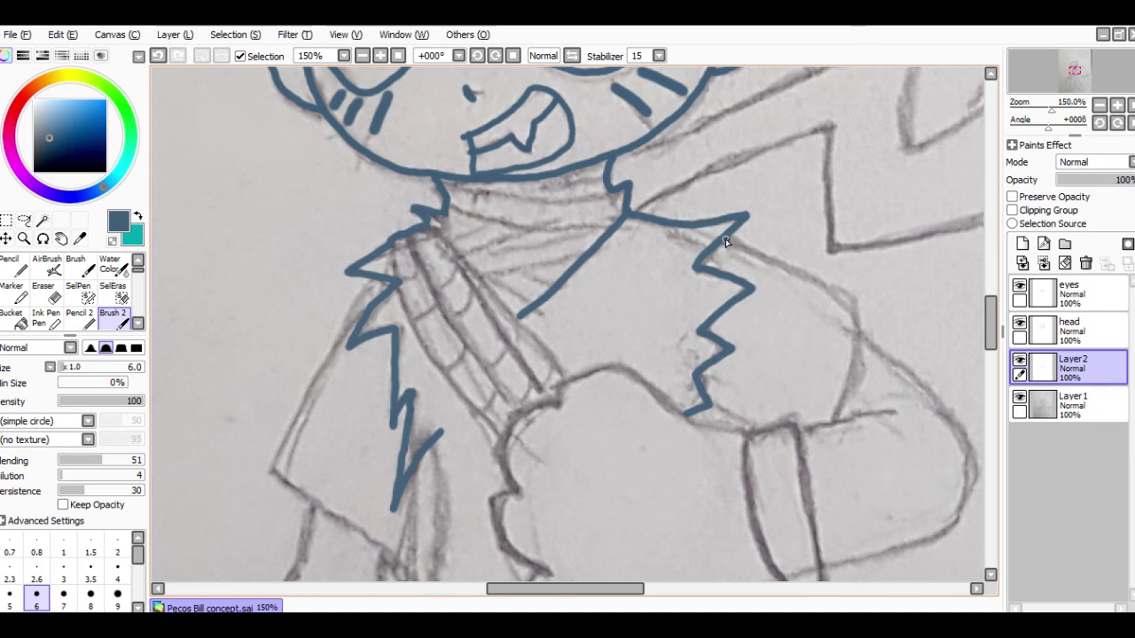
mouse_move(726, 239)
left_mouse_down()
mouse_move(848, 282)
mouse_move(858, 321)
mouse_move(838, 396)
left_mouse_up()
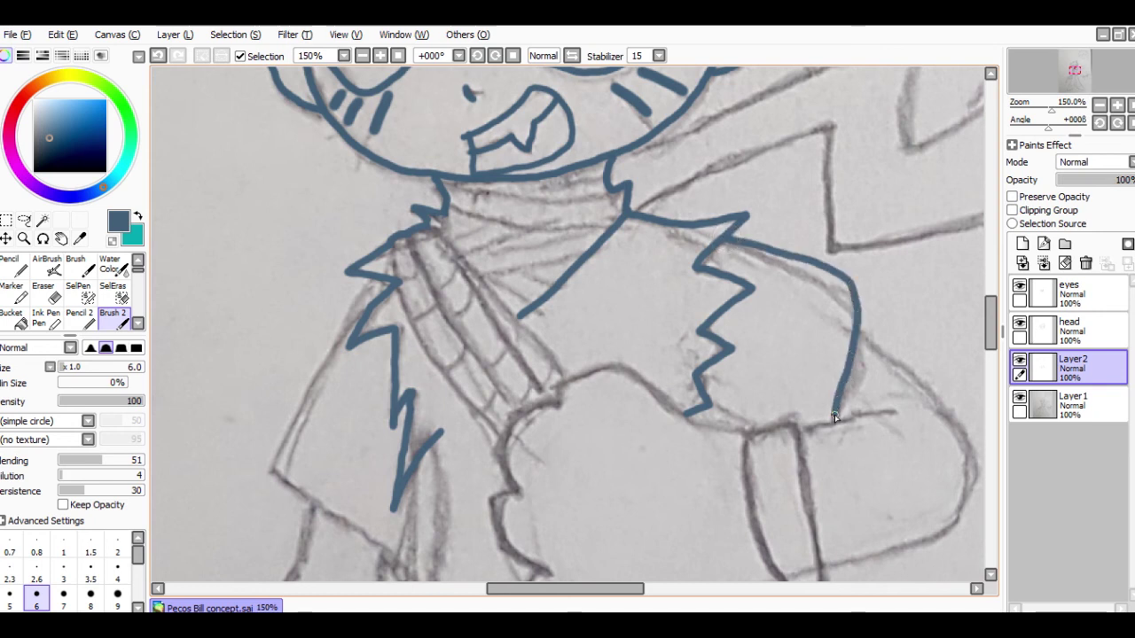
left_click_drag(697, 395, 742, 422)
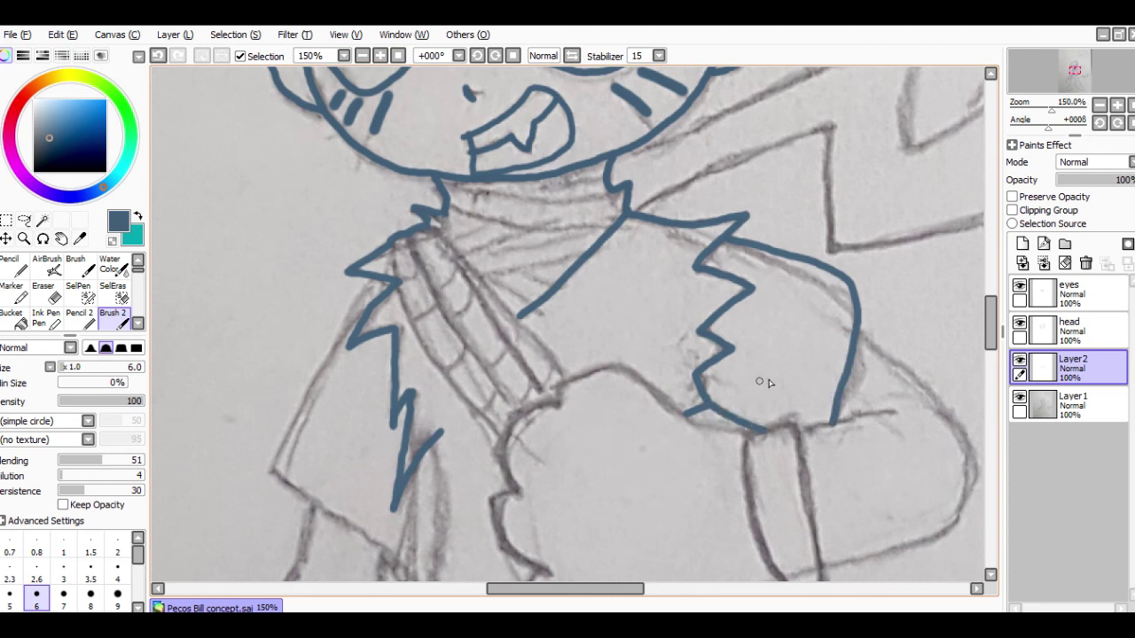
scroll(995, 322, "down", 5)
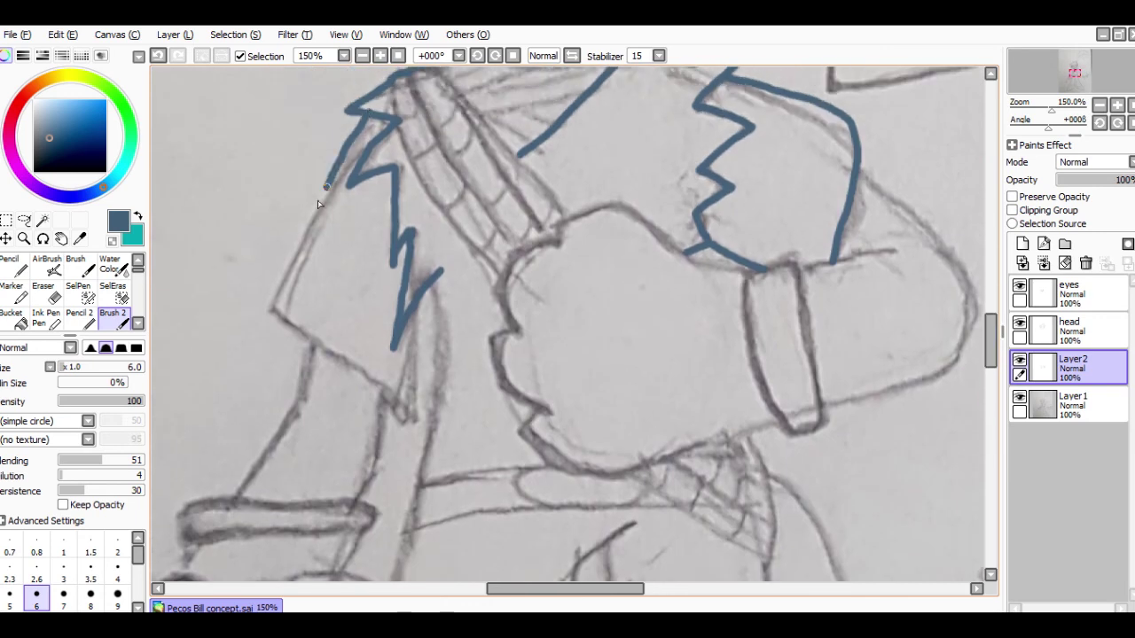
mouse_move(271, 303)
left_mouse_down()
mouse_move(402, 419)
mouse_move(436, 272)
left_mouse_up()
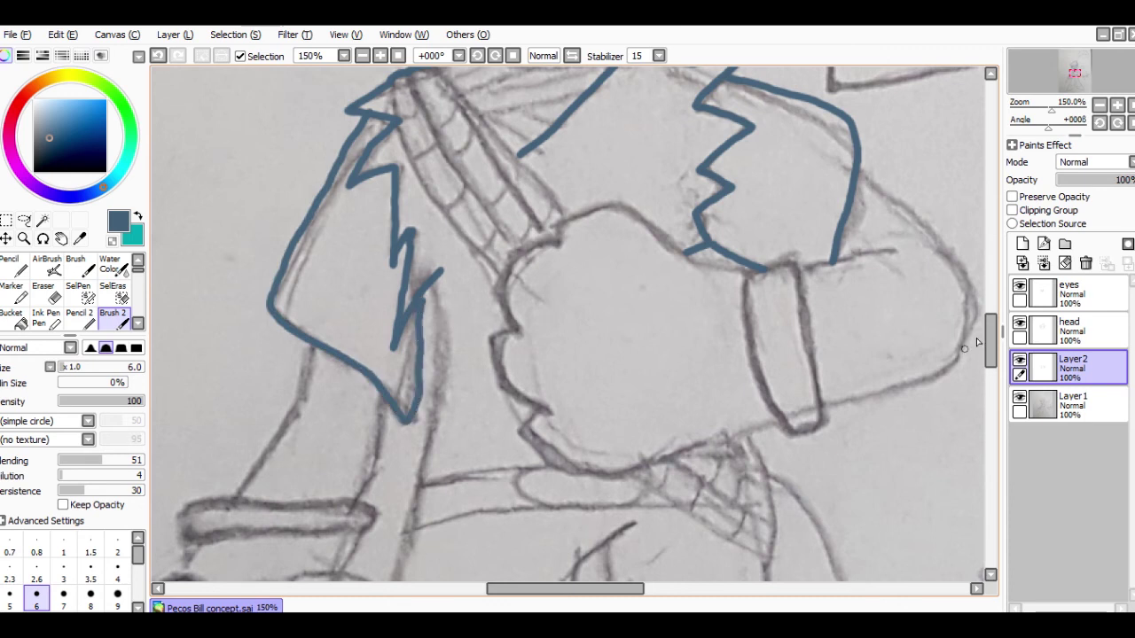
Step: Resample the dark blue line colour from the traced sleeve edge and return to Brush 2
left_click_drag(995, 334, 990, 348)
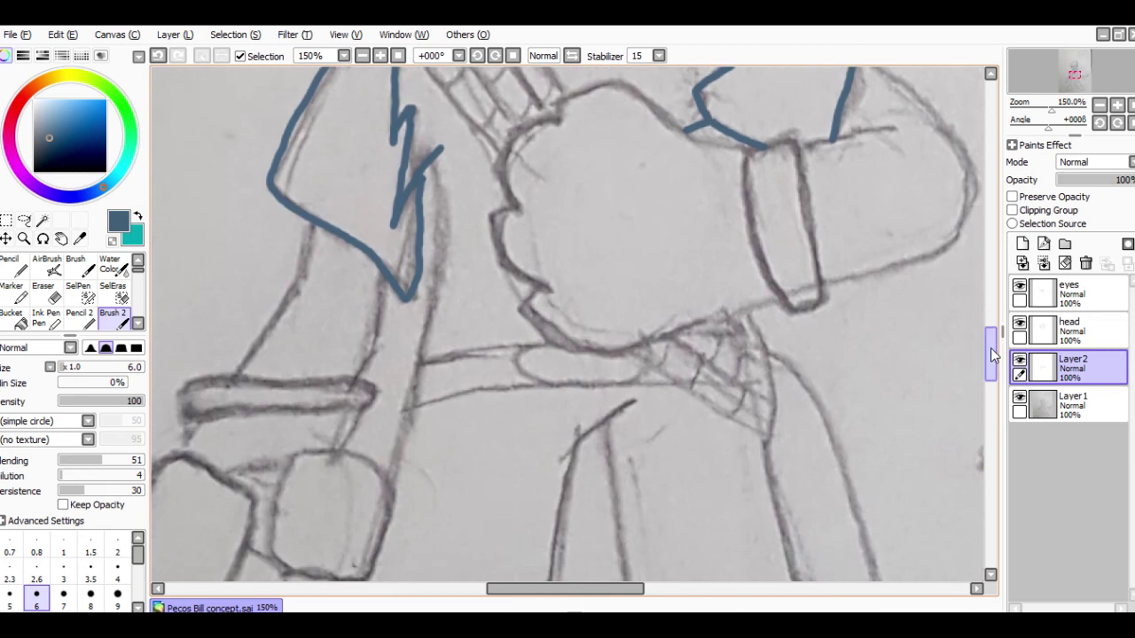
left_click_drag(437, 160, 444, 147)
left_click(444, 149, "alt")
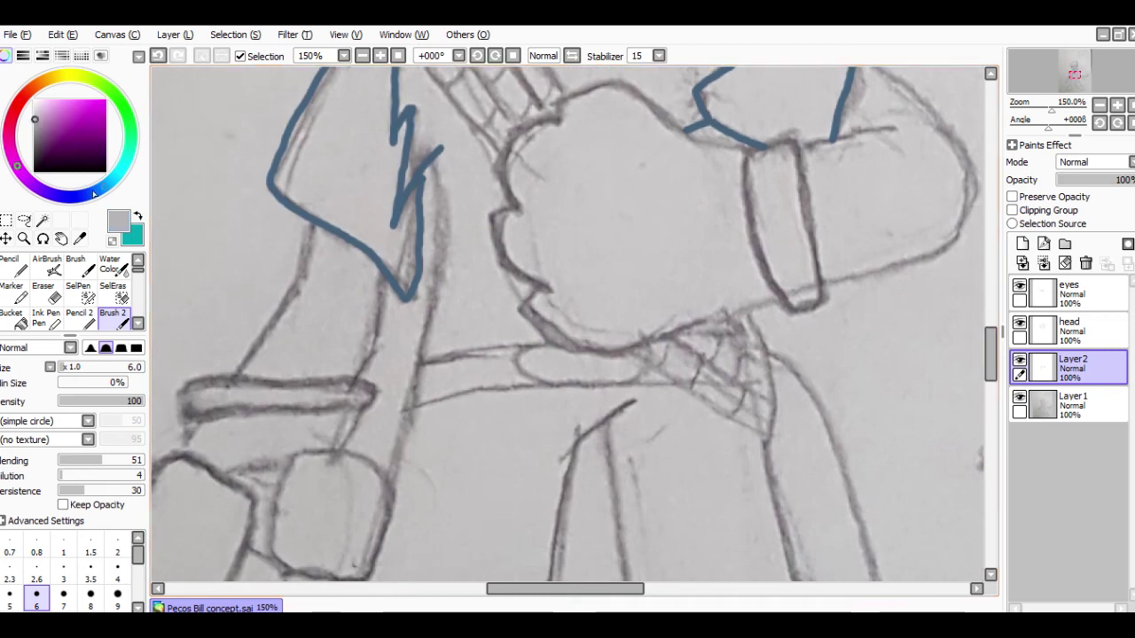
left_click(79, 239)
left_click(313, 214)
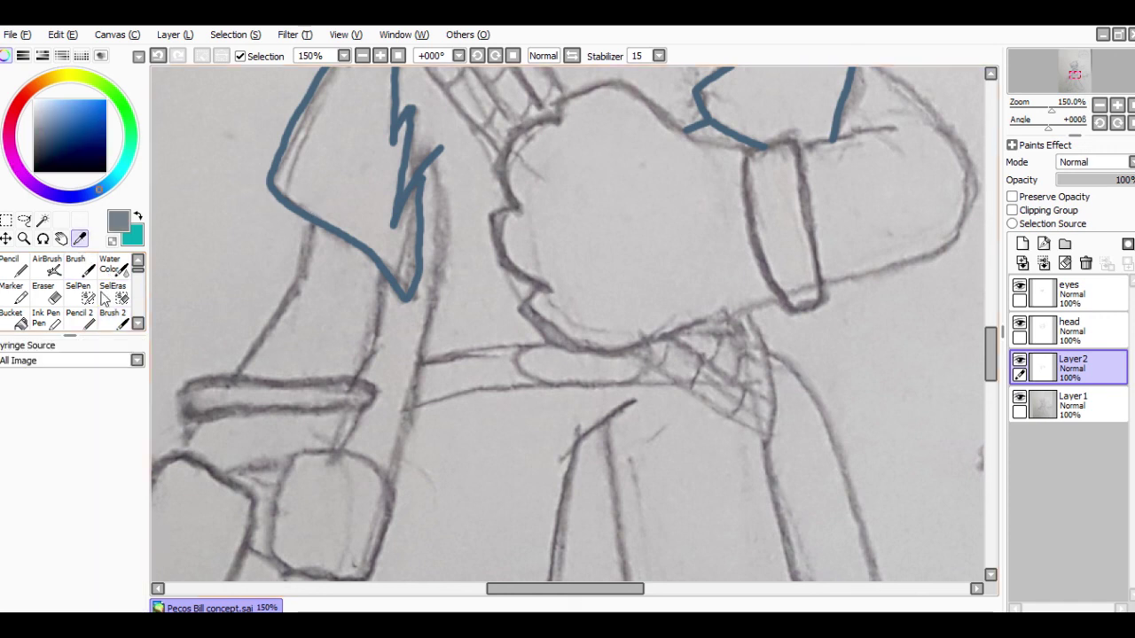
left_click(280, 195)
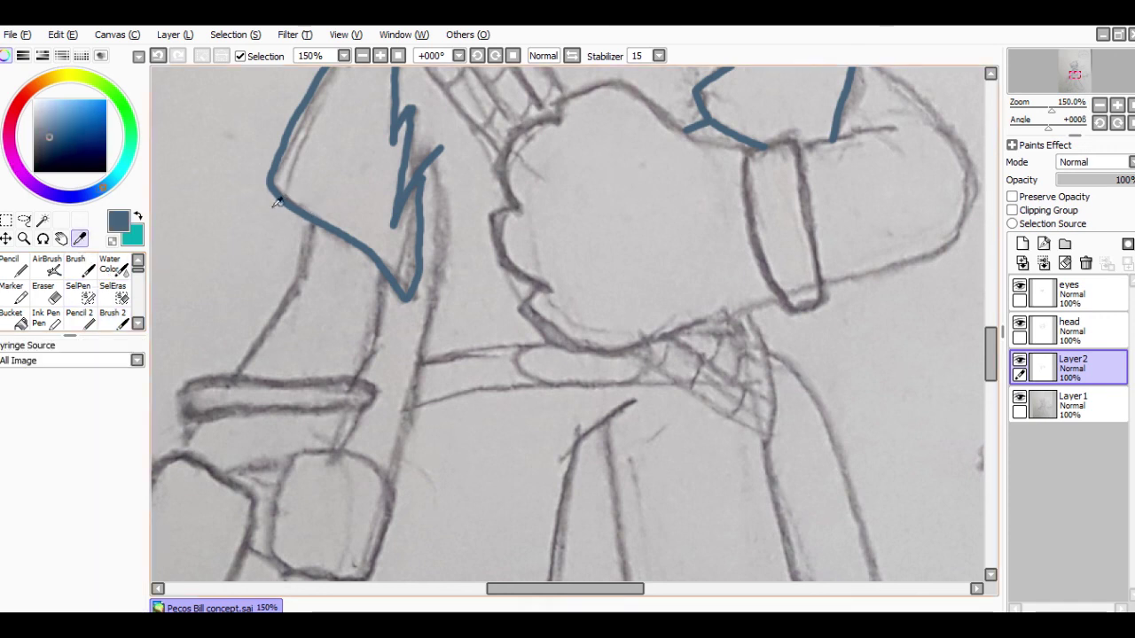
left_click(112, 319)
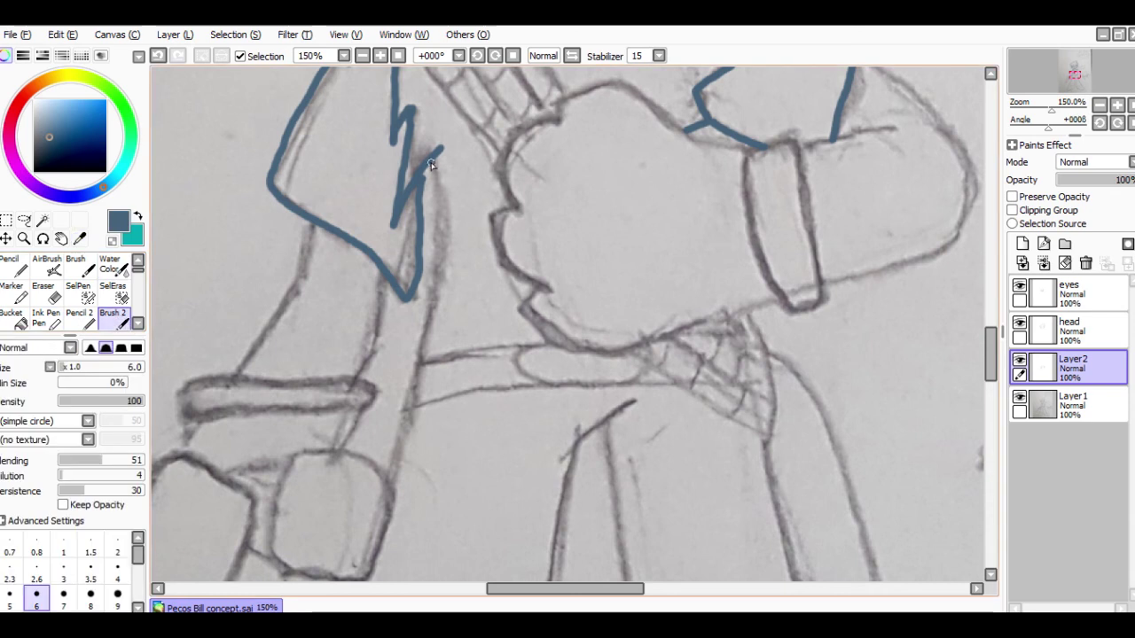
Step: Trace the torso's side below the jagged vest edge, then the belt's upper and lower edges and its rounded buckle
left_click_drag(431, 165, 441, 199)
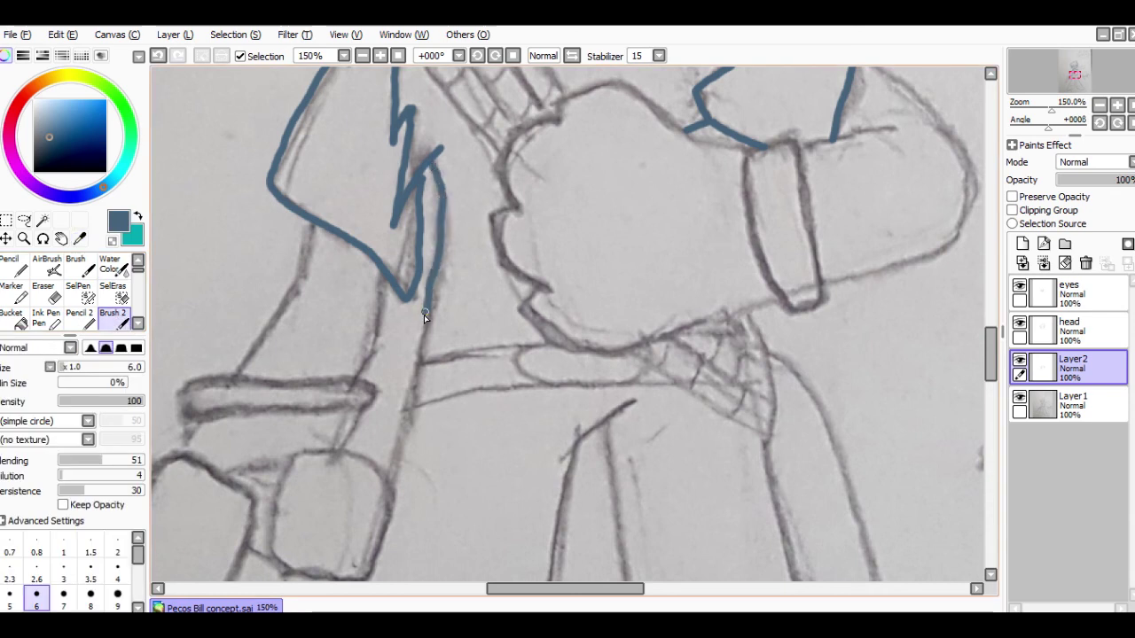
left_click_drag(411, 354, 417, 360)
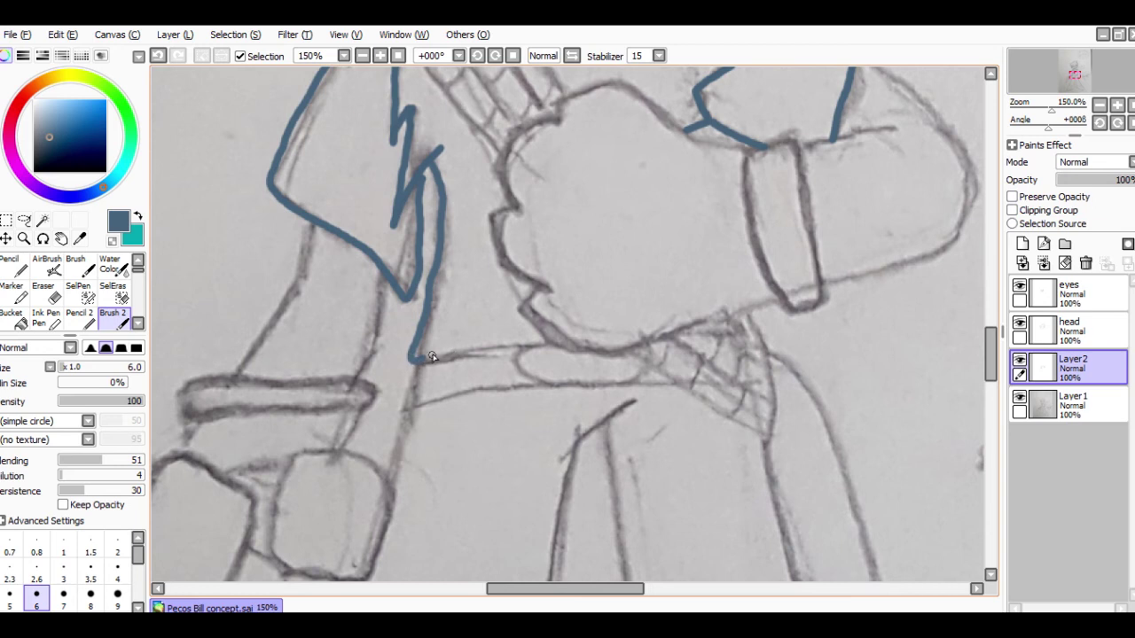
left_click_drag(419, 360, 555, 348)
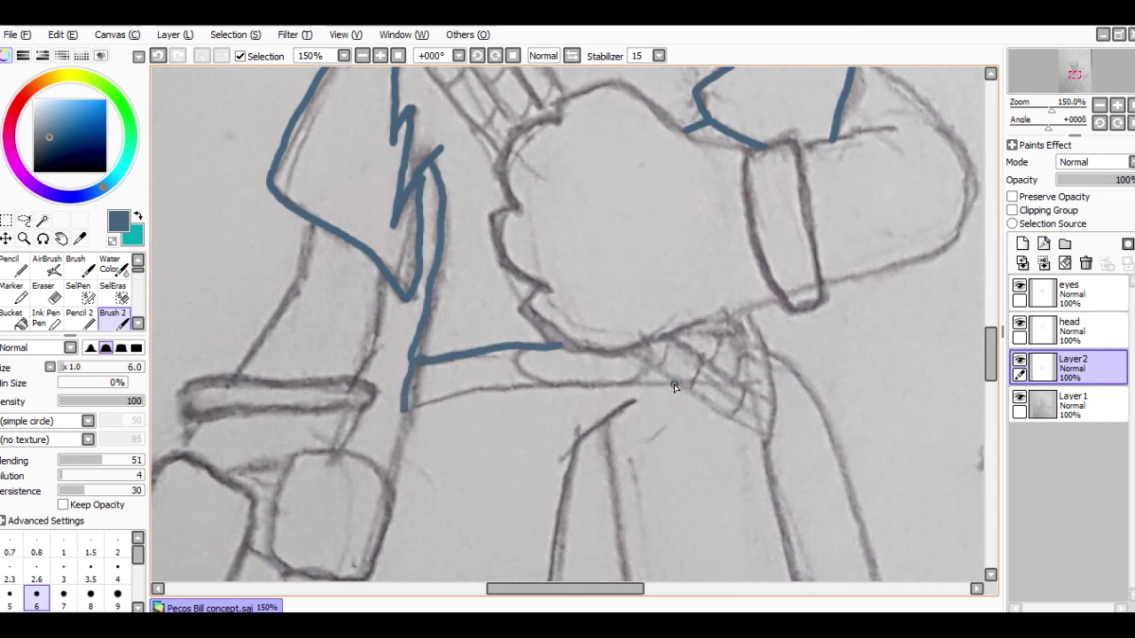
left_click_drag(674, 384, 405, 409)
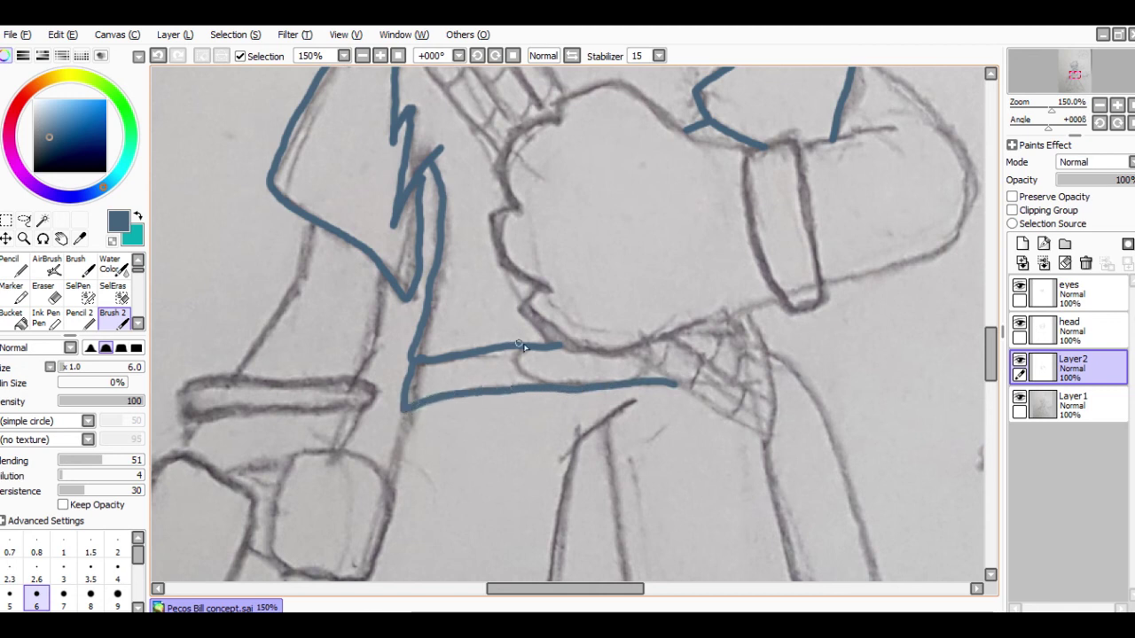
mouse_move(523, 351)
left_mouse_down()
mouse_move(516, 367)
mouse_move(536, 380)
mouse_move(621, 381)
mouse_move(648, 369)
left_mouse_up()
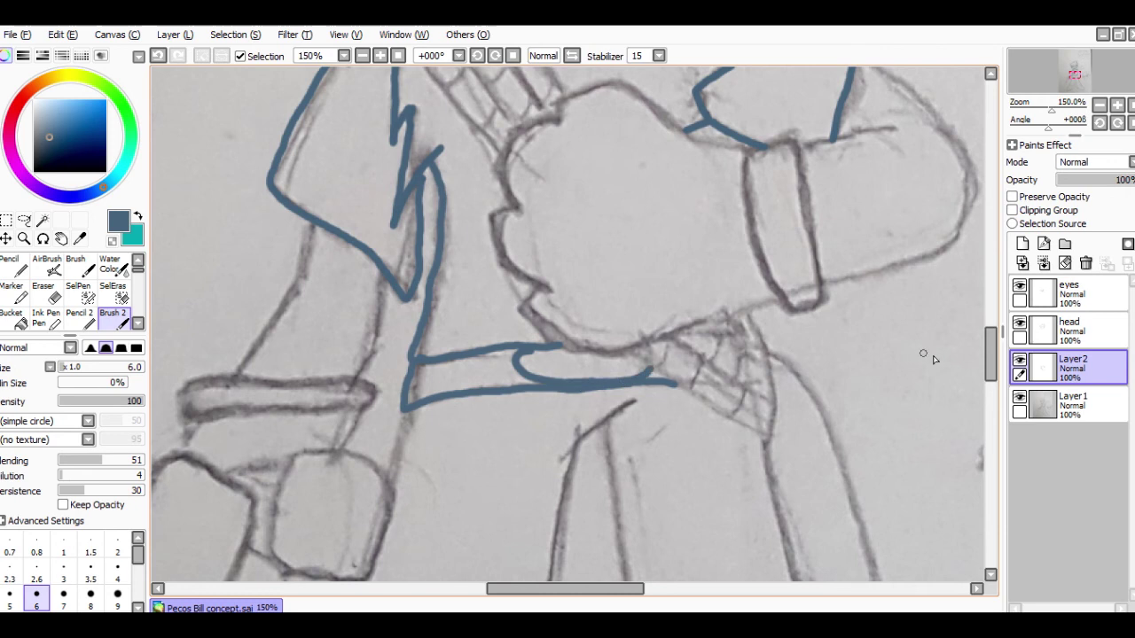
Step: Trace the wristband and the scalloped outline of the large hand in front of the torso, closing it at the wristband
mouse_move(991, 363)
left_mouse_down()
mouse_move(993, 328)
mouse_move(993, 343)
left_mouse_up()
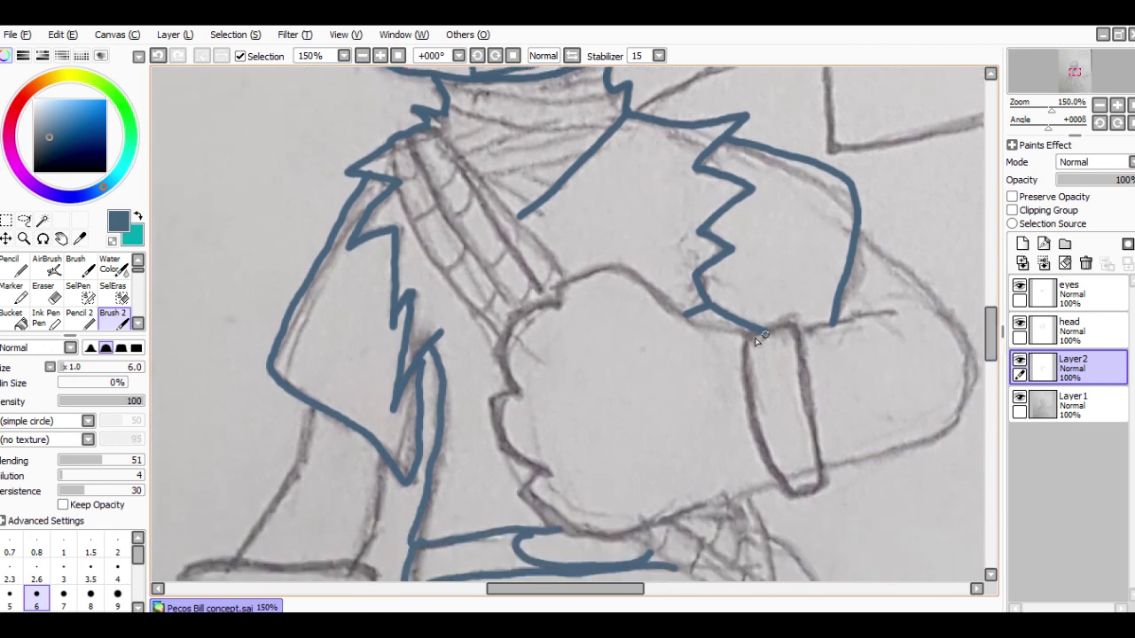
mouse_move(747, 336)
left_mouse_down()
mouse_move(803, 337)
mouse_move(812, 493)
mouse_move(789, 493)
mouse_move(755, 431)
mouse_move(750, 340)
left_mouse_up()
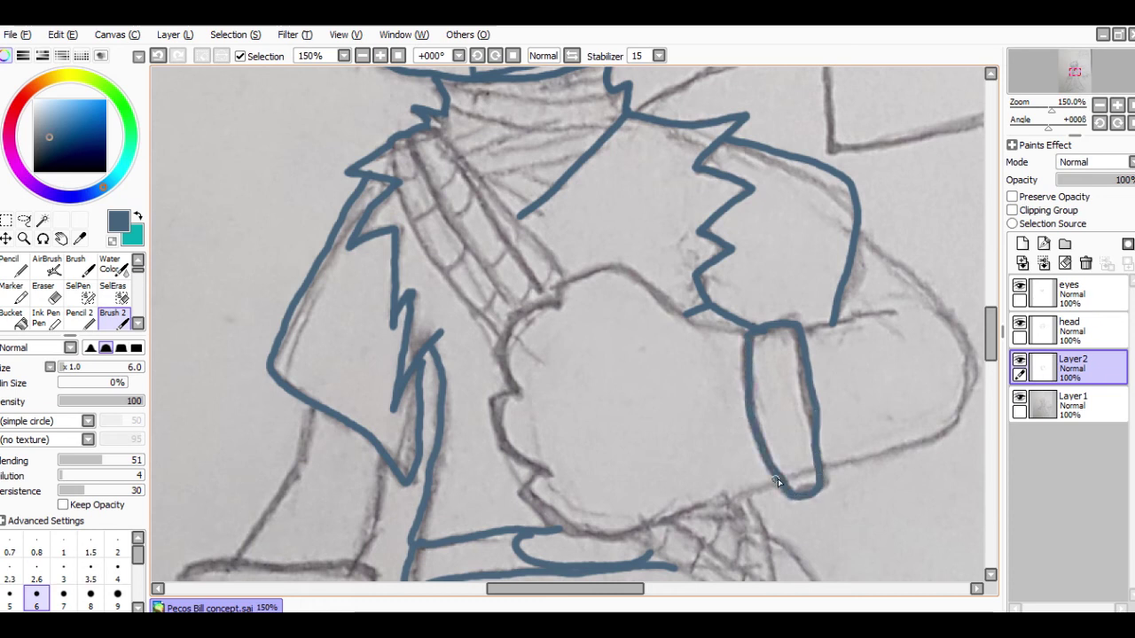
mouse_move(745, 489)
left_mouse_down()
mouse_move(608, 537)
mouse_move(555, 523)
left_mouse_up()
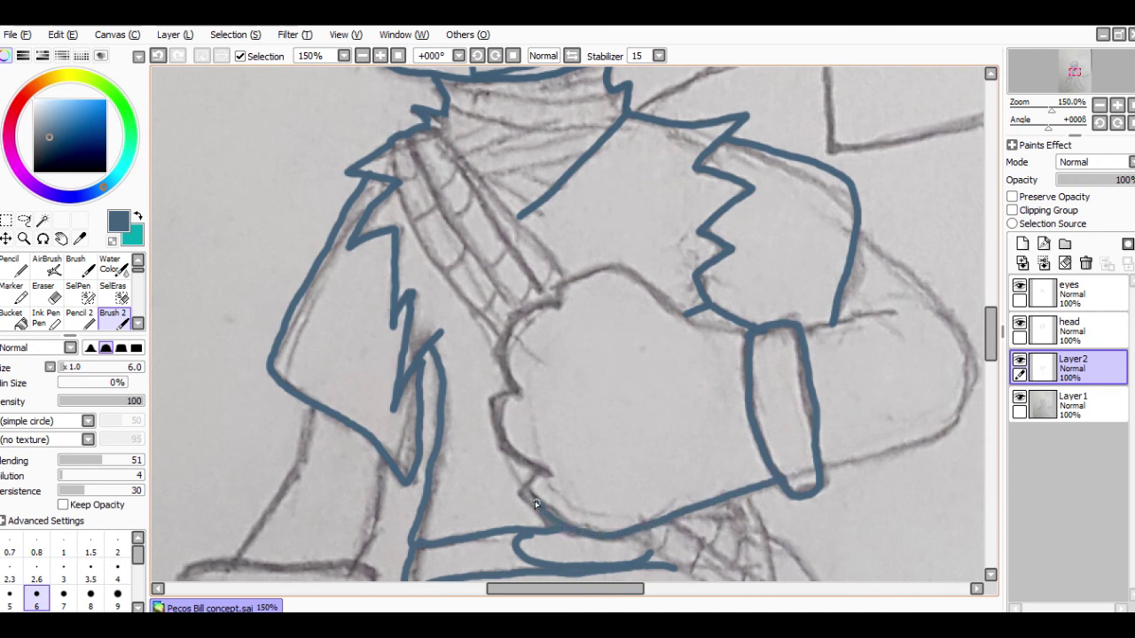
mouse_move(524, 485)
left_mouse_down()
mouse_move(552, 474)
mouse_move(497, 404)
left_mouse_up()
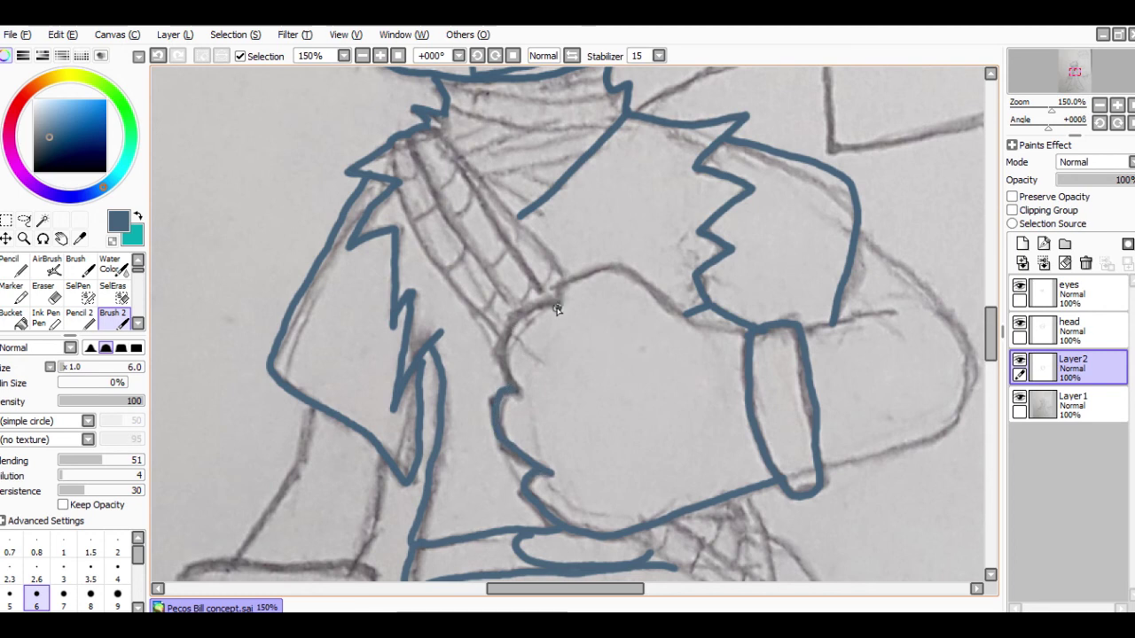
mouse_move(558, 304)
left_mouse_down()
mouse_move(511, 316)
mouse_move(498, 348)
mouse_move(506, 376)
left_mouse_up()
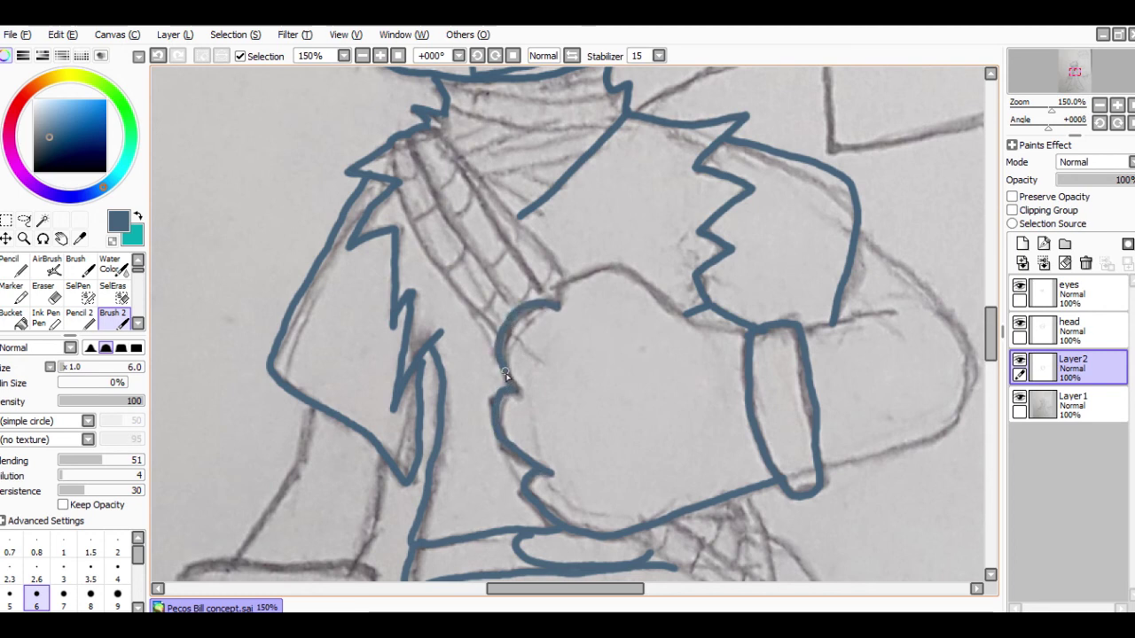
mouse_move(560, 306)
left_mouse_down()
mouse_move(581, 280)
mouse_move(619, 270)
mouse_move(693, 313)
left_mouse_up()
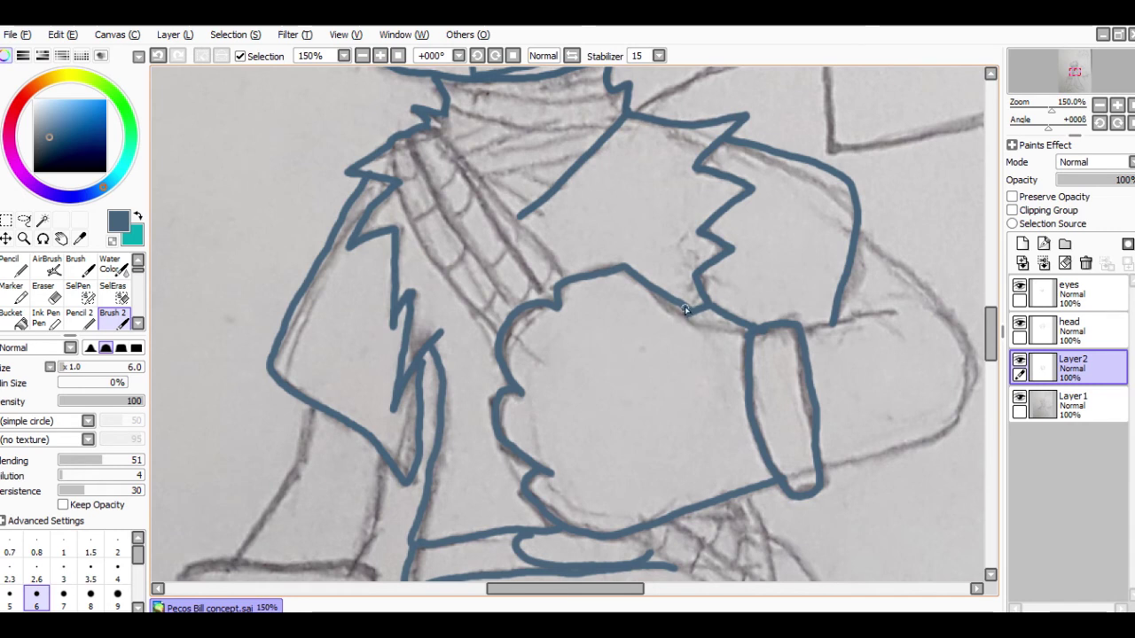
left_click_drag(687, 311, 748, 330)
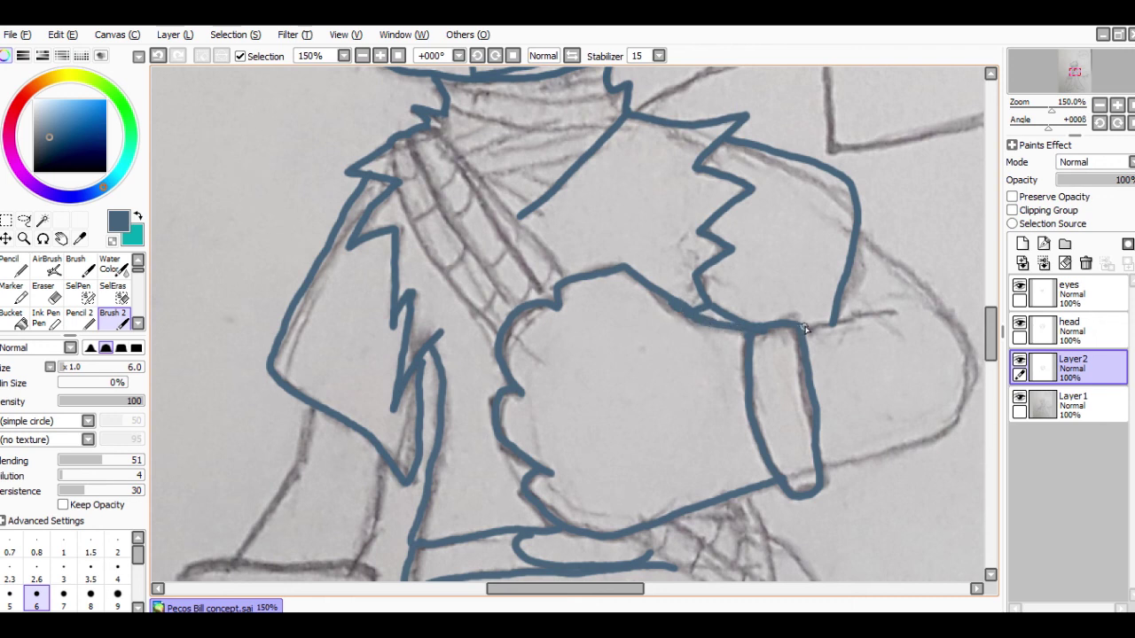
Step: Trace the bent arm's forearm edges from the wristband and the rounded elbow back up to the sleeve
left_click_drag(801, 327, 903, 312)
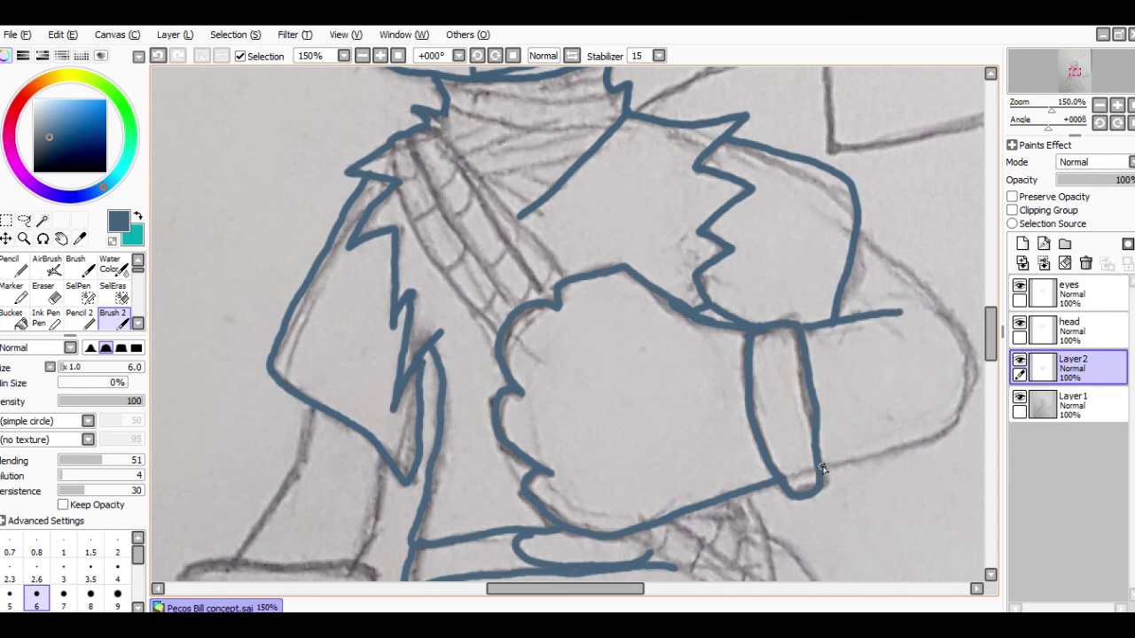
mouse_move(825, 469)
left_mouse_down()
mouse_move(922, 440)
mouse_move(966, 409)
mouse_move(975, 365)
left_mouse_up()
left_click_drag(958, 316, 855, 224)
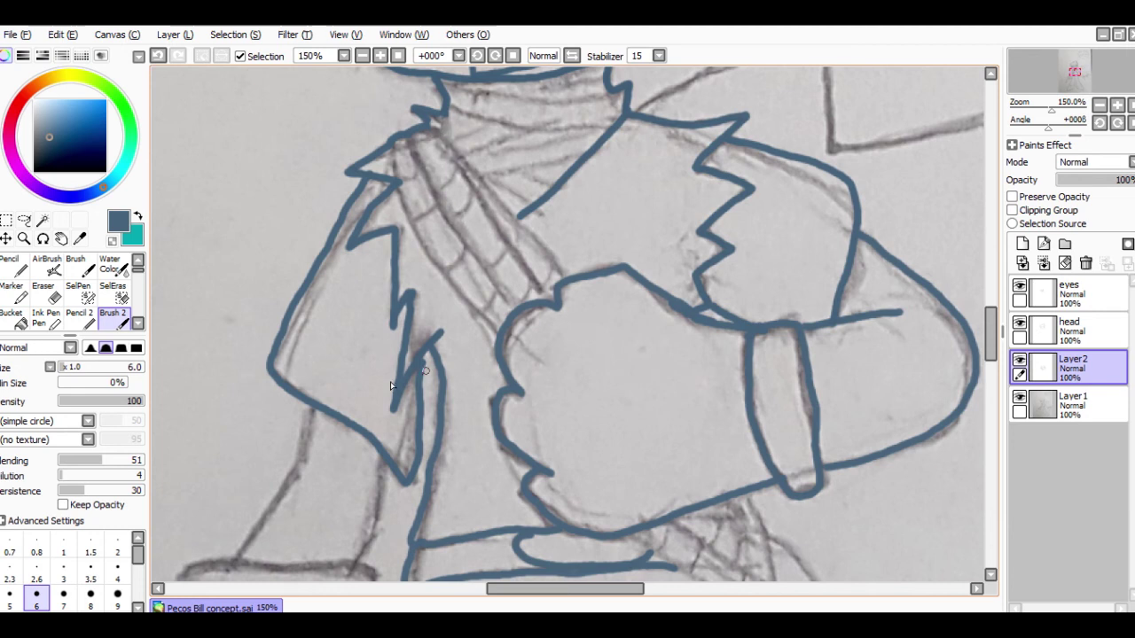
Step: Trace both edges of the lowered forearm below the flared sleeve and the rounded wristband at its end
left_click_drag(989, 331, 998, 357)
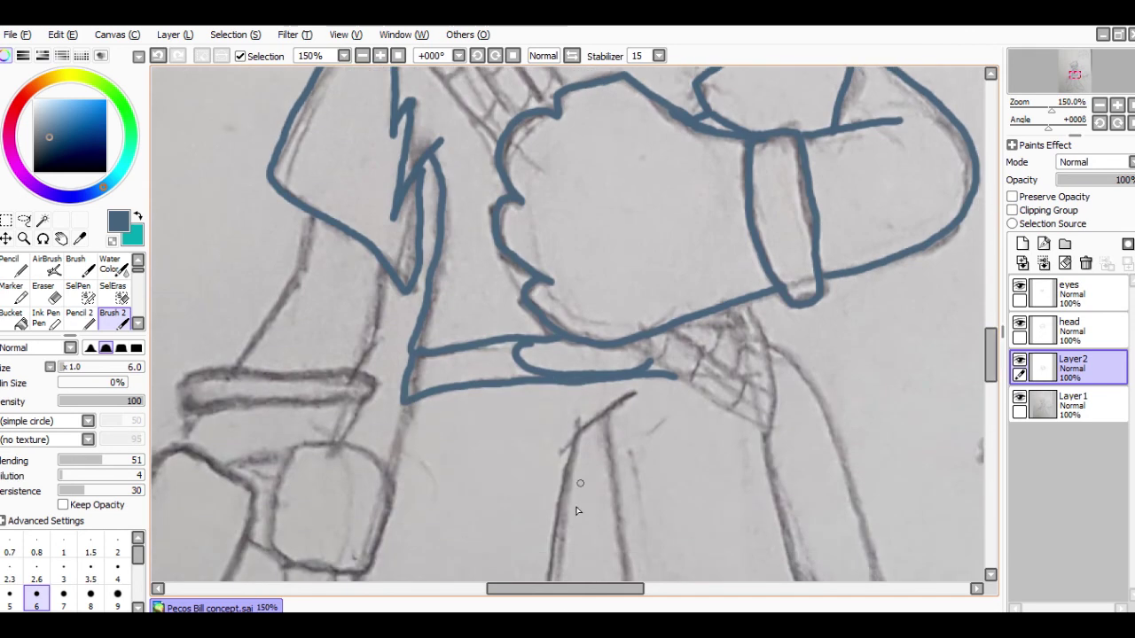
left_click_drag(527, 593, 459, 593)
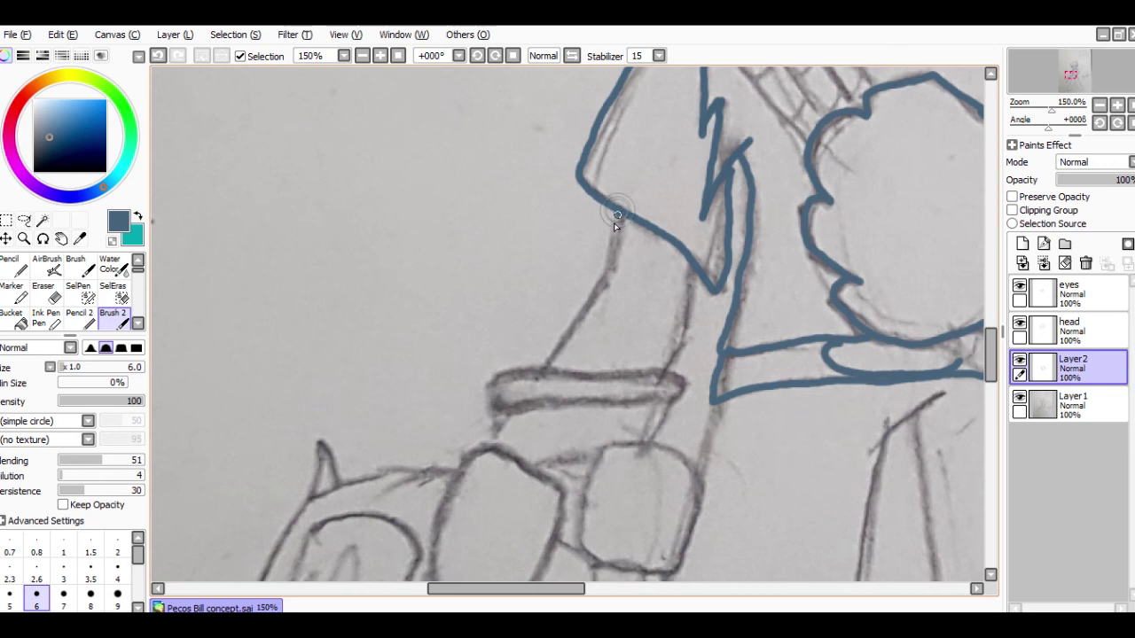
left_click_drag(603, 265, 576, 313)
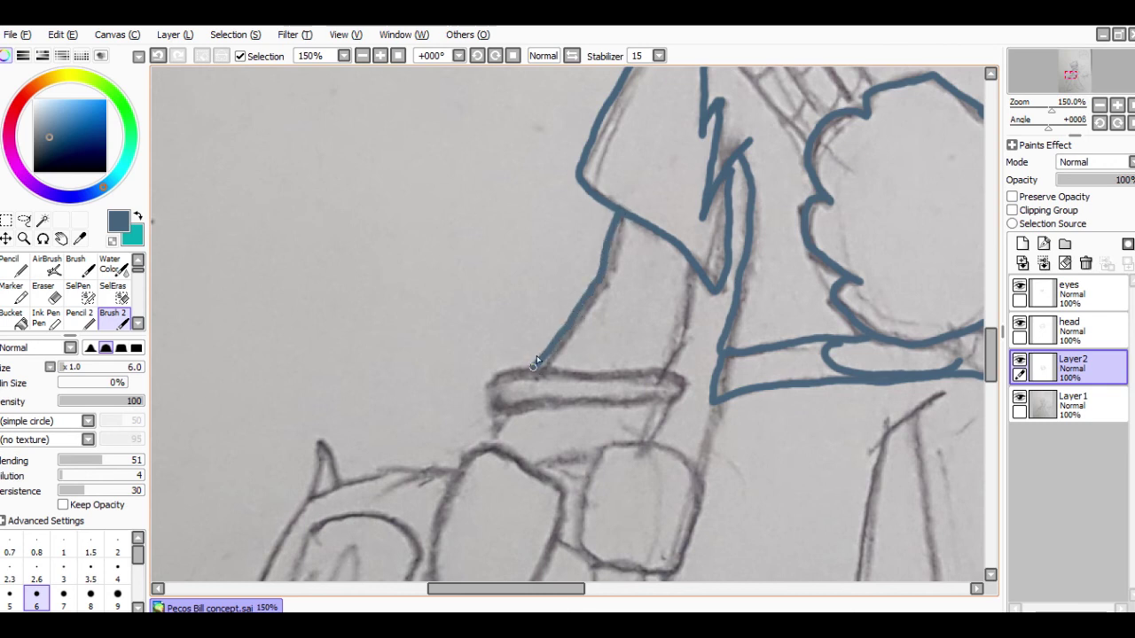
left_click_drag(693, 259, 669, 366)
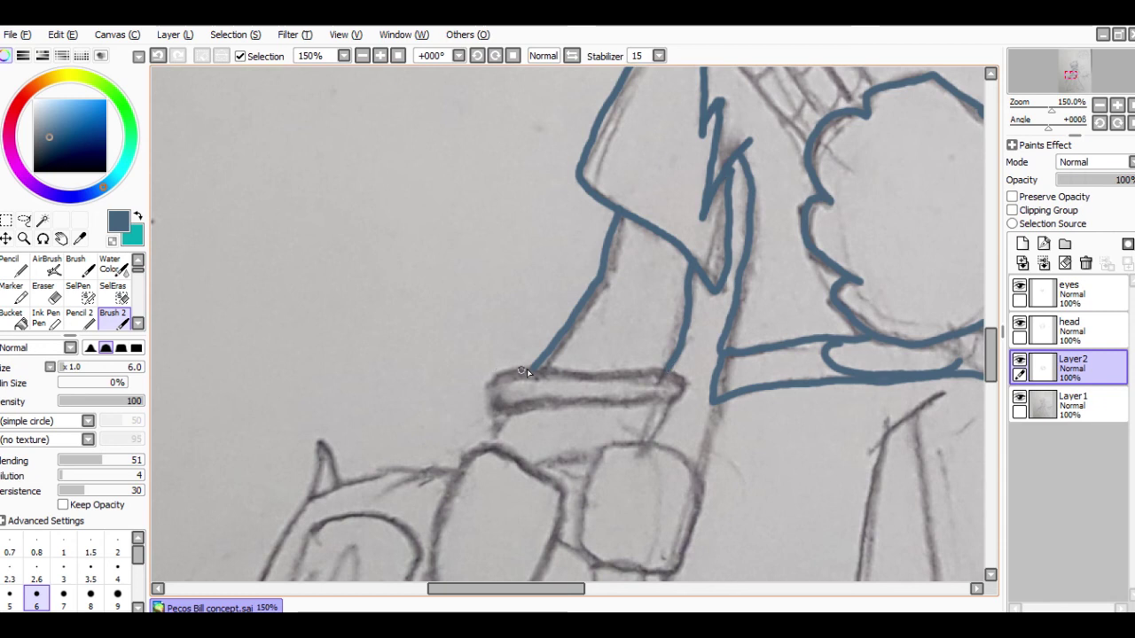
mouse_move(533, 371)
left_mouse_down()
mouse_move(494, 387)
mouse_move(499, 406)
mouse_move(640, 406)
mouse_move(683, 387)
mouse_move(665, 368)
mouse_move(522, 374)
left_mouse_up()
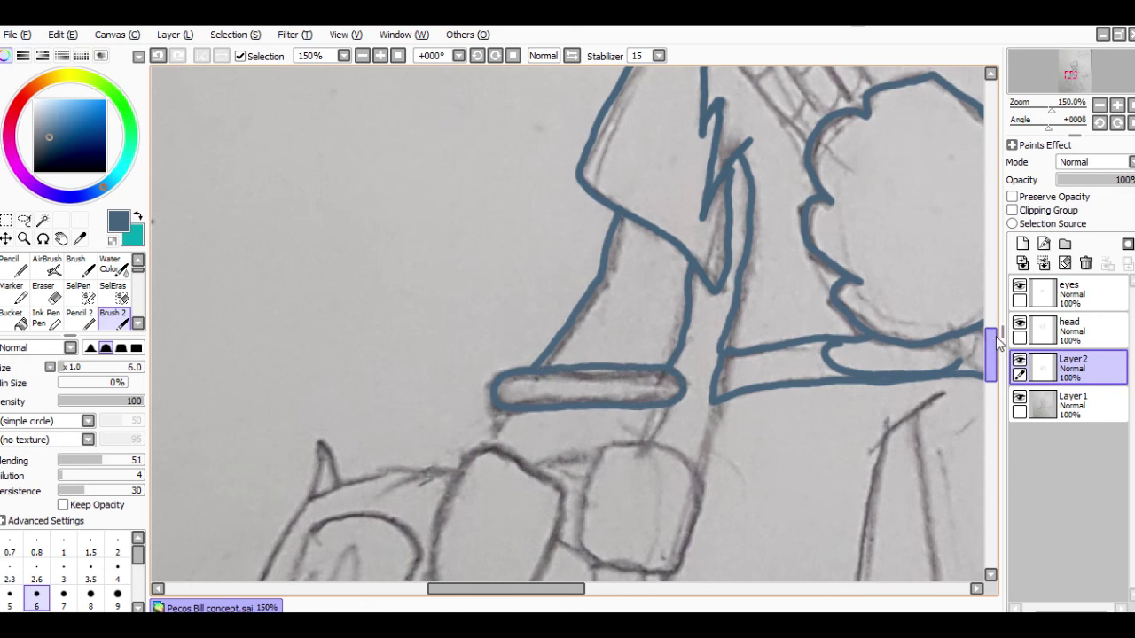
Step: Trace the lowered hand below its wristband: the back of the hand, the large front finger, the palm edge and the two curled fingers
scroll(973, 347, "down", 3)
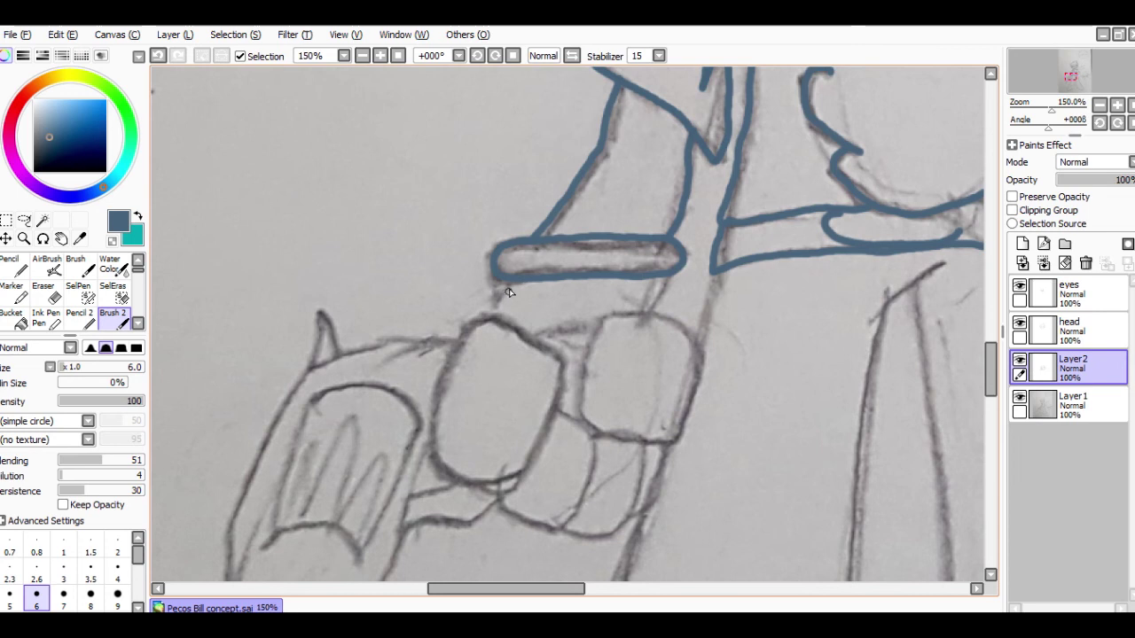
mouse_move(497, 282)
left_mouse_down()
mouse_move(461, 348)
mouse_move(538, 369)
mouse_move(585, 378)
mouse_move(615, 306)
left_mouse_up()
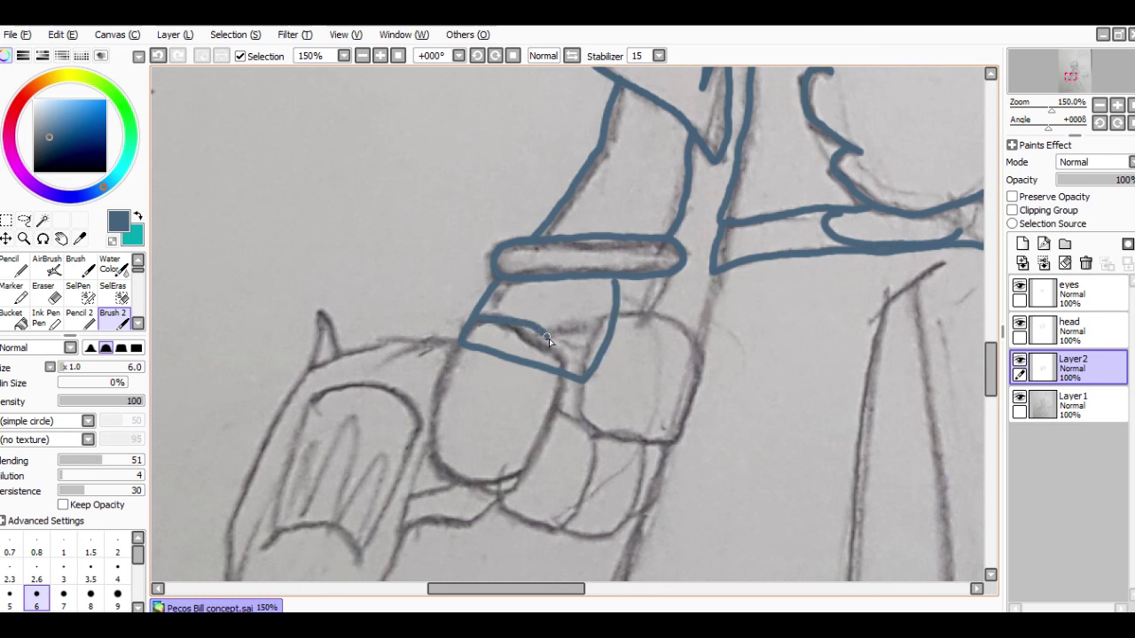
mouse_move(548, 411)
left_mouse_down()
mouse_move(518, 473)
mouse_move(467, 478)
mouse_move(435, 462)
mouse_move(429, 419)
mouse_move(471, 329)
left_mouse_up()
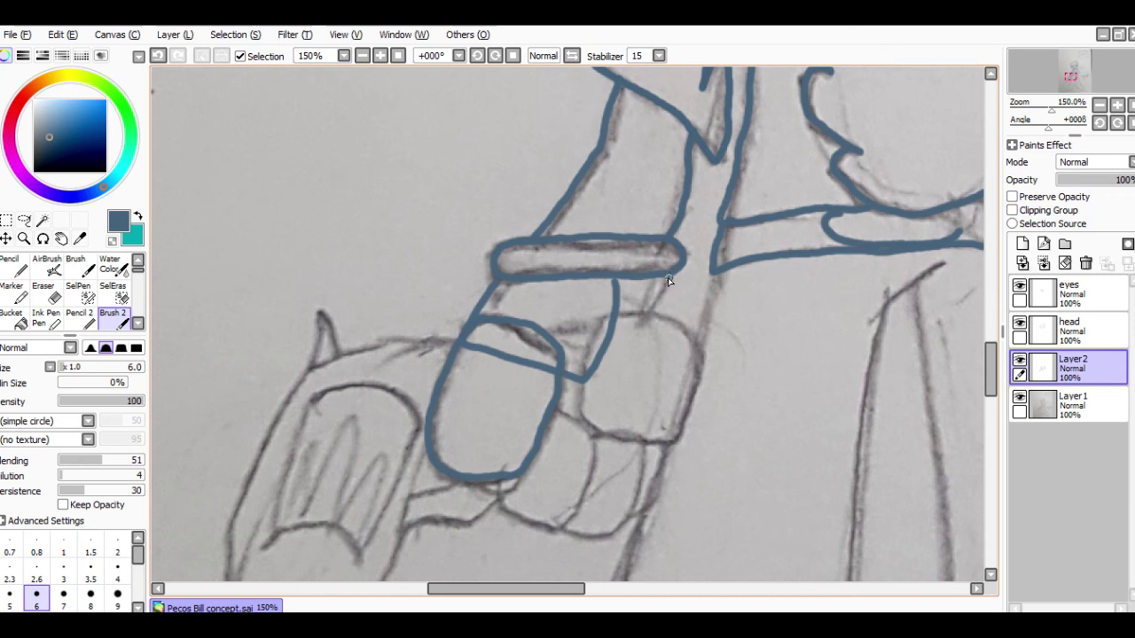
mouse_move(668, 278)
left_mouse_down()
mouse_move(645, 338)
mouse_move(665, 366)
mouse_move(648, 437)
left_mouse_up()
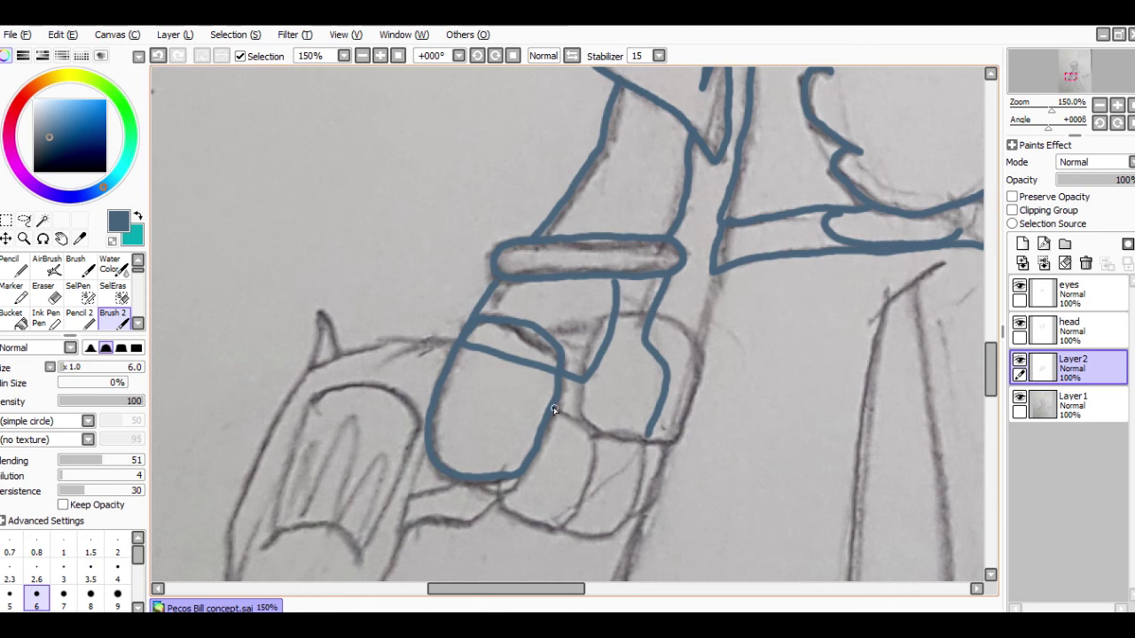
mouse_move(552, 407)
left_mouse_down()
mouse_move(585, 439)
mouse_move(589, 470)
left_mouse_up()
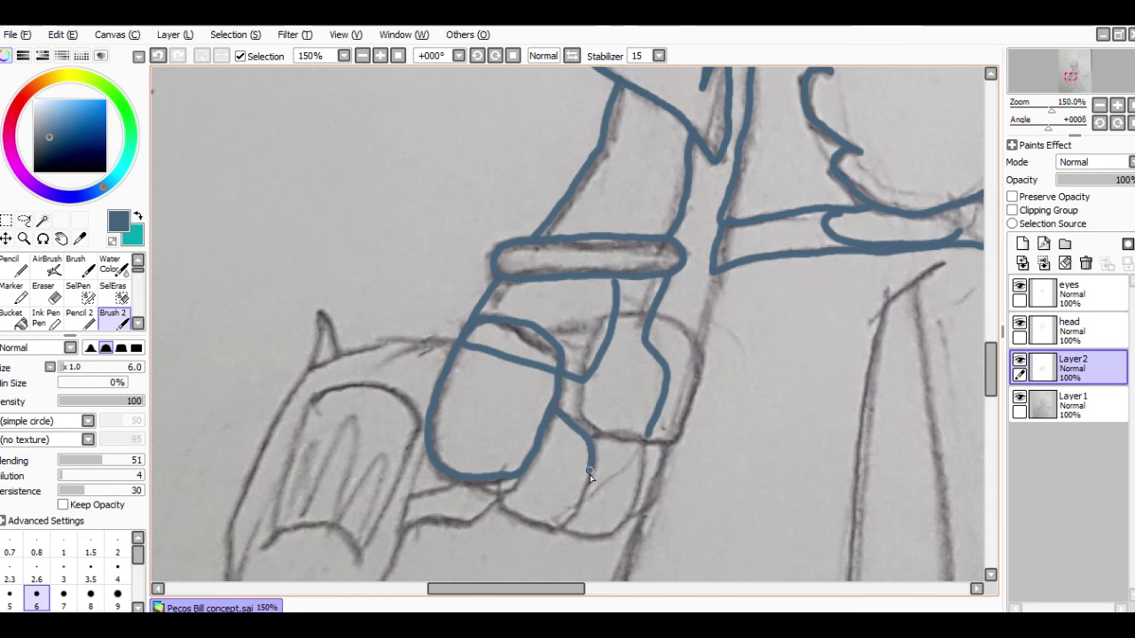
mouse_move(577, 512)
left_mouse_down()
mouse_move(559, 534)
mouse_move(503, 511)
left_mouse_up()
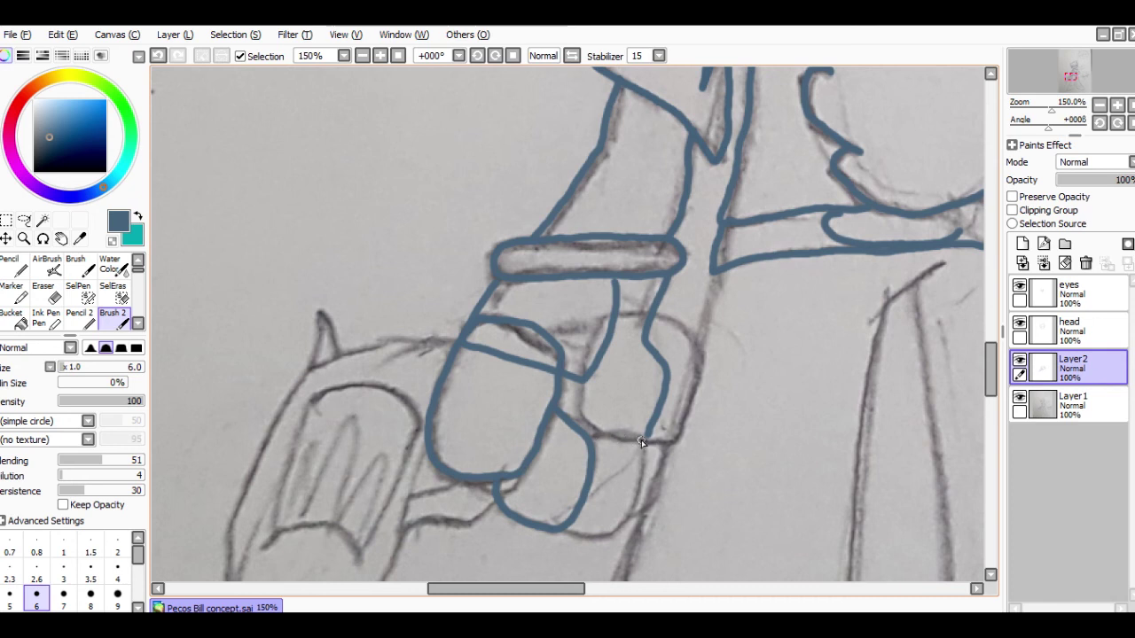
mouse_move(642, 442)
left_mouse_down()
mouse_move(633, 505)
mouse_move(610, 532)
mouse_move(557, 530)
mouse_move(656, 501)
left_mouse_up()
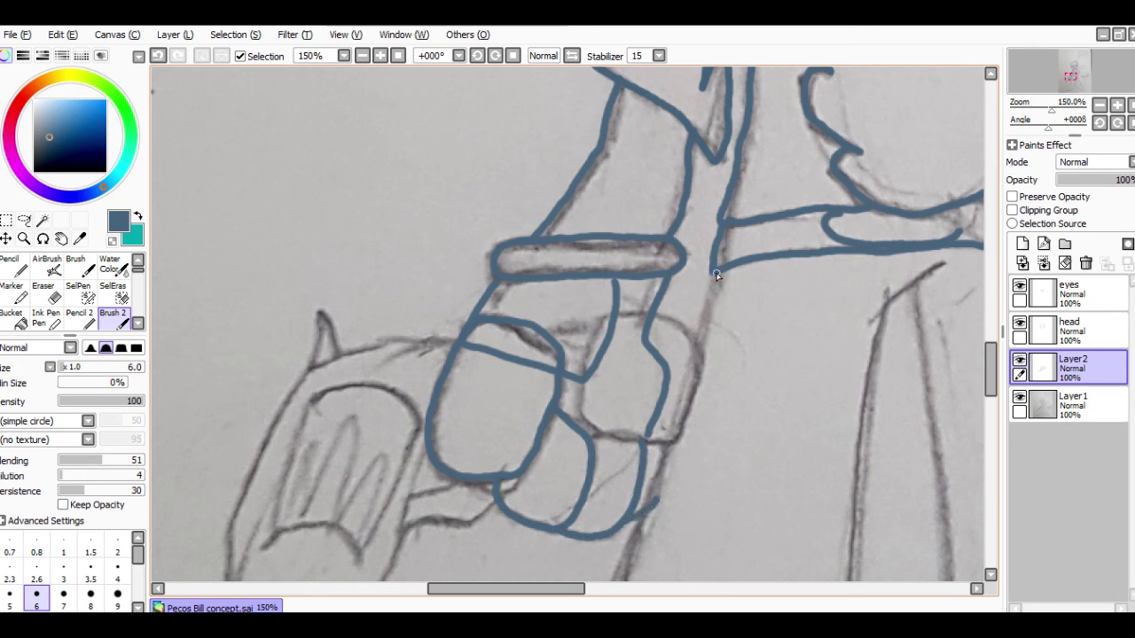
Step: Trace the upper leg's outer edge from the belt past the hand, replace the overlapping palm edge, and outline the top of the curled finger
left_click_drag(715, 273, 709, 299)
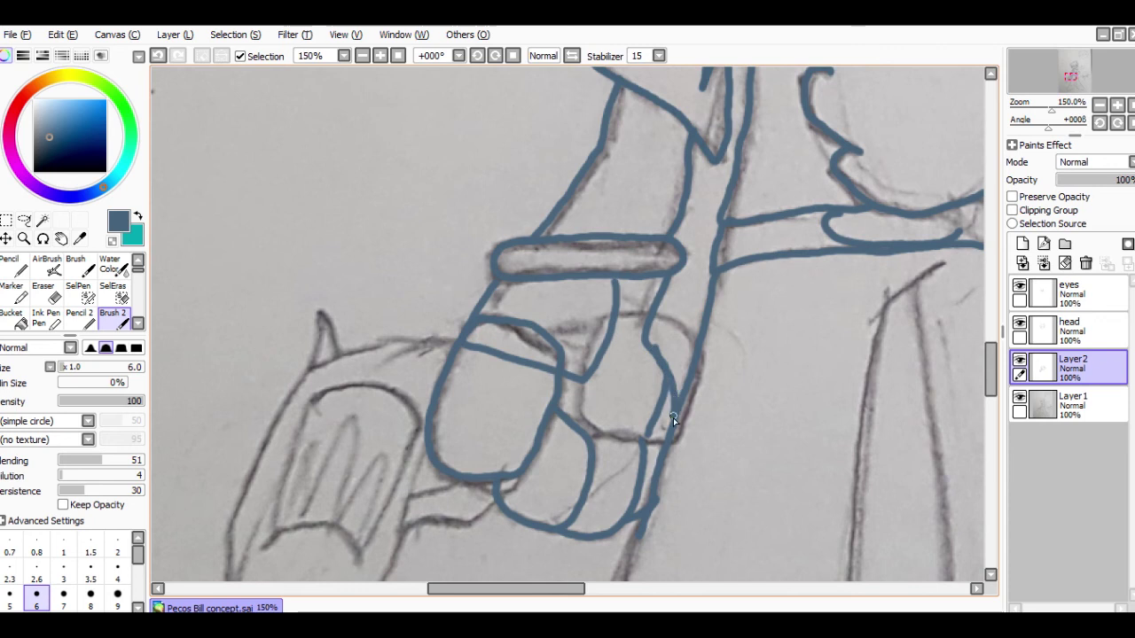
left_click_drag(673, 417, 653, 436)
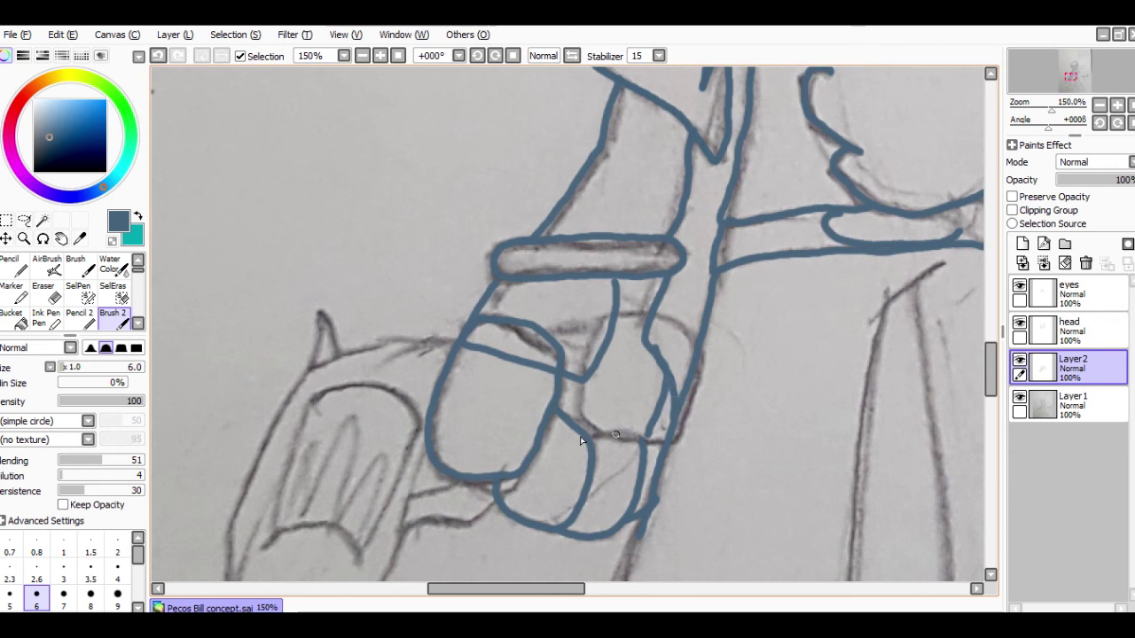
left_click(46, 293)
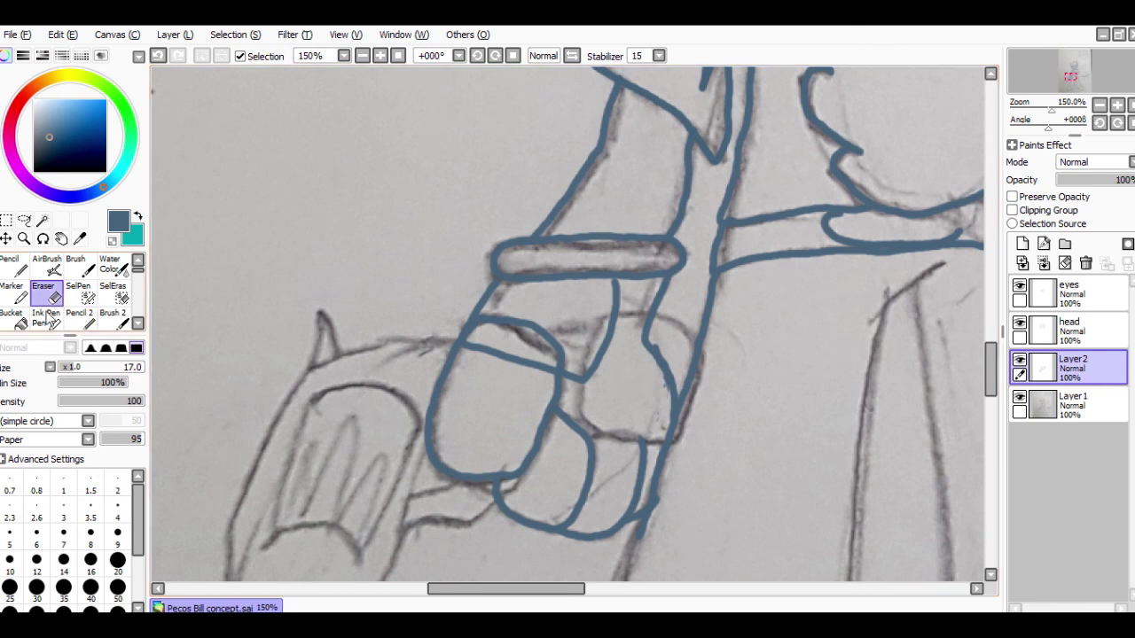
left_click(119, 317)
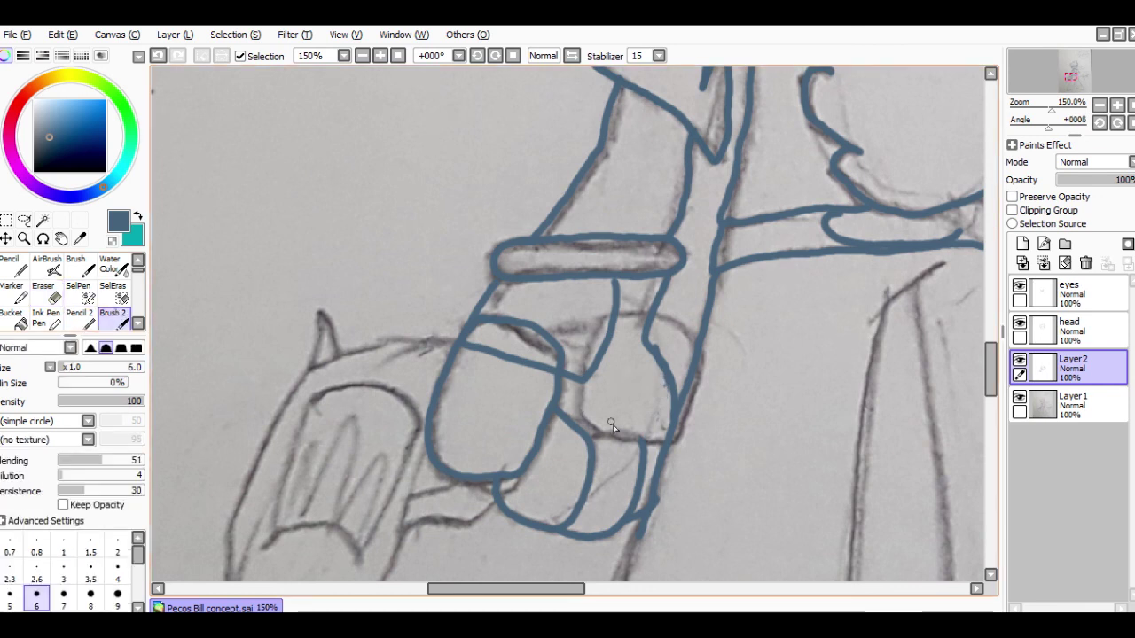
left_click_drag(576, 423, 671, 441)
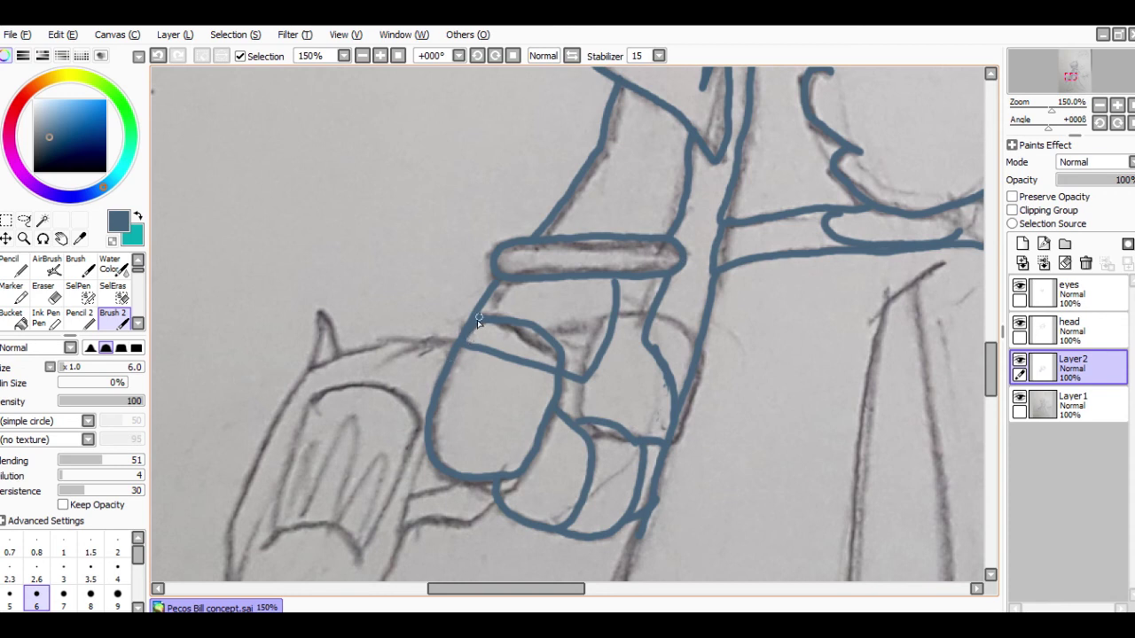
Step: Retrace the wristband's lower edge and the hand's rounder outer edge, erasing the old lines and the overlapping top of the front finger
mouse_move(500, 274)
left_mouse_down()
mouse_move(614, 278)
mouse_move(603, 347)
mouse_move(575, 383)
mouse_move(508, 385)
left_mouse_up()
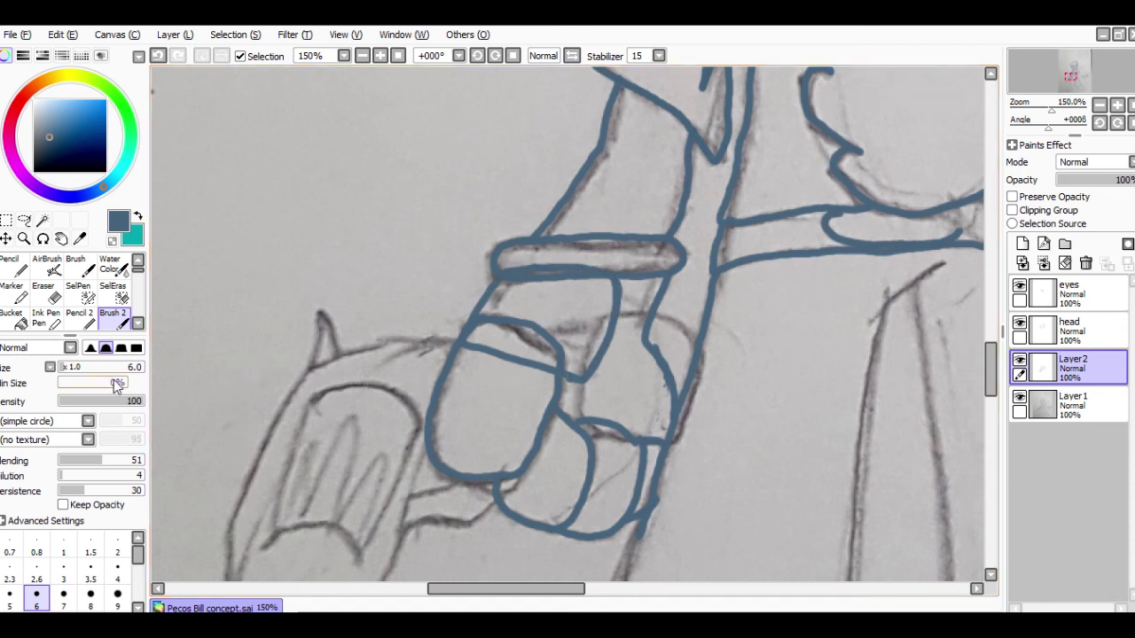
left_click(52, 304)
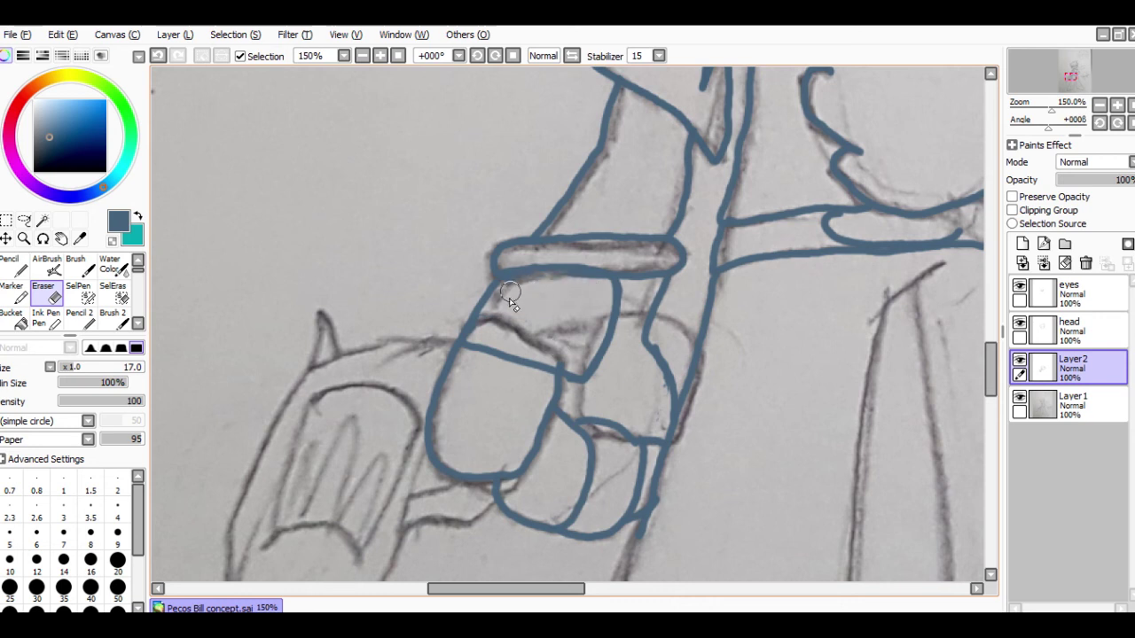
left_click(115, 319)
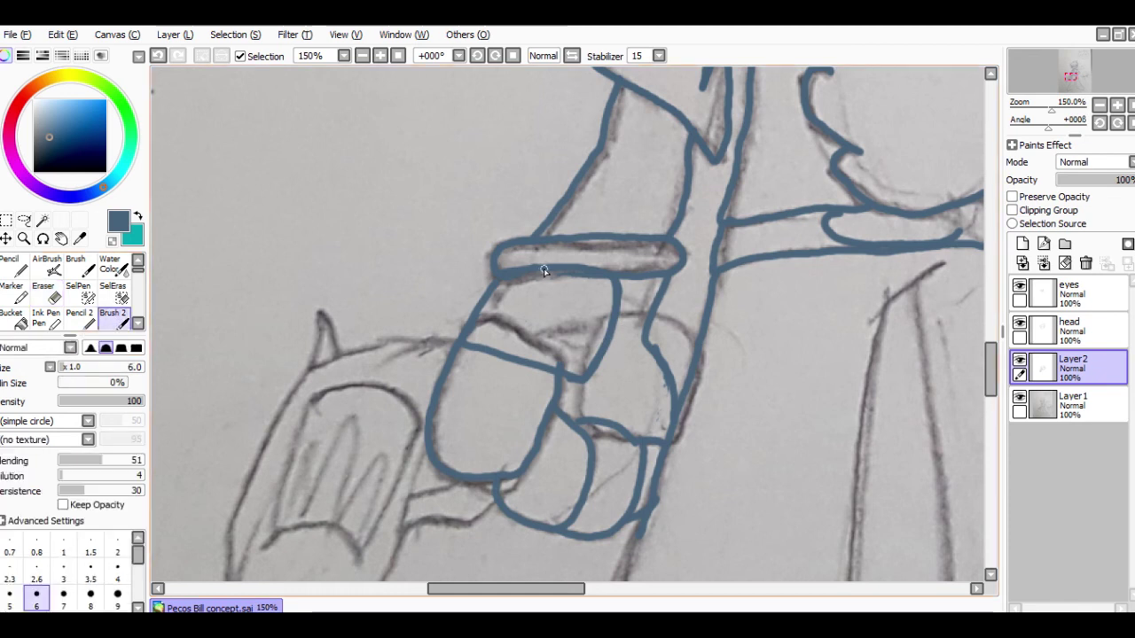
left_click_drag(463, 304, 461, 329)
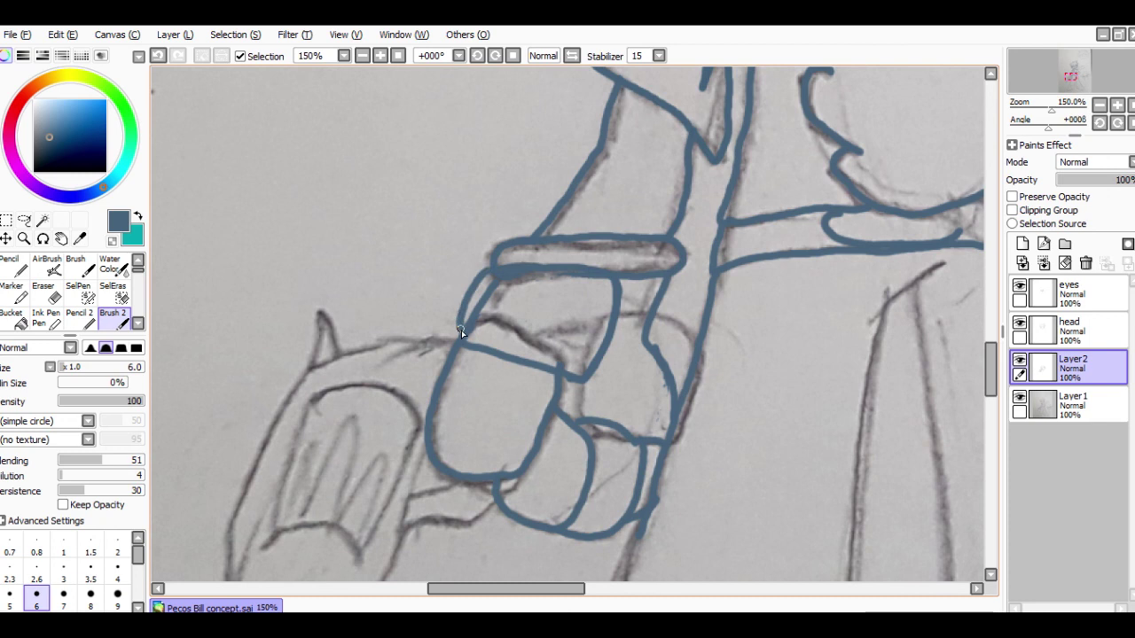
left_click(44, 290)
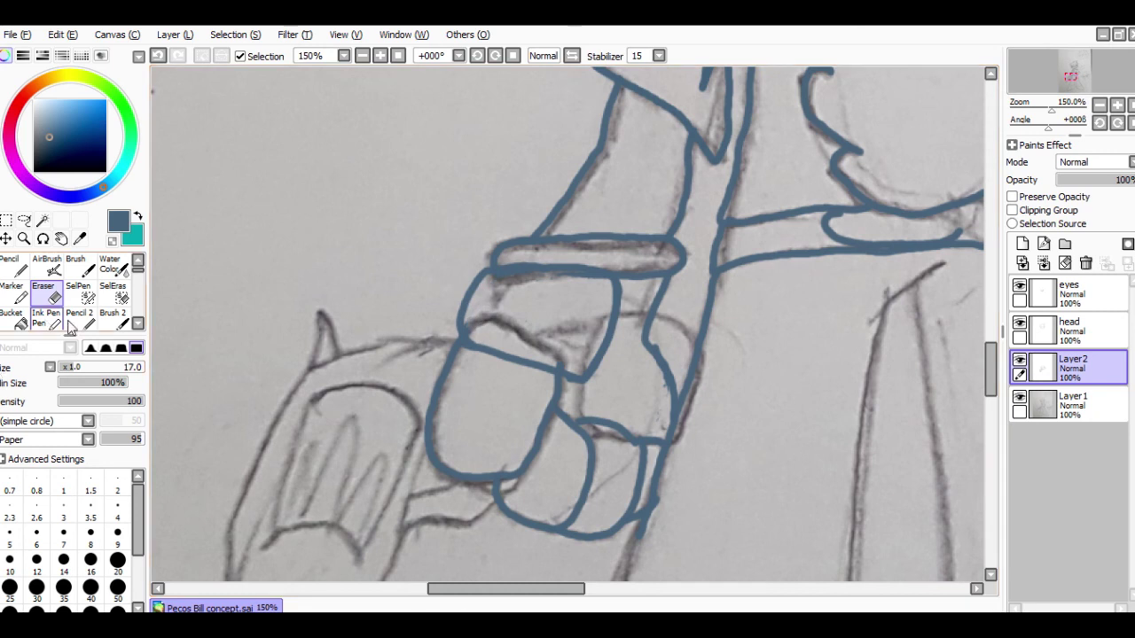
left_click(113, 317)
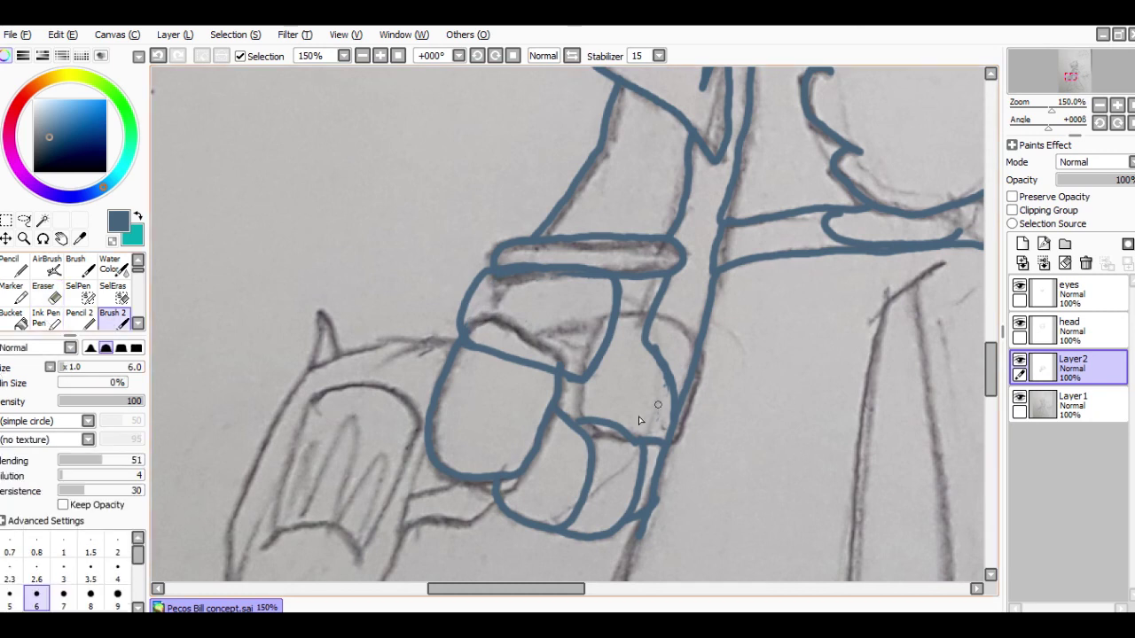
Step: Trace the outer edge of the leg from below the lowered hand down to the sketched fur fringe
left_click(1099, 104)
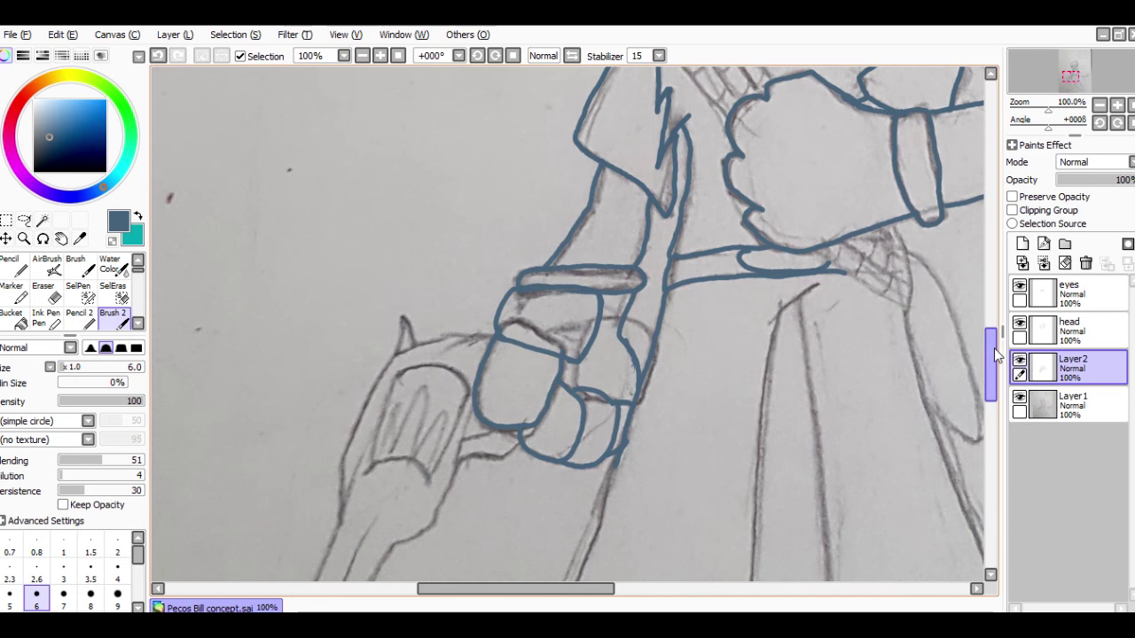
left_click_drag(996, 355, 976, 390)
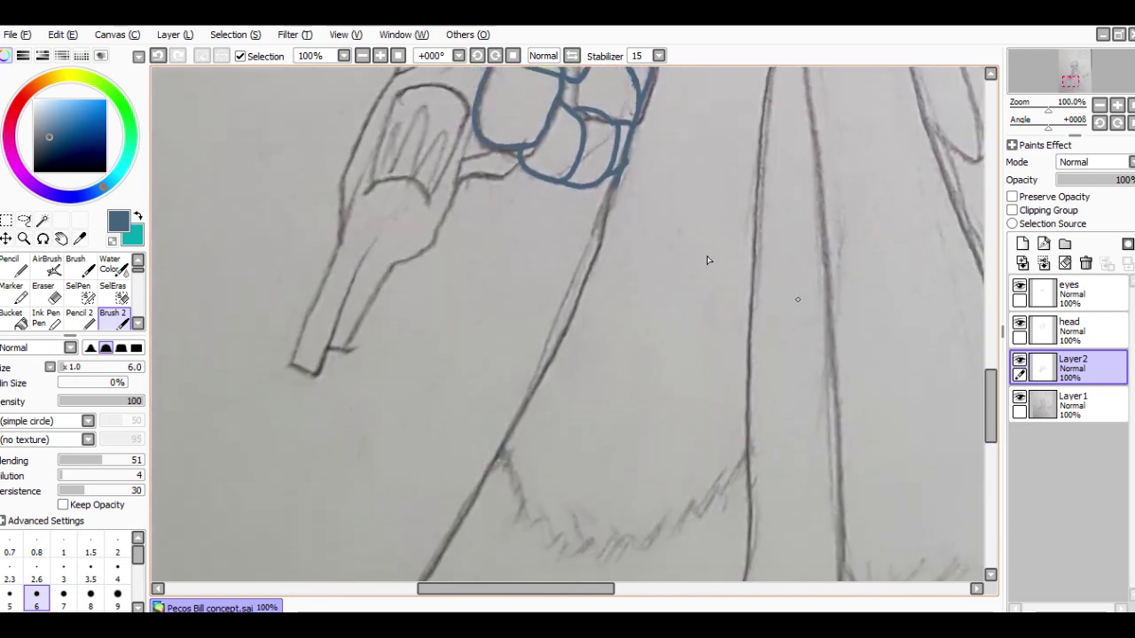
left_click_drag(629, 158, 567, 307)
left_click_drag(540, 365, 510, 429)
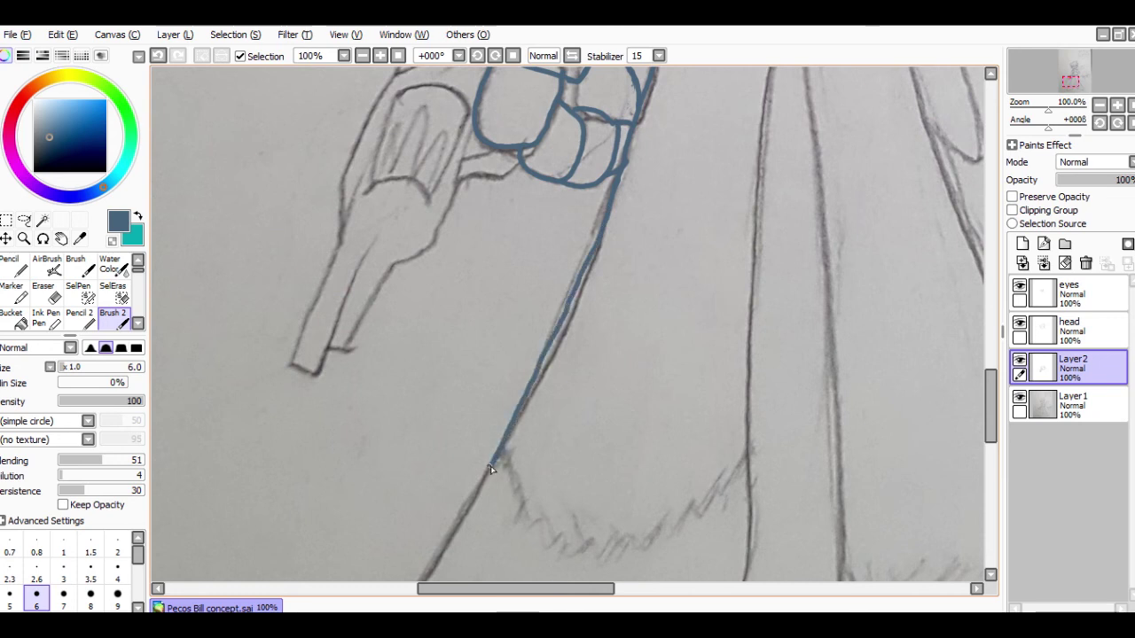
Step: Continue the leg's outer edge past the fur fringe and around the rounded foot to the start of the inner edge
left_click(1101, 105)
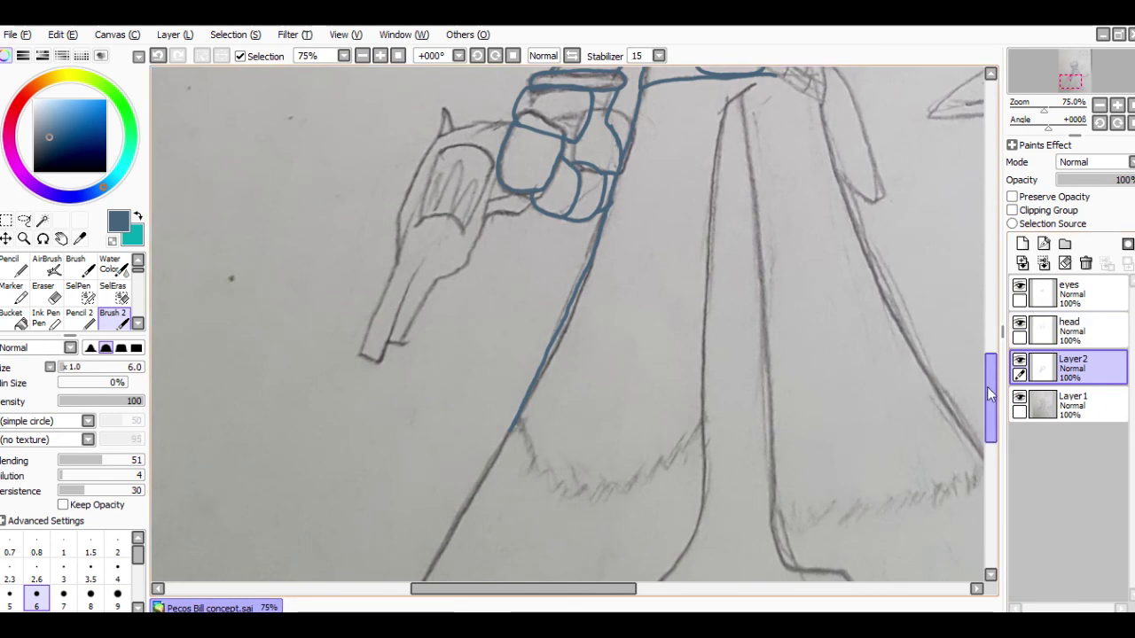
left_click_drag(991, 359, 931, 377)
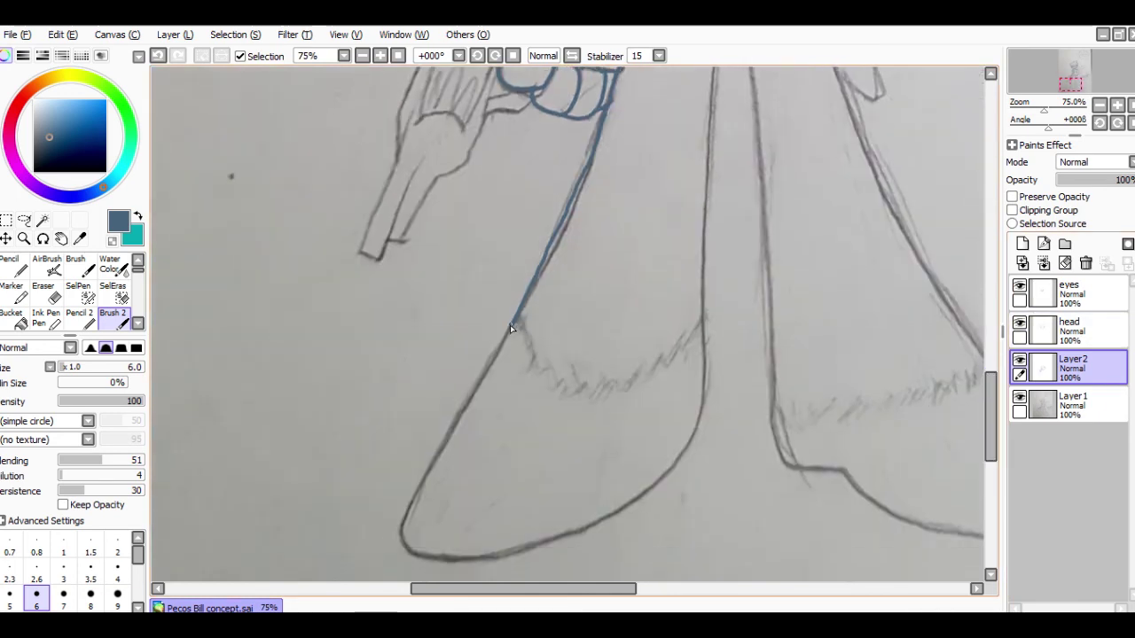
mouse_move(509, 327)
left_mouse_down()
mouse_move(423, 467)
mouse_move(399, 554)
left_mouse_up()
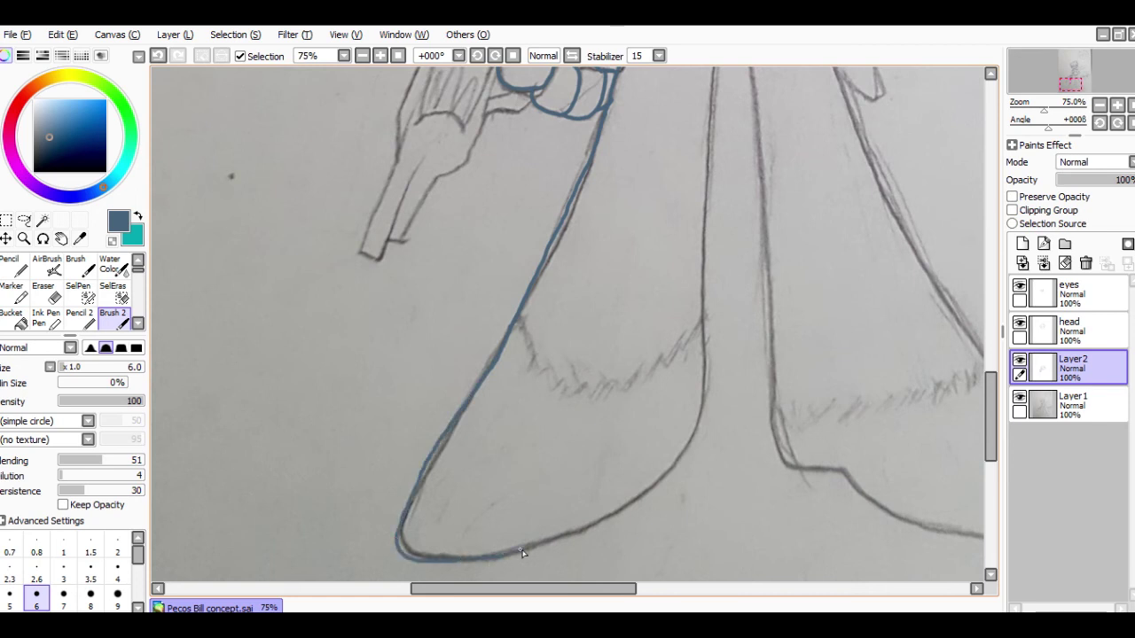
left_click_drag(560, 538, 600, 522)
left_click_drag(693, 441, 704, 413)
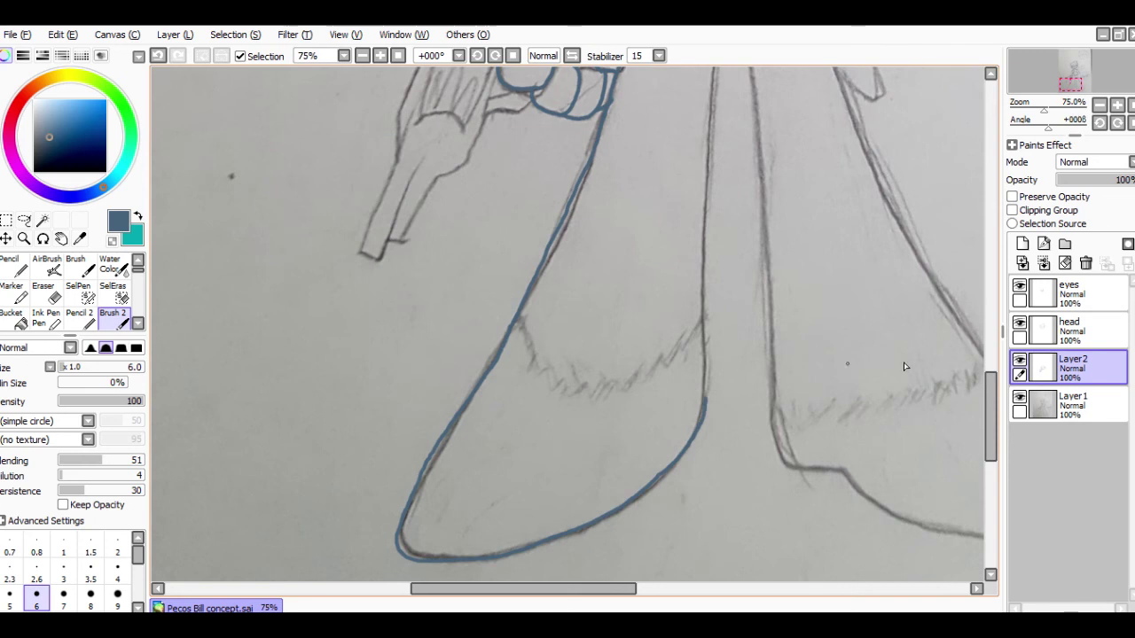
scroll(999, 406, "up", 5)
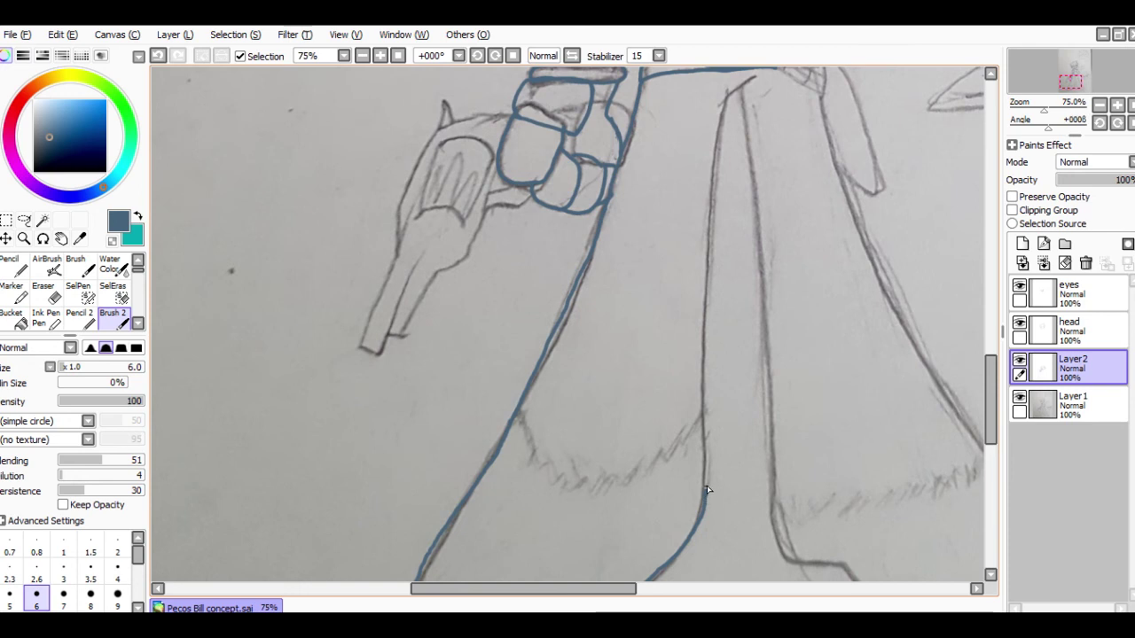
left_click_drag(707, 493, 708, 470)
left_click_drag(707, 370, 708, 331)
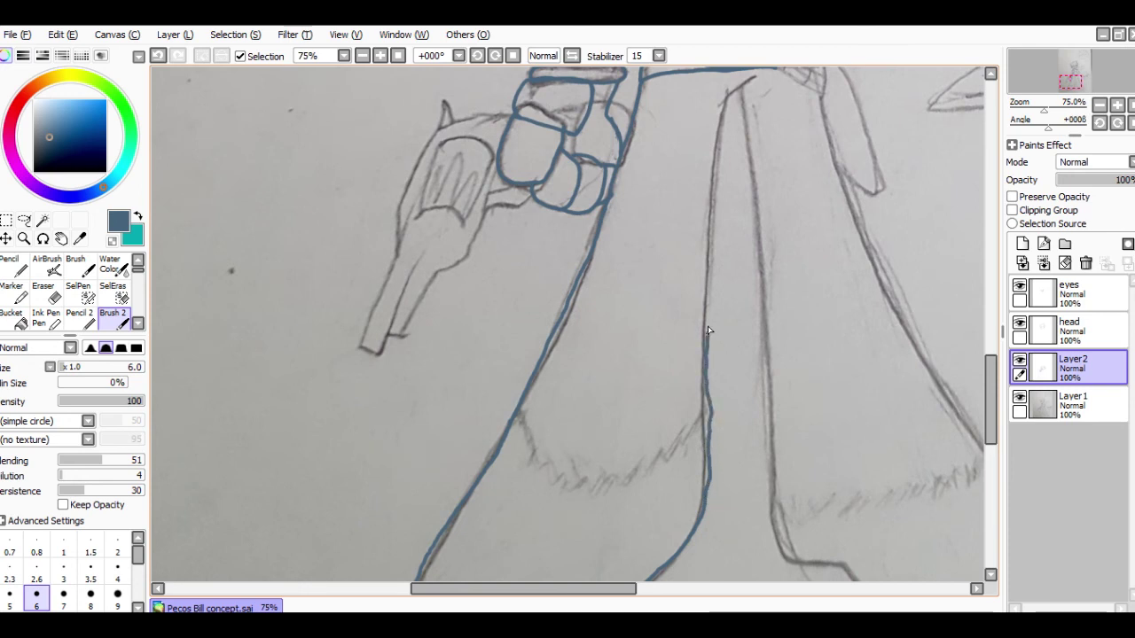
left_click_drag(709, 237, 720, 146)
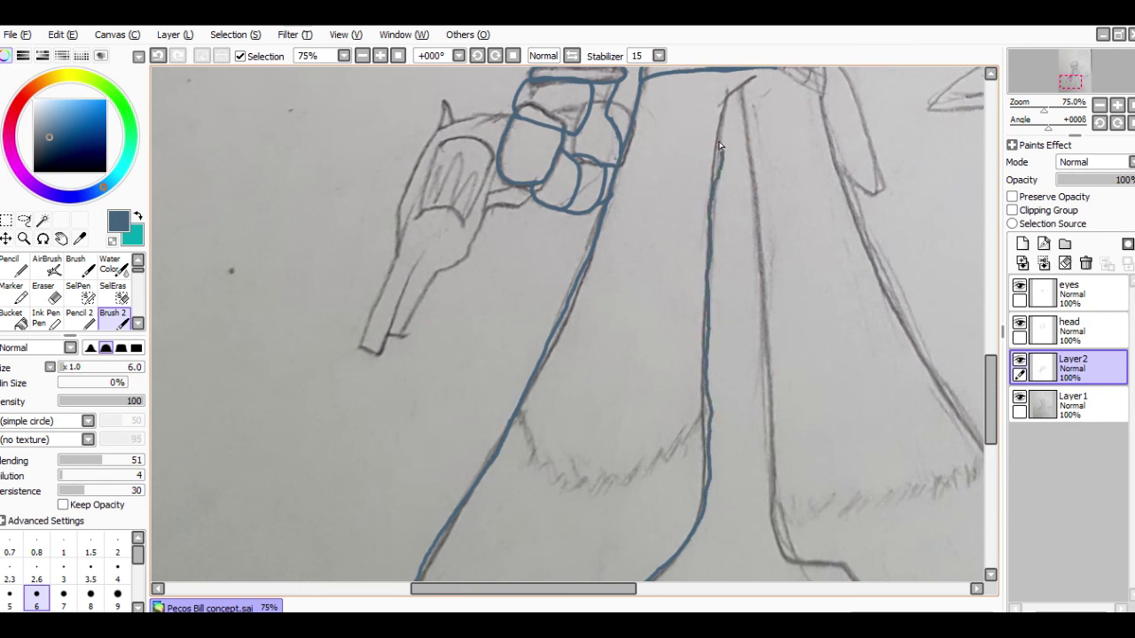
left_click(158, 56)
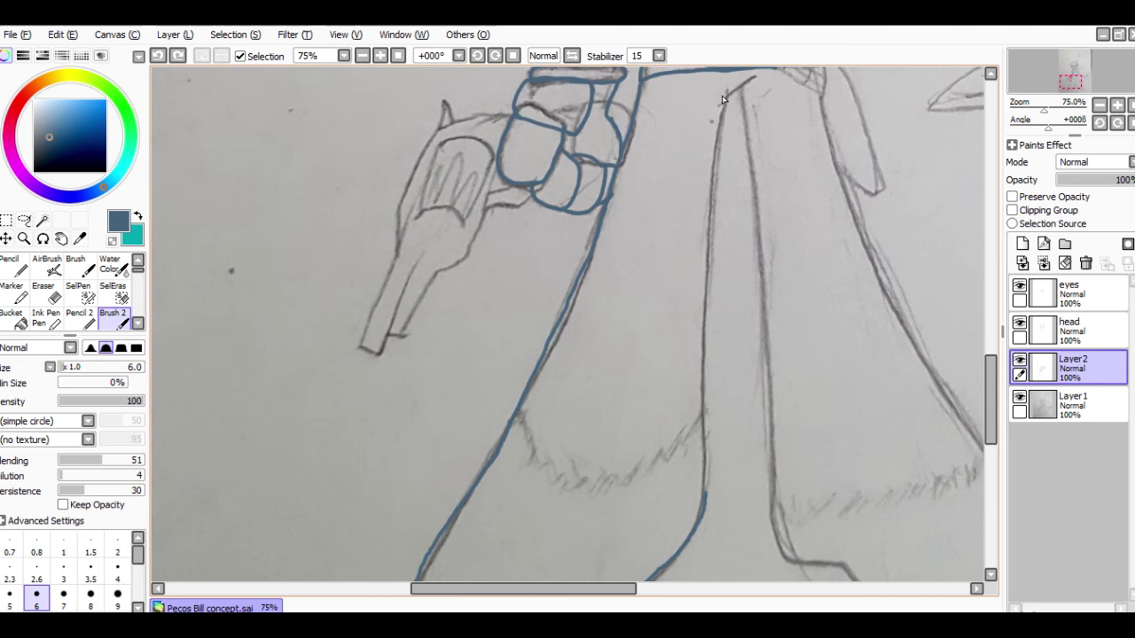
mouse_move(733, 81)
left_mouse_down()
mouse_move(712, 132)
mouse_move(707, 248)
left_mouse_up()
left_click_drag(706, 316, 700, 440)
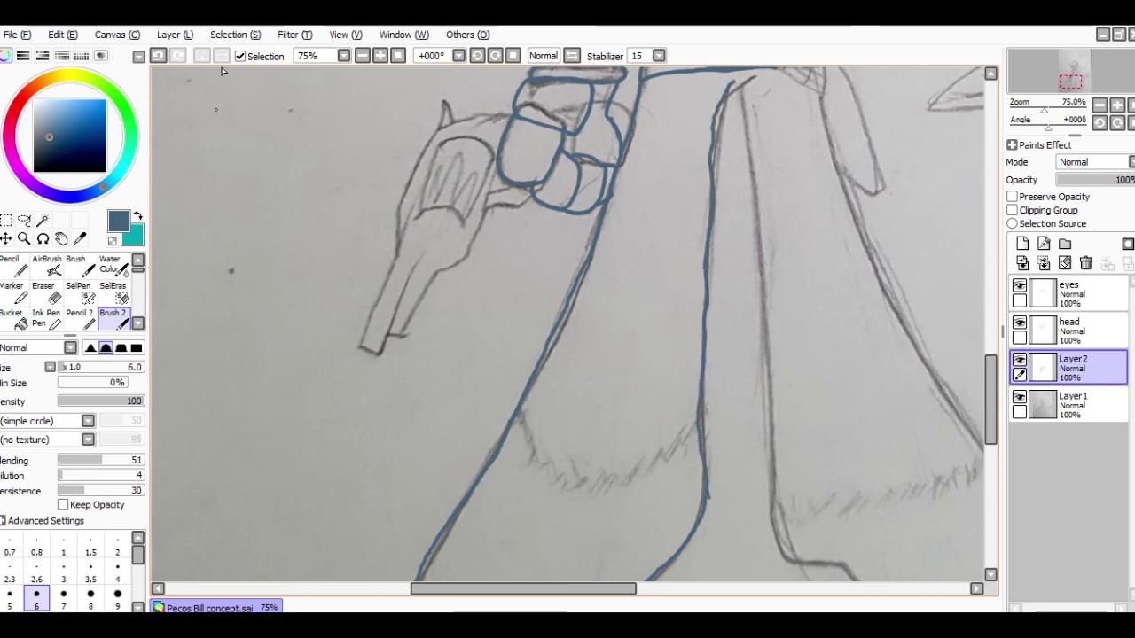
left_click(158, 55)
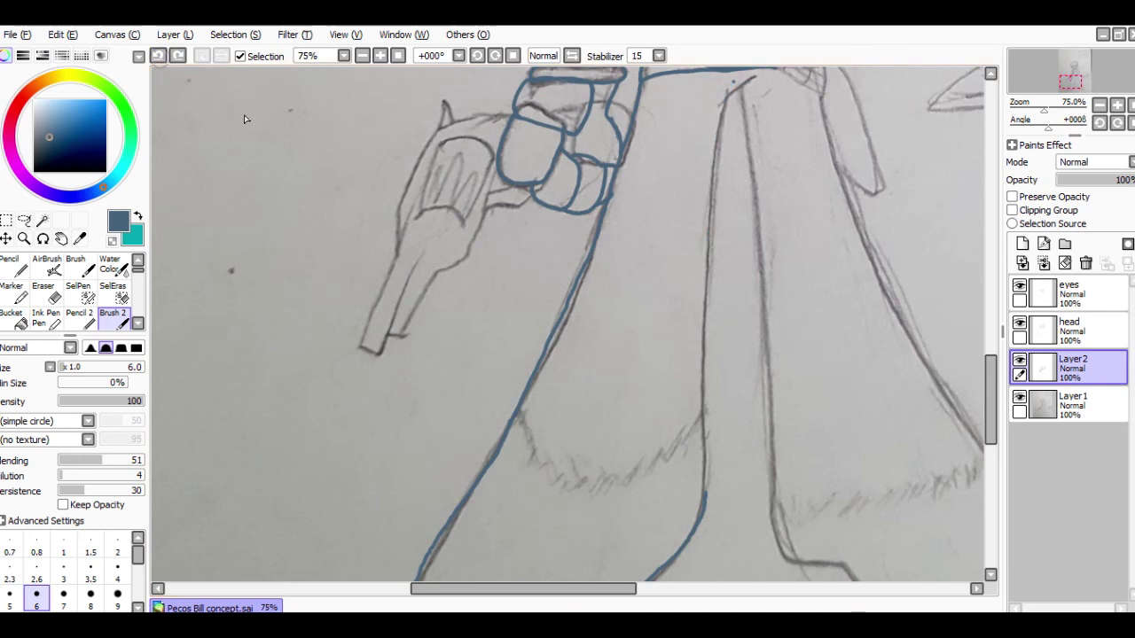
Step: Trace the first leg's inner edge from the end of the foot outline up past the sketched fur fringe
left_click(1117, 104)
left_click(1117, 105)
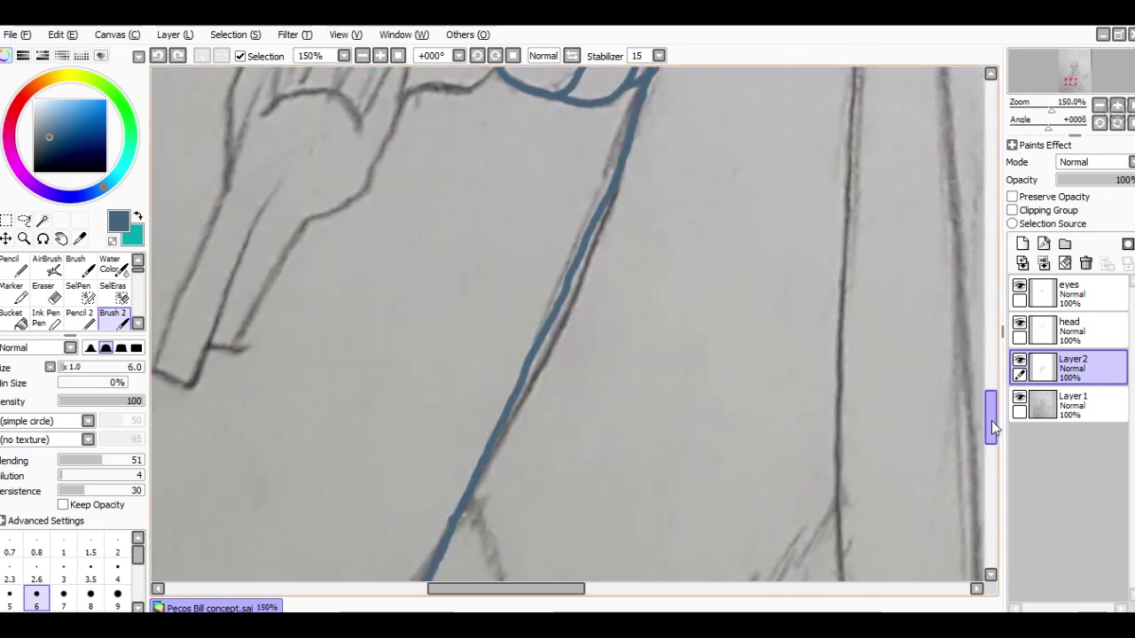
left_click_drag(991, 420, 991, 452)
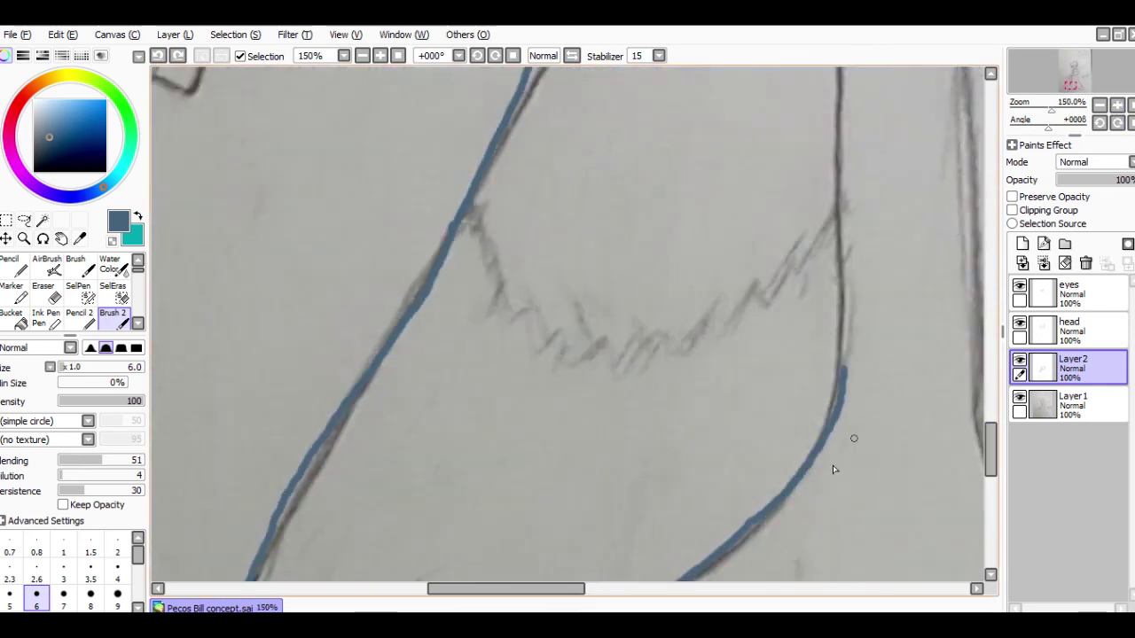
left_click_drag(553, 598, 619, 601)
left_click_drag(990, 451, 988, 434)
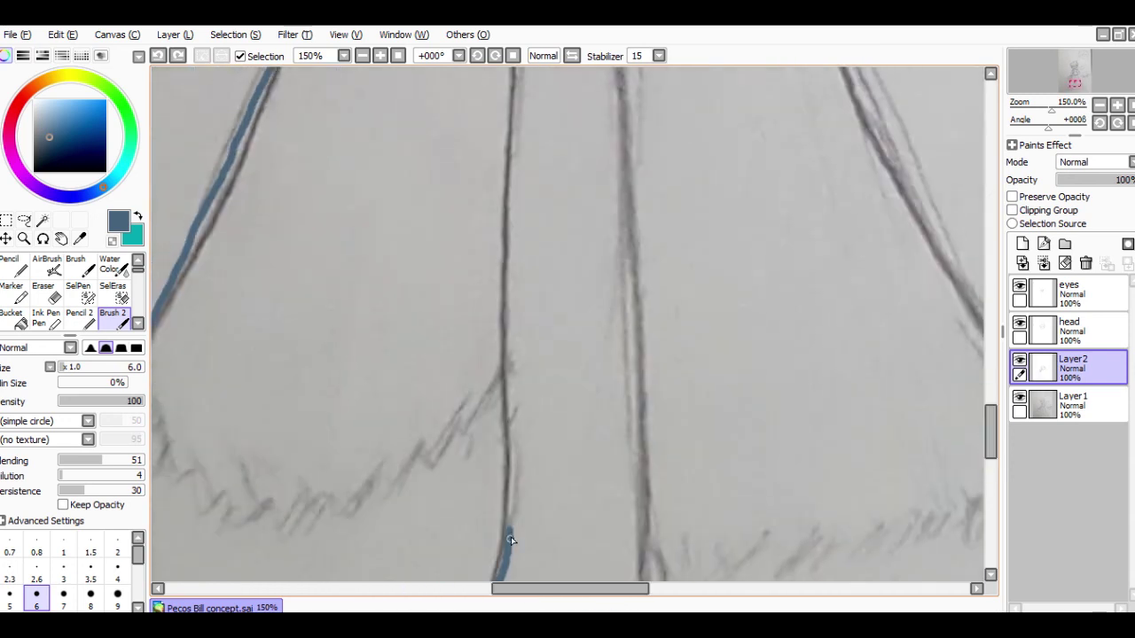
left_click_drag(507, 532, 510, 200)
Step: Continue the first leg's inner edge up the thigh and trace the short slanted crotch line below the belt
left_click_drag(990, 415, 993, 384)
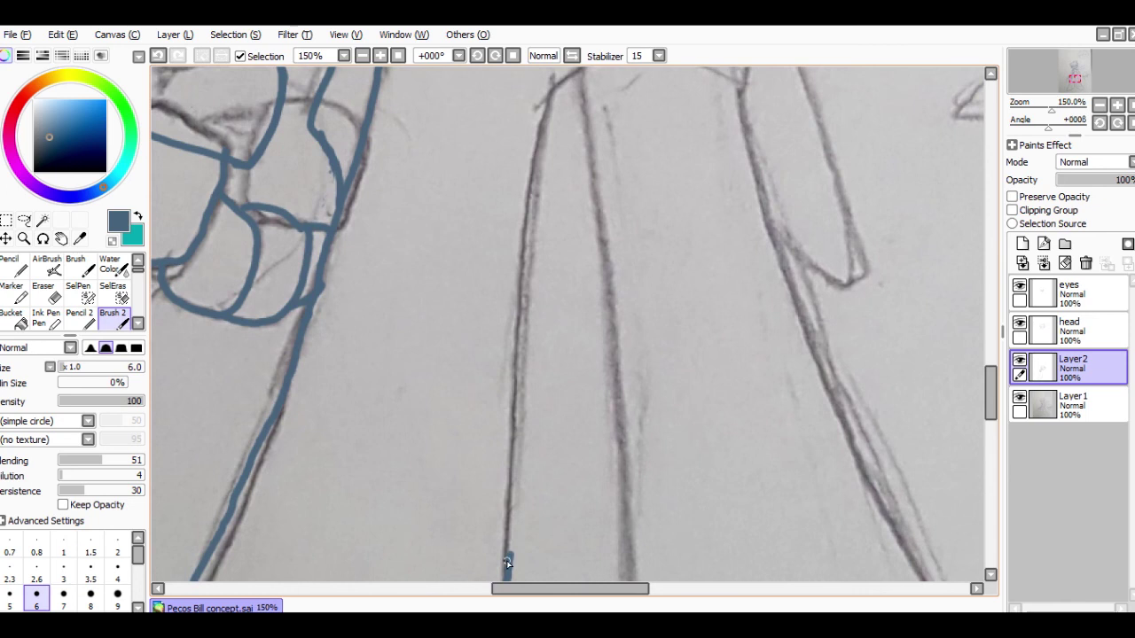
left_click_drag(507, 561, 510, 443)
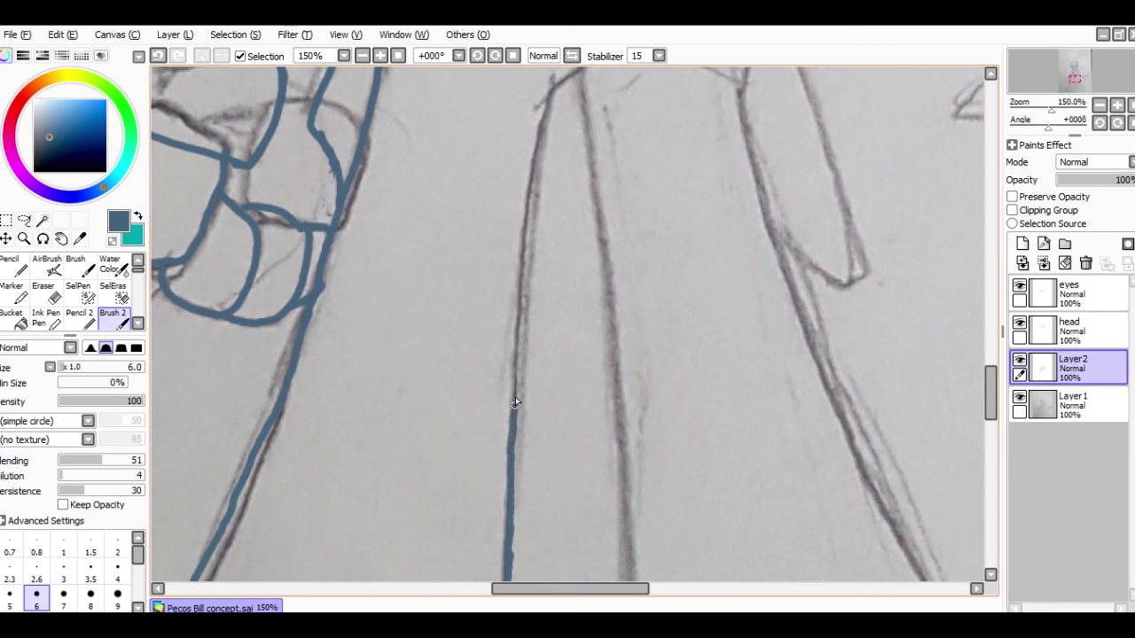
left_click_drag(515, 402, 519, 324)
left_click_drag(517, 280, 520, 248)
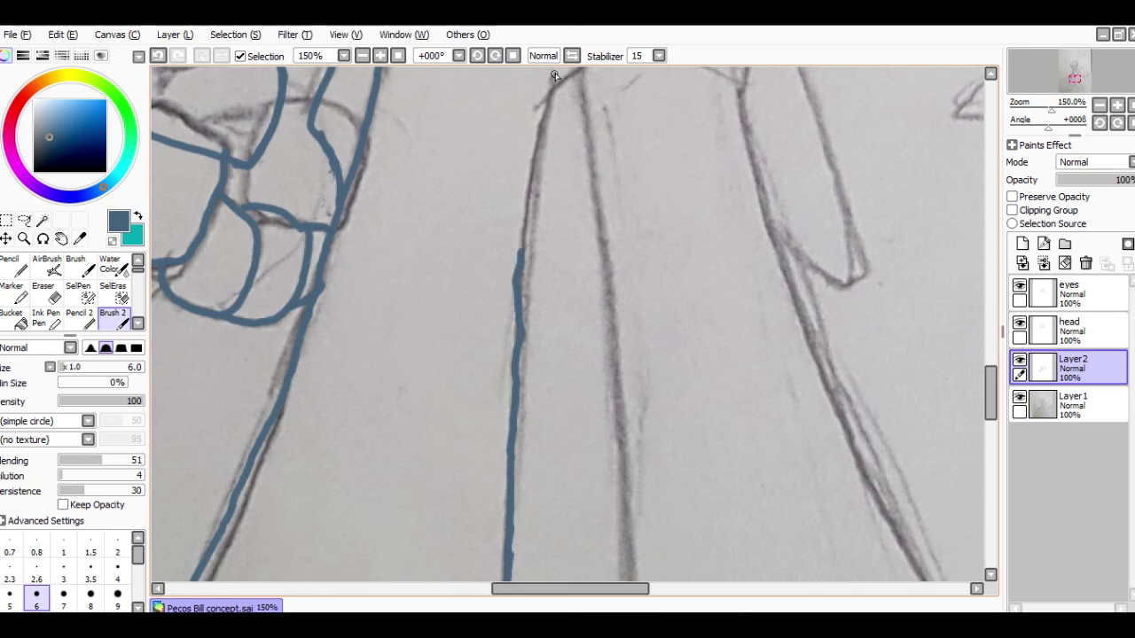
left_click_drag(543, 95, 534, 160)
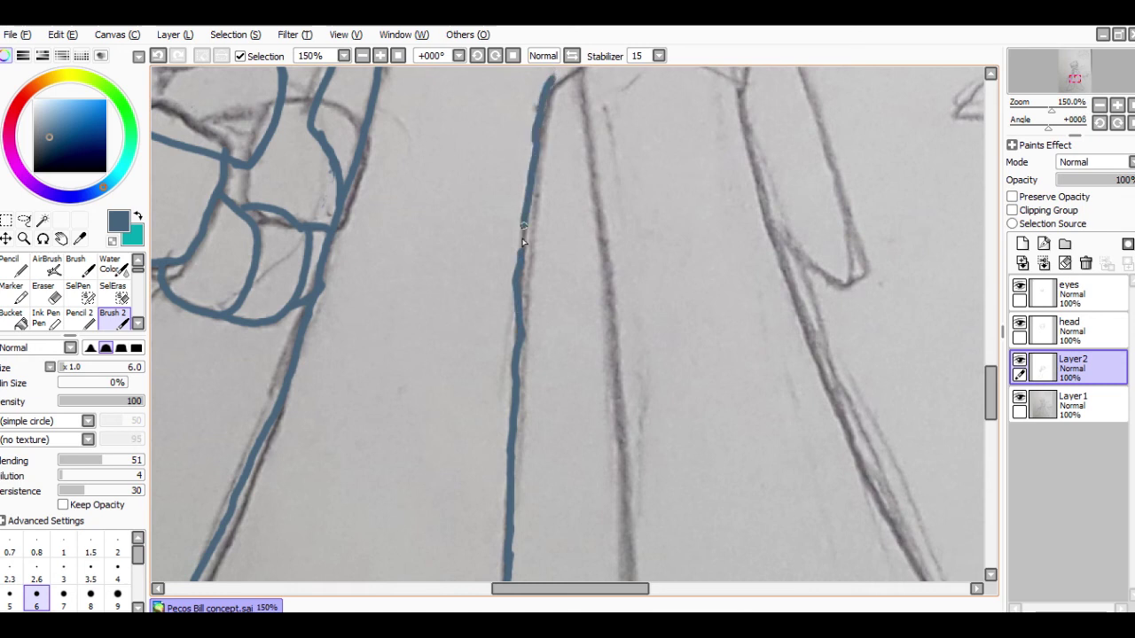
left_click_drag(523, 227, 518, 278)
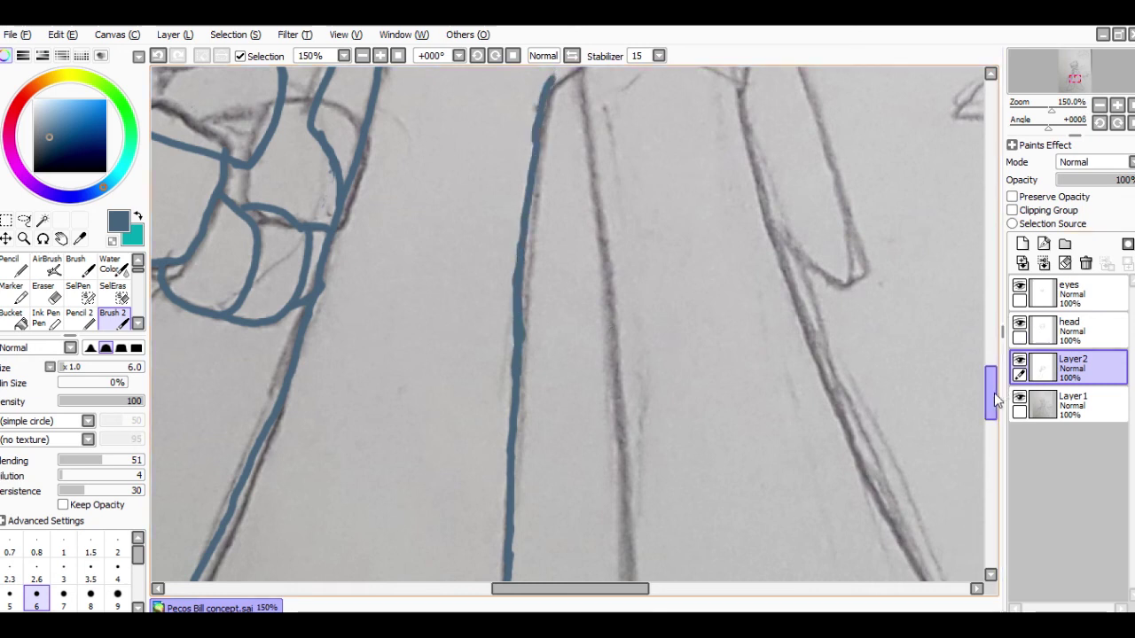
left_click_drag(993, 397, 990, 371)
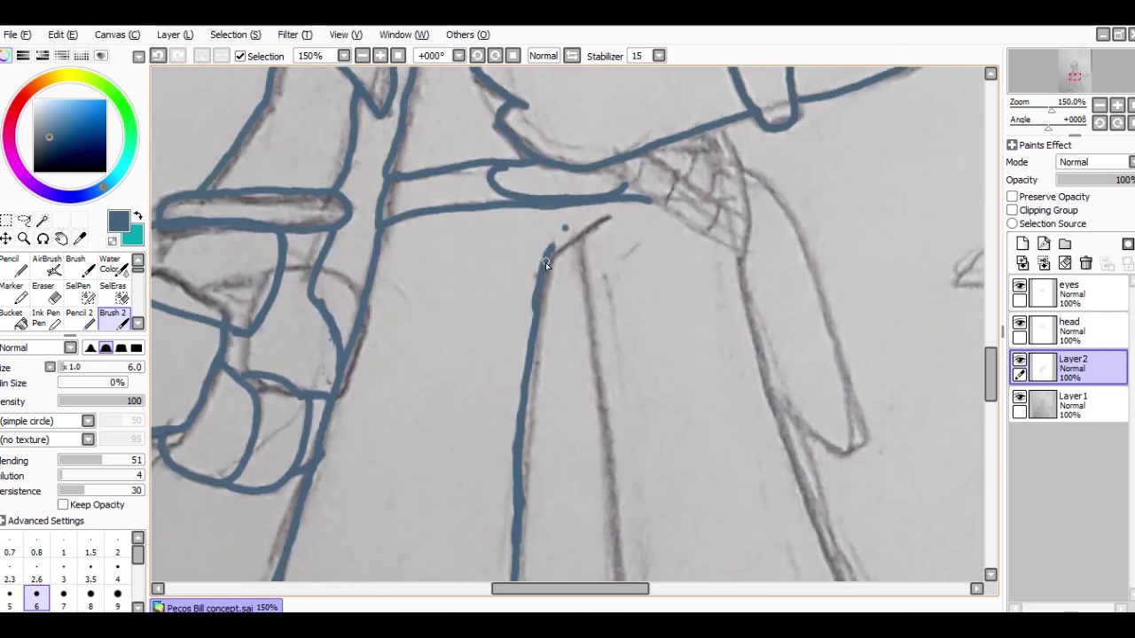
left_click_drag(547, 261, 624, 215)
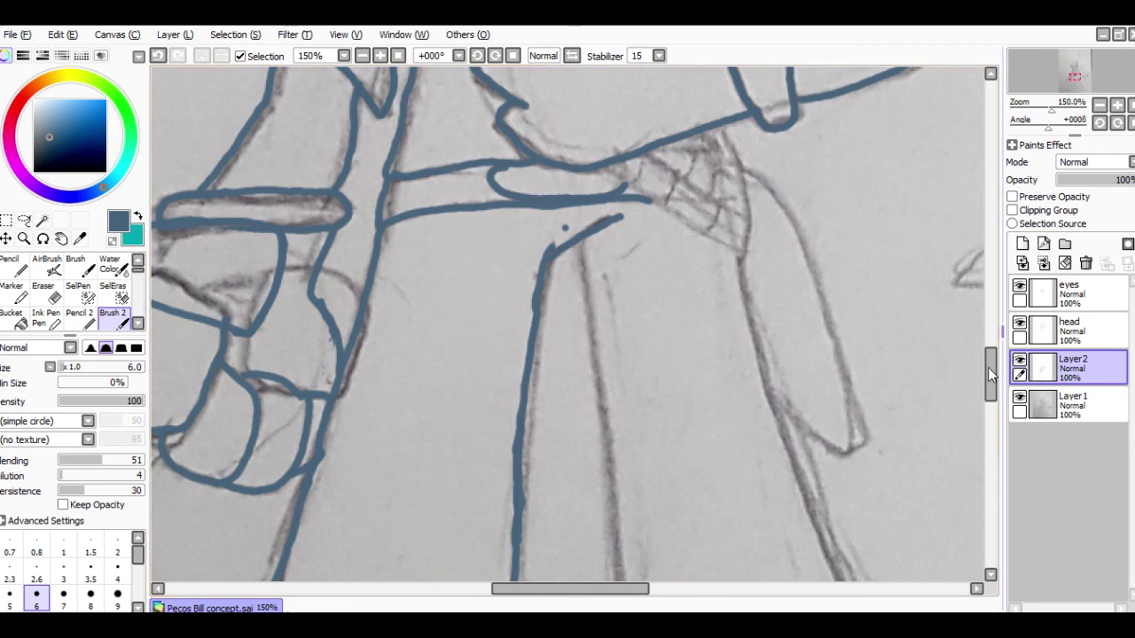
left_click_drag(985, 367, 985, 382)
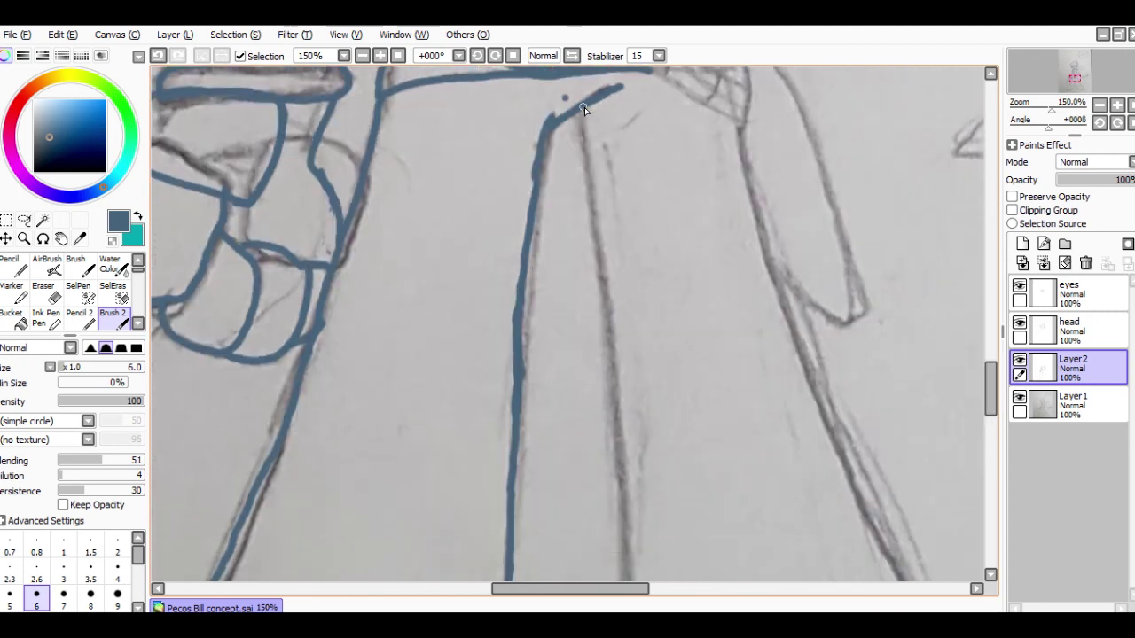
left_click_drag(591, 142, 594, 250)
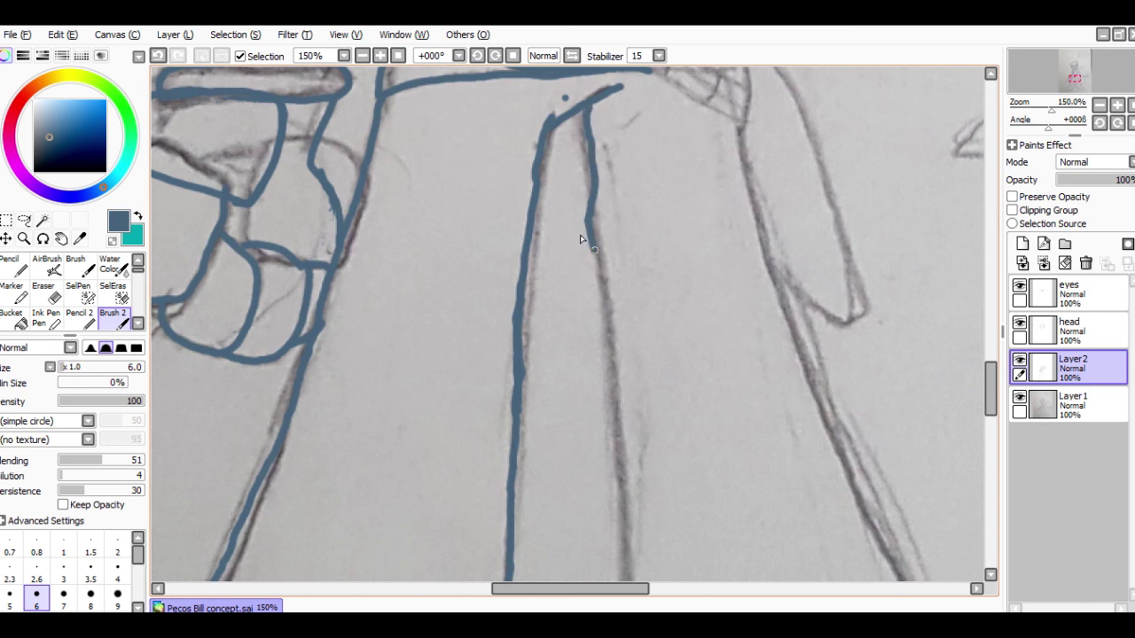
left_click(158, 55)
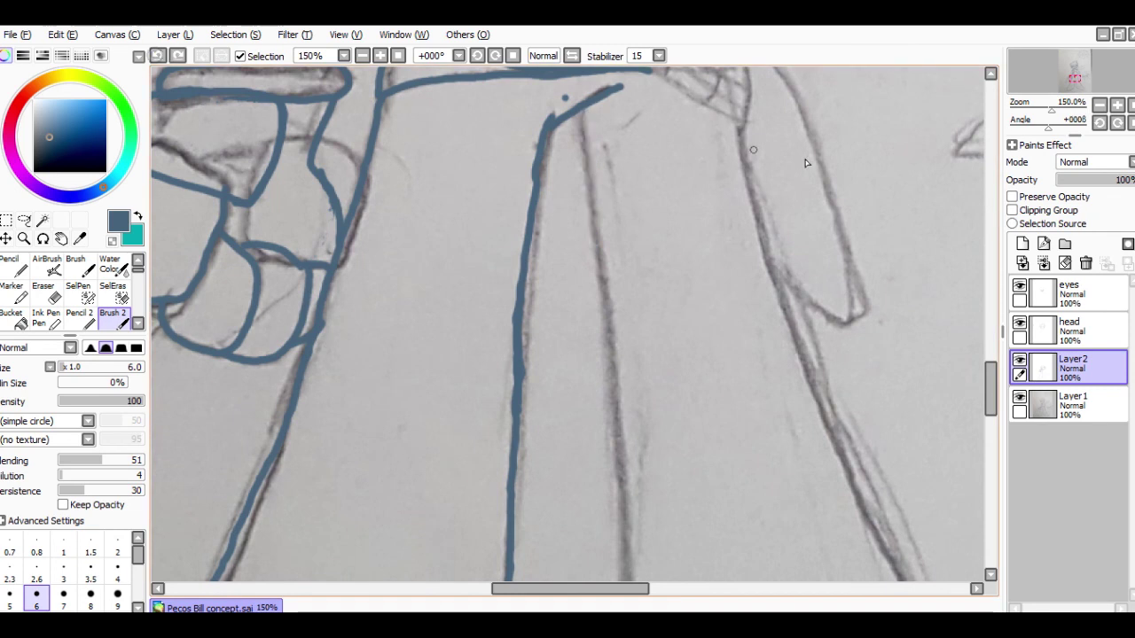
Step: Trace the second leg's inner edge from the crotch line down toward the lower leg in one long stroke
left_click(1117, 123)
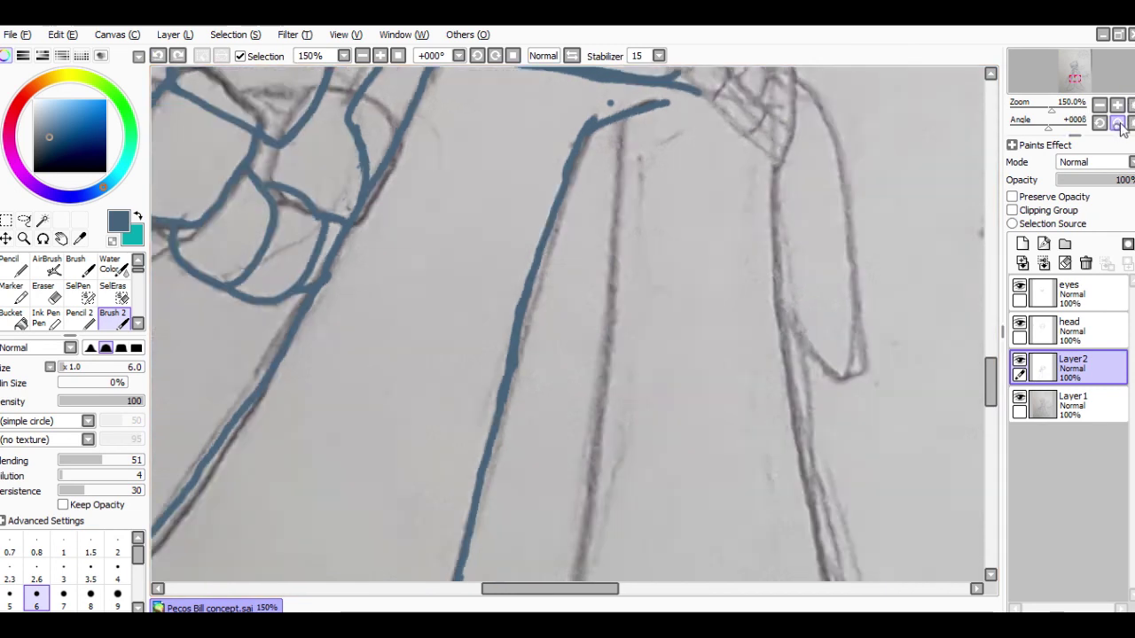
left_click(1117, 123)
left_click(1117, 123)
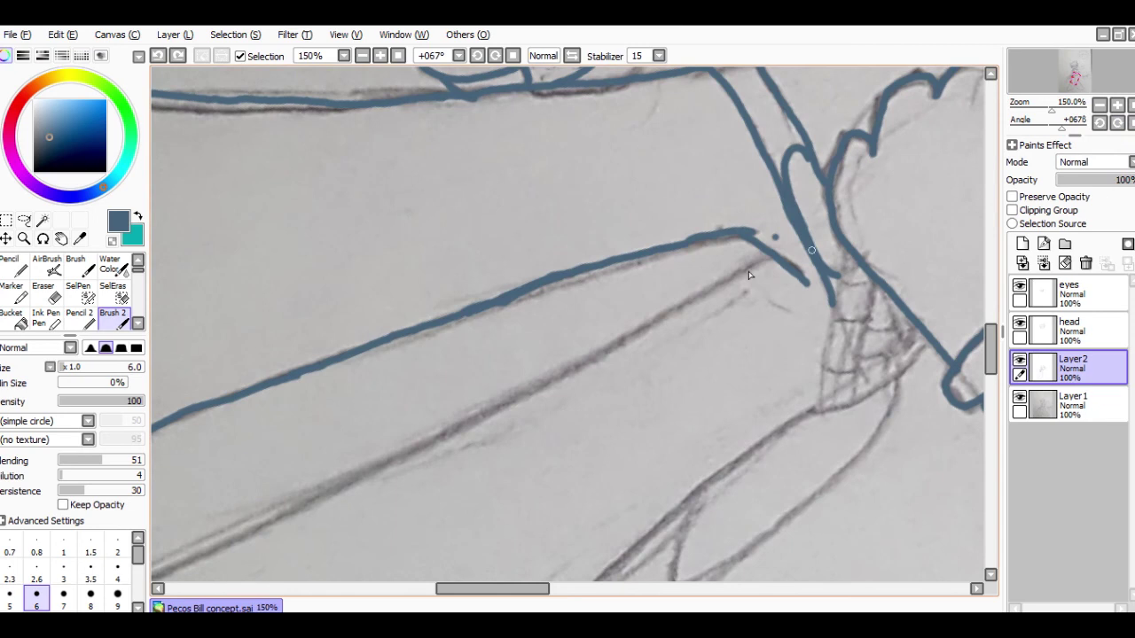
mouse_move(771, 255)
left_mouse_down()
mouse_move(494, 411)
mouse_move(234, 534)
left_mouse_up()
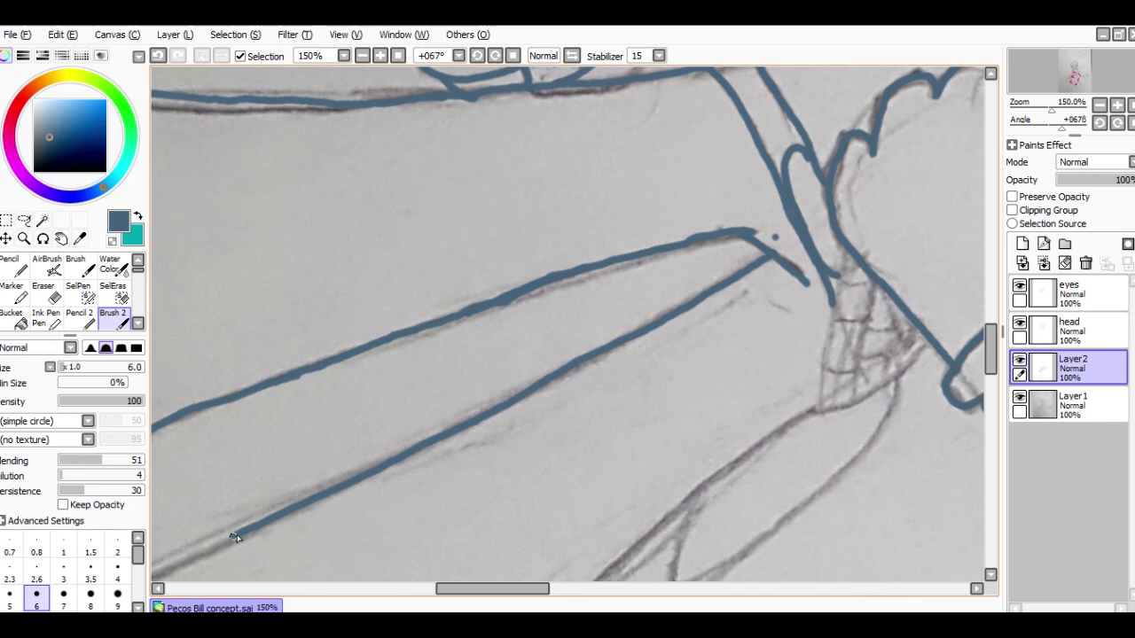
Step: Extend the second leg's inner edge along the lower leg and around the bend to the corner where the foot begins
left_click(1099, 105)
left_click(1100, 104)
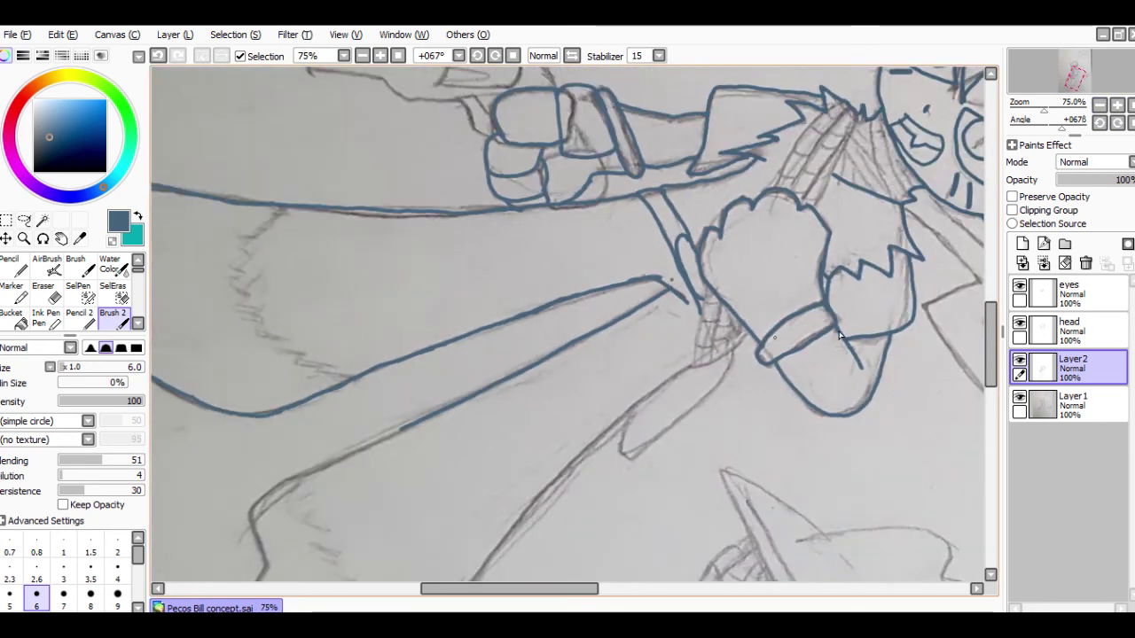
left_click_drag(839, 335, 761, 360)
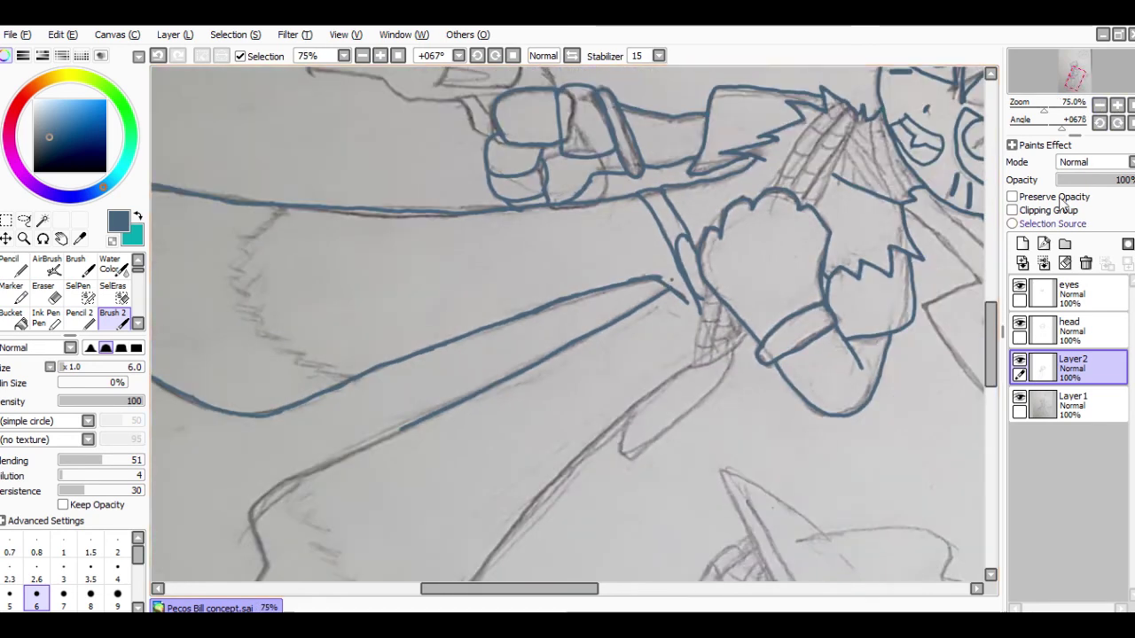
left_click(1117, 105)
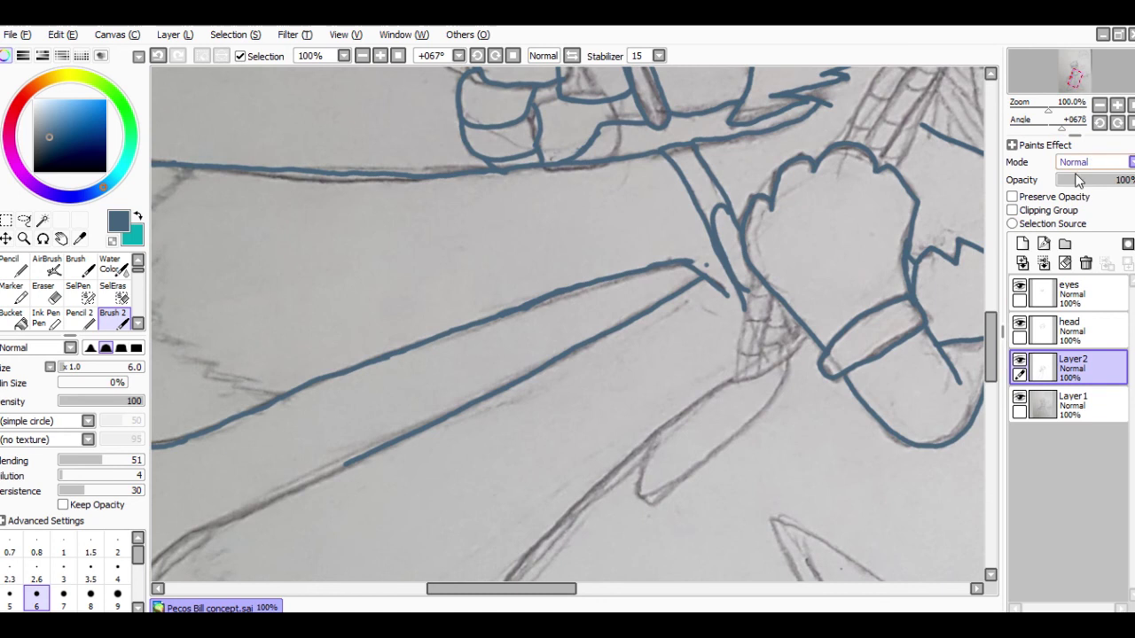
left_click(1118, 105)
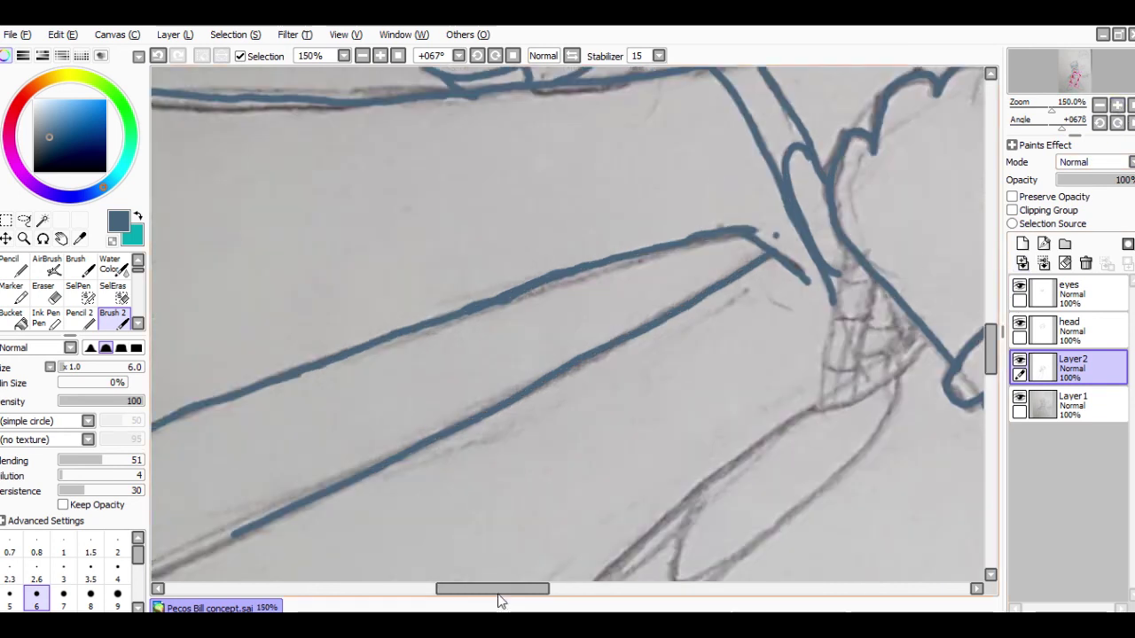
left_click_drag(498, 595, 452, 596)
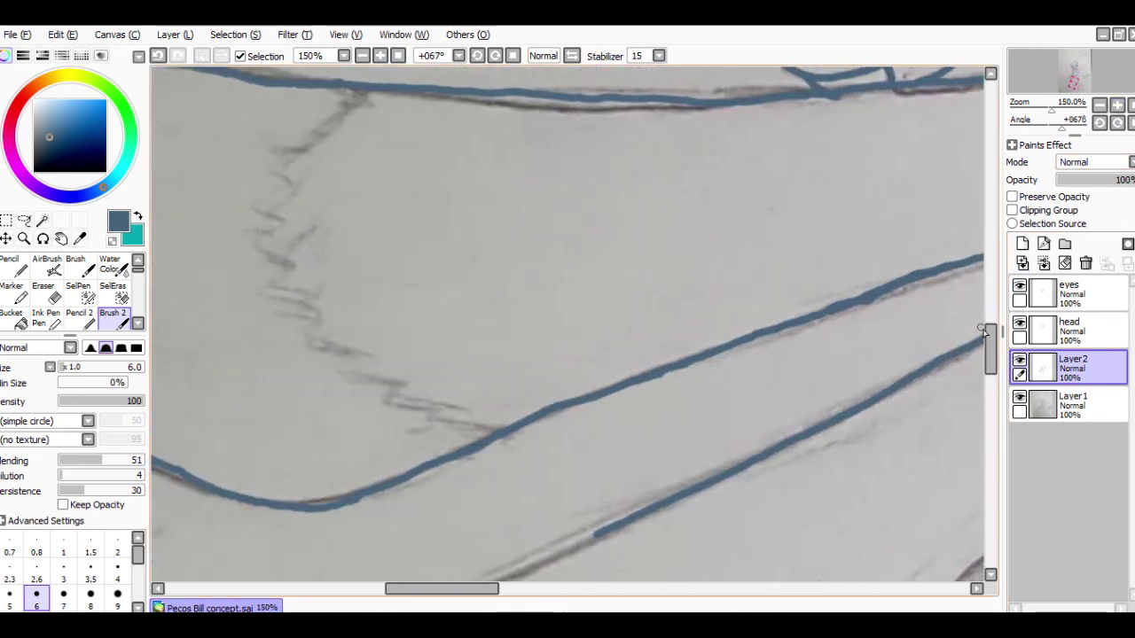
left_click_drag(992, 348, 991, 371)
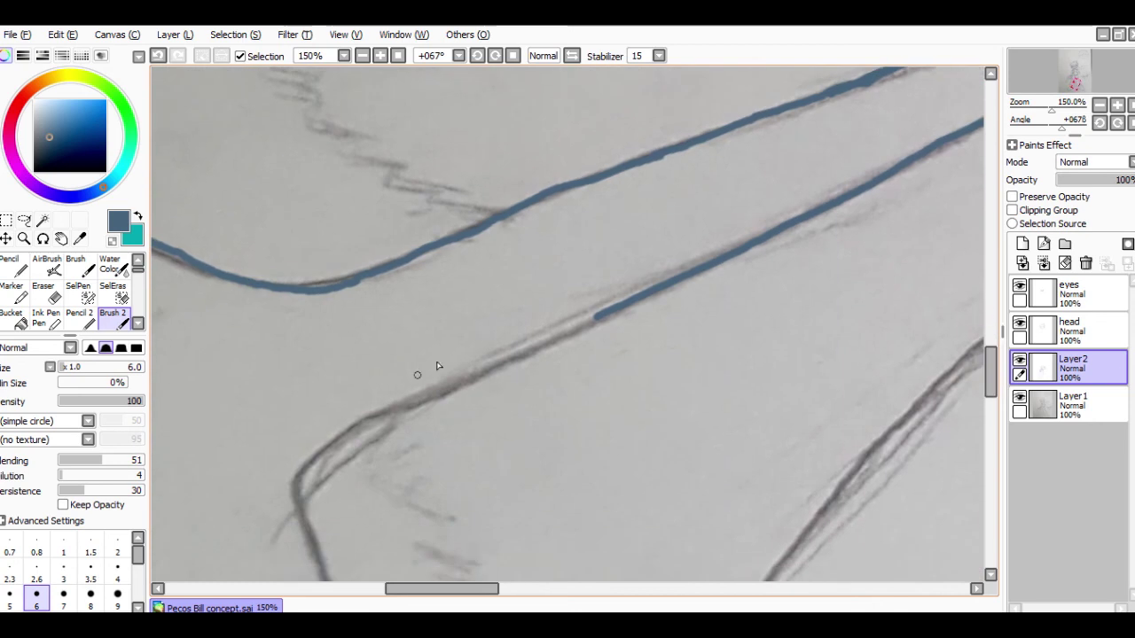
left_click_drag(603, 316, 524, 360)
left_click_drag(448, 391, 366, 422)
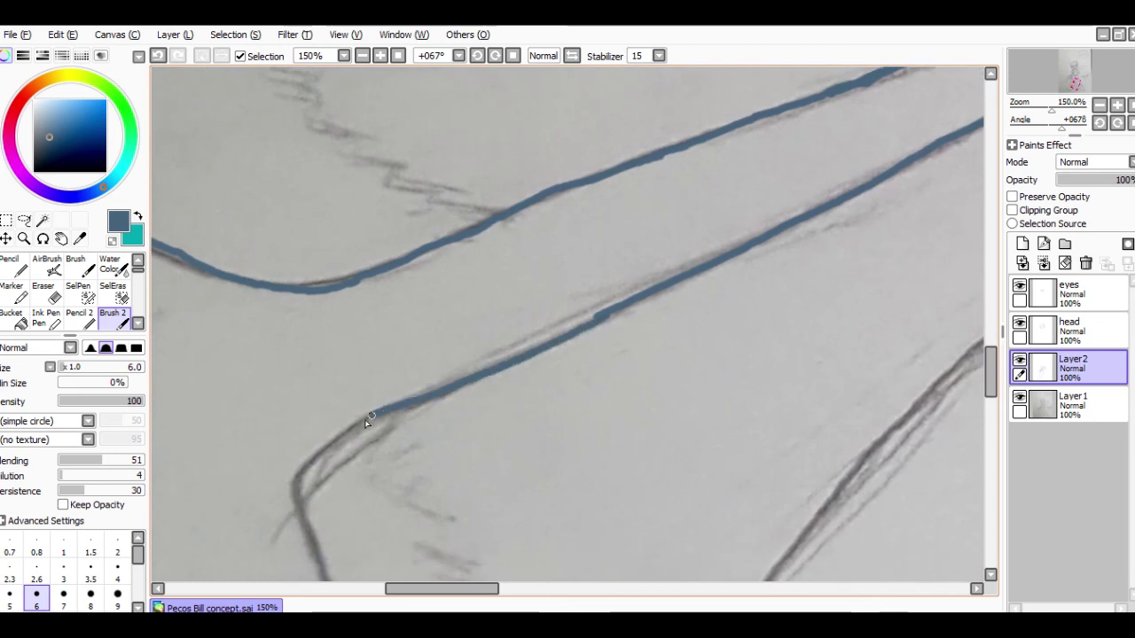
left_click_drag(294, 477, 291, 485)
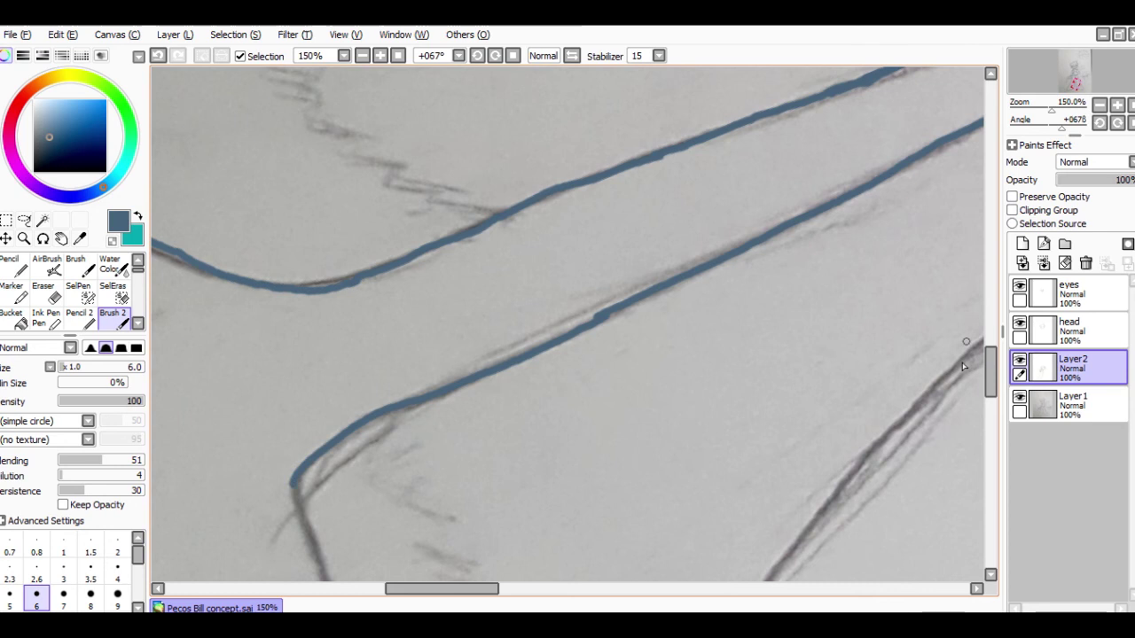
Step: Trace the second foot's outline from the corner through the notch to the pointed tip and back up to the fur fringe on the outer edge
left_click_drag(993, 371, 990, 393)
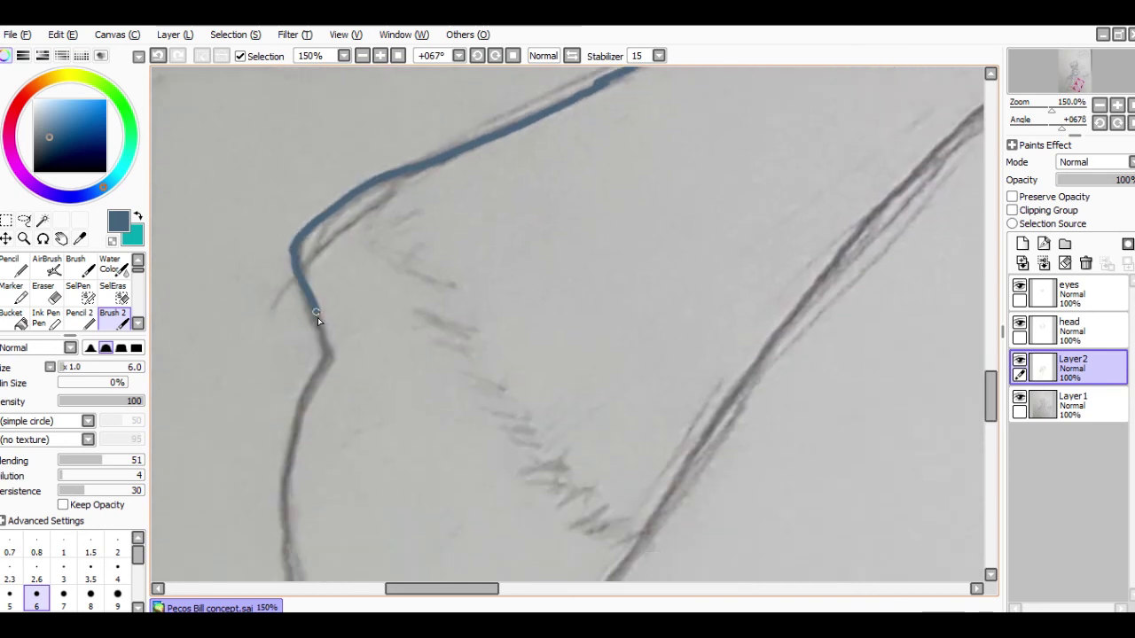
mouse_move(318, 317)
left_mouse_down()
mouse_move(324, 358)
mouse_move(285, 496)
left_mouse_up()
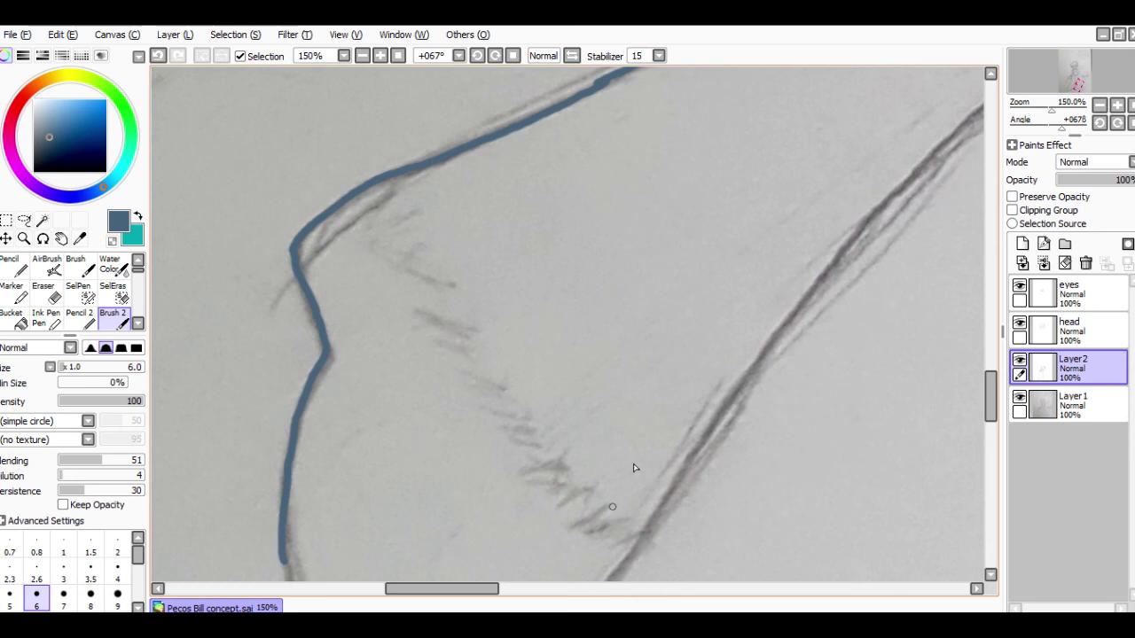
left_click_drag(990, 404, 990, 429)
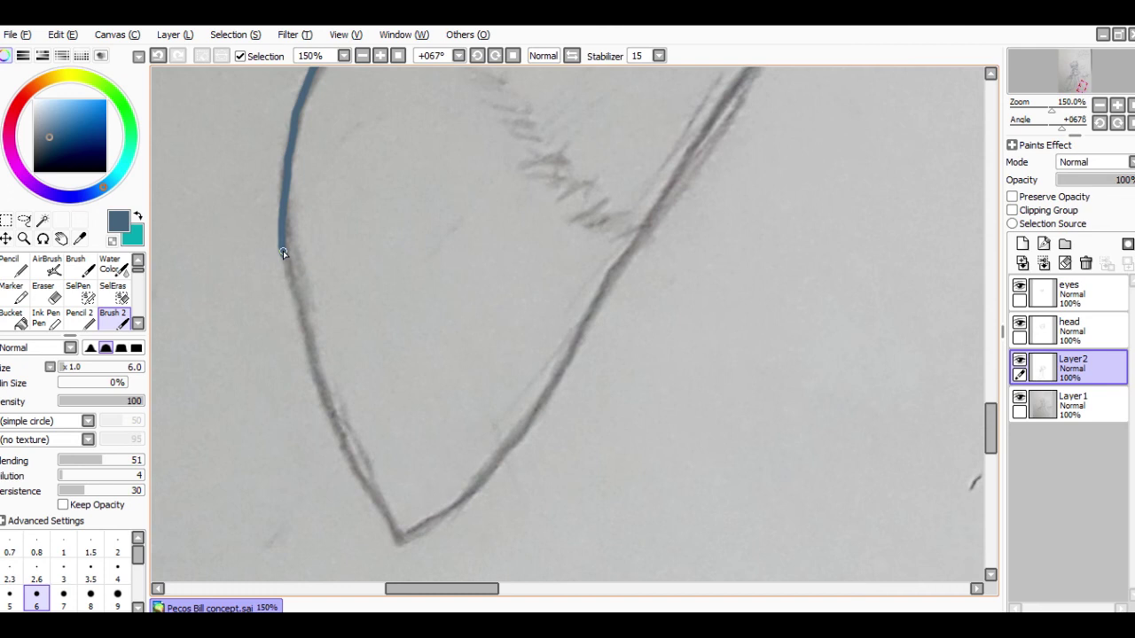
left_click_drag(284, 252, 322, 366)
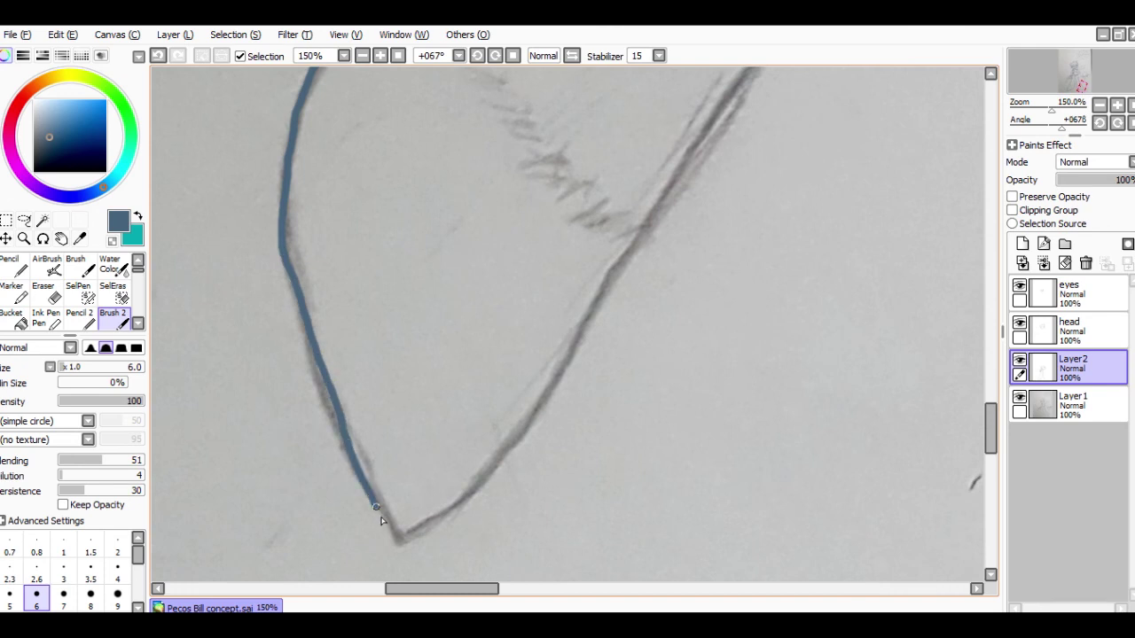
mouse_move(381, 521)
left_mouse_down()
mouse_move(400, 544)
mouse_move(500, 469)
mouse_move(608, 286)
left_mouse_up()
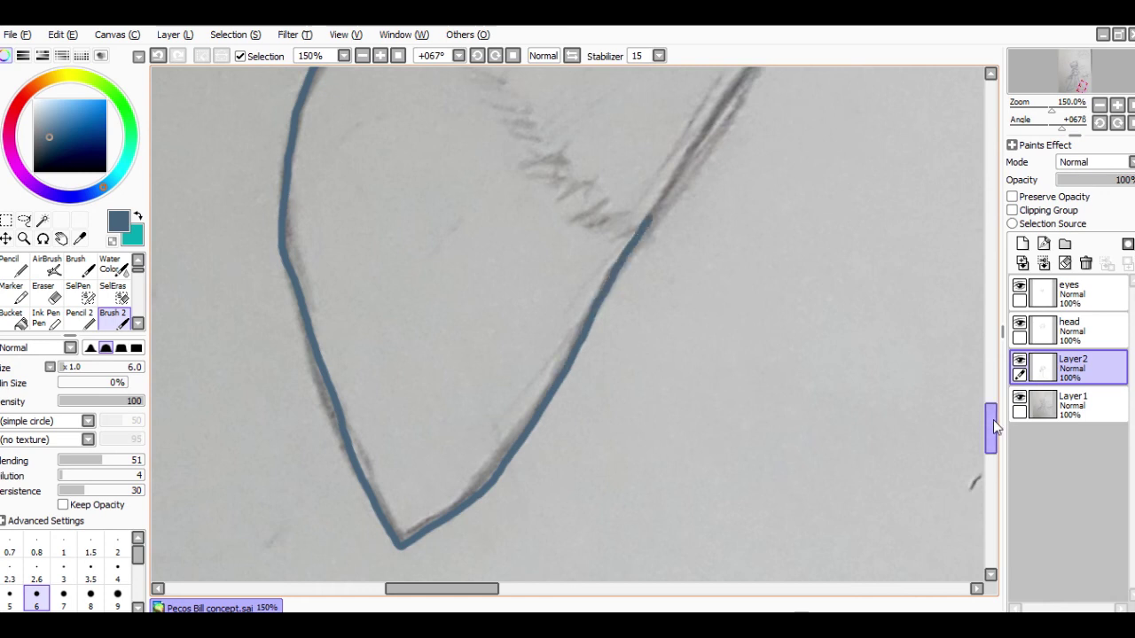
Step: Trace the second leg's outer edge from the fur fringe up to the hip in connected strokes and reset the canvas rotation to 0°
left_click_drag(991, 422, 991, 392)
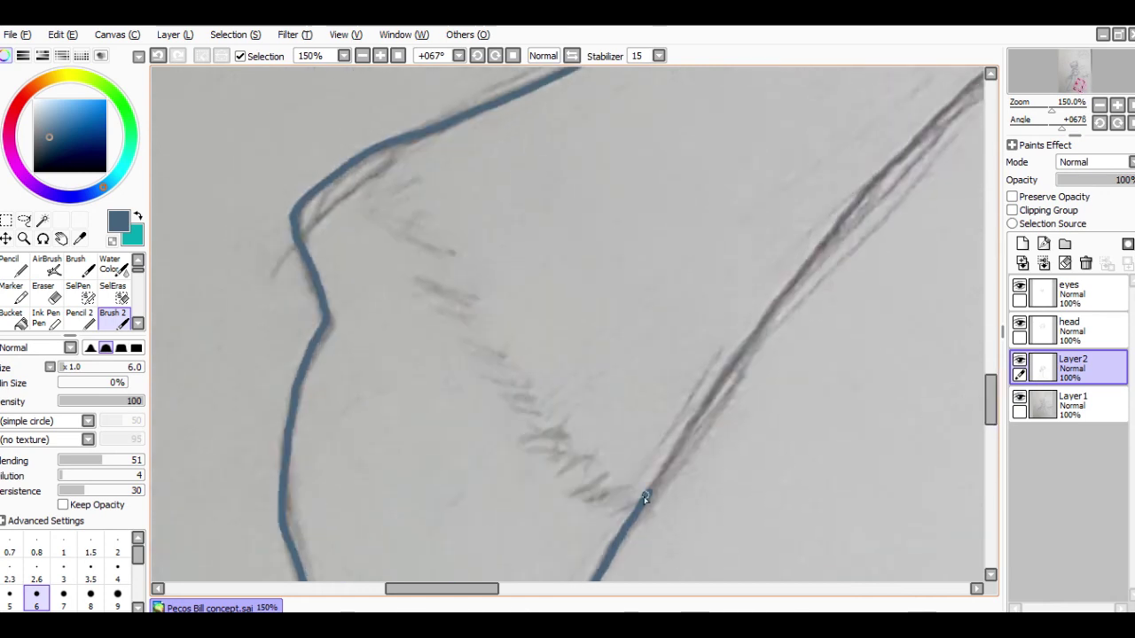
left_click_drag(692, 441, 925, 142)
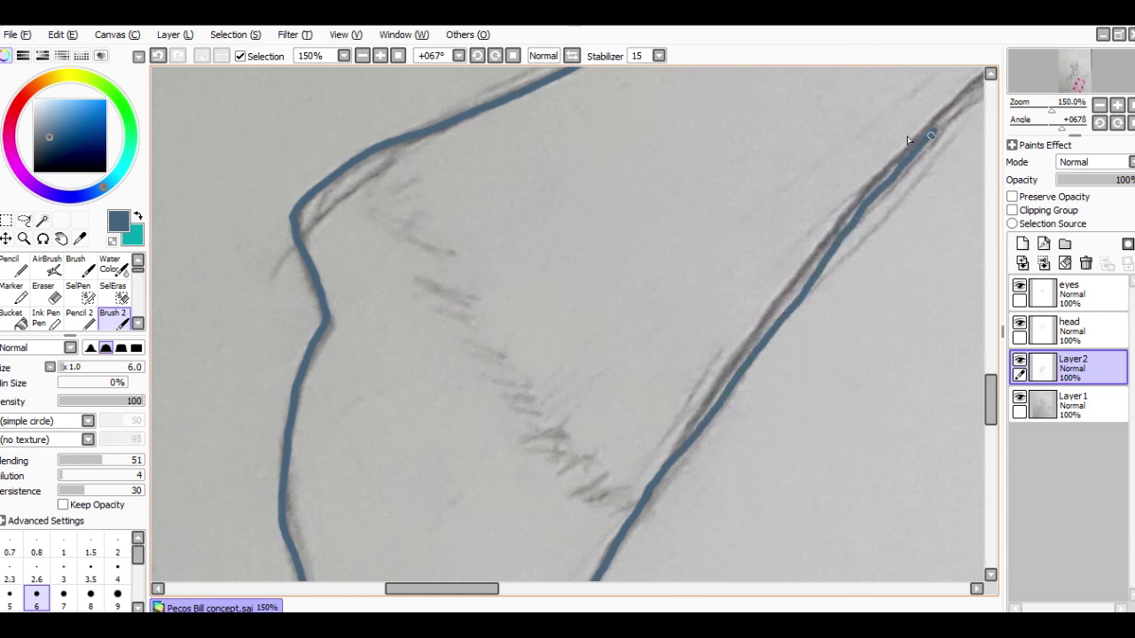
left_click_drag(432, 591, 492, 589)
scroll(970, 422, "up", 8)
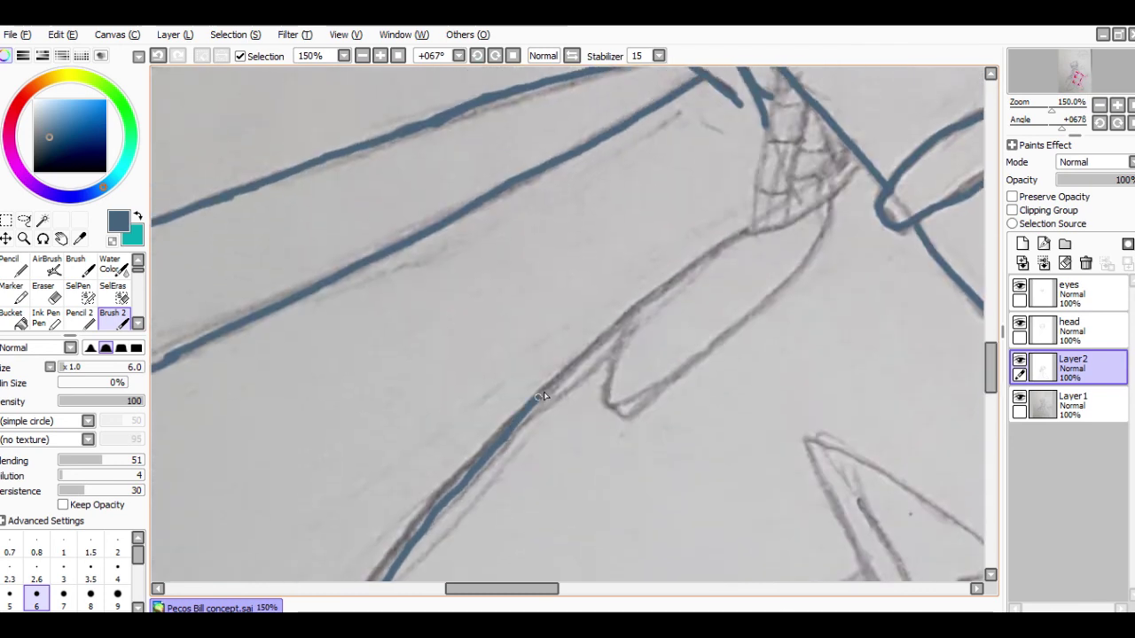
left_click_drag(544, 395, 617, 335)
left_click_drag(672, 286, 747, 221)
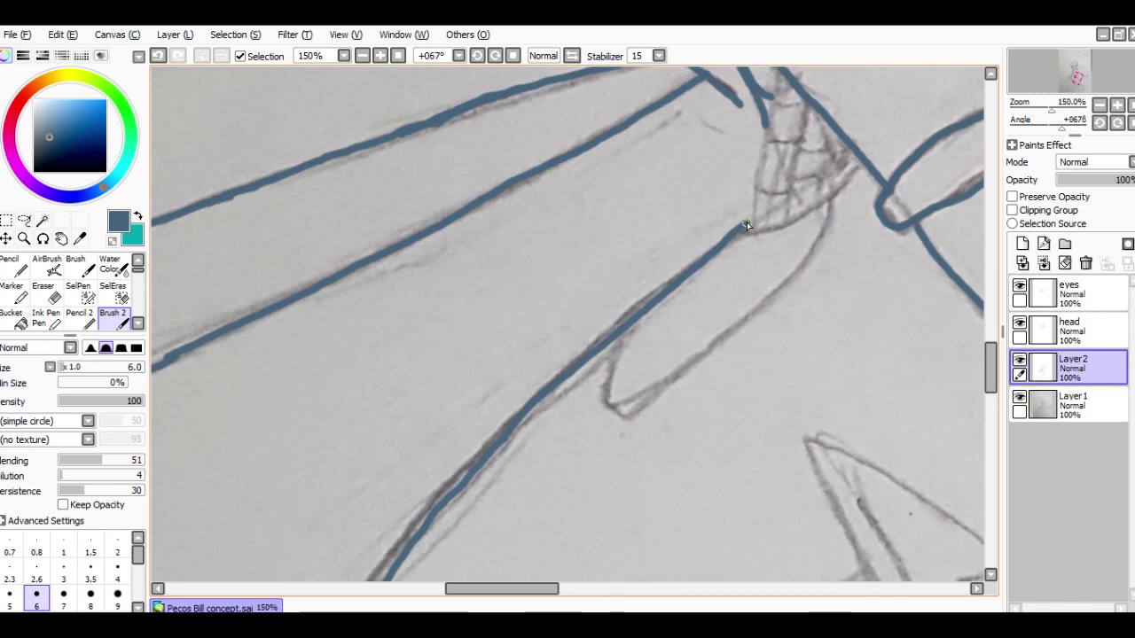
left_click(1117, 123)
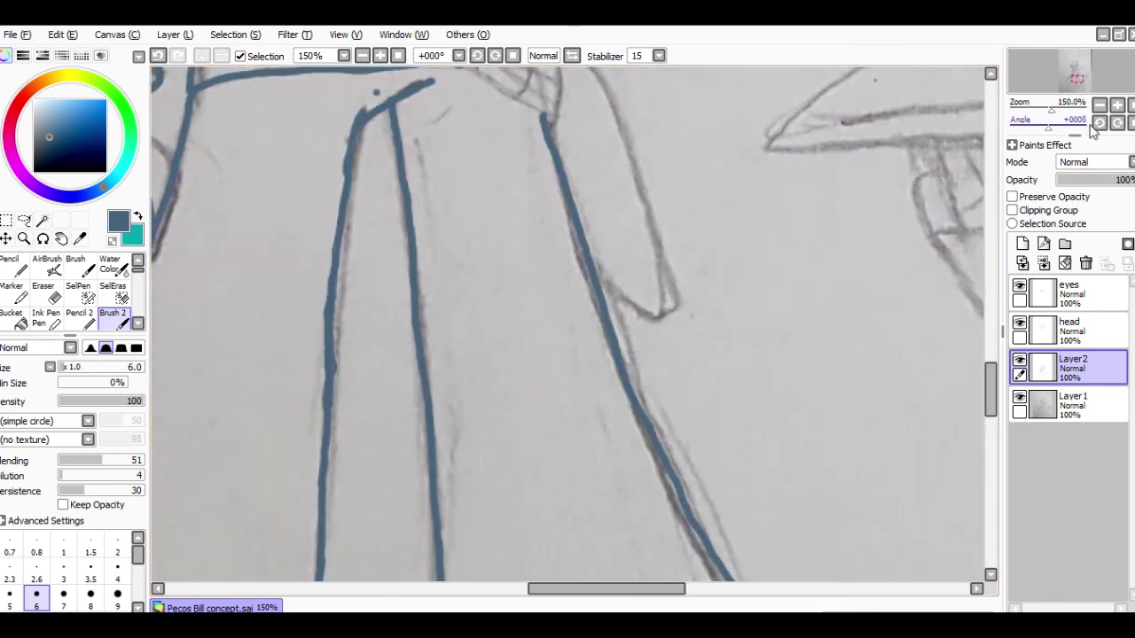
Step: Trace the outline of the strap end below the forearm at the hip, joined to the belt, and add the diagonal lines across it
left_click(1100, 105)
left_click(1100, 105)
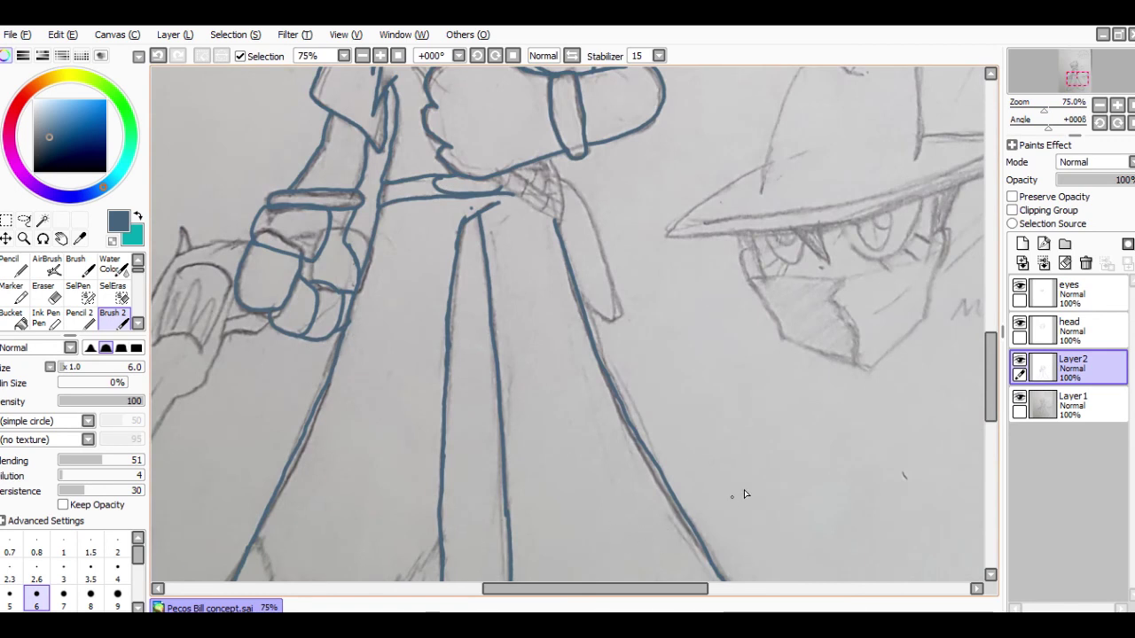
left_click(1020, 366)
left_click(1020, 368)
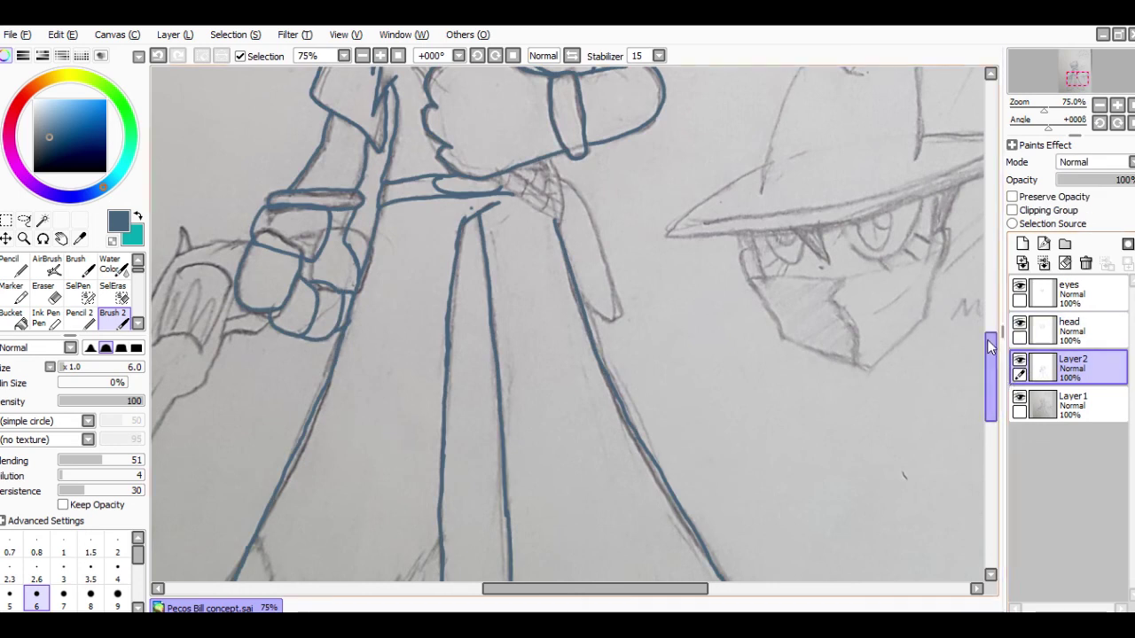
left_click(1119, 104)
left_click(1120, 105)
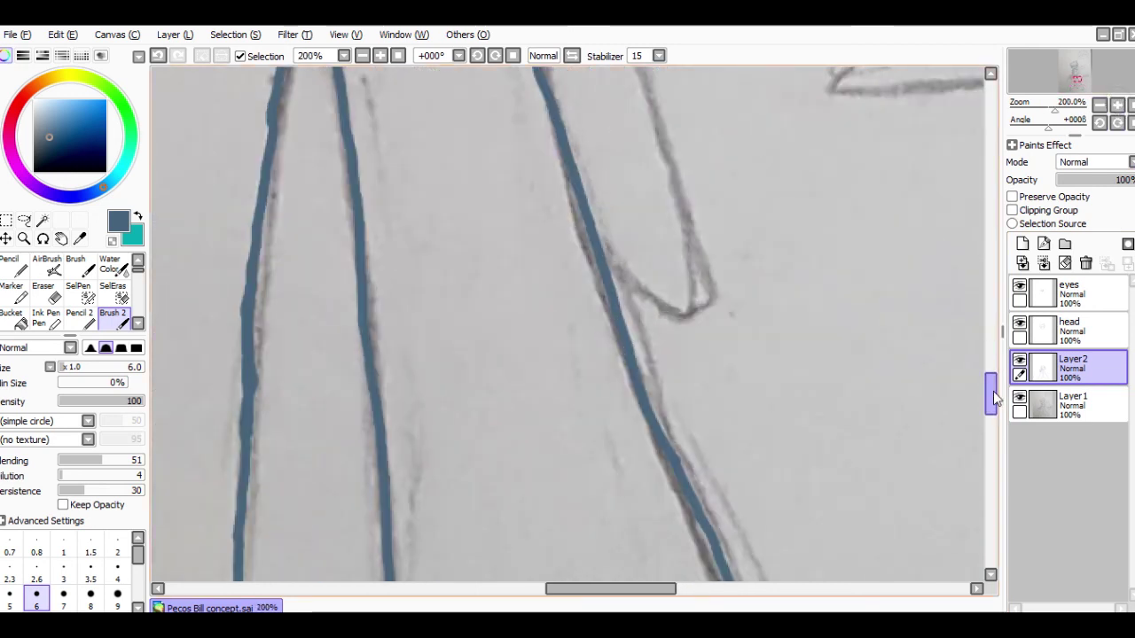
left_click_drag(994, 399, 993, 362)
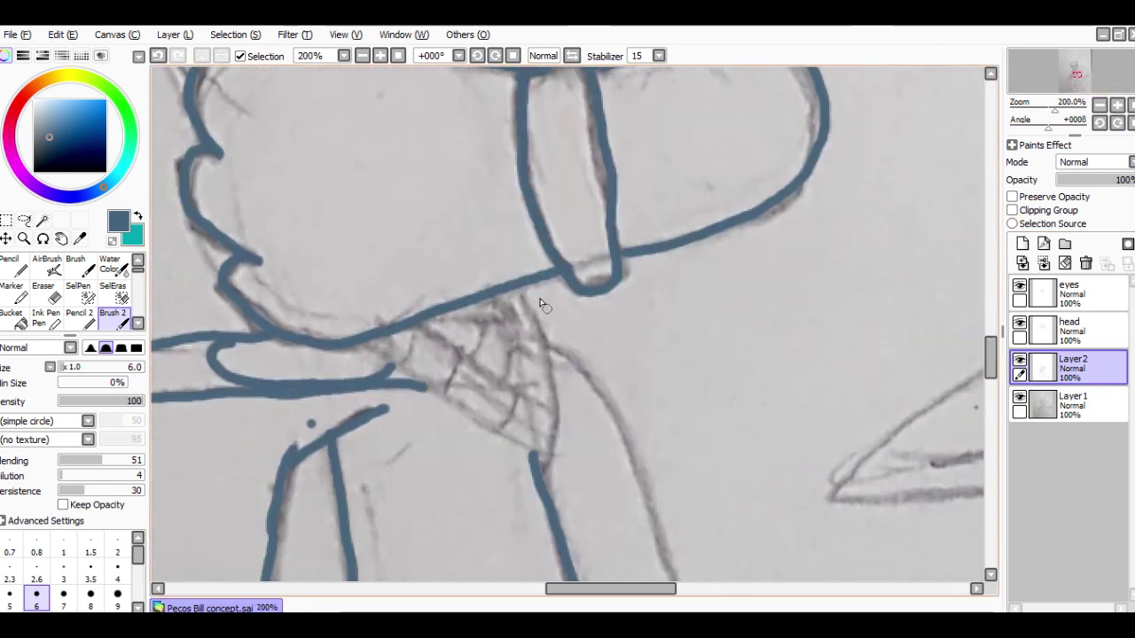
mouse_move(515, 293)
left_mouse_down()
mouse_move(555, 363)
mouse_move(552, 461)
mouse_move(439, 397)
left_mouse_up()
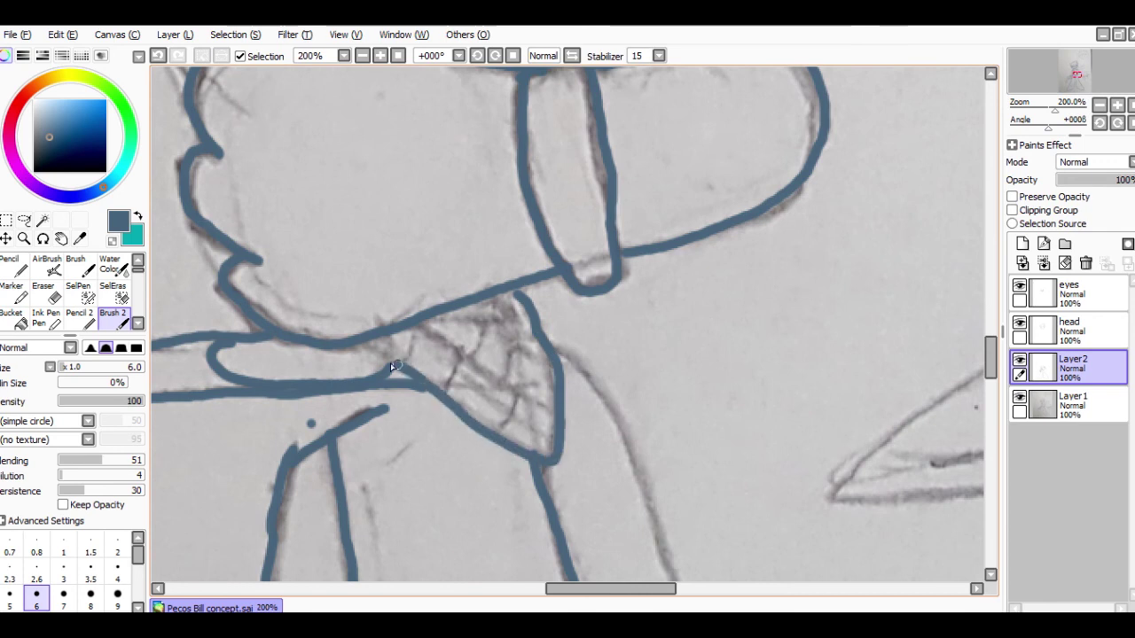
left_click_drag(392, 366, 359, 348)
left_click_drag(423, 322, 555, 405)
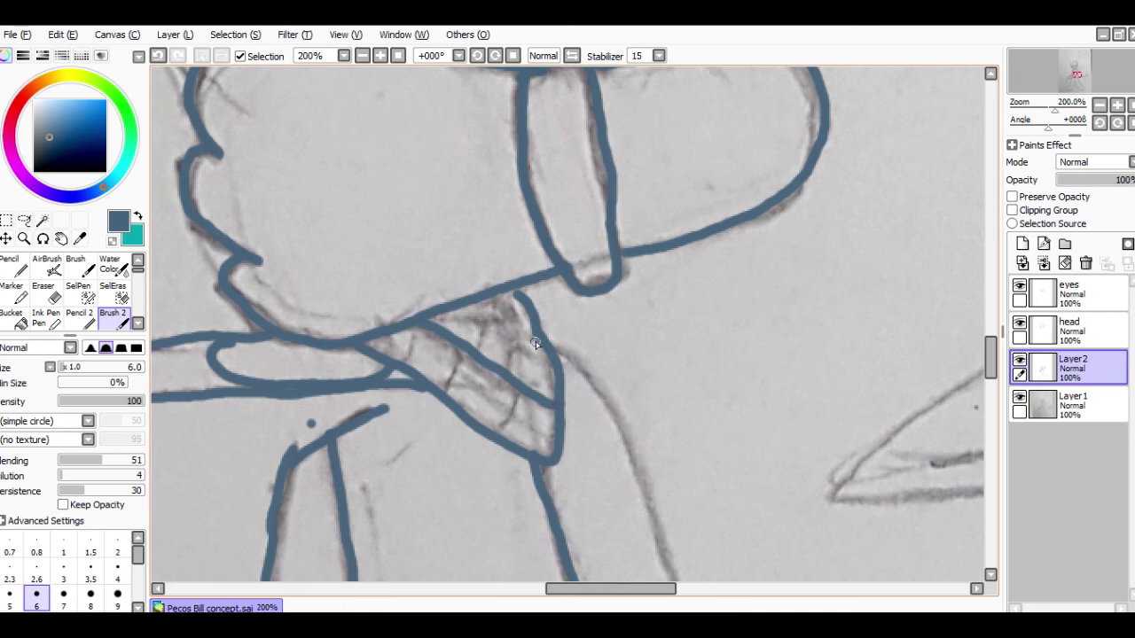
mouse_move(536, 340)
left_mouse_down()
mouse_move(459, 294)
mouse_move(502, 287)
mouse_move(526, 305)
left_mouse_up()
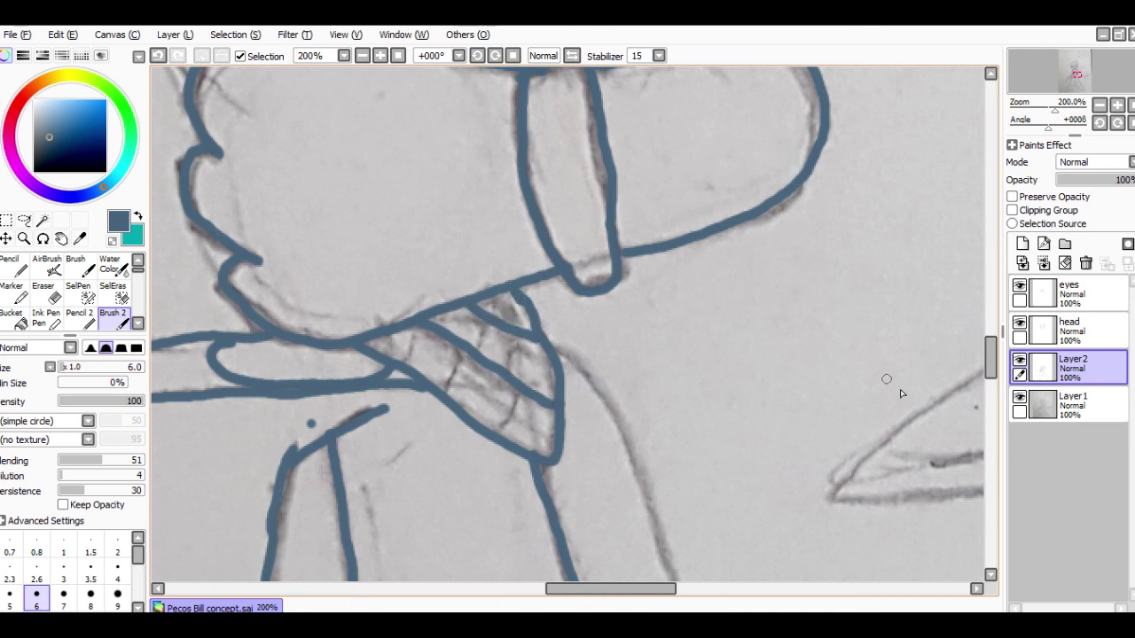
Step: Trace the chest strap's two edges from the shoulder down to the raised hand, plus the two lengthwise lines inside it
left_click_drag(991, 377, 991, 346)
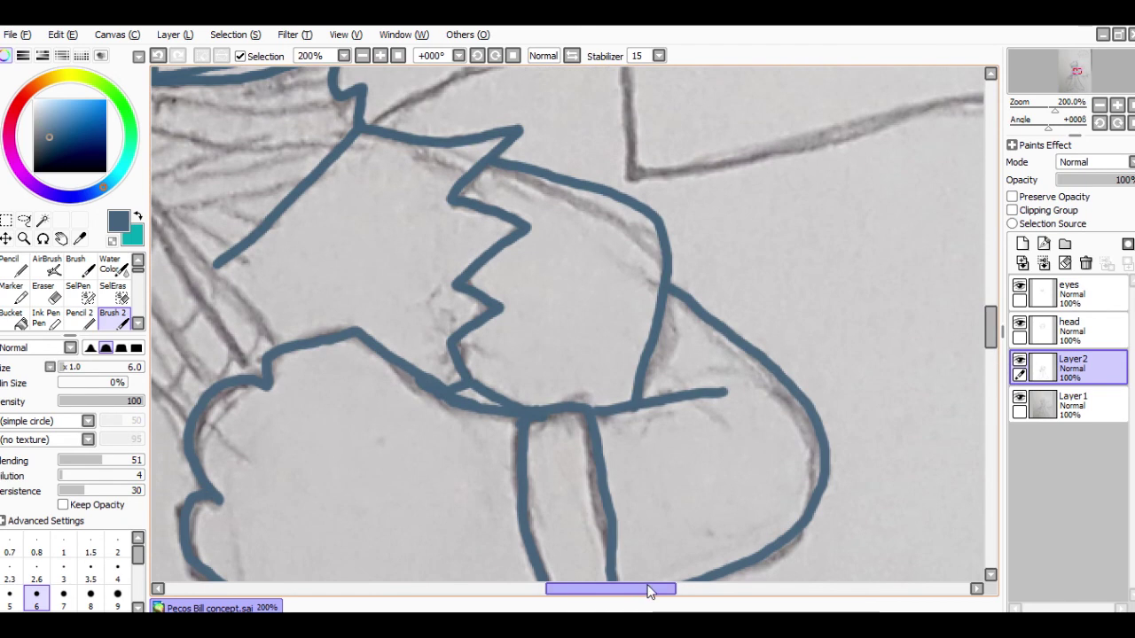
left_click_drag(648, 591, 576, 589)
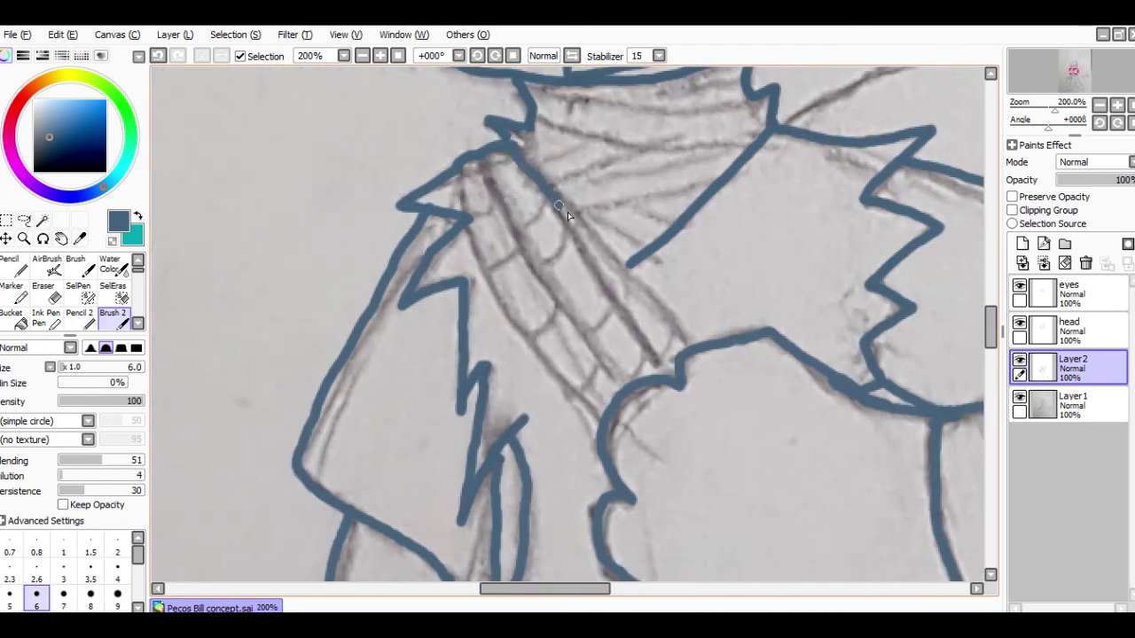
mouse_move(568, 212)
left_mouse_down()
mouse_move(628, 250)
mouse_move(670, 308)
left_mouse_up()
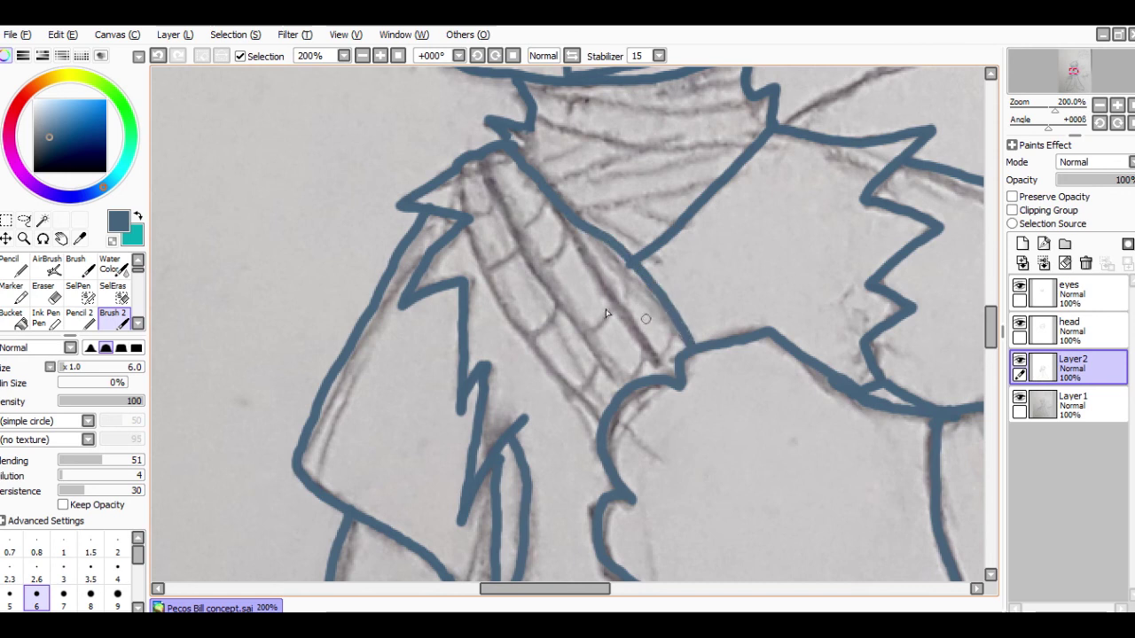
left_click_drag(459, 204, 498, 285)
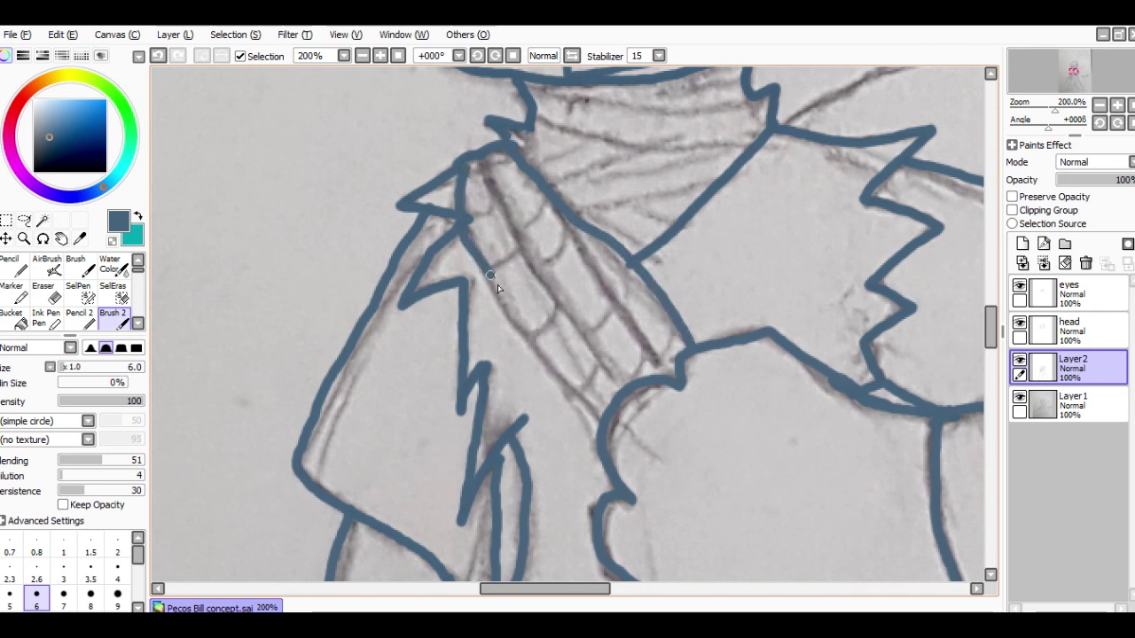
left_click_drag(526, 328, 608, 415)
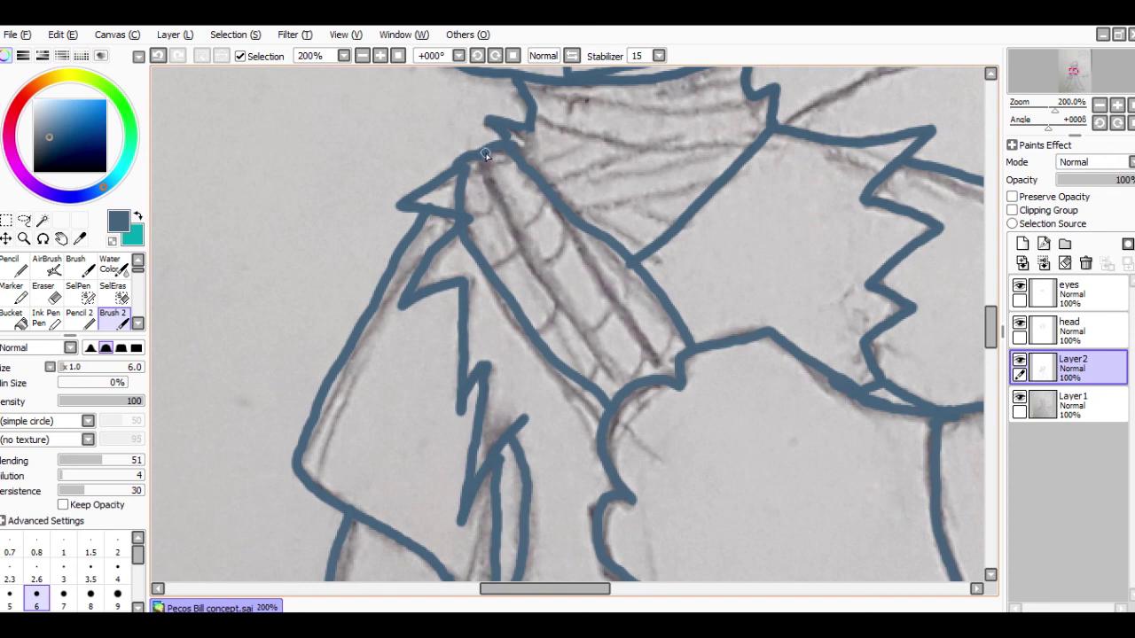
mouse_move(504, 219)
left_mouse_down()
mouse_move(616, 380)
mouse_move(671, 380)
mouse_move(520, 172)
left_mouse_up()
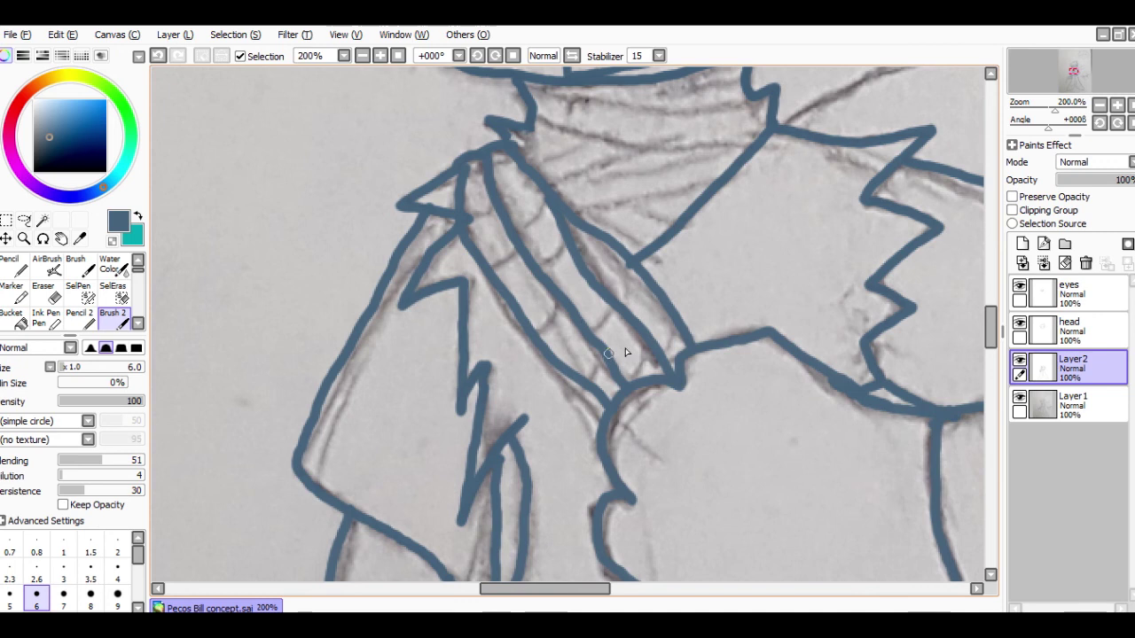
Step: Hide the pencil sketch on Layer1 to examine the body line art on its own, and show the sketch again
left_click(1099, 105)
left_click(1100, 106)
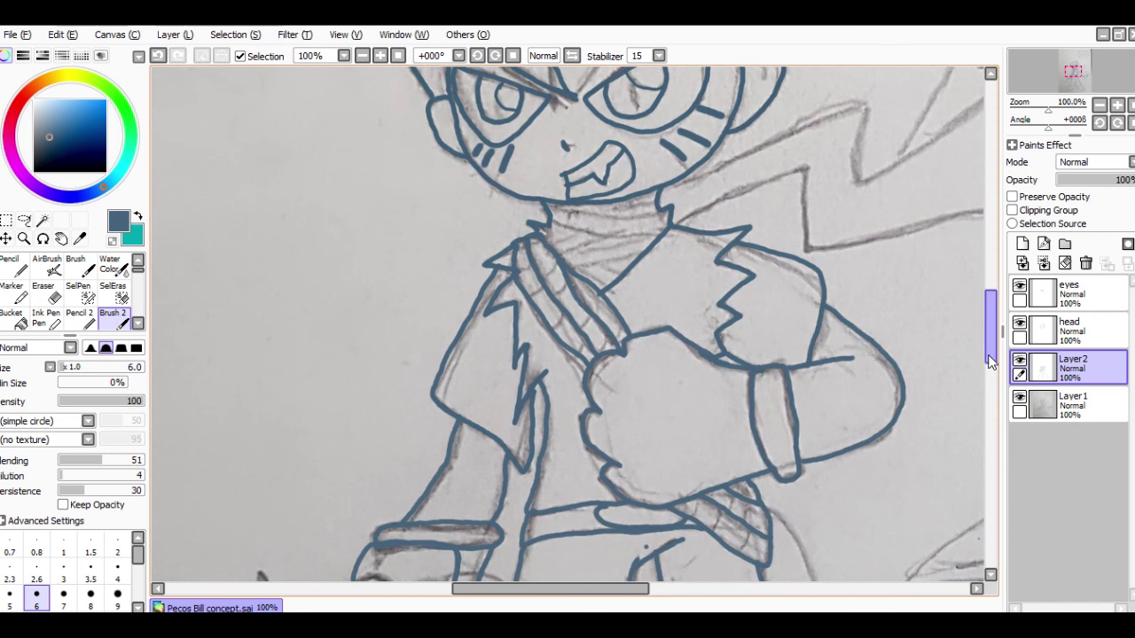
scroll(997, 367, "down", 3)
left_click(1020, 398)
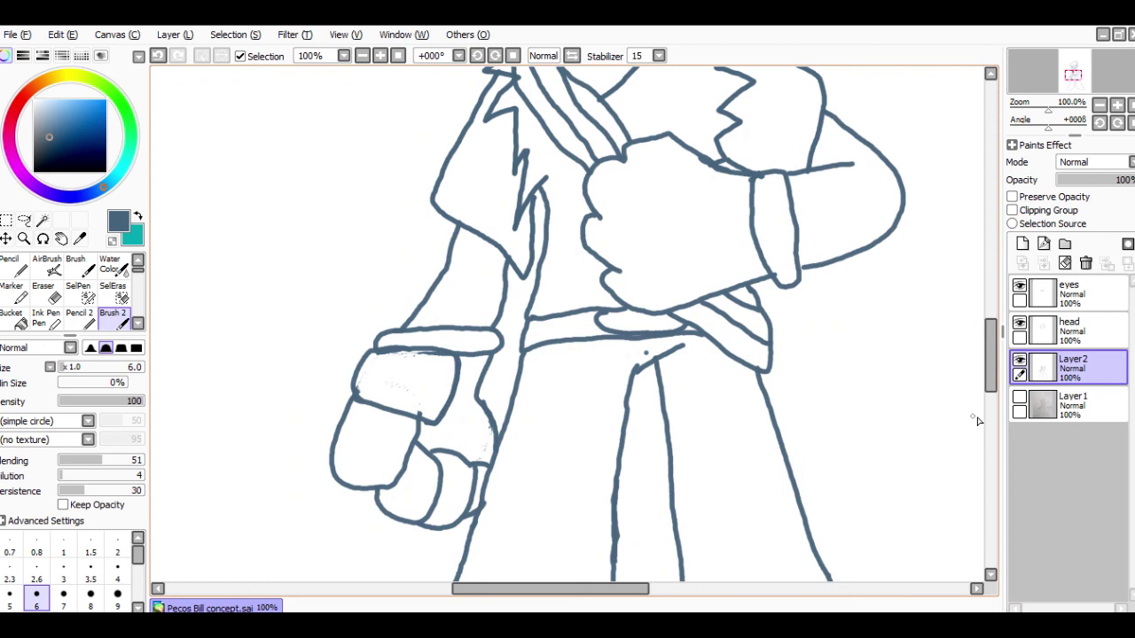
left_click(1020, 398)
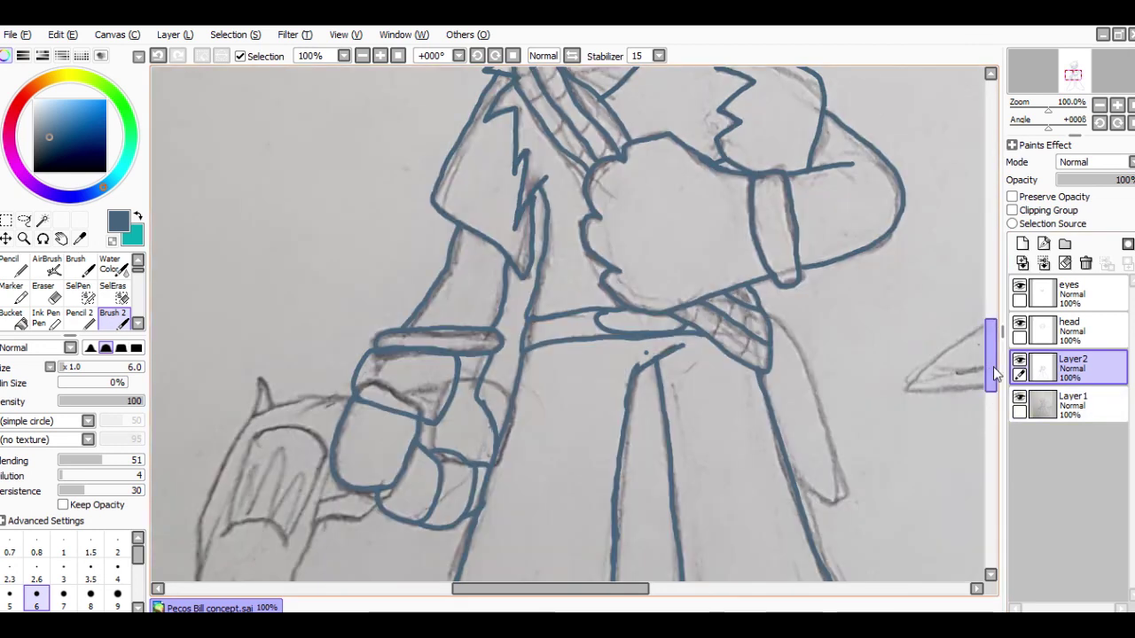
Step: Trace the flowing scarf tail beside the head from the neck through its zigzag folds and pointed tips, including the small jagged upper tip
left_click_drag(992, 368, 1011, 310)
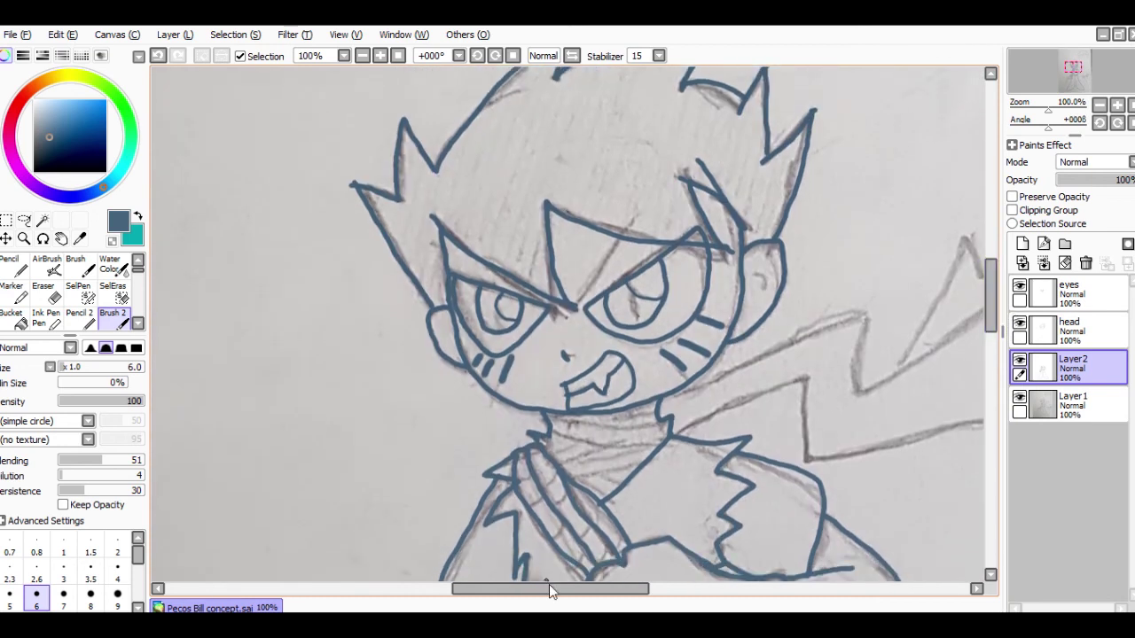
left_click_drag(584, 588, 659, 587)
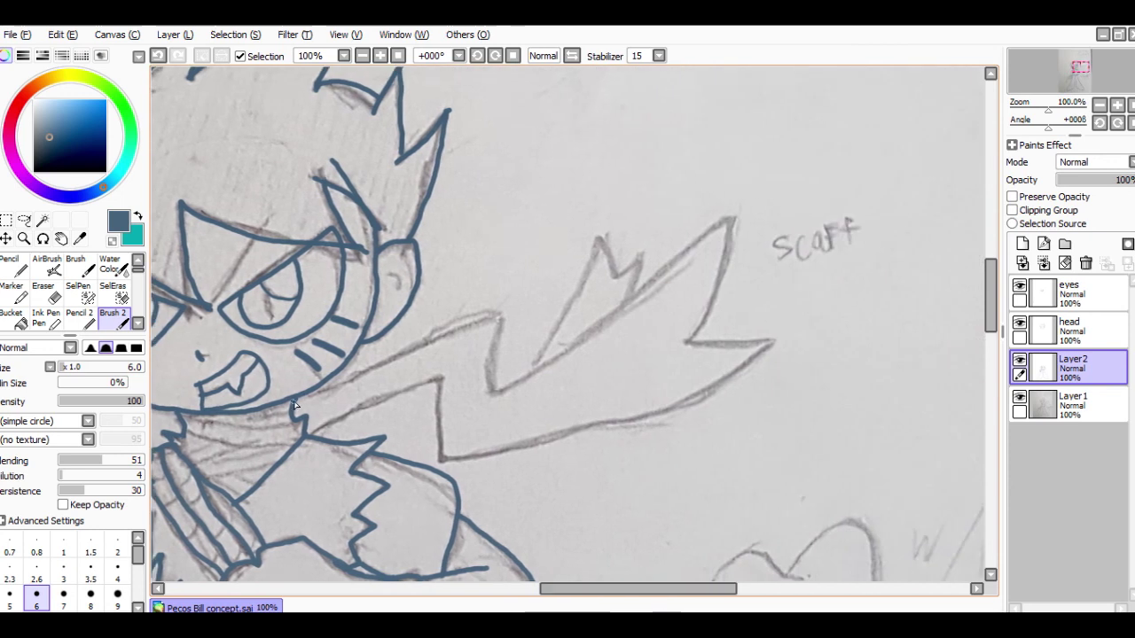
mouse_move(297, 402)
left_mouse_down()
mouse_move(496, 317)
mouse_move(505, 383)
mouse_move(535, 372)
mouse_move(630, 309)
mouse_move(731, 211)
mouse_move(712, 312)
mouse_move(685, 343)
mouse_move(773, 344)
left_mouse_up()
mouse_move(732, 375)
left_mouse_down()
mouse_move(605, 423)
mouse_move(438, 461)
mouse_move(436, 382)
mouse_move(305, 437)
left_mouse_up()
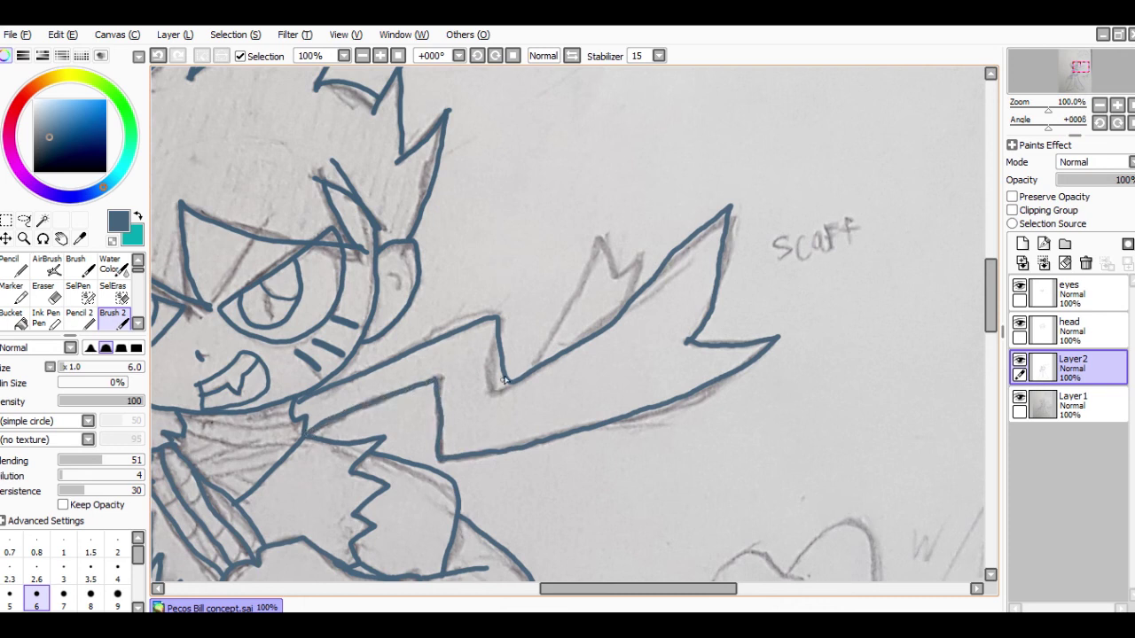
mouse_move(530, 372)
left_mouse_down()
mouse_move(602, 236)
mouse_move(624, 276)
mouse_move(638, 258)
mouse_move(633, 302)
mouse_move(541, 347)
left_mouse_up()
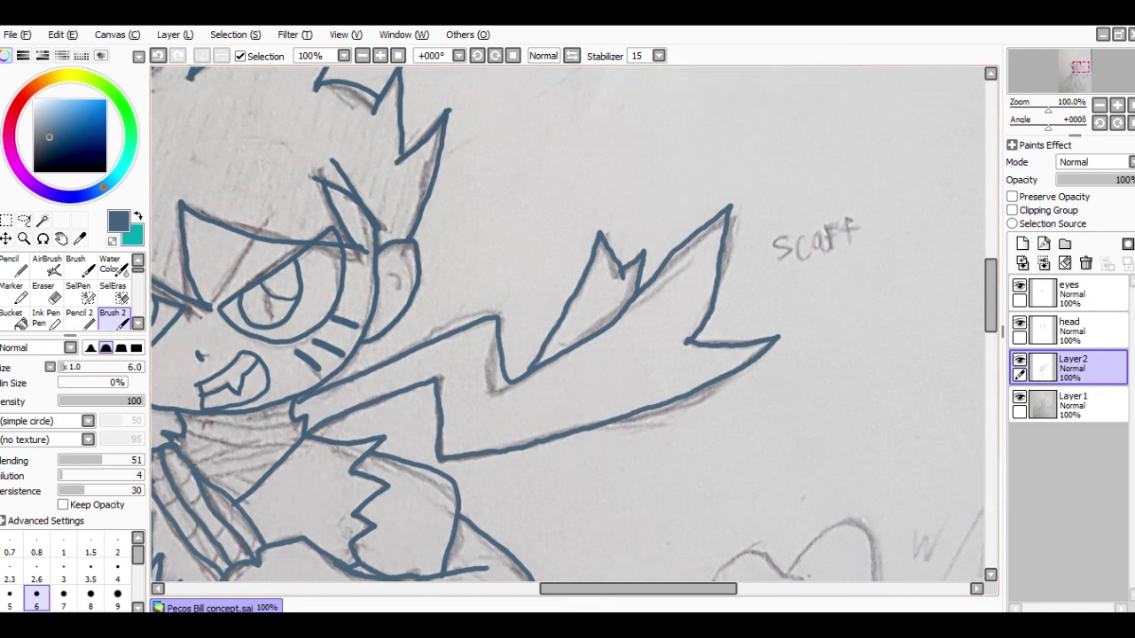
Step: Set the brush size to 4 and trace the jagged fur fringe across the lower part of both legs
left_click(1101, 105)
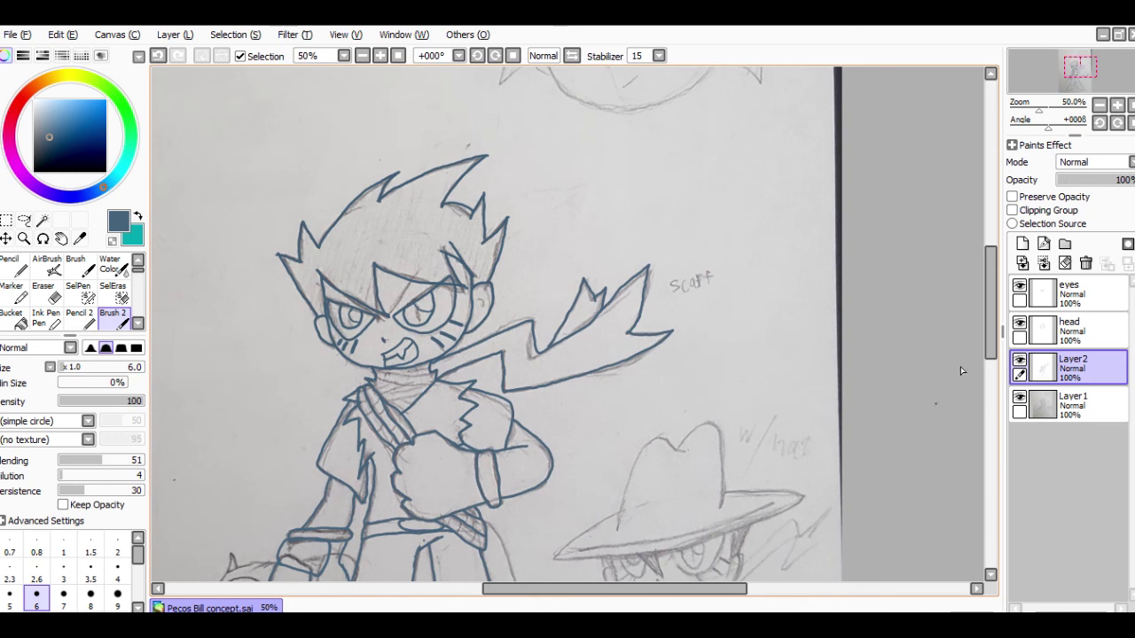
left_click_drag(995, 314, 990, 406)
left_click(63, 545)
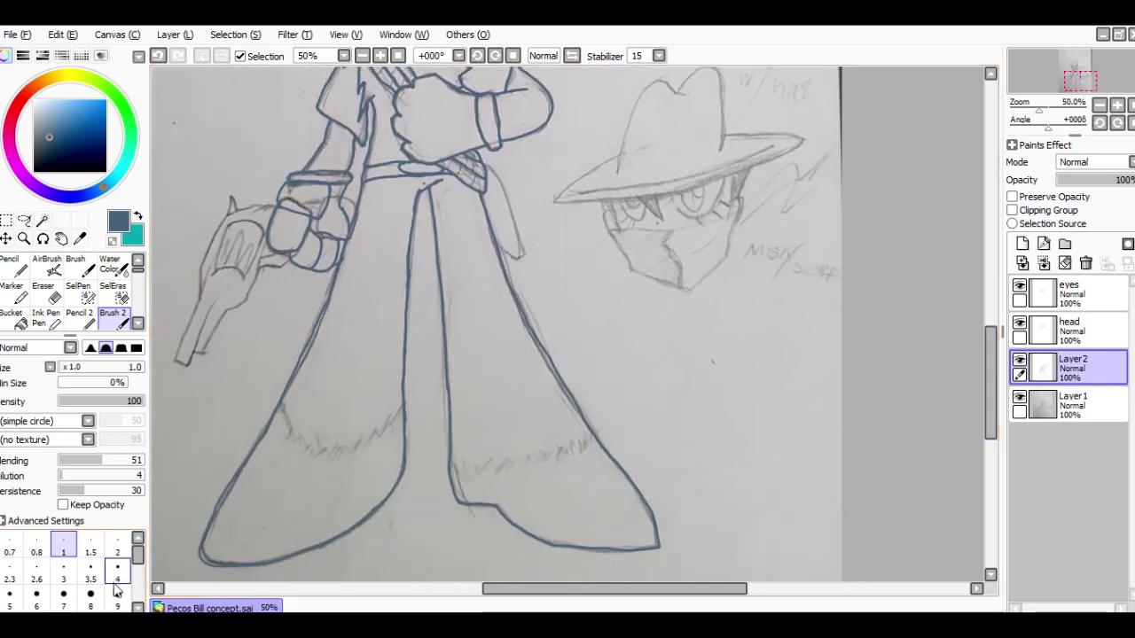
left_click(117, 572)
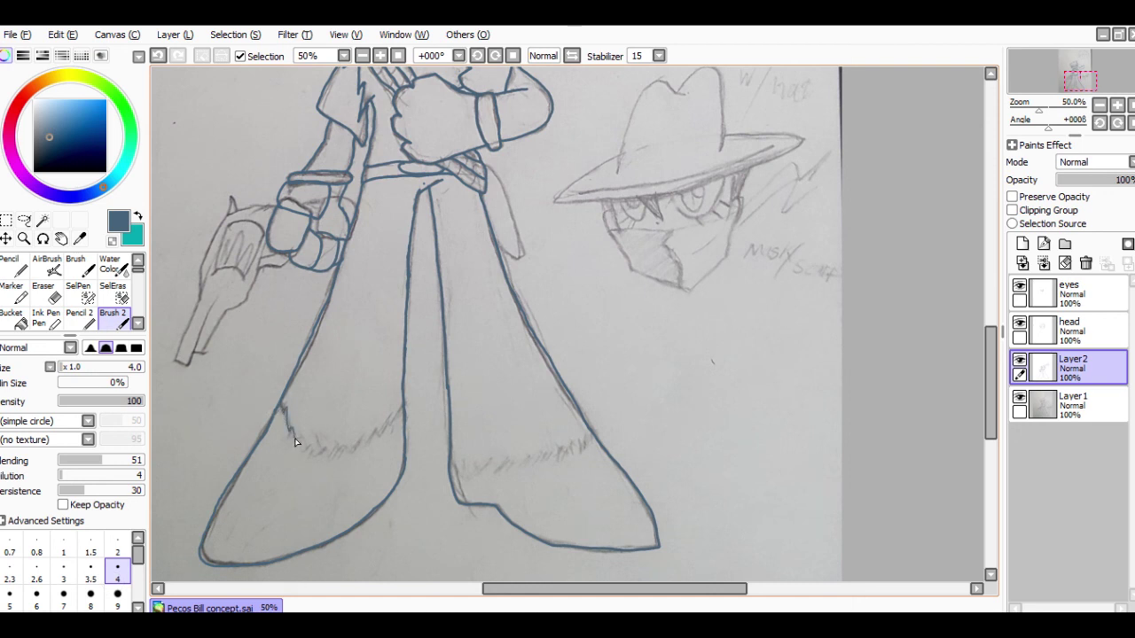
mouse_move(295, 439)
left_mouse_down()
mouse_move(309, 464)
mouse_move(338, 452)
left_mouse_up()
left_click_drag(376, 432, 401, 413)
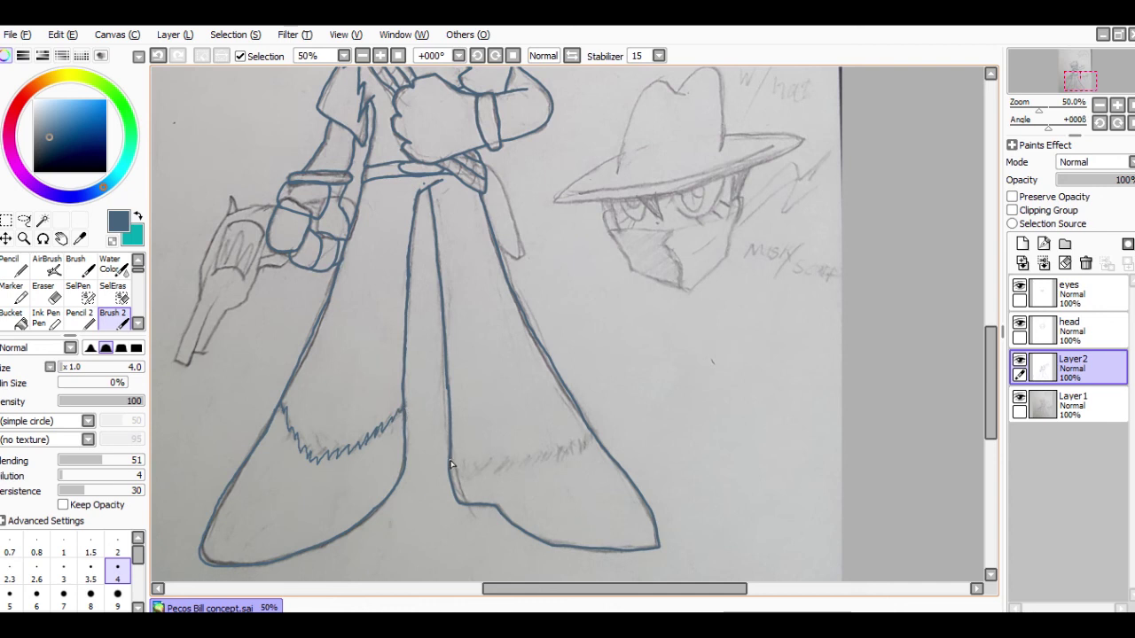
mouse_move(455, 467)
left_mouse_down()
mouse_move(481, 477)
mouse_move(514, 461)
mouse_move(532, 468)
left_mouse_up()
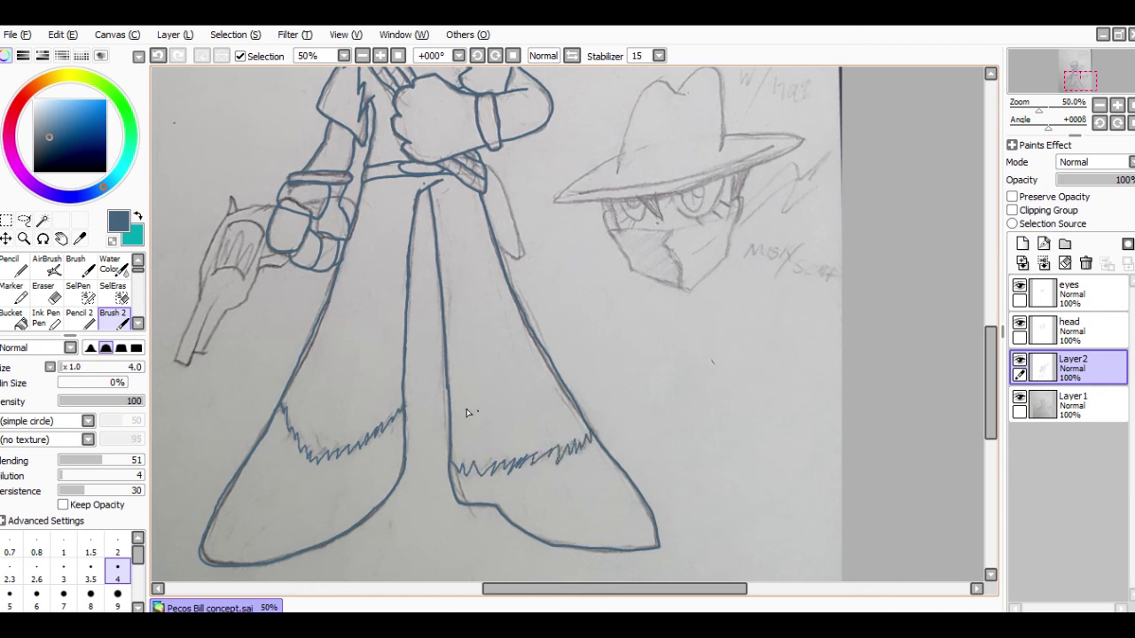
Step: Set the brush size back to 6 and trace the long rounded shape hanging at the hip beside the second leg
left_click(37, 600)
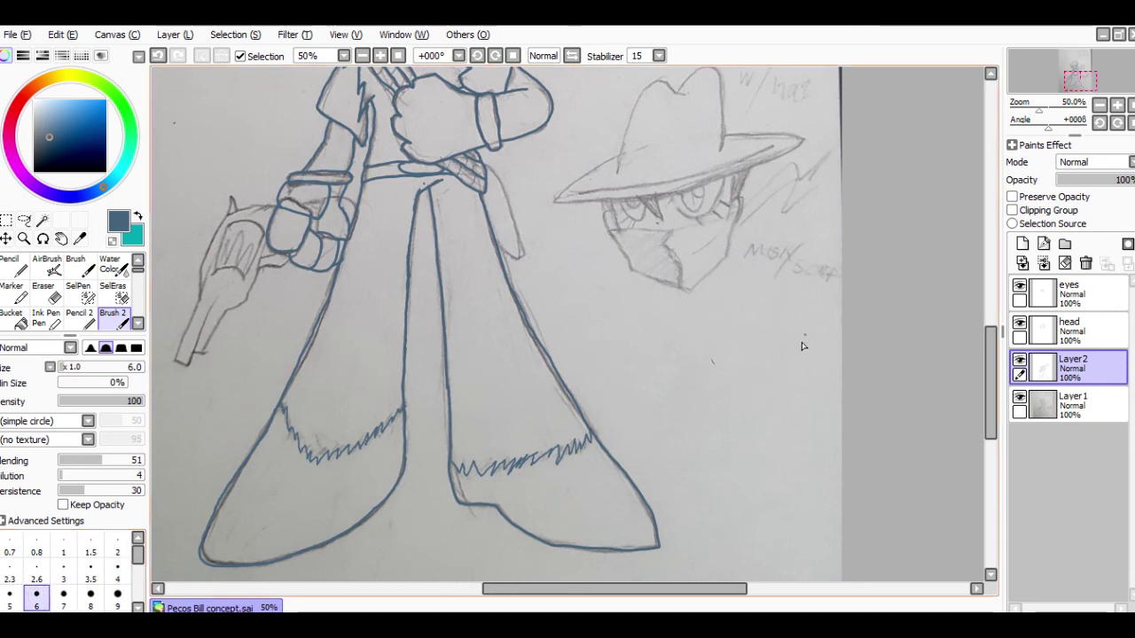
left_click(1119, 106)
left_click(1119, 105)
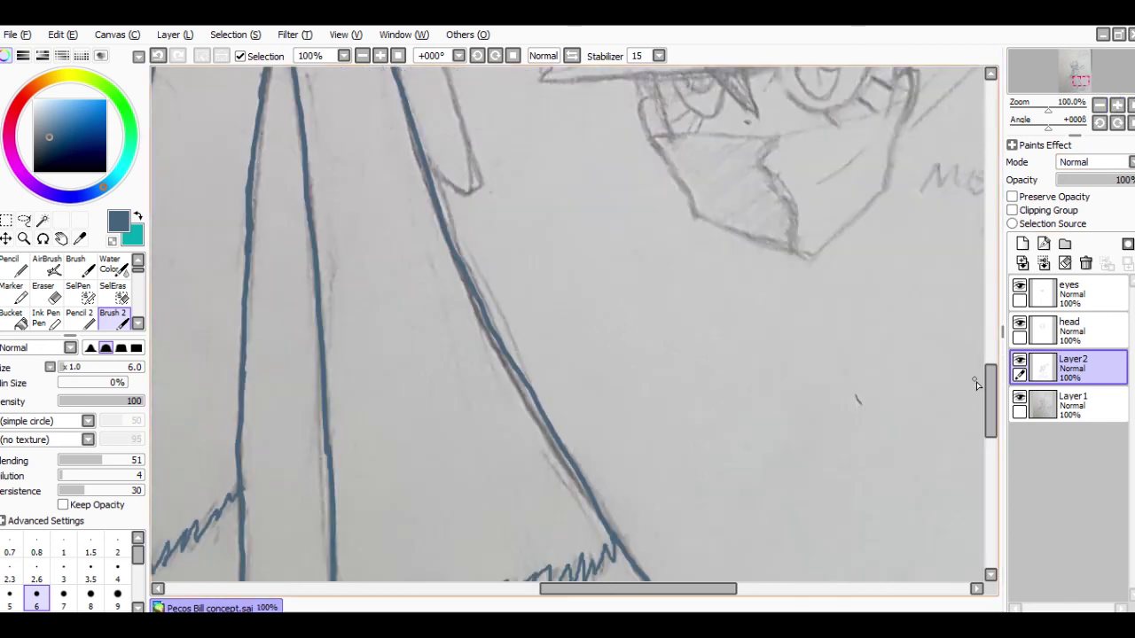
left_click_drag(991, 391, 991, 355)
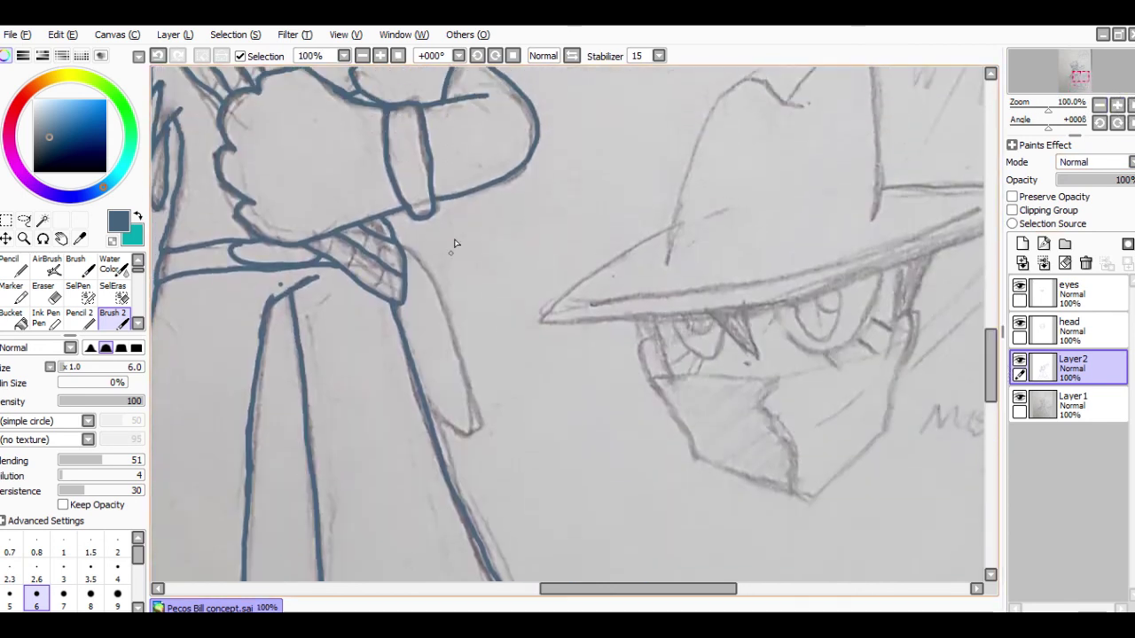
mouse_move(406, 251)
left_mouse_down()
mouse_move(469, 324)
mouse_move(489, 414)
mouse_move(486, 430)
mouse_move(434, 417)
left_mouse_up()
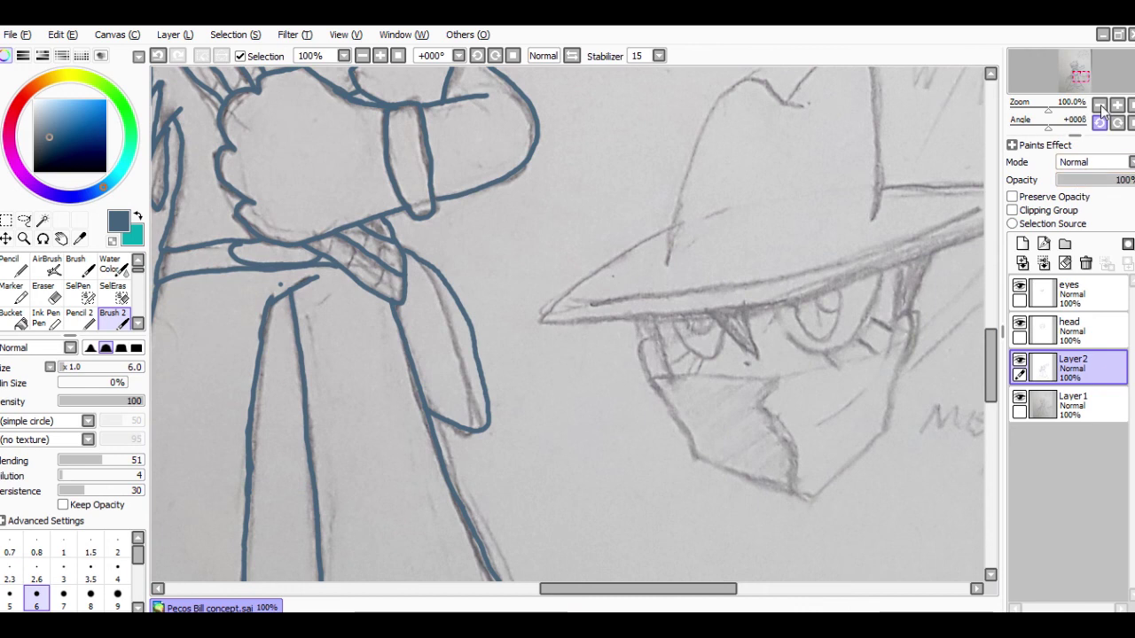
left_click(1100, 105)
left_click(1100, 105)
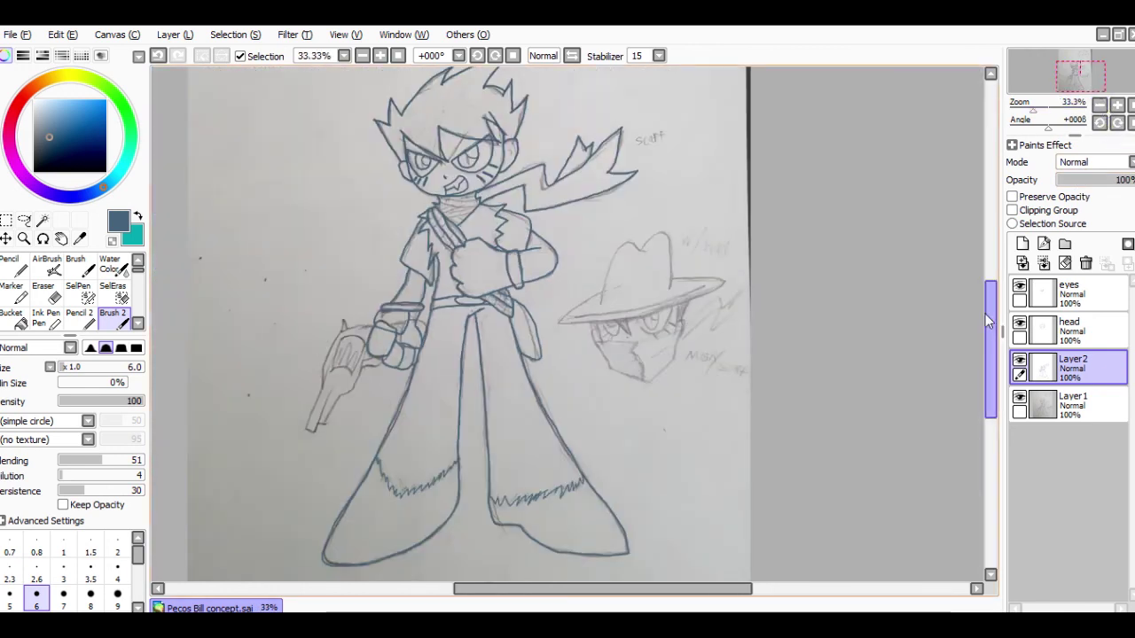
Step: Rename Layer2, which holds the body line art, as Body
left_click_drag(990, 323, 932, 312)
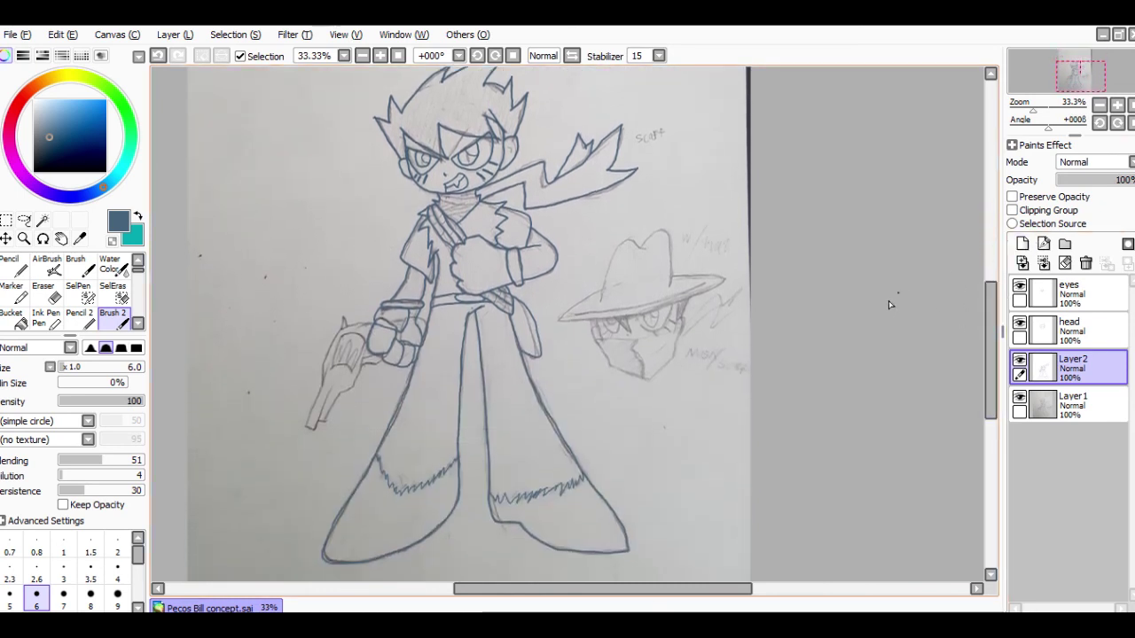
double_click(1078, 359)
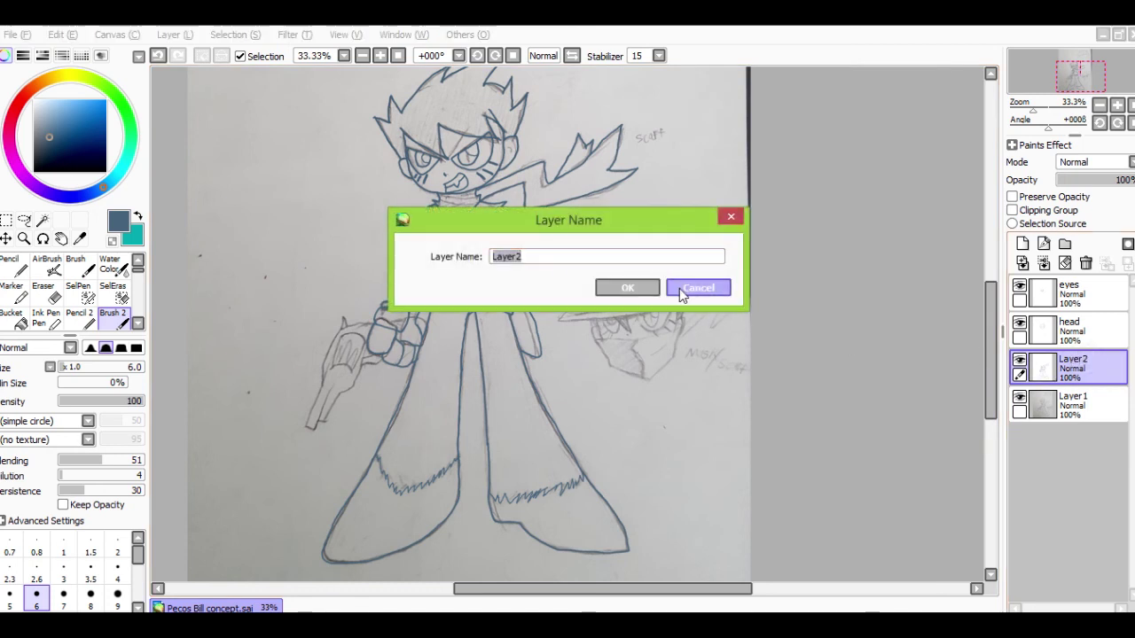
type("Body")
key("Return")
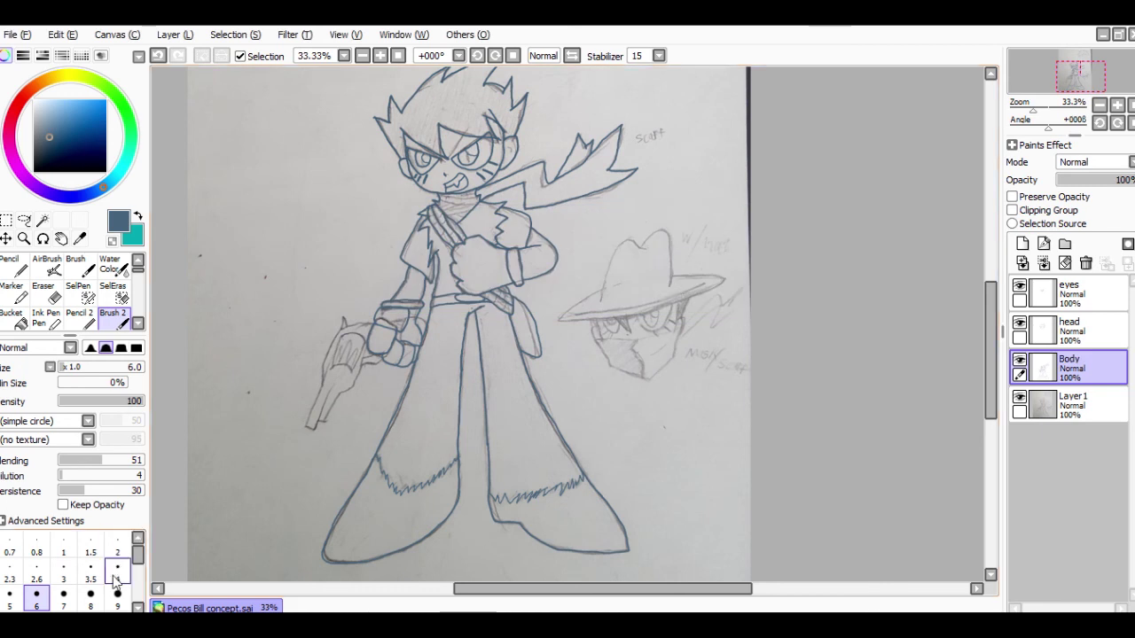
Step: Set the brush size to 5 and choose a darker slate blue, trying it with a test stroke beside the gun and undoing that stroke
left_click(10, 597)
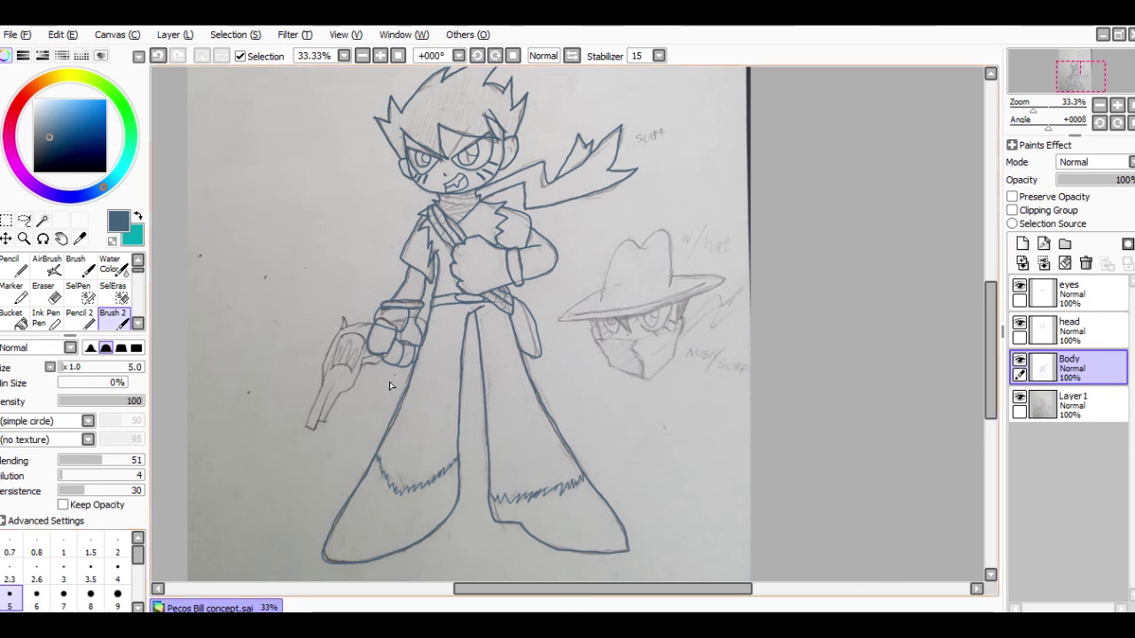
left_click(1119, 105)
left_click(1119, 105)
left_click(1119, 105)
left_click(1119, 104)
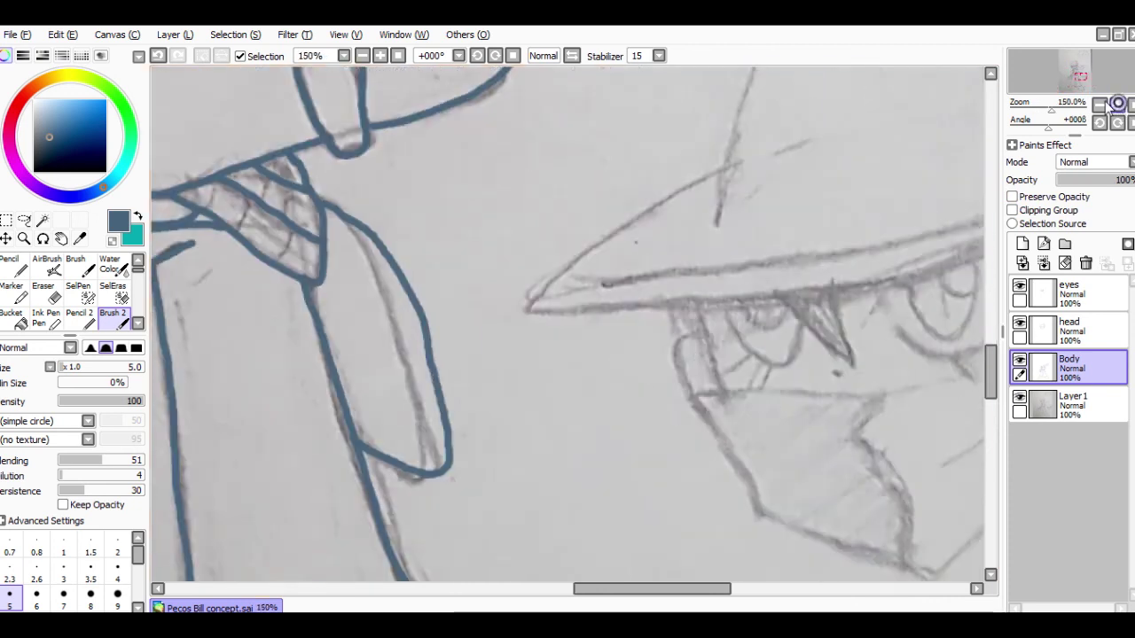
left_click_drag(610, 590, 446, 596)
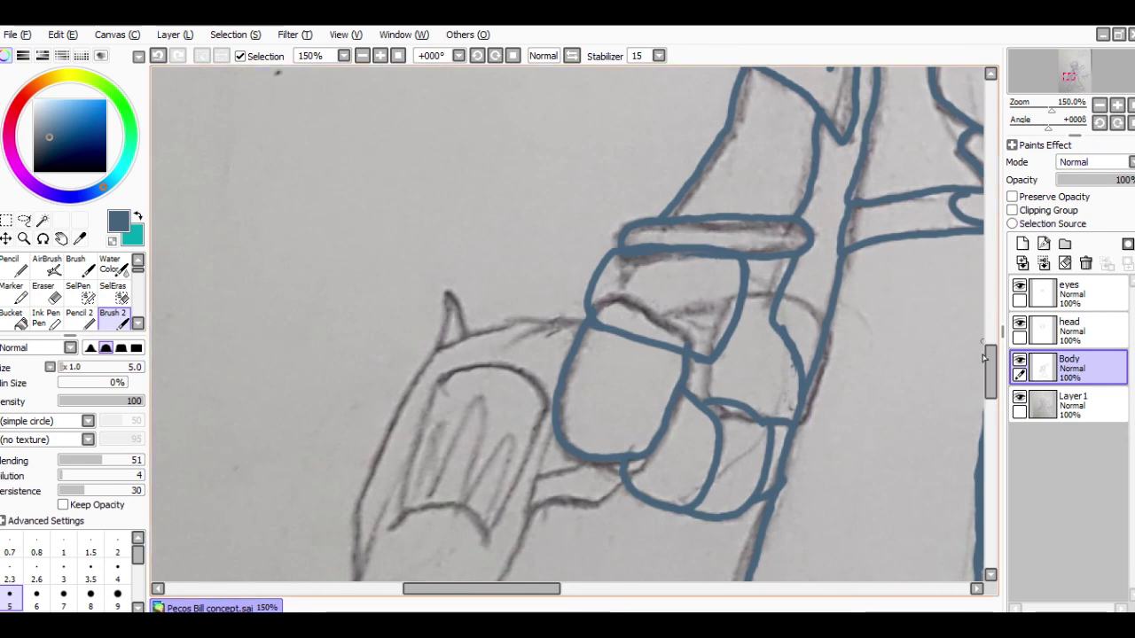
left_click_drag(991, 361, 993, 376)
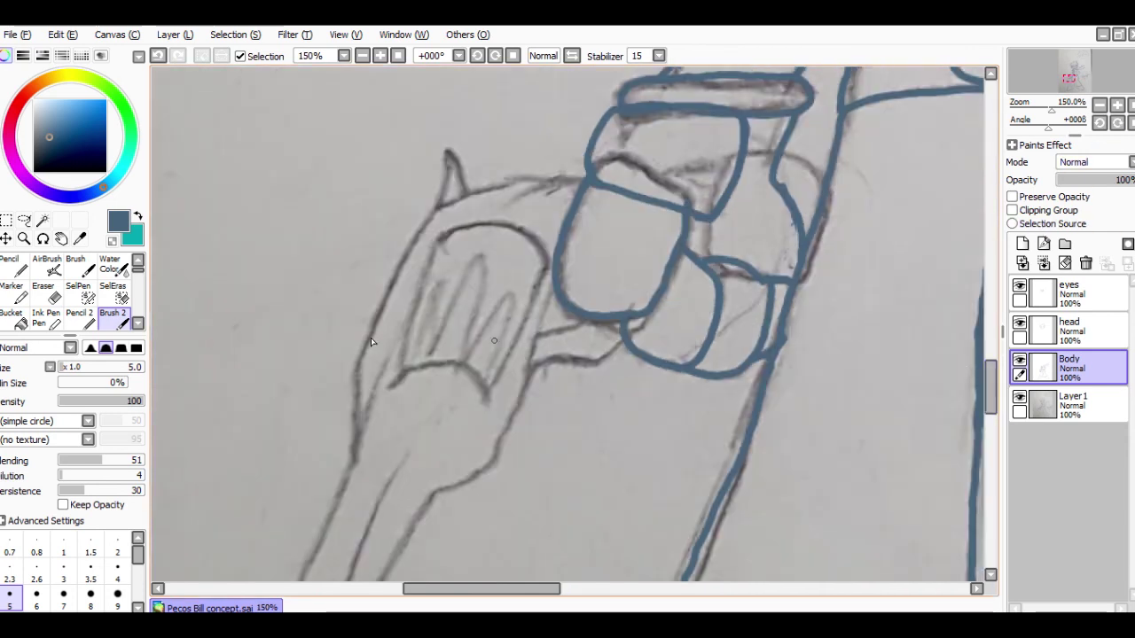
left_click(48, 138)
left_click(45, 134)
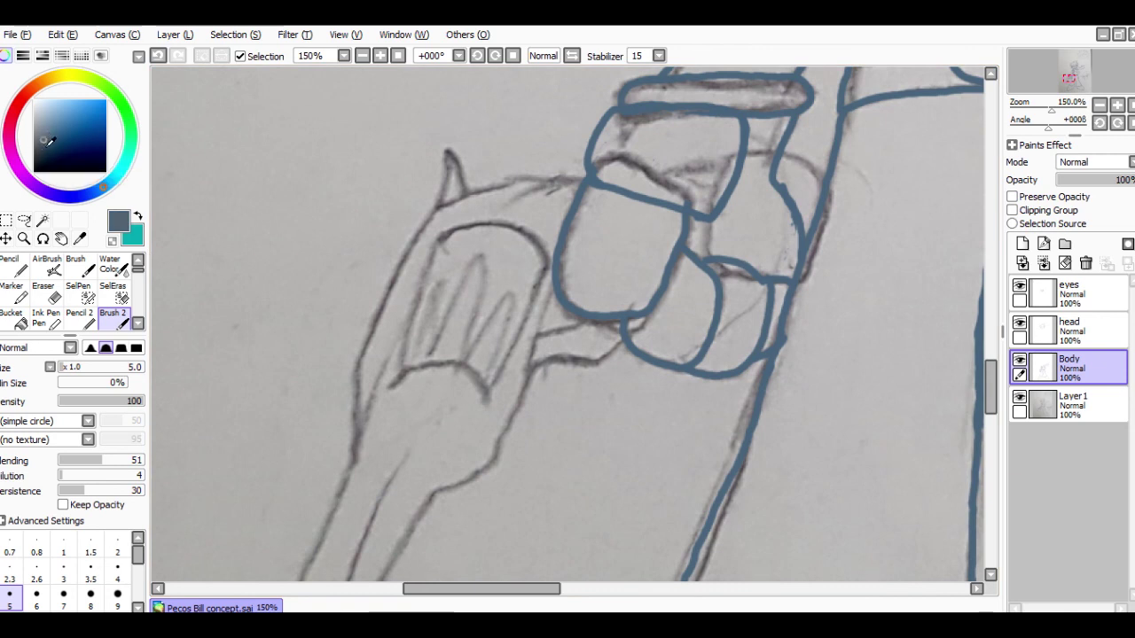
left_click(44, 143)
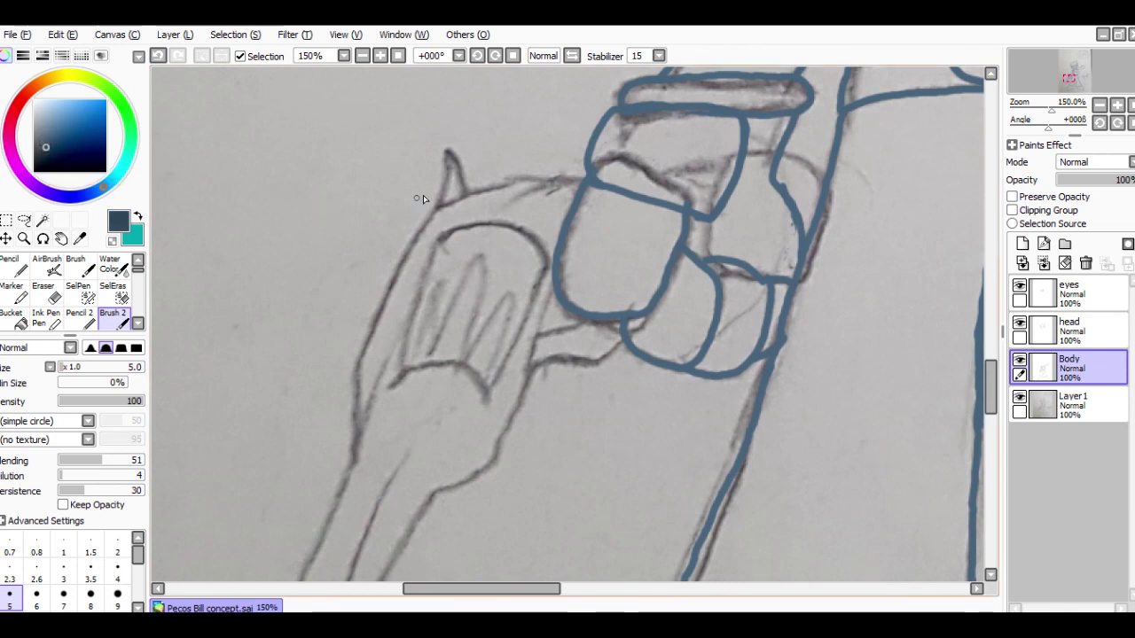
mouse_move(345, 205)
left_mouse_down()
mouse_move(335, 284)
mouse_move(392, 280)
left_mouse_up()
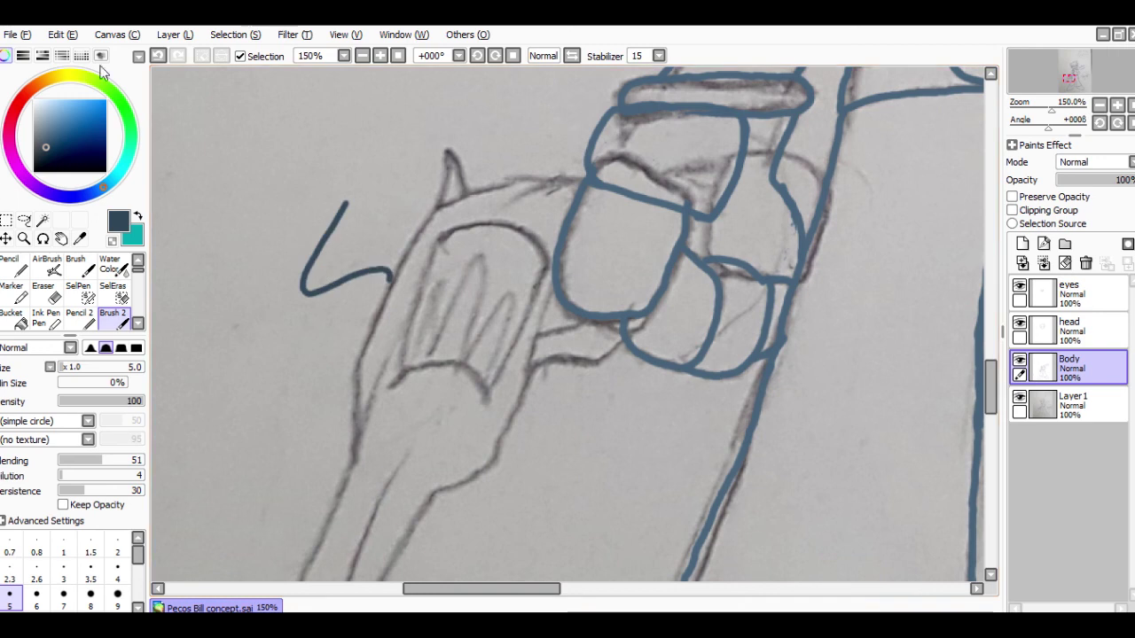
left_click(152, 59)
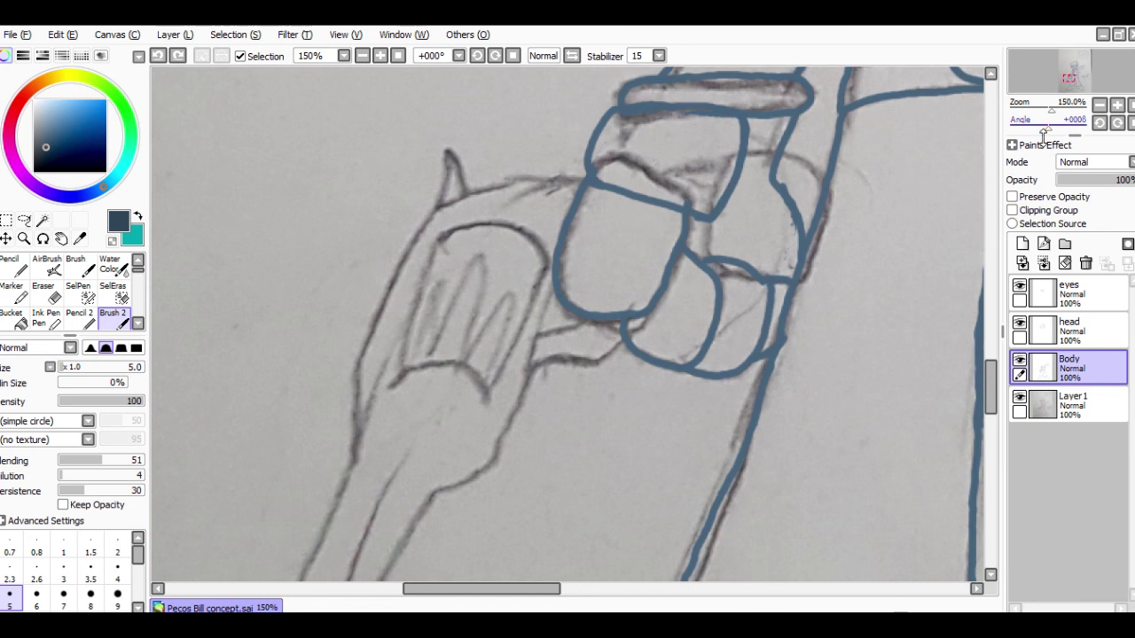
Step: Add a new layer directly above the Body layer and name it Firearm
left_click(1025, 245)
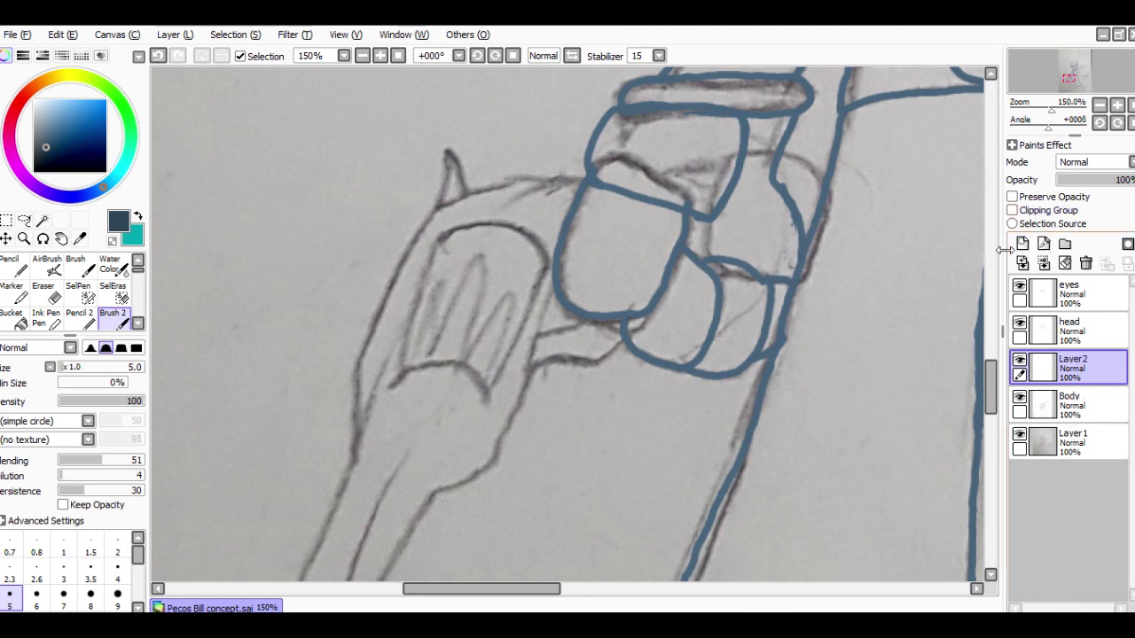
double_click(1033, 377)
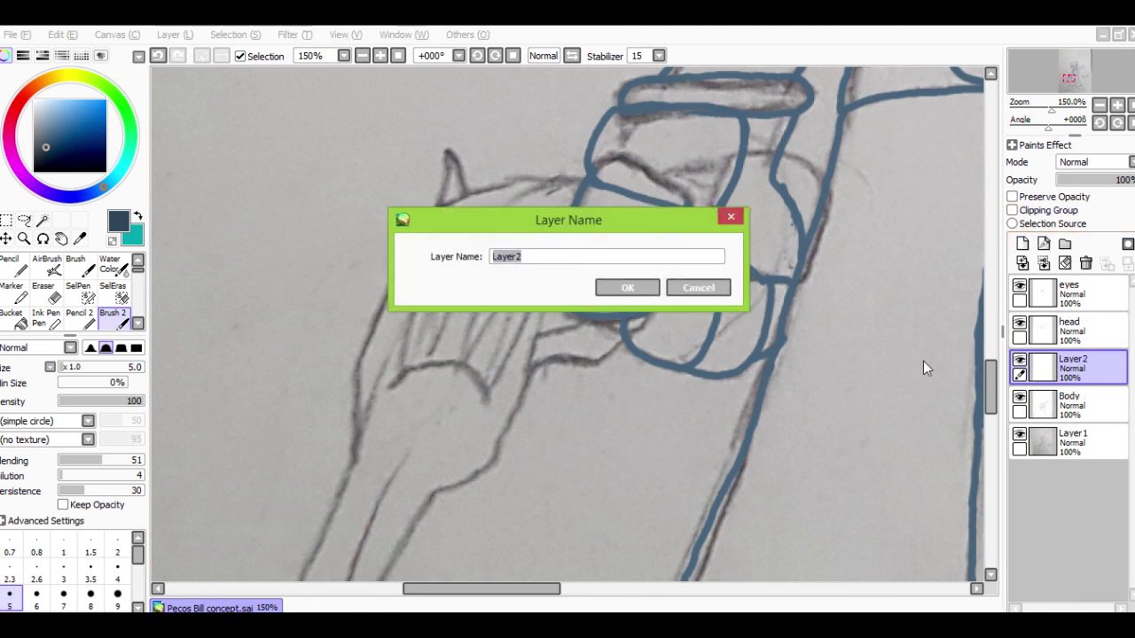
type("Firearm")
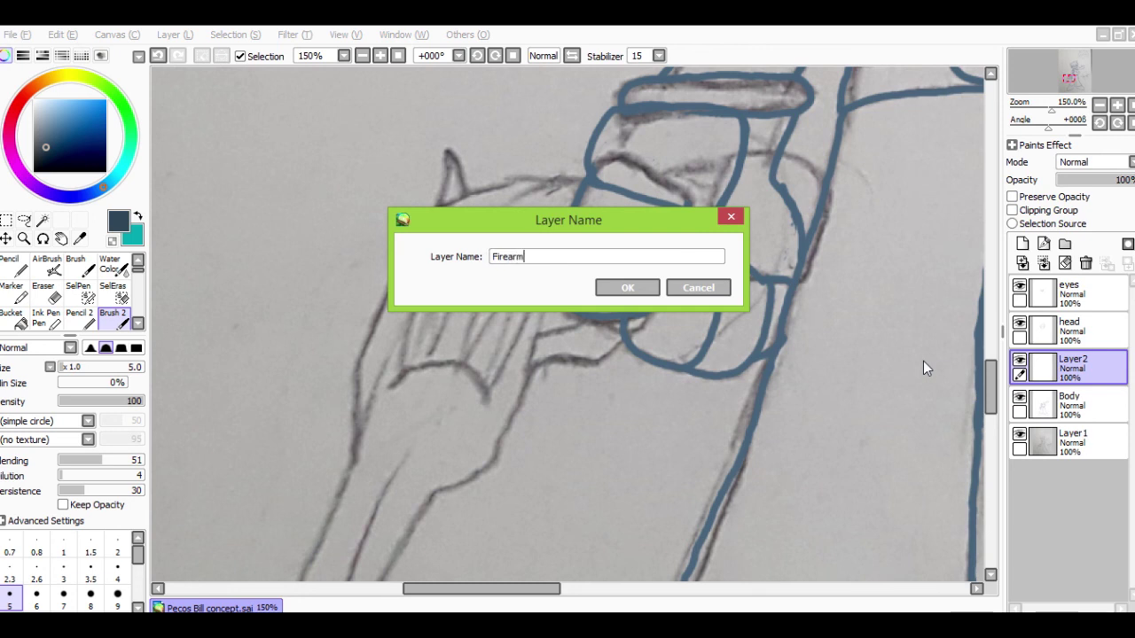
key("Return")
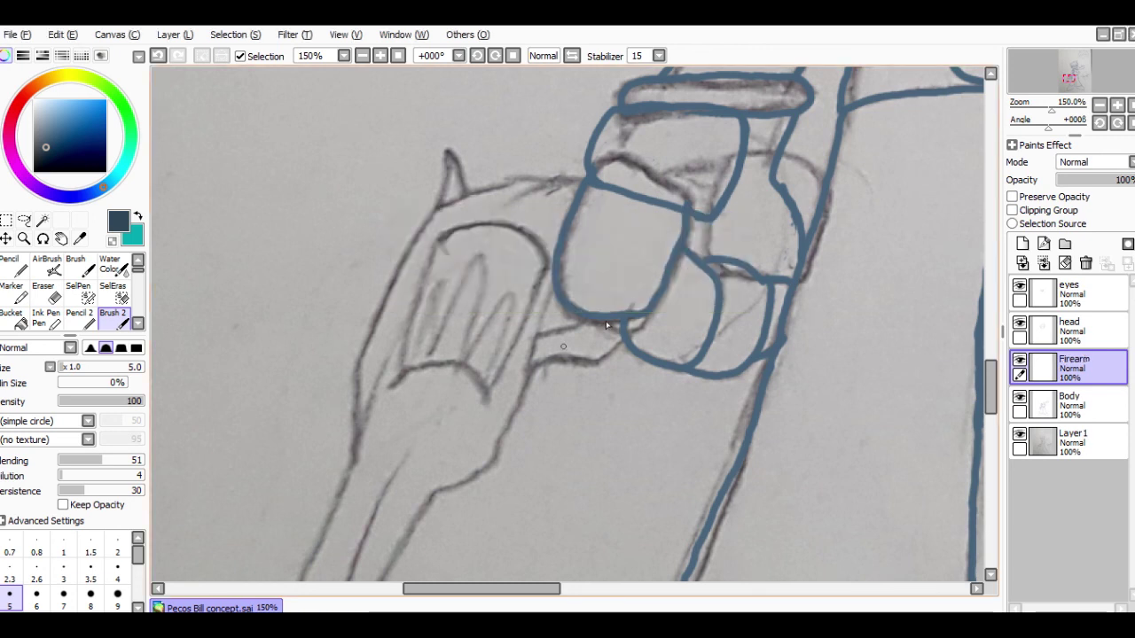
Step: Hide the Body layer and trace the gun's top edge from the hammer, around the grip end and back along its underside to the frame
left_click(1019, 399)
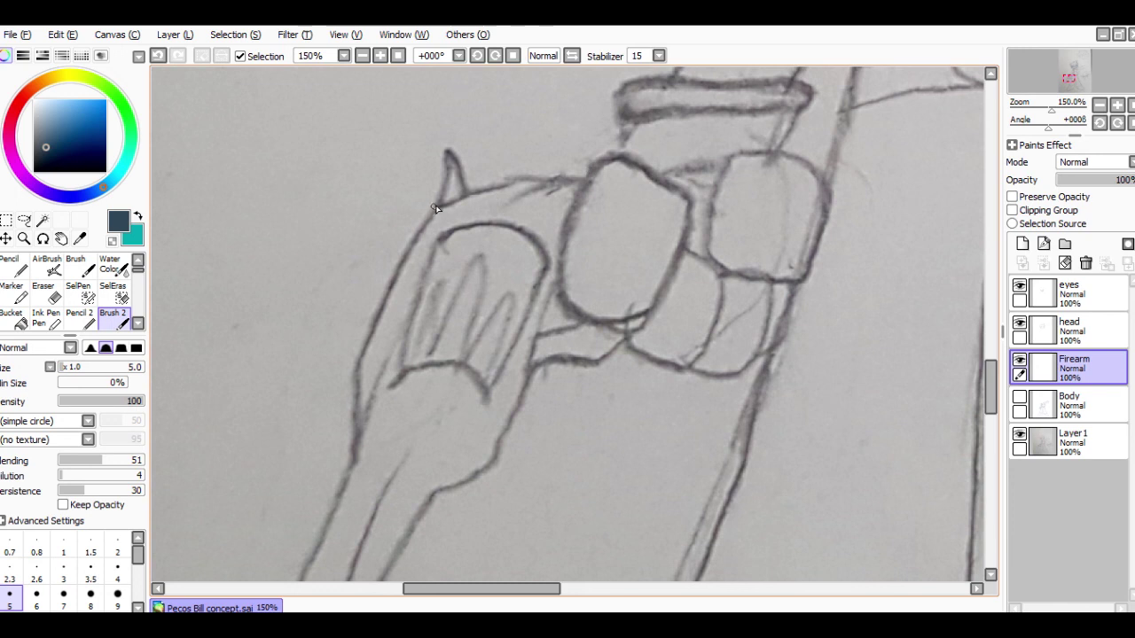
mouse_move(436, 210)
left_mouse_down()
mouse_move(535, 180)
mouse_move(635, 179)
left_mouse_up()
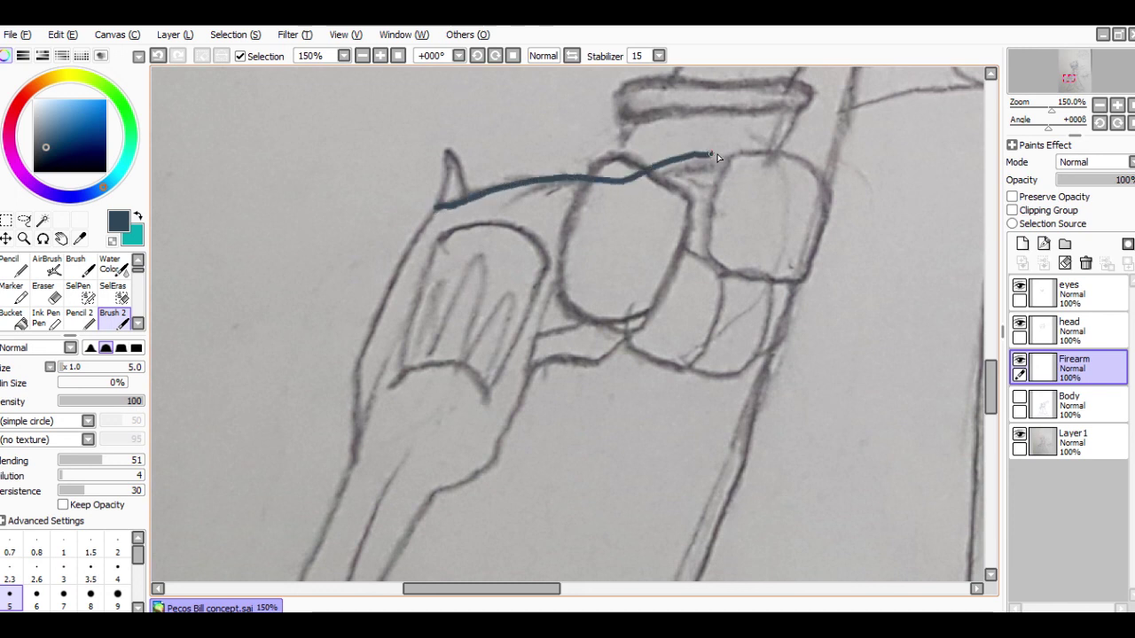
mouse_move(777, 163)
left_mouse_down()
mouse_move(771, 276)
mouse_move(737, 280)
left_mouse_up()
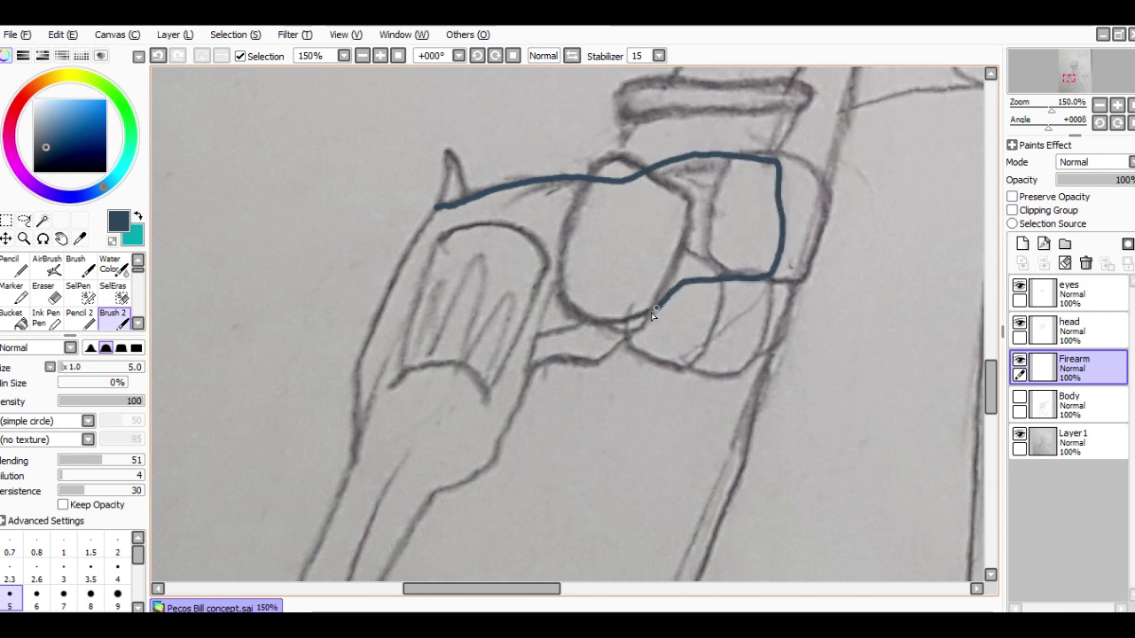
mouse_move(651, 312)
left_mouse_down()
mouse_move(596, 365)
mouse_move(563, 363)
mouse_move(522, 386)
left_mouse_up()
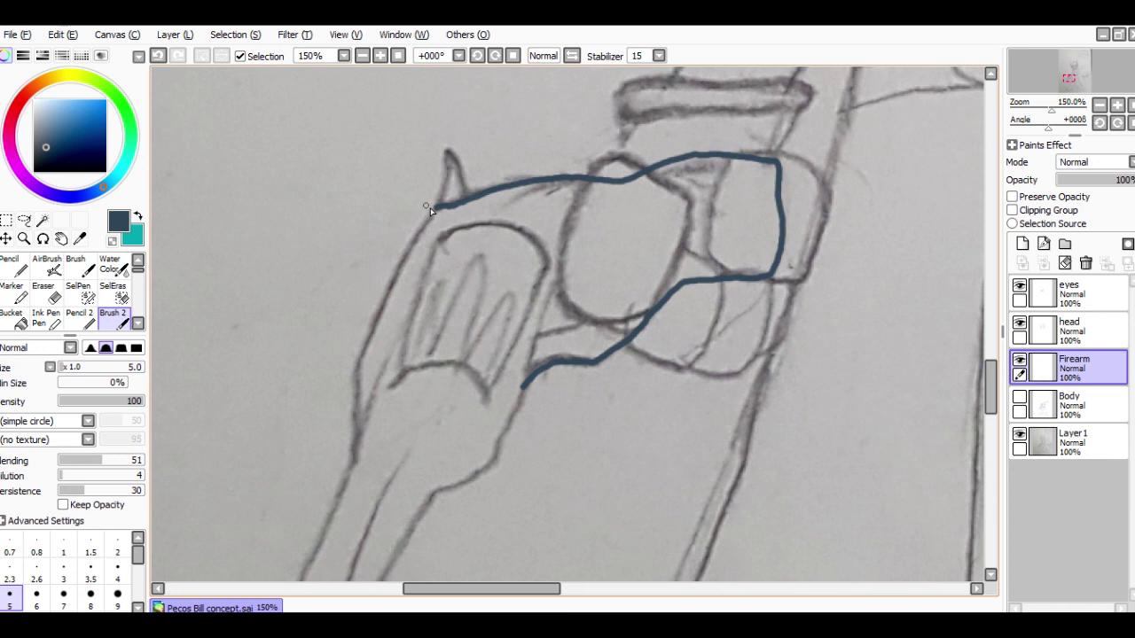
Step: Trace the revolver frame's upper edge from the hammer to the start of the barrel in dark blue on the Firearm layer
left_click_drag(443, 207, 412, 268)
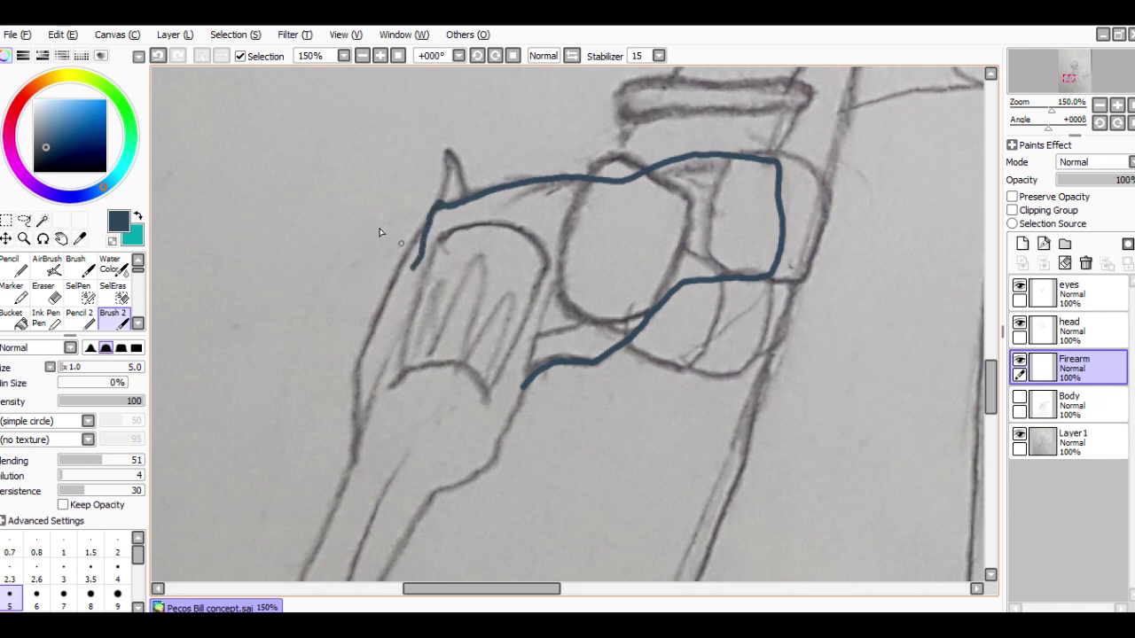
left_click(157, 57)
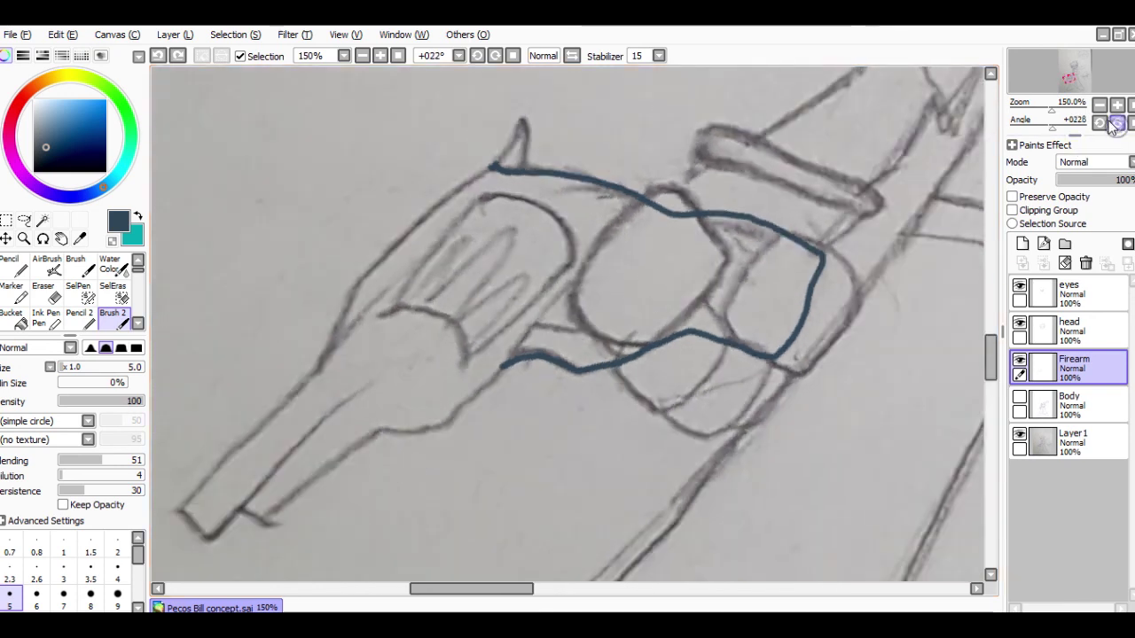
left_click(1101, 123)
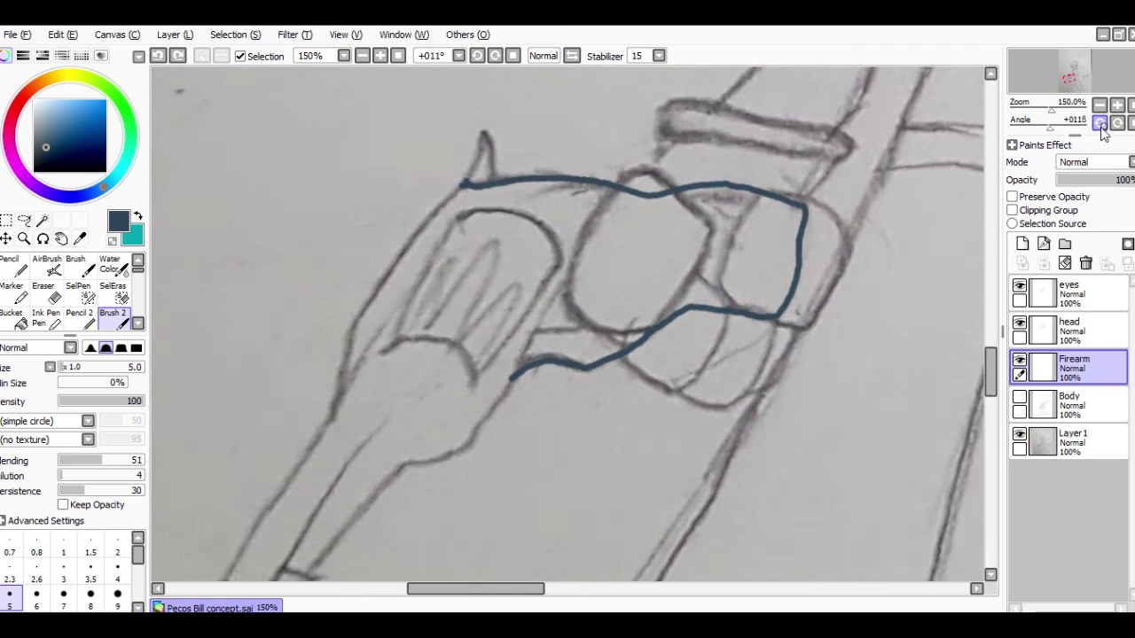
left_click(1100, 123)
left_click(1101, 123)
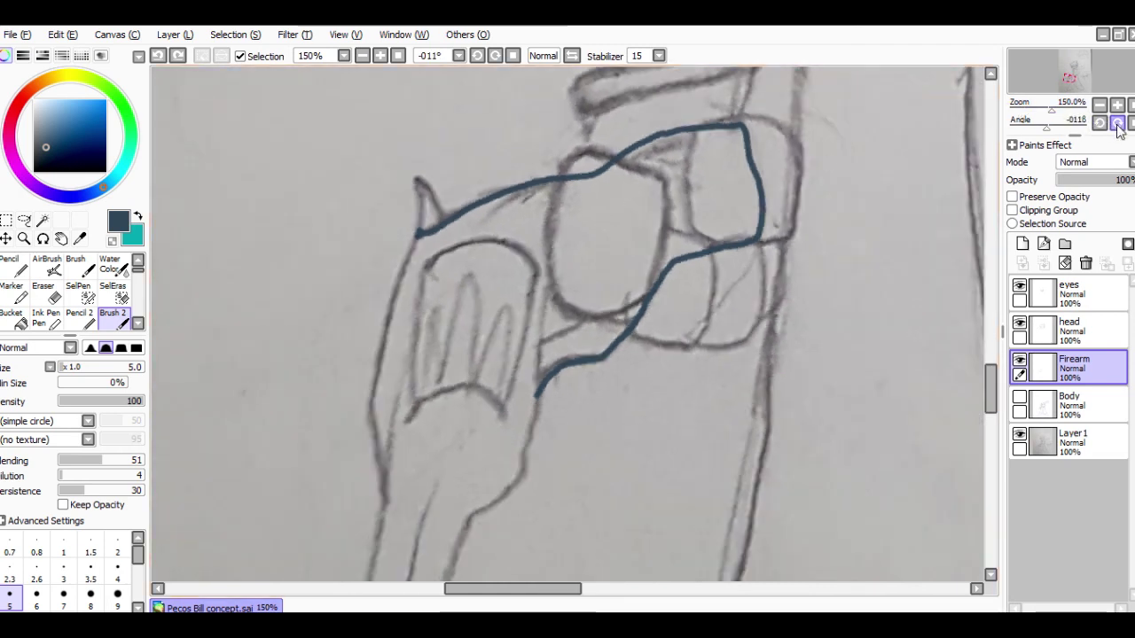
left_click(1118, 124)
left_click(1118, 123)
left_click(1118, 123)
left_click(1118, 123)
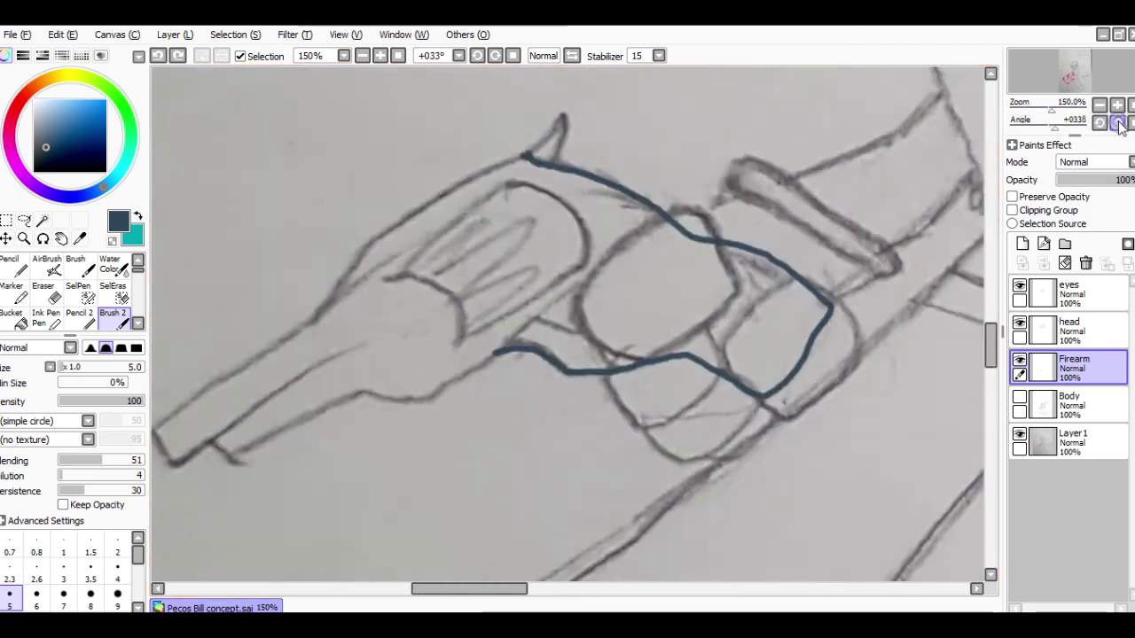
left_click(1118, 124)
left_click(1119, 123)
left_click(1118, 123)
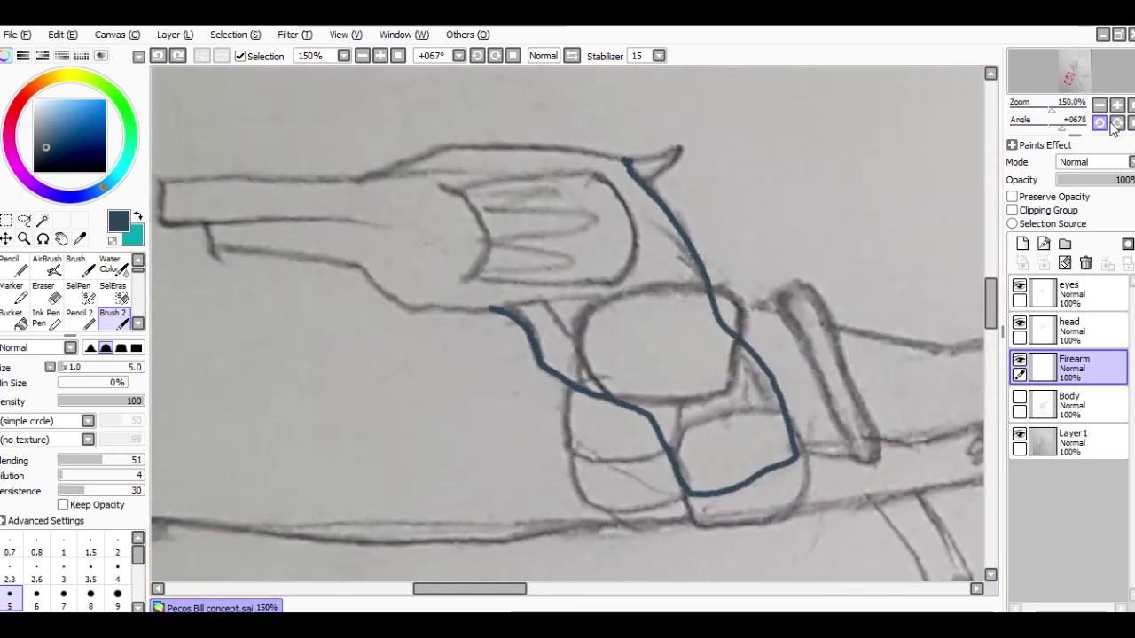
left_click(1118, 123)
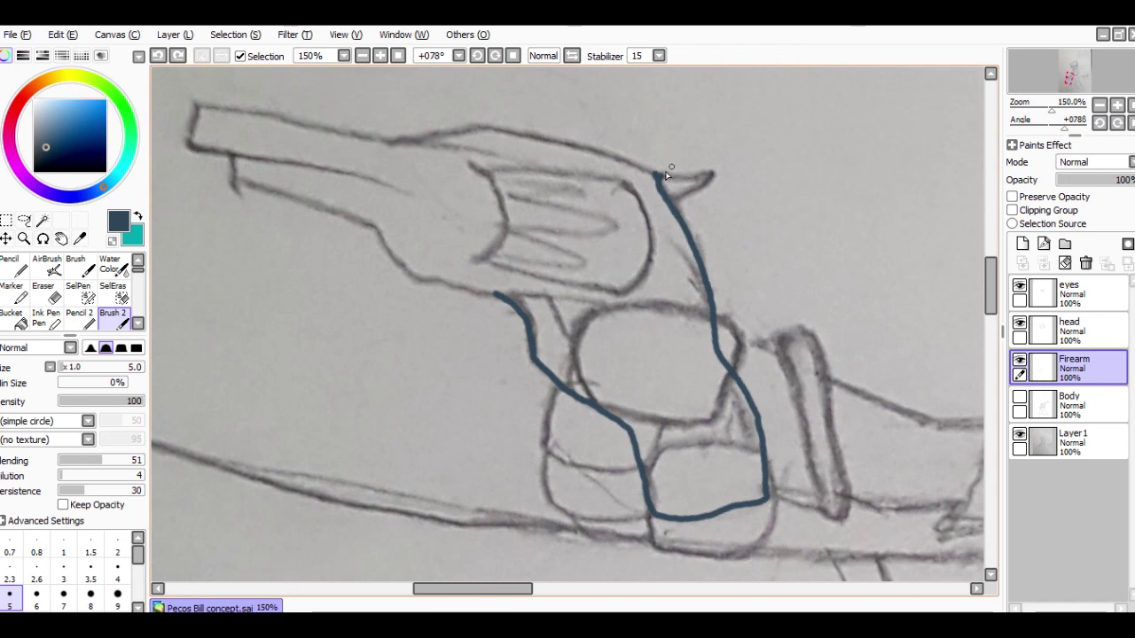
left_click_drag(656, 173, 477, 126)
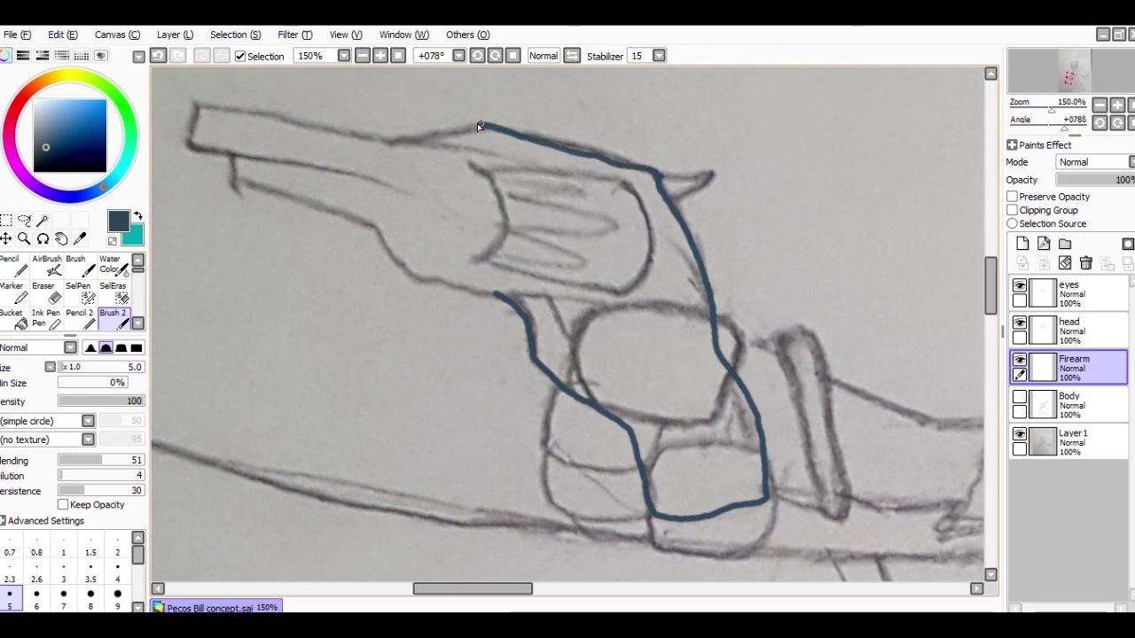
left_click_drag(397, 140, 392, 138)
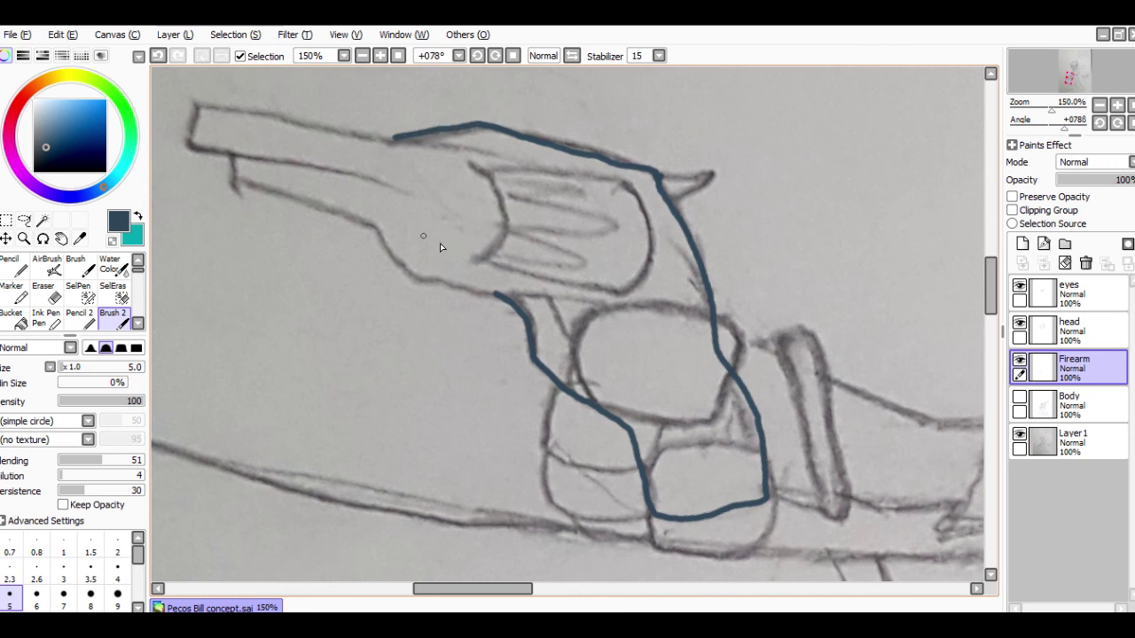
Step: Trace the revolver's barrel, the rod housing beneath it and the frame's lower edge back to the hand
mouse_move(500, 297)
left_mouse_down()
mouse_move(413, 277)
mouse_move(368, 228)
left_mouse_up()
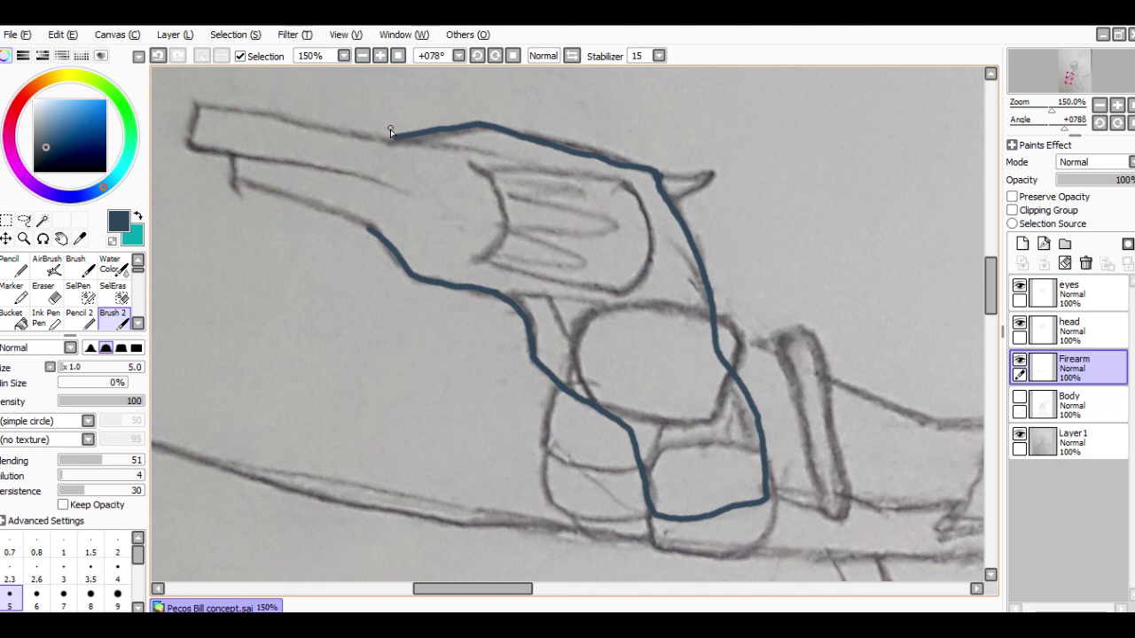
left_click_drag(397, 140, 204, 105)
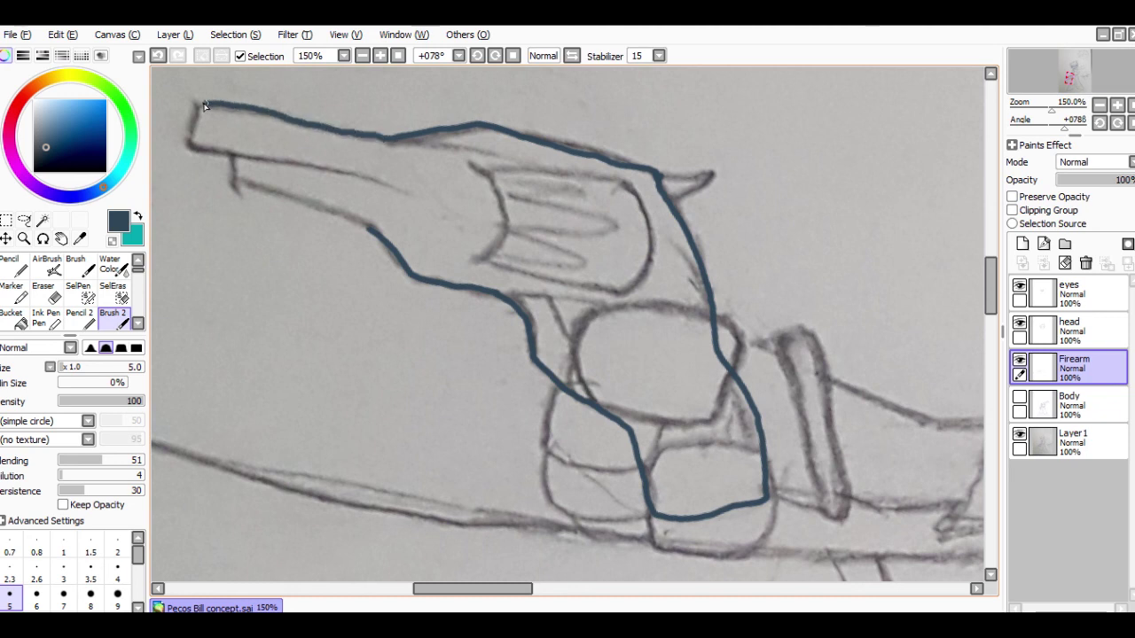
left_click_drag(180, 142, 392, 182)
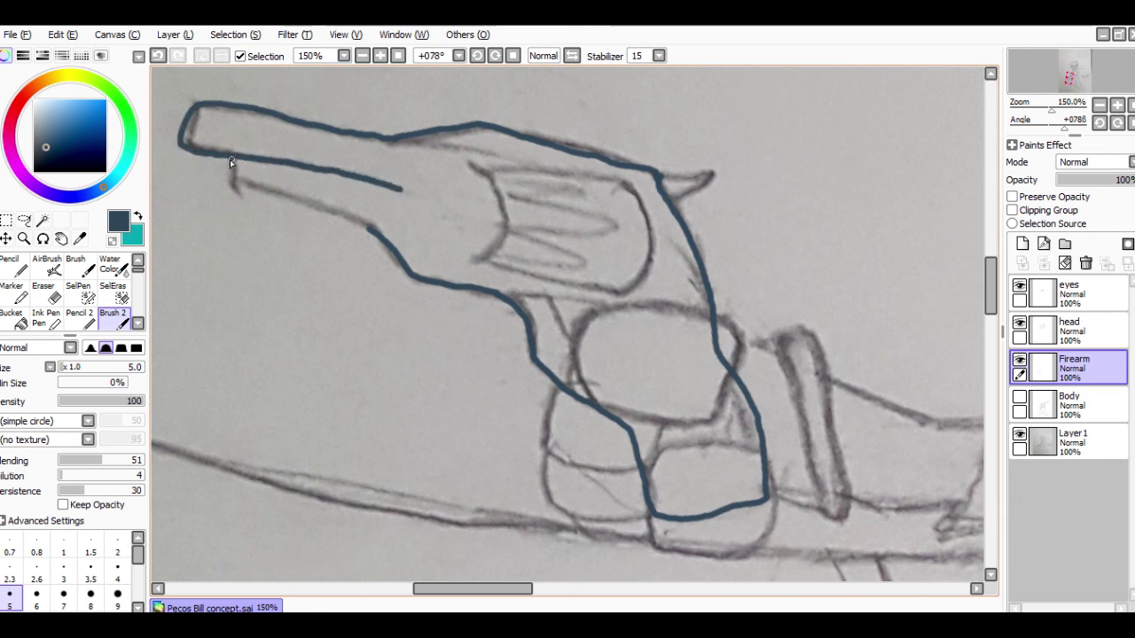
mouse_move(230, 160)
left_mouse_down()
mouse_move(232, 177)
mouse_move(261, 196)
mouse_move(364, 226)
left_mouse_up()
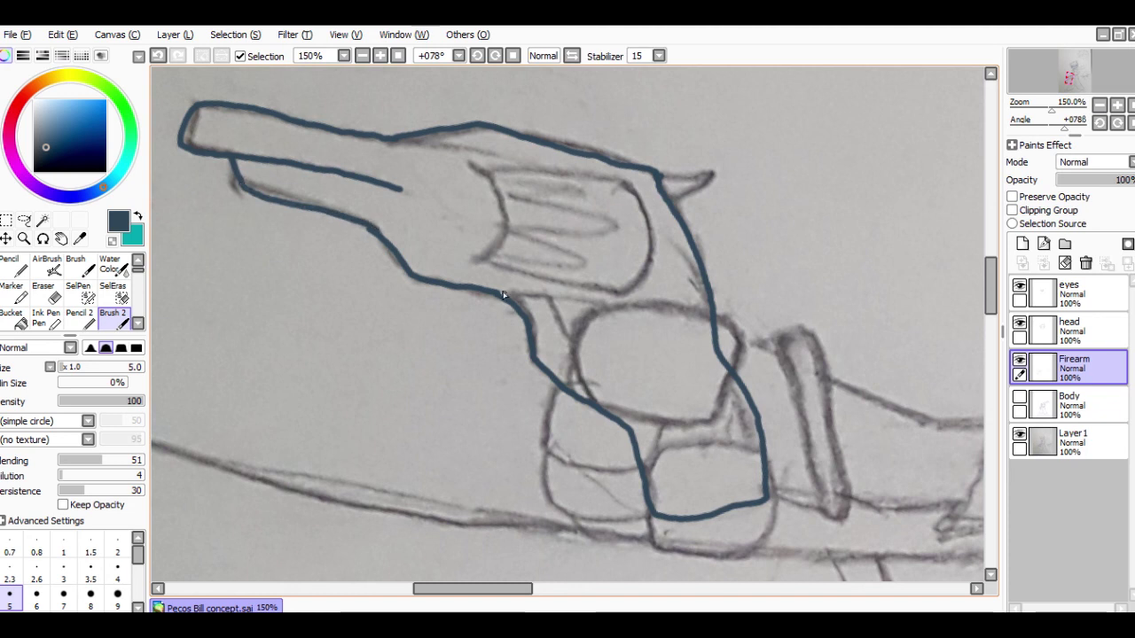
left_click_drag(508, 298, 602, 307)
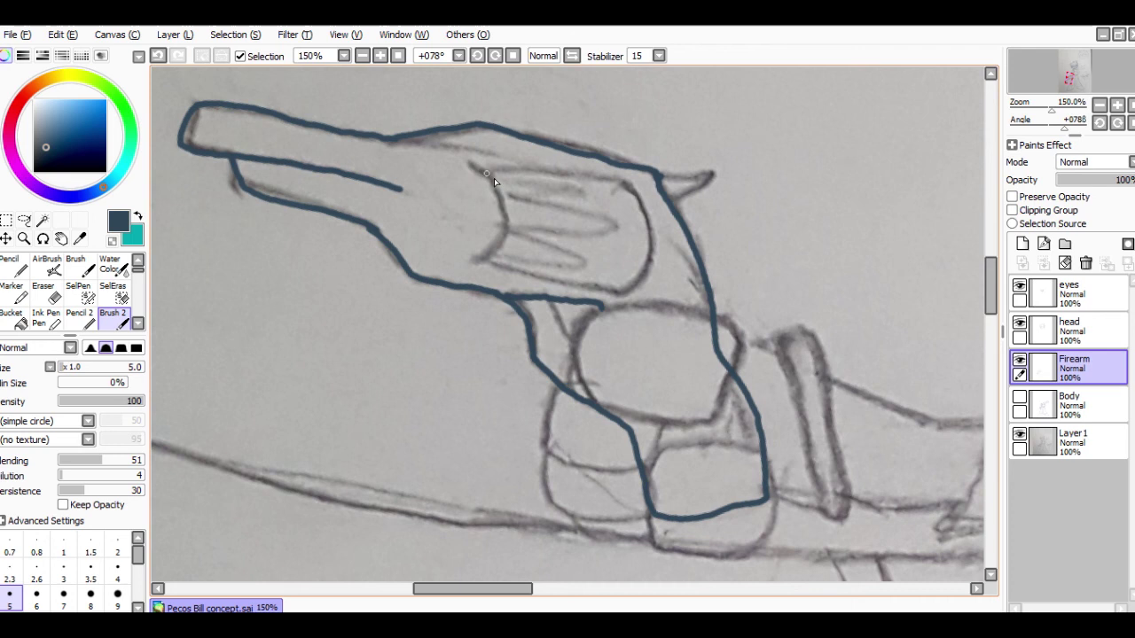
Step: Trace the revolver's cylinder with its three flutes, and the pointed hammer at the rear of the frame
mouse_move(489, 173)
left_mouse_down()
mouse_move(505, 205)
mouse_move(481, 265)
mouse_move(632, 286)
mouse_move(655, 251)
mouse_move(658, 212)
mouse_move(633, 184)
mouse_move(586, 177)
left_mouse_up()
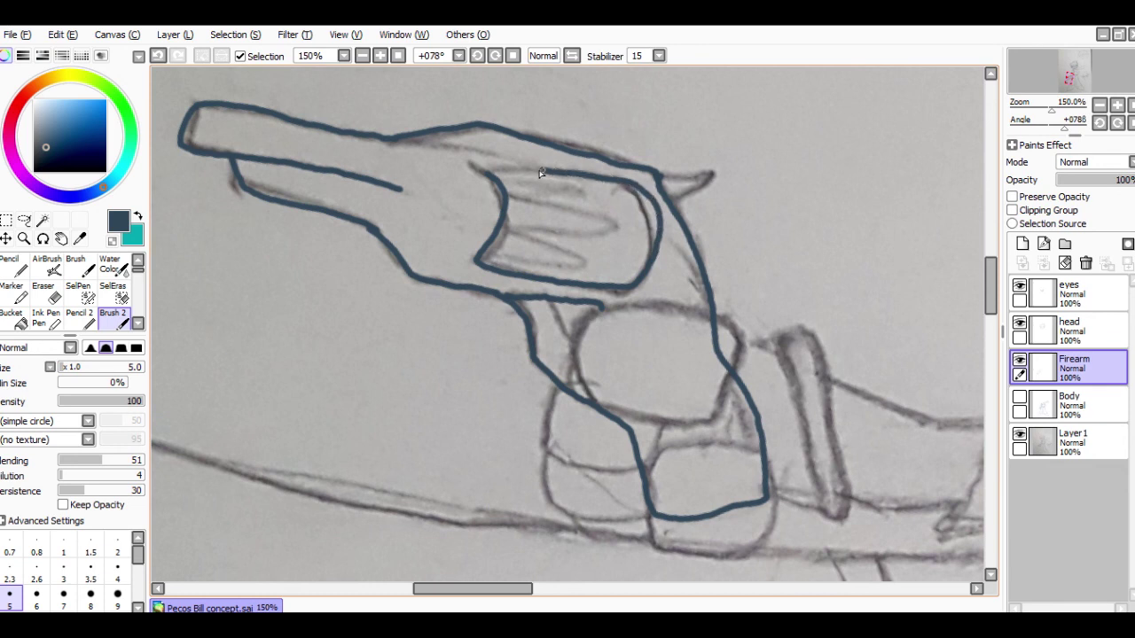
left_click_drag(517, 172, 480, 175)
mouse_move(496, 182)
left_mouse_down()
mouse_move(583, 191)
mouse_move(502, 195)
mouse_move(570, 207)
mouse_move(609, 231)
mouse_move(499, 228)
left_mouse_up()
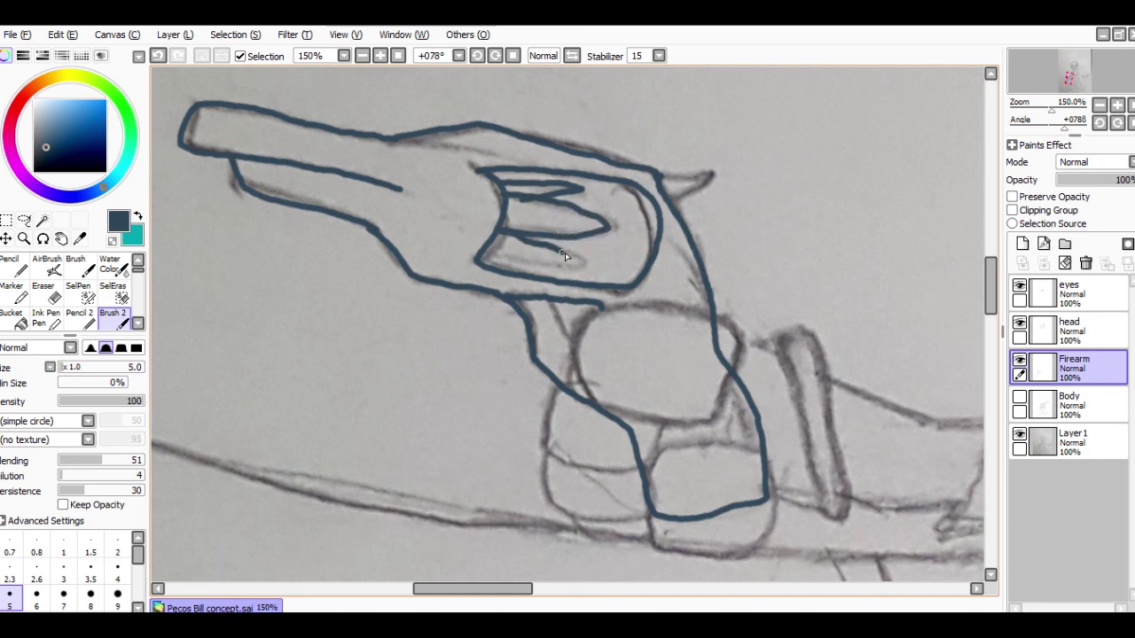
left_click_drag(562, 255, 575, 260)
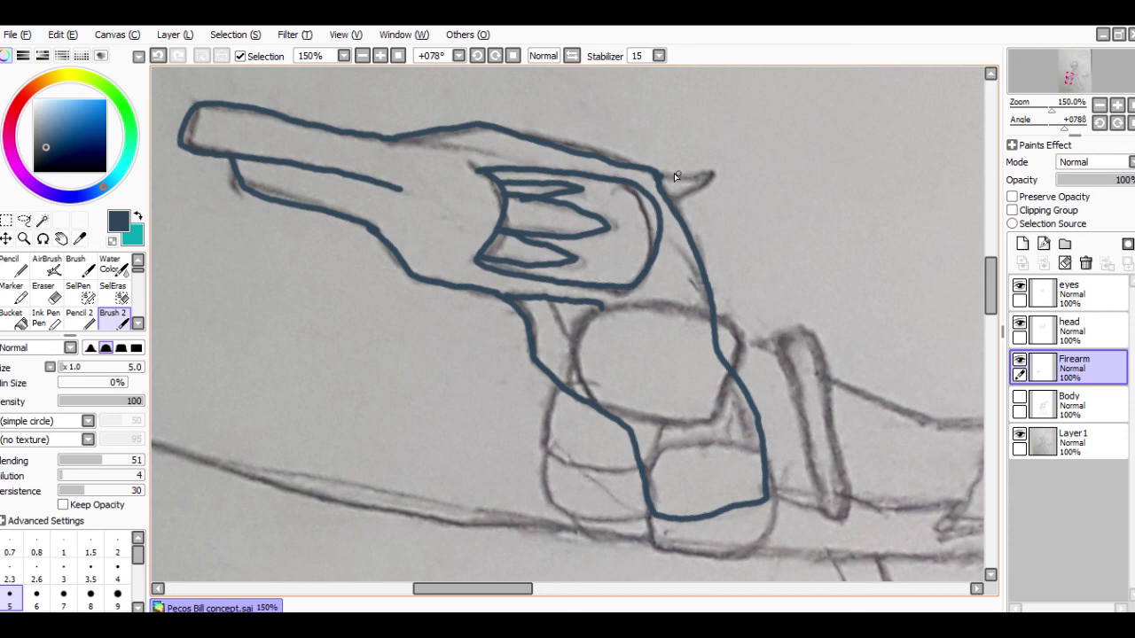
mouse_move(657, 176)
left_mouse_down()
mouse_move(716, 171)
mouse_move(674, 197)
left_mouse_up()
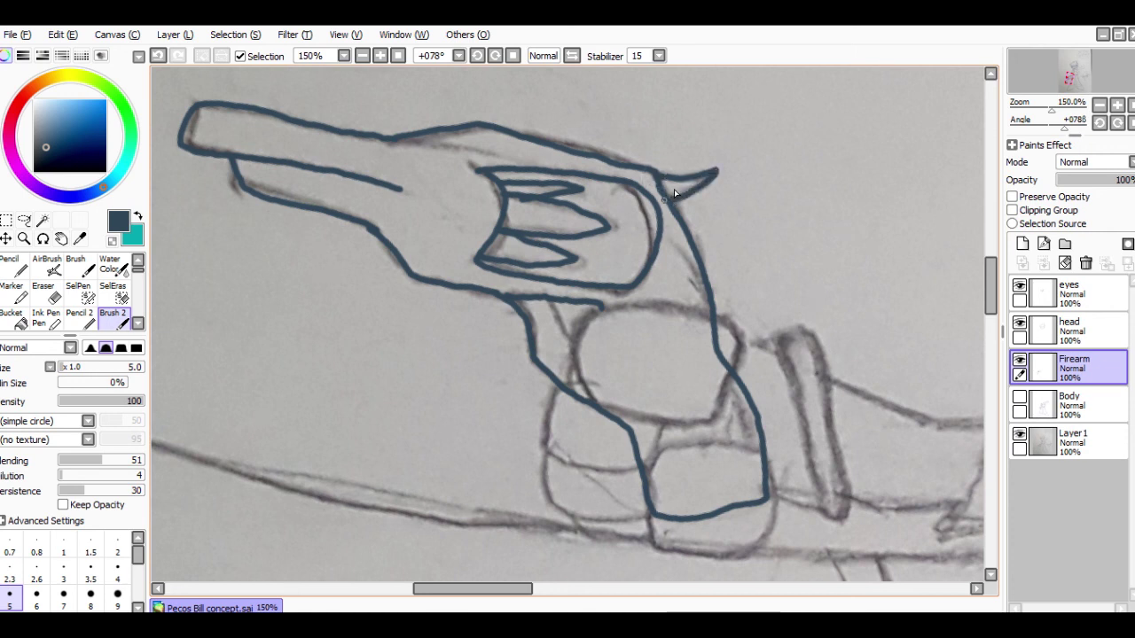
Step: Show the Body layer and move it above the Firearm layer
left_click(1020, 398)
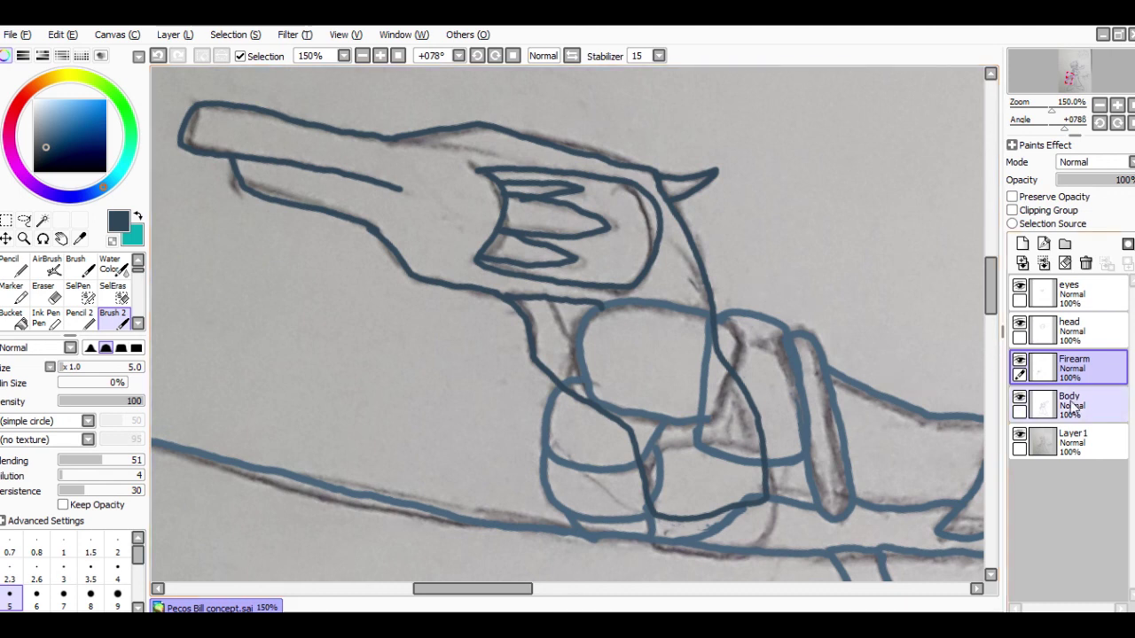
left_click_drag(1085, 408, 1067, 358)
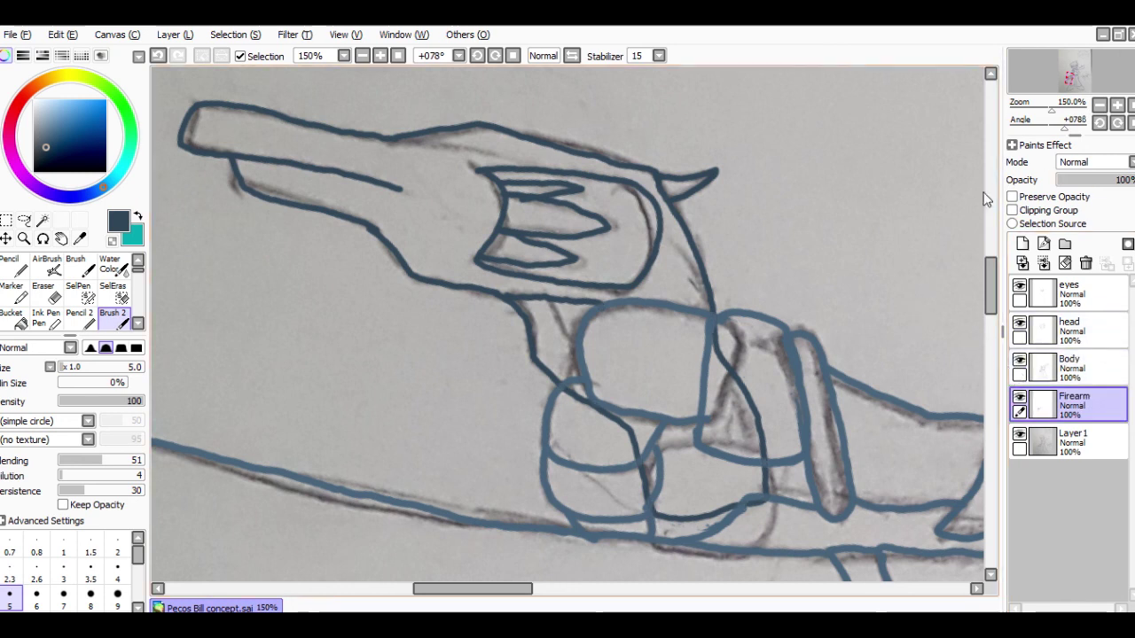
Step: Examine the character's traced line art from head to coat with the canvas upright at 50% zoom
left_click(1099, 105)
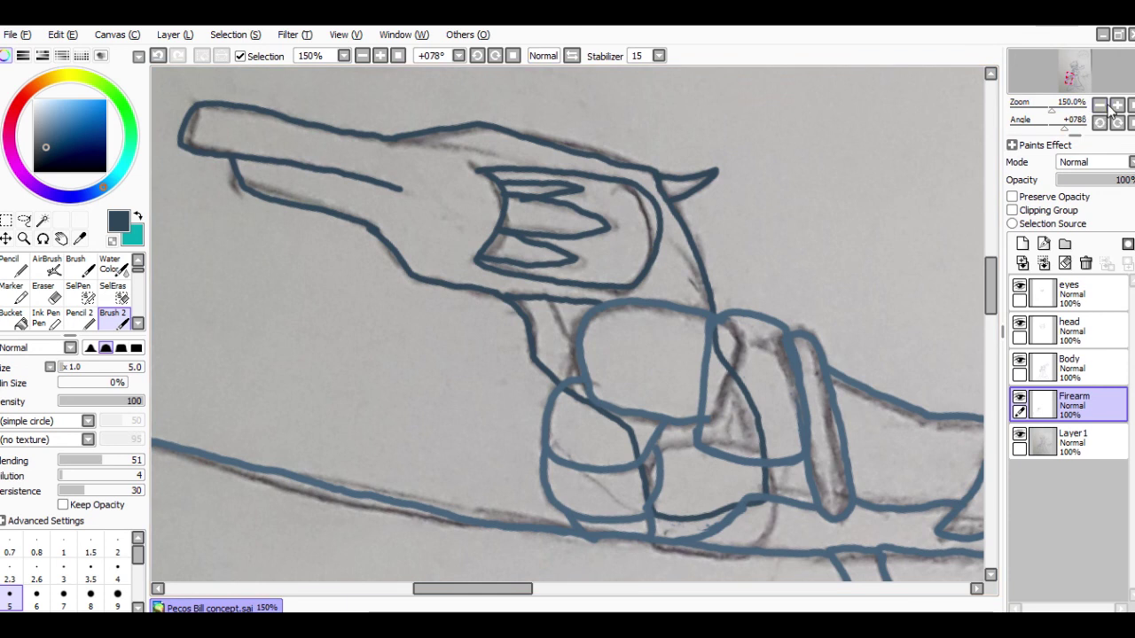
left_click(1099, 105)
left_click(1098, 104)
left_click(1099, 105)
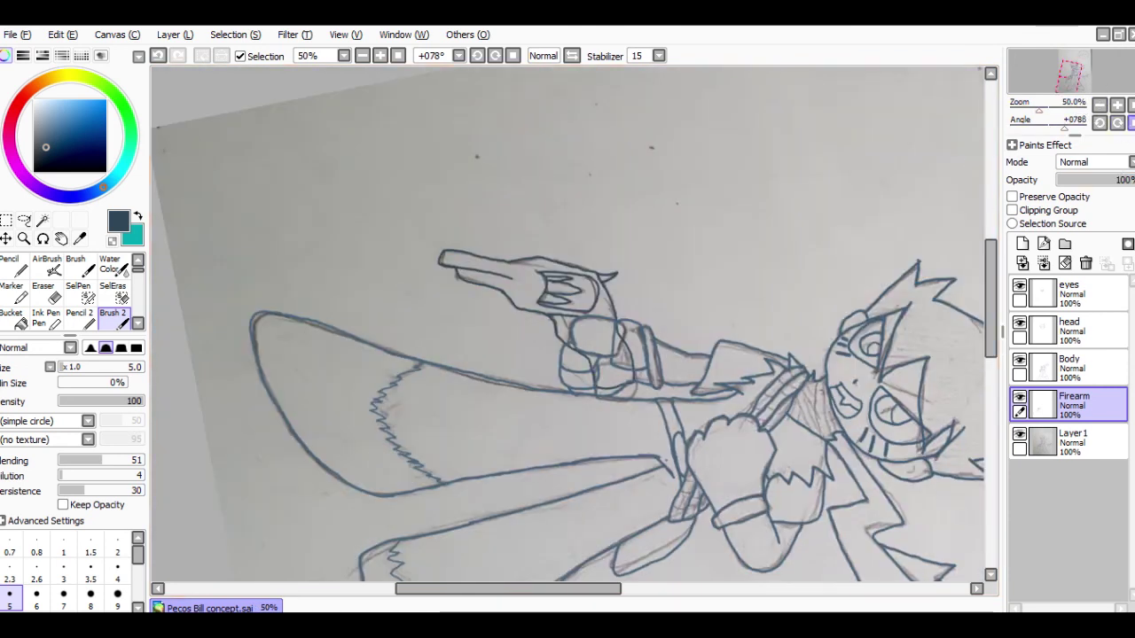
left_click(1133, 125)
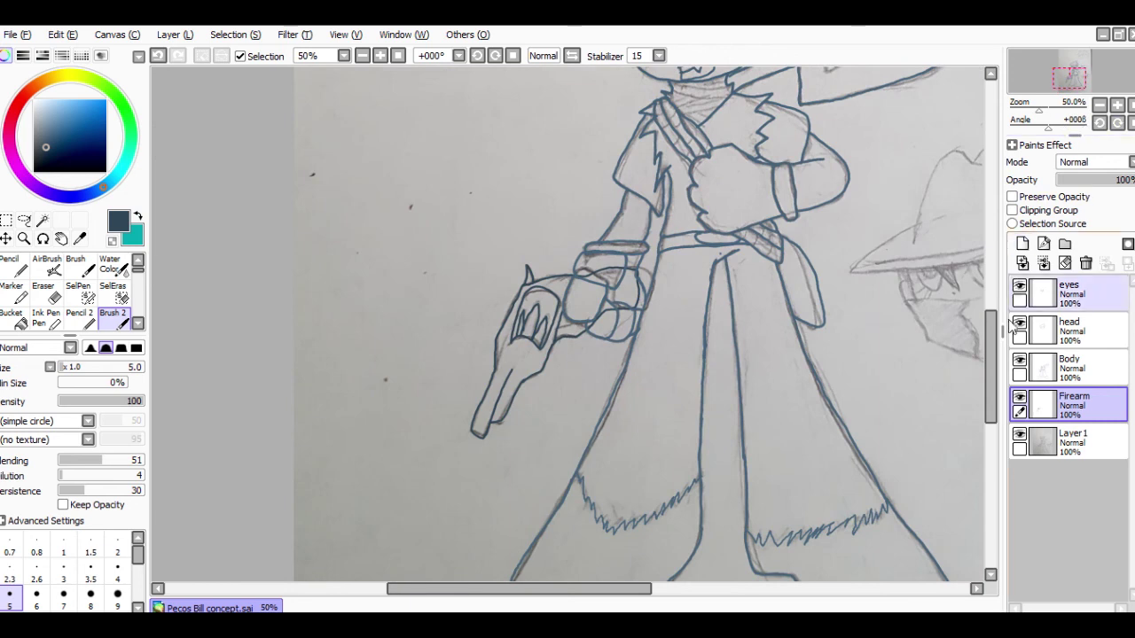
left_click_drag(993, 356, 990, 289)
left_click_drag(992, 294, 991, 290)
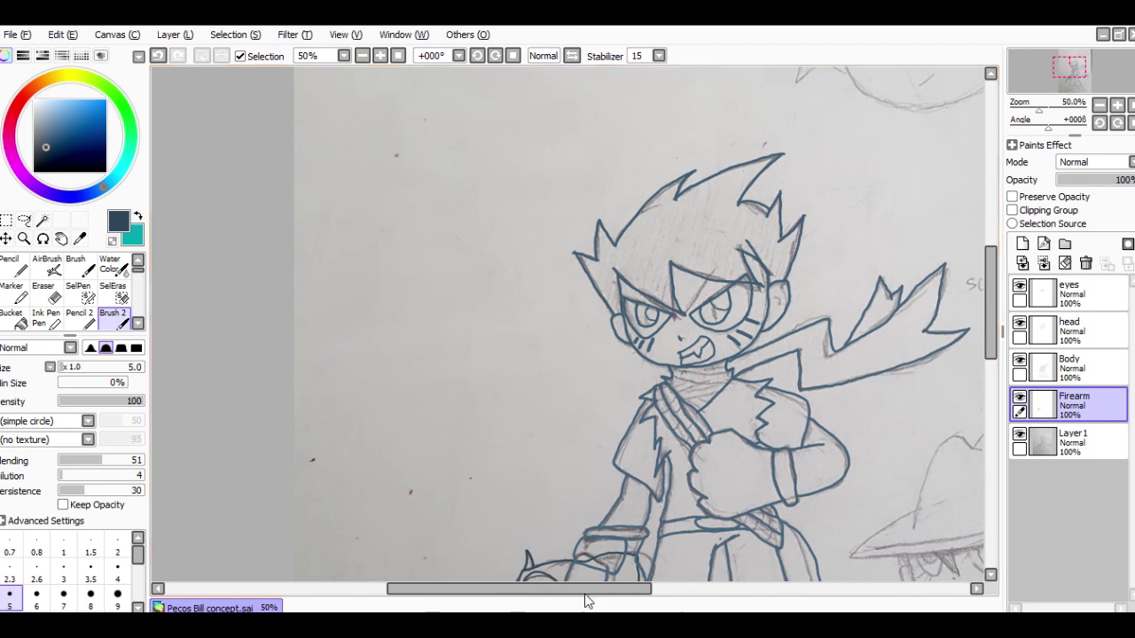
left_click_drag(606, 592, 655, 592)
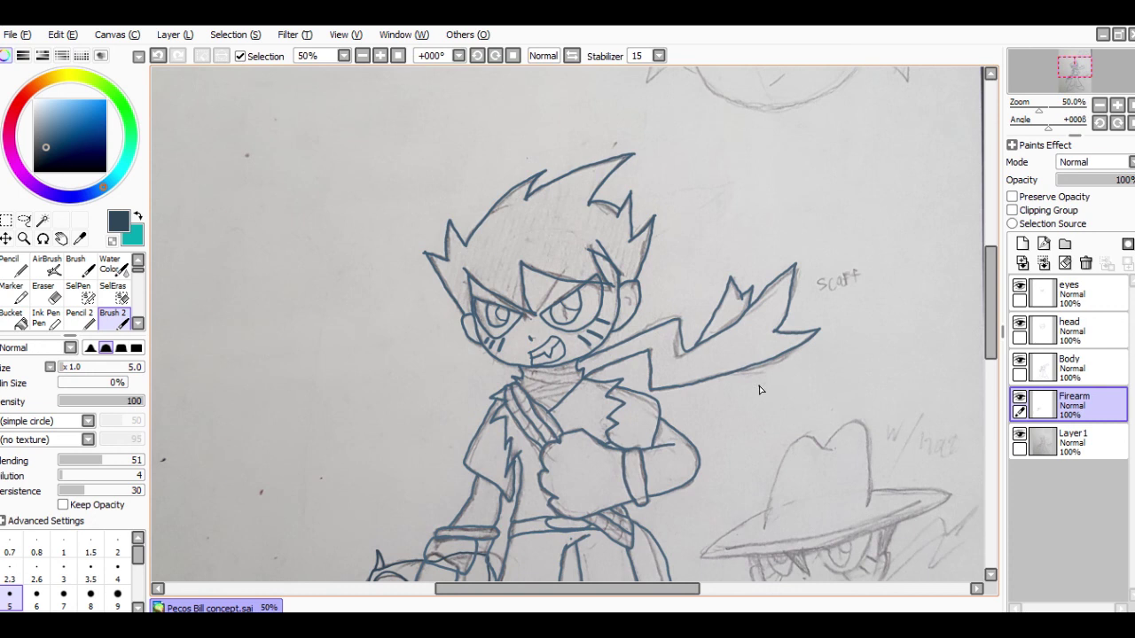
left_click(1077, 371)
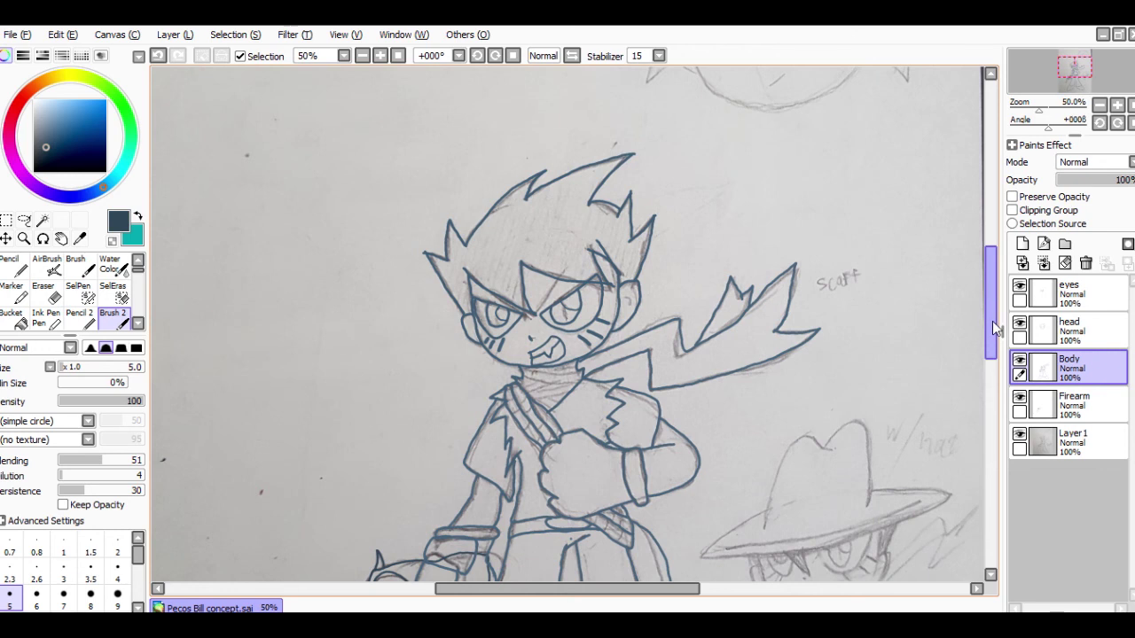
left_click_drag(992, 321, 993, 372)
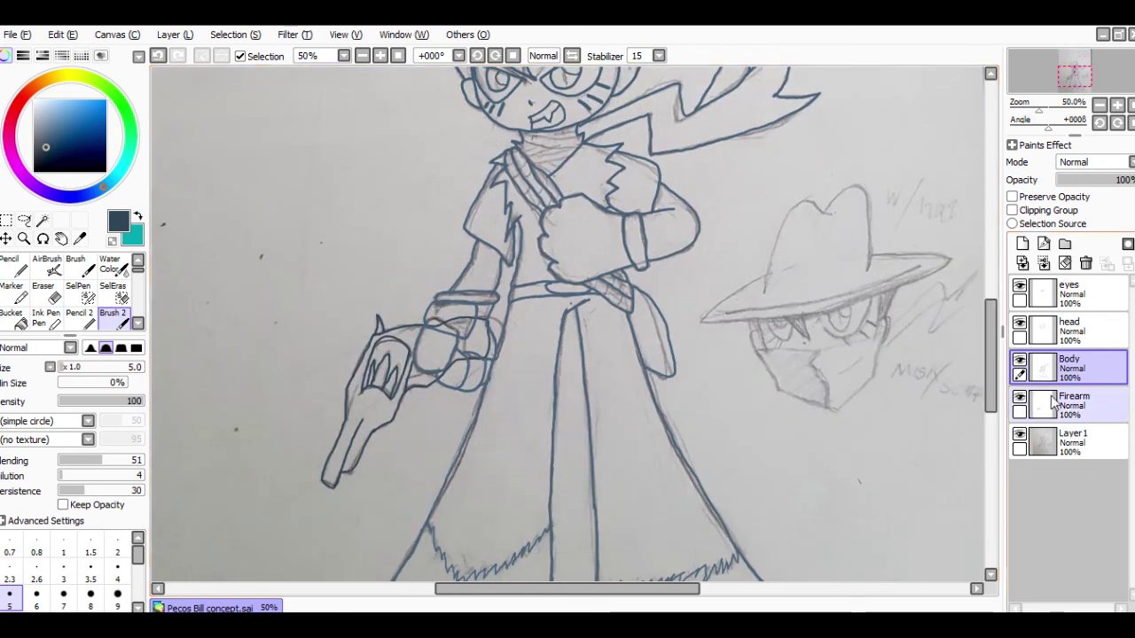
Step: Try bucket-filling the revolver's body and cylinder with medium grey on the Firearm layer, and undo the fills
left_click(1107, 415)
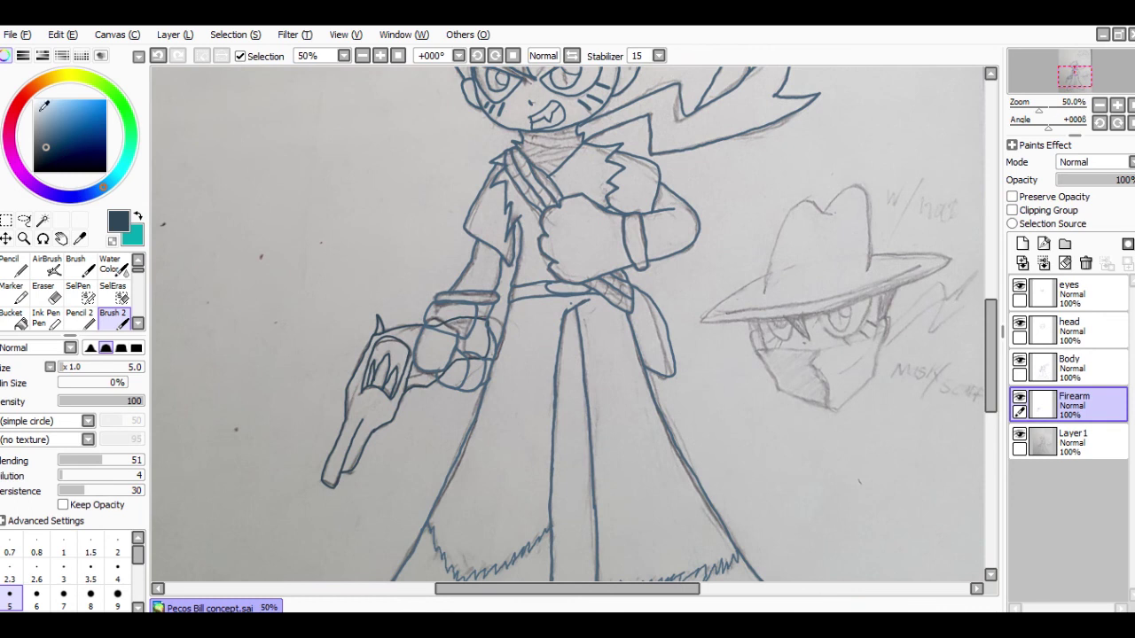
left_click_drag(57, 132, 37, 146)
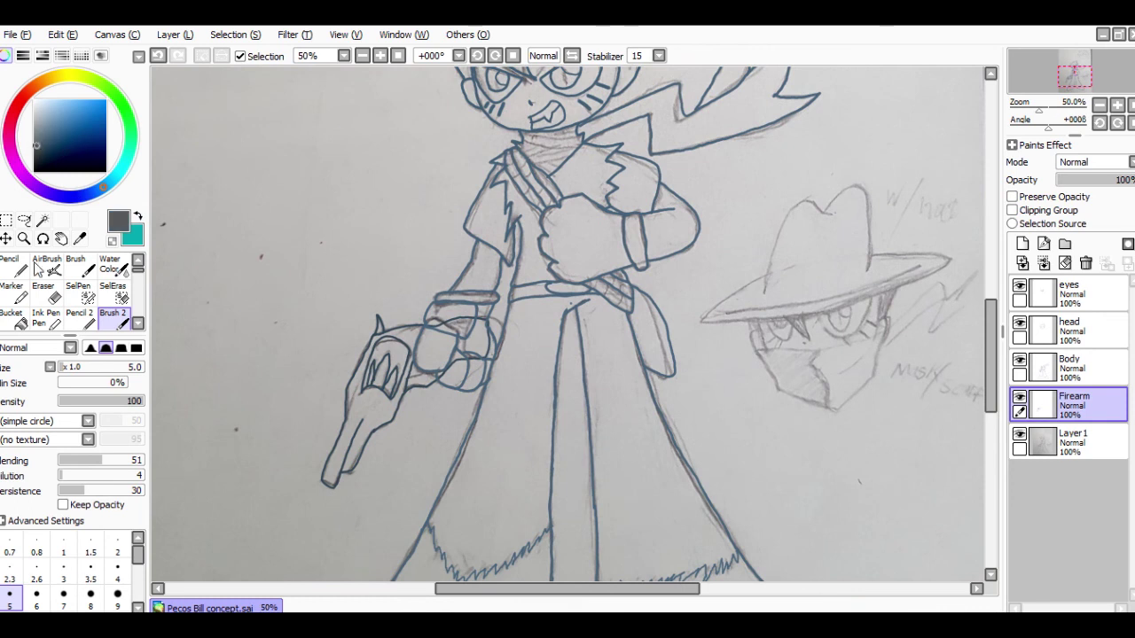
left_click(14, 321)
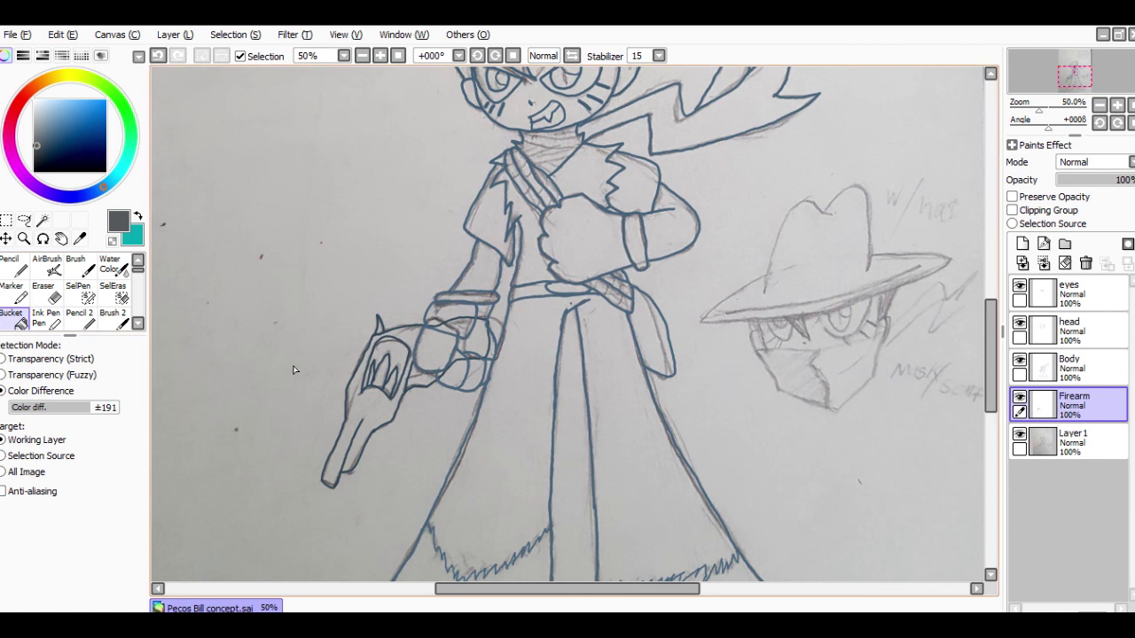
left_click(371, 414)
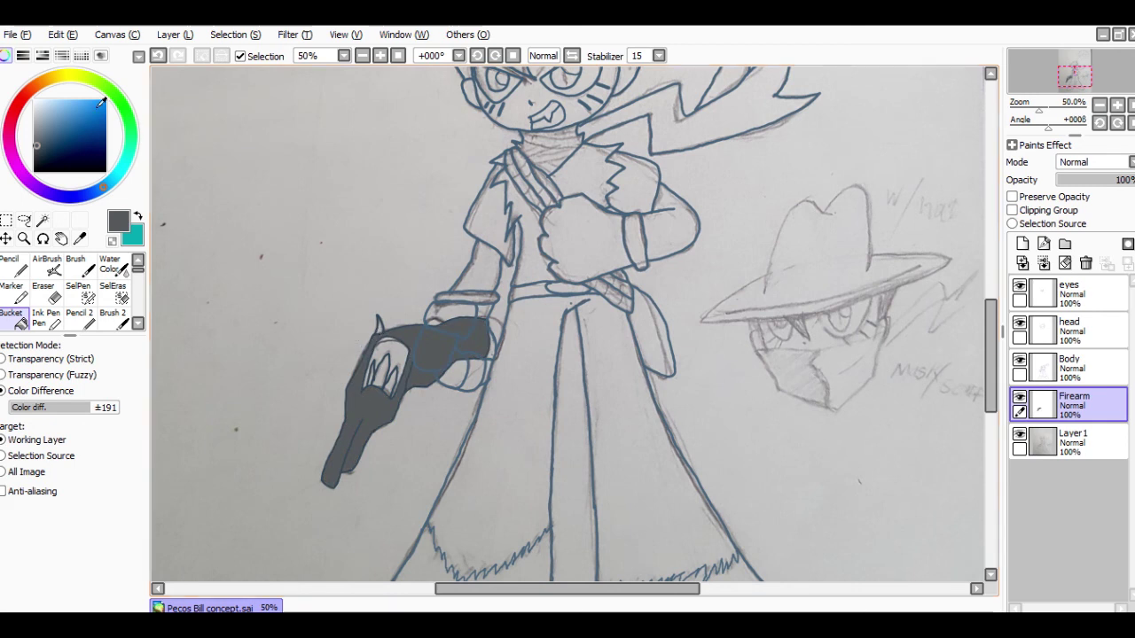
left_click(403, 358)
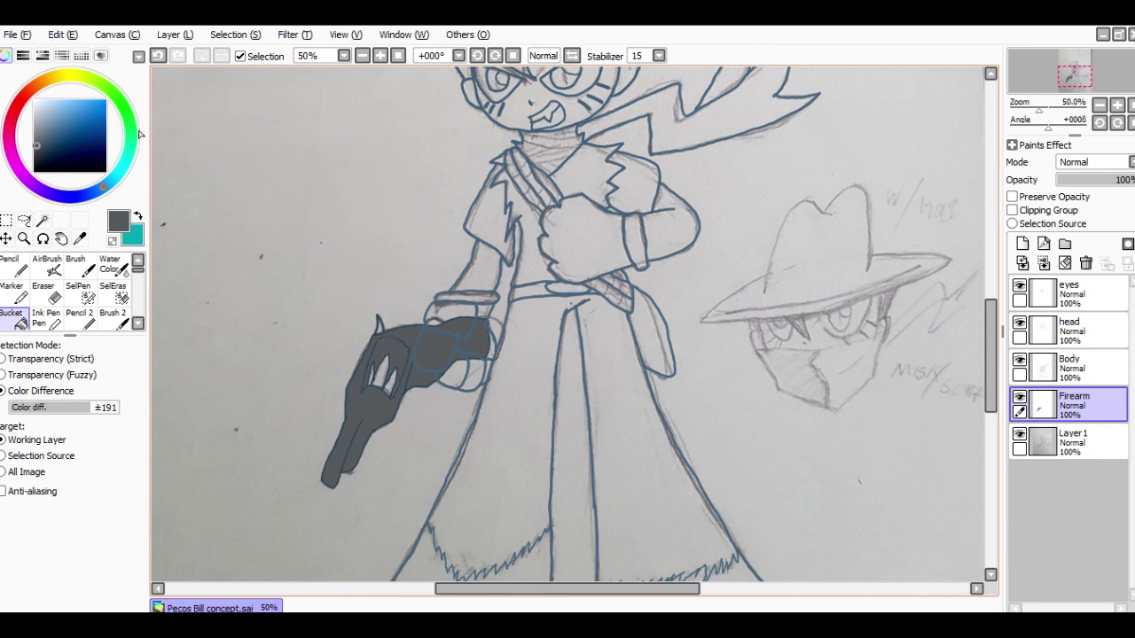
left_click(157, 55)
left_click(157, 55)
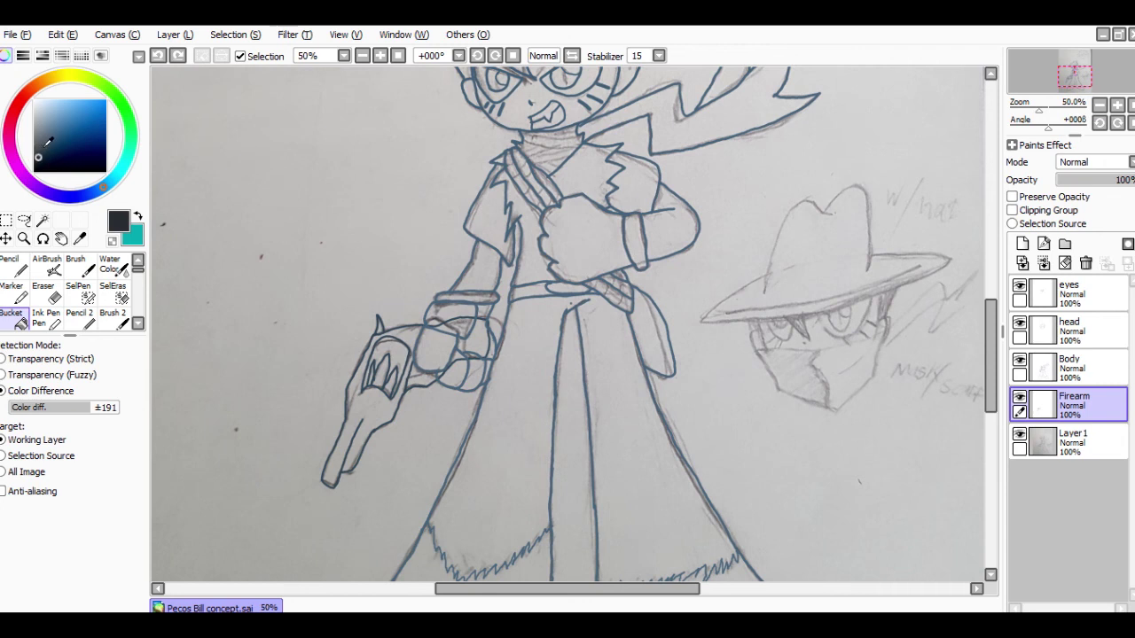
Step: Try bucket-filling the revolver's body and hammer with dark slate blue on the Firearm layer, and undo the fills
left_click(40, 145)
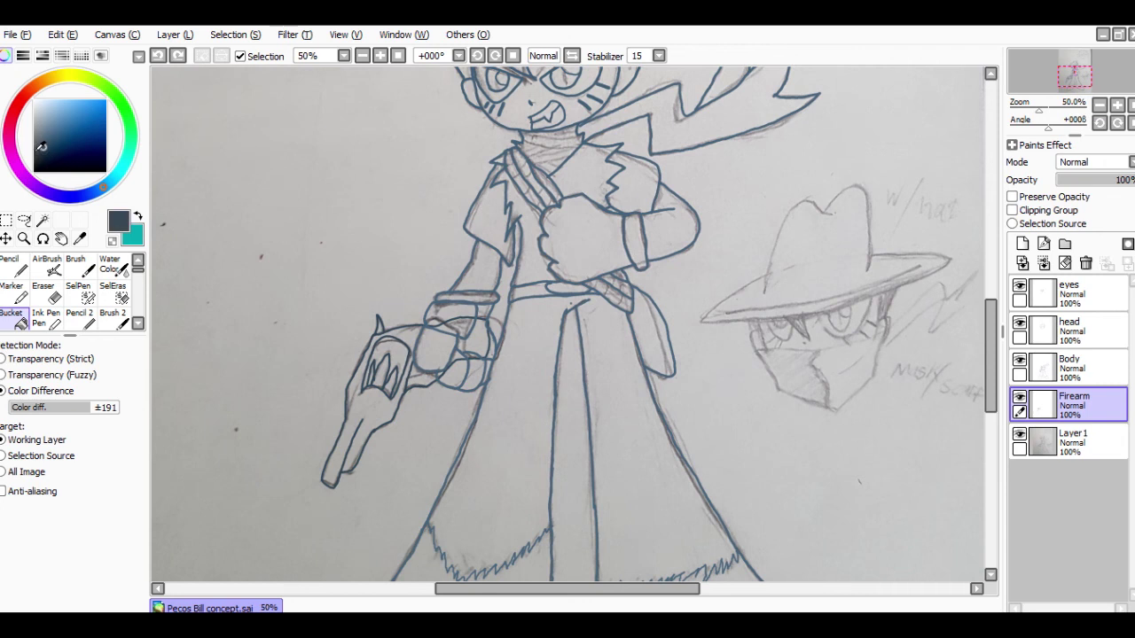
left_click(361, 405)
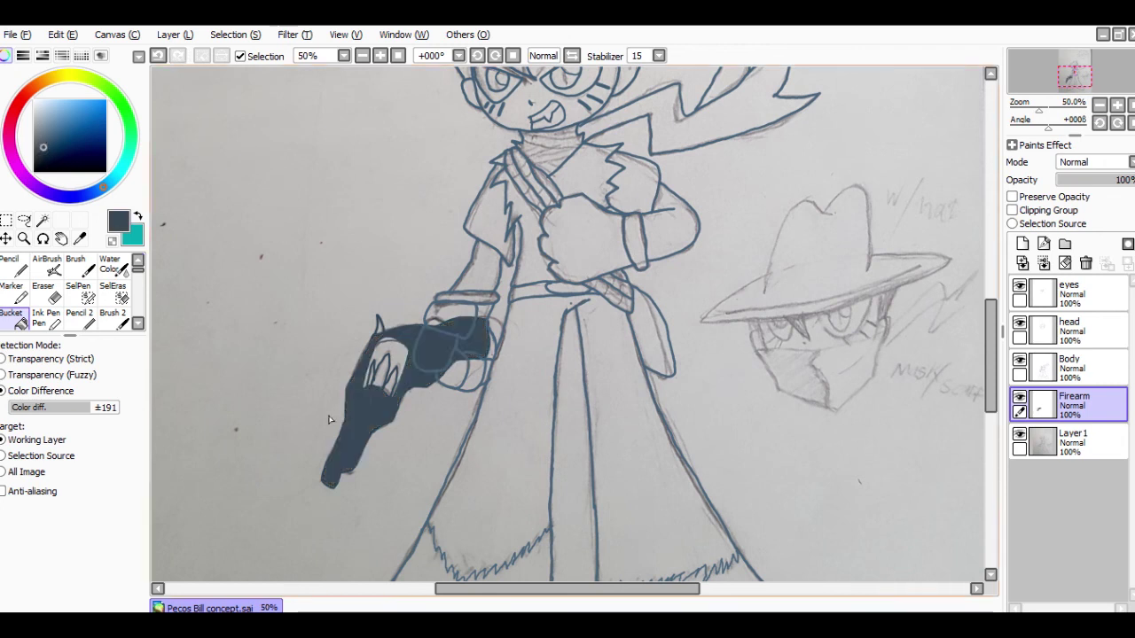
left_click(379, 325)
left_click(160, 56)
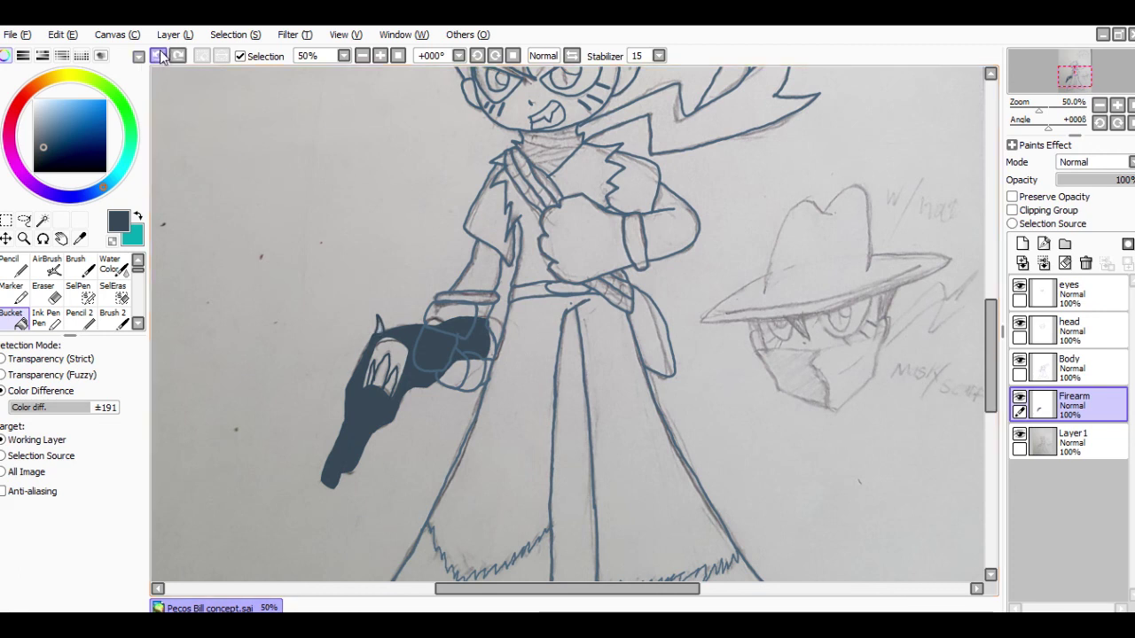
left_click(160, 55)
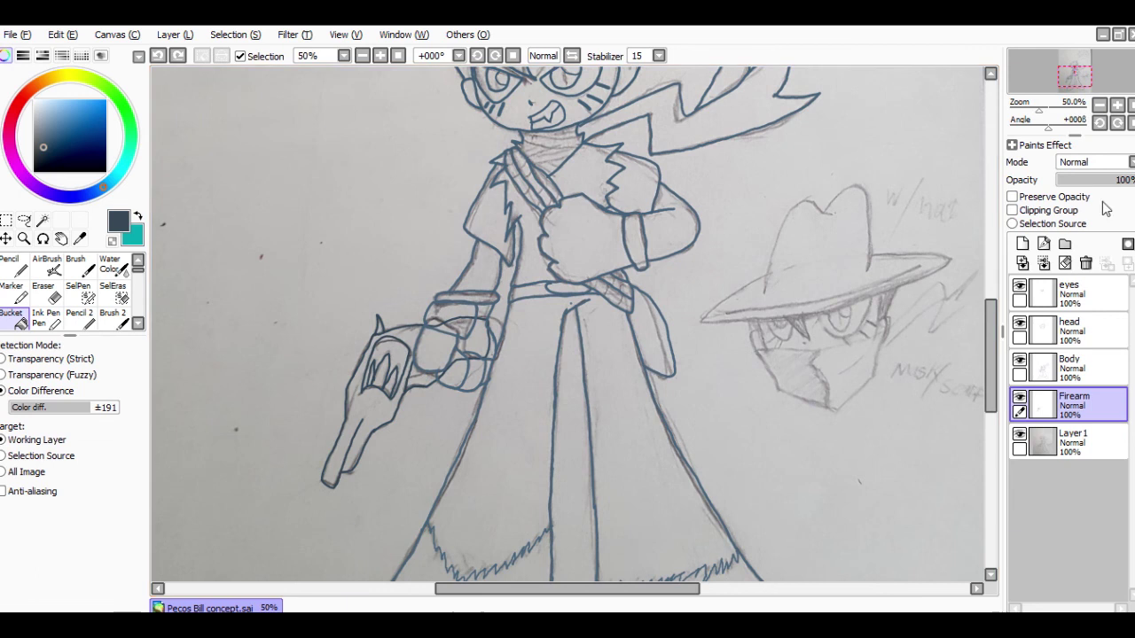
Step: Bucket-fill the revolver's frame, grip and barrel with a lighter greyish slate blue on the Firearm layer
left_click(1117, 104)
left_click(1117, 105)
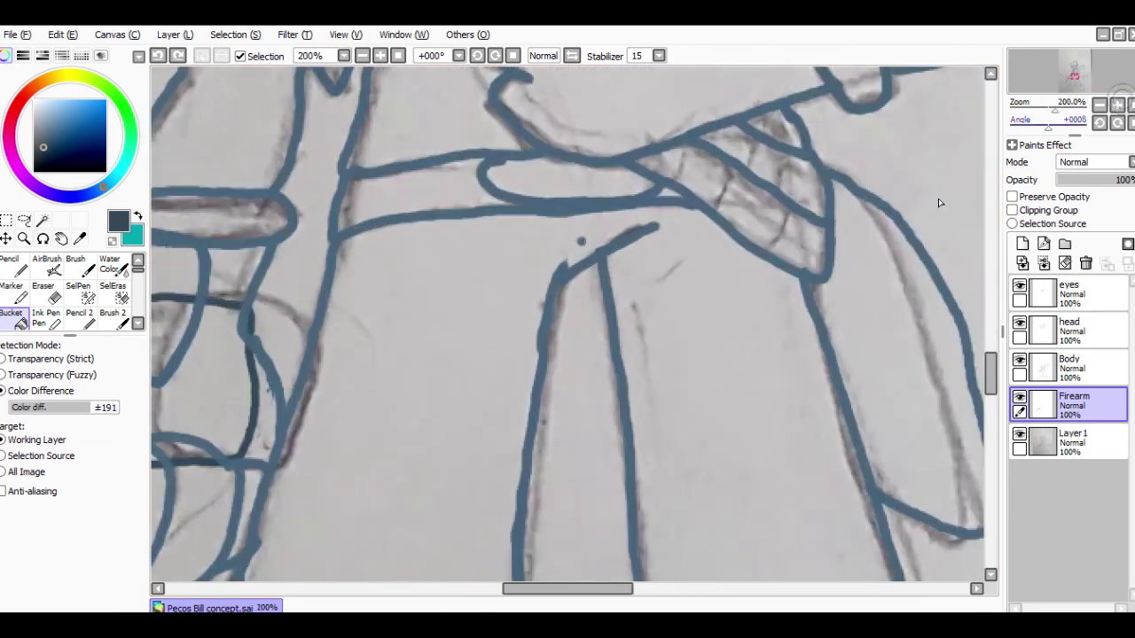
left_click_drag(550, 592, 444, 587)
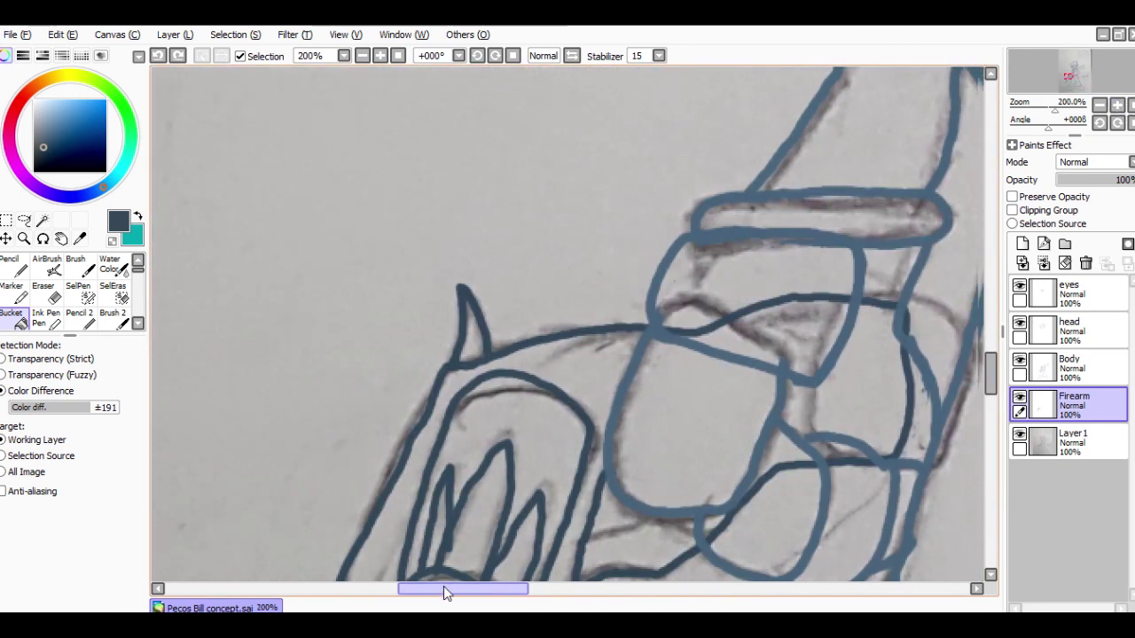
left_click(43, 135)
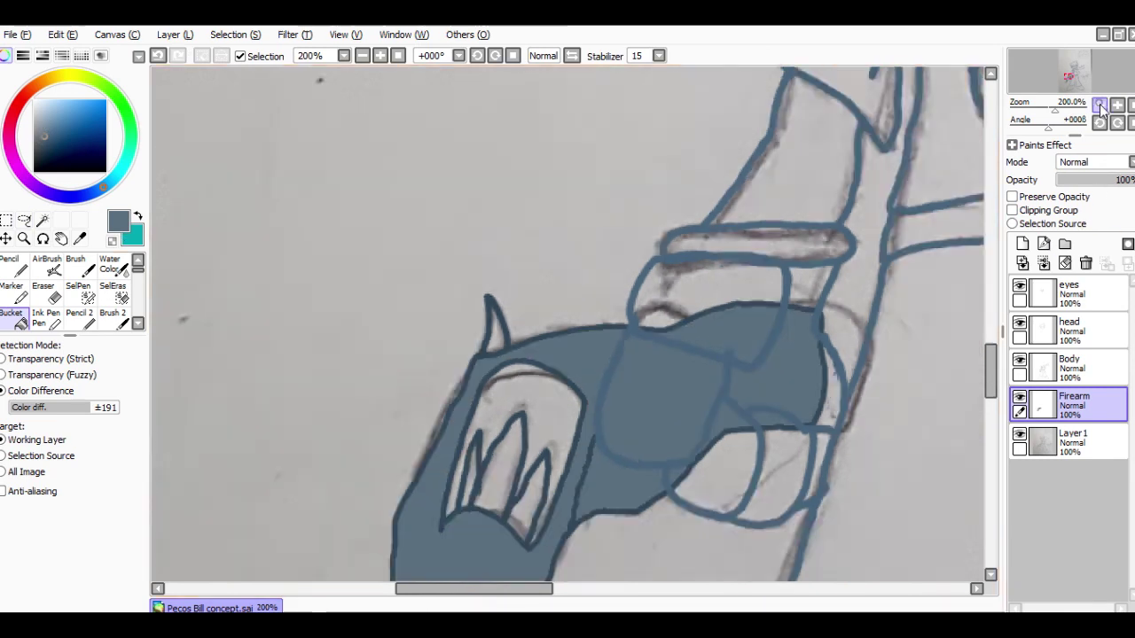
left_click(1100, 105)
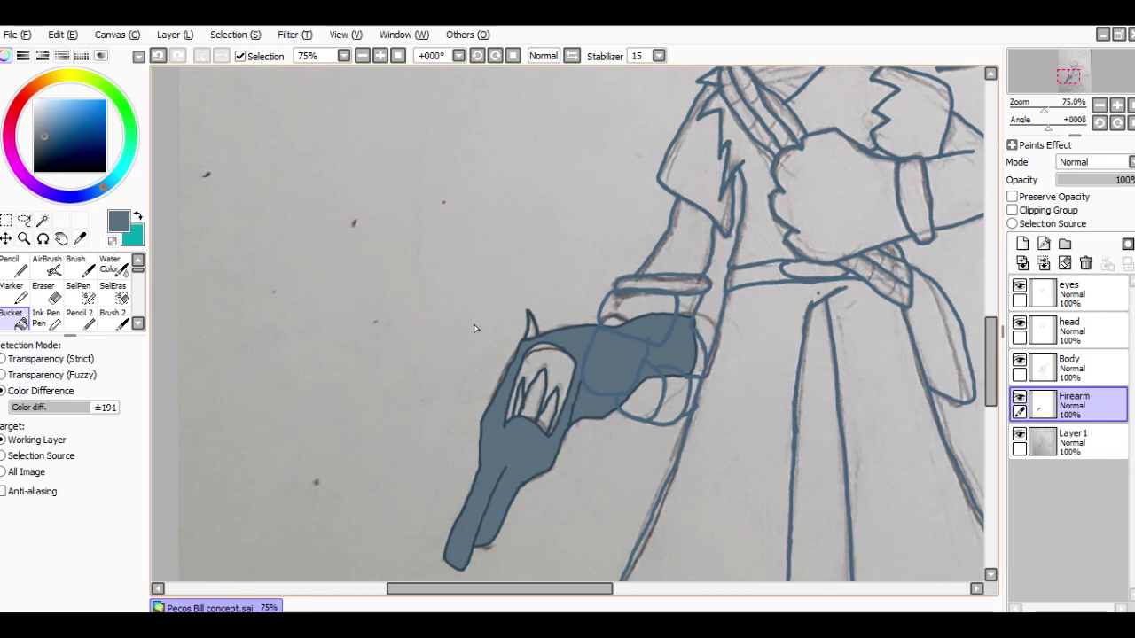
Step: Fill the revolver's cylinder, its three flutes and the hammer with the same slate blue, keeping the flute outlines intact
left_click(543, 362)
left_click(536, 395)
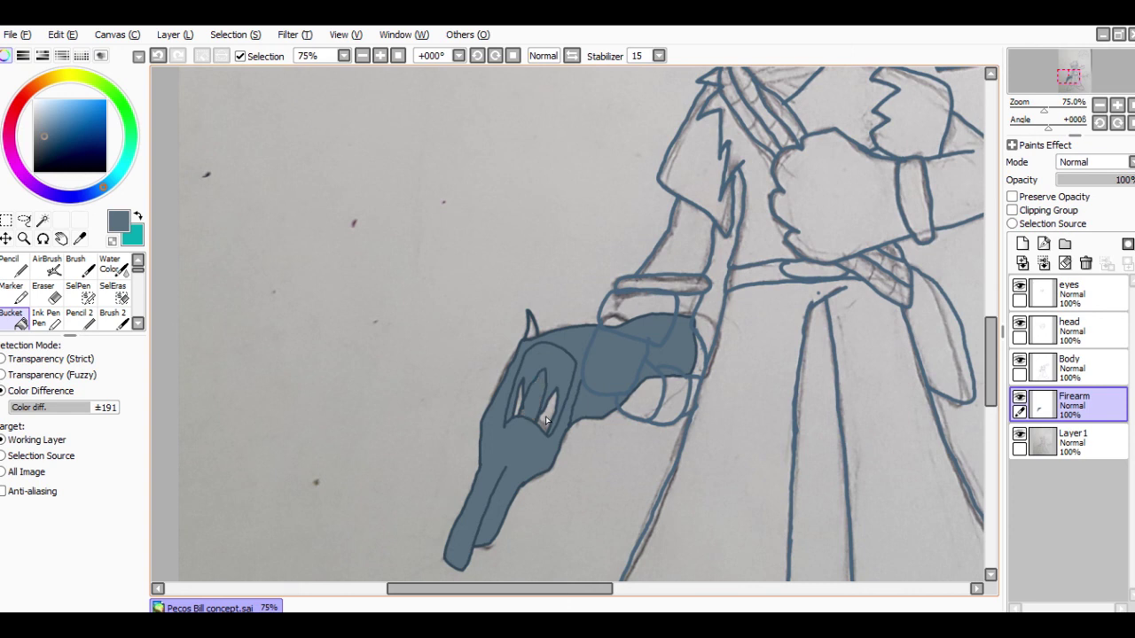
left_click(549, 417)
left_click(521, 406)
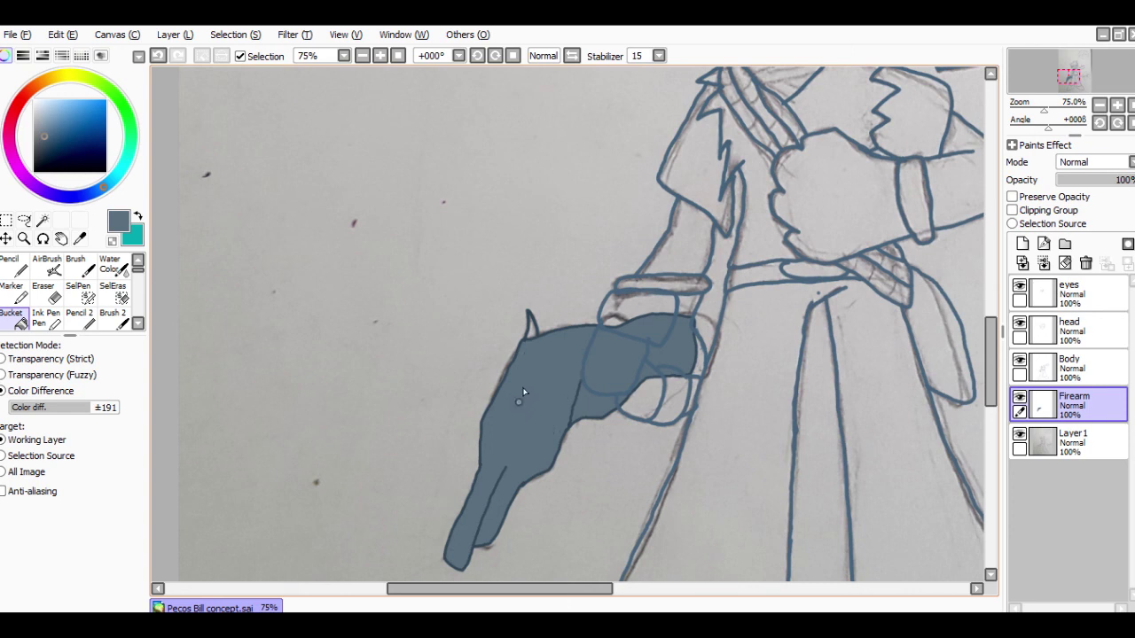
left_click(159, 56)
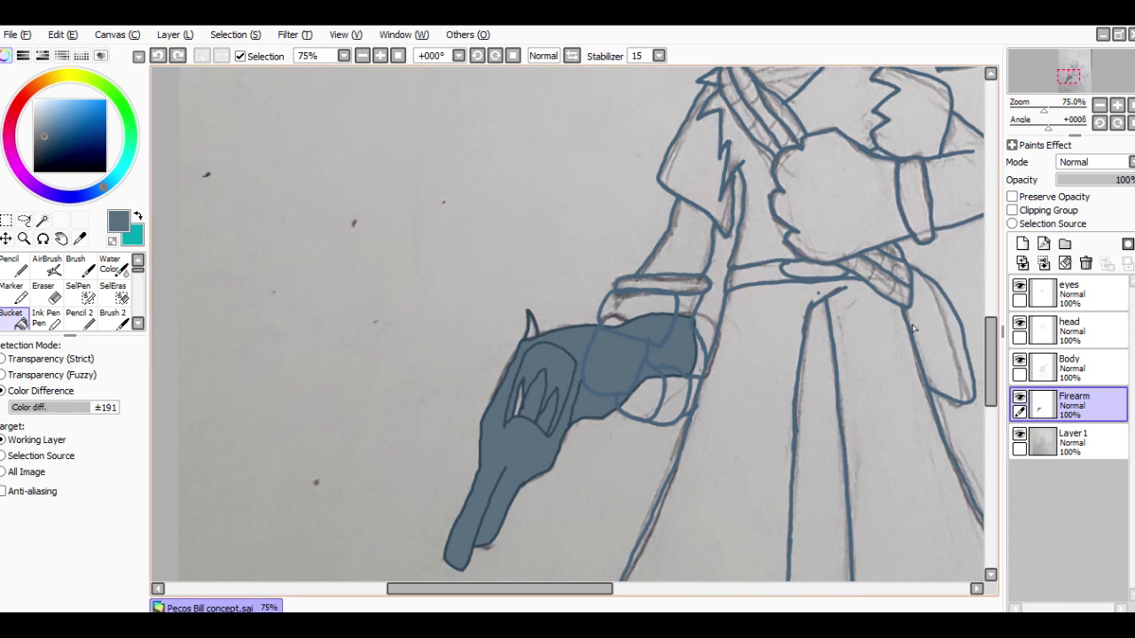
left_click(1117, 106)
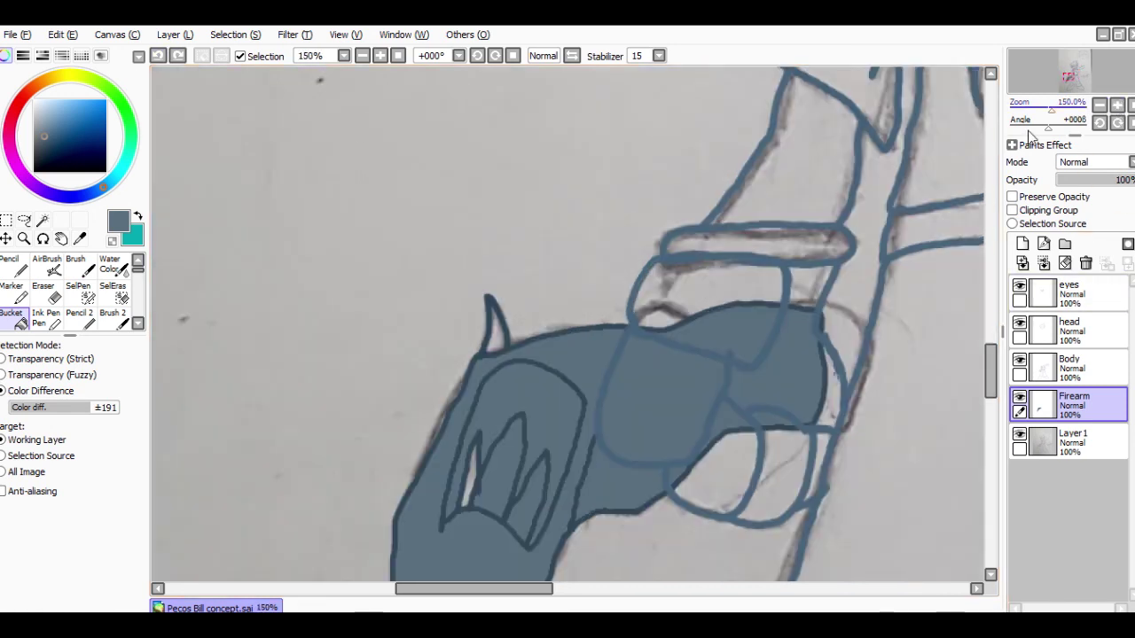
left_click(473, 472)
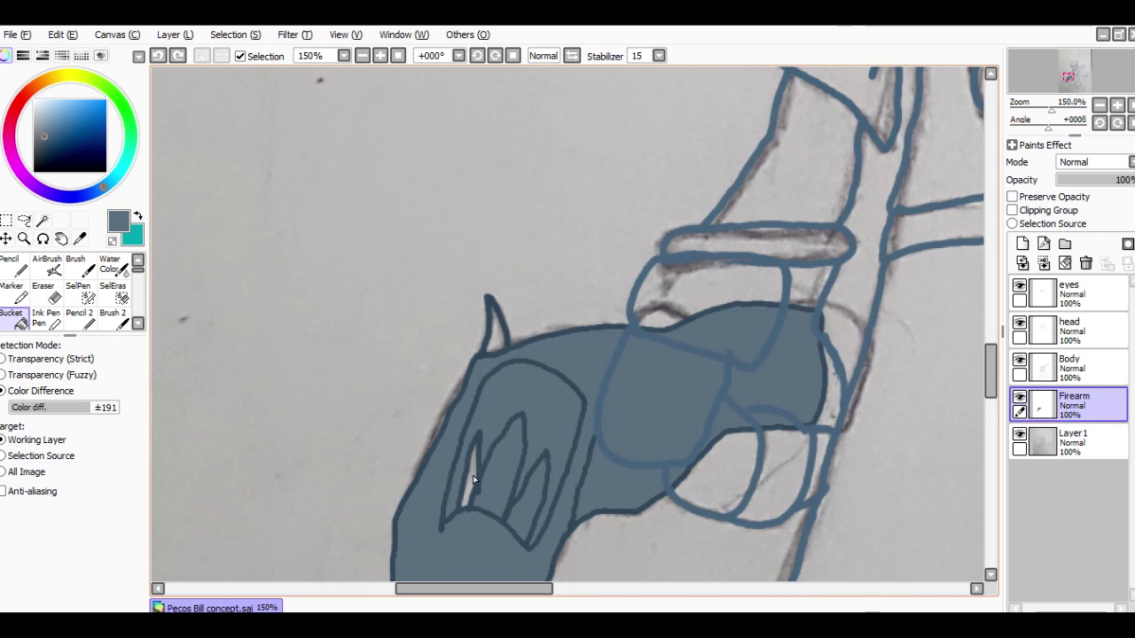
left_click(497, 346)
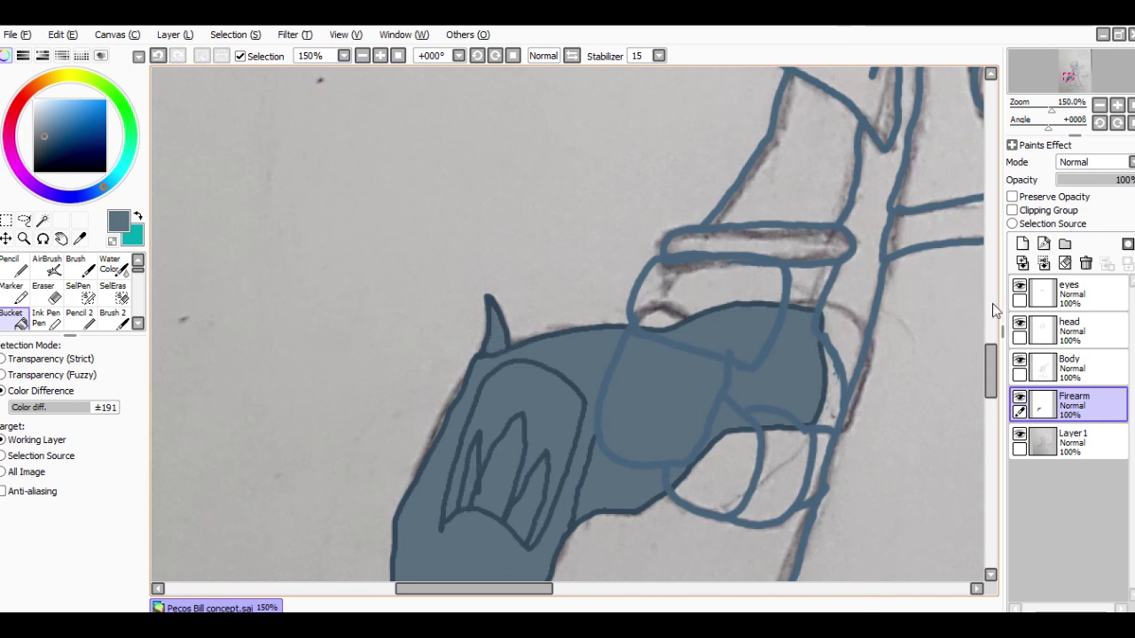
Step: Make the Body layer active and save the drawing
left_click(1070, 369)
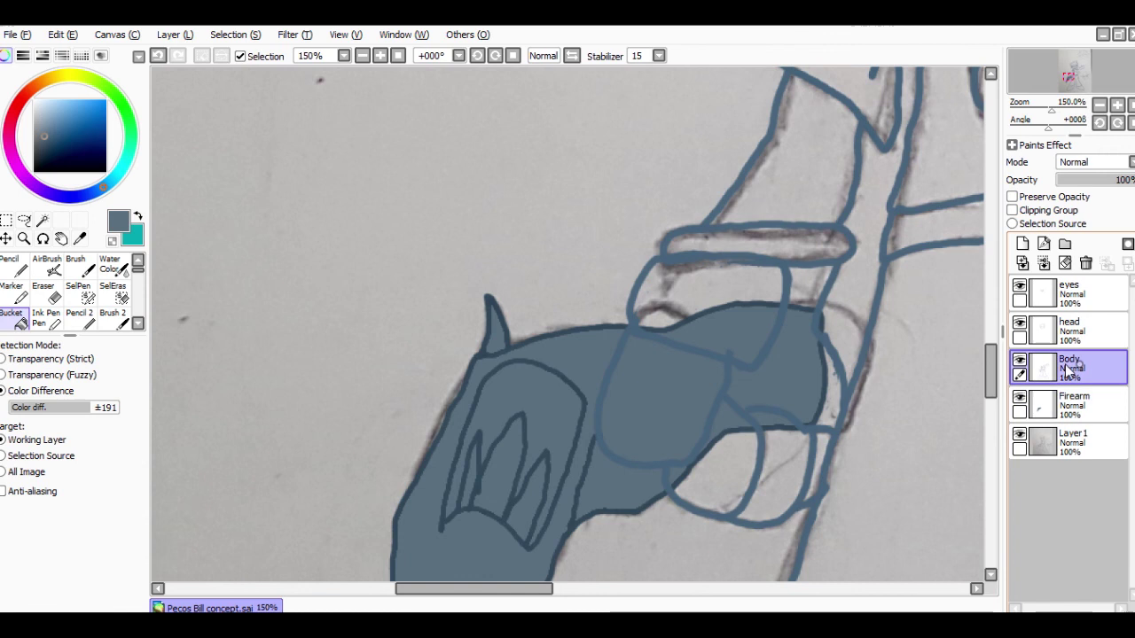
left_click(1100, 105)
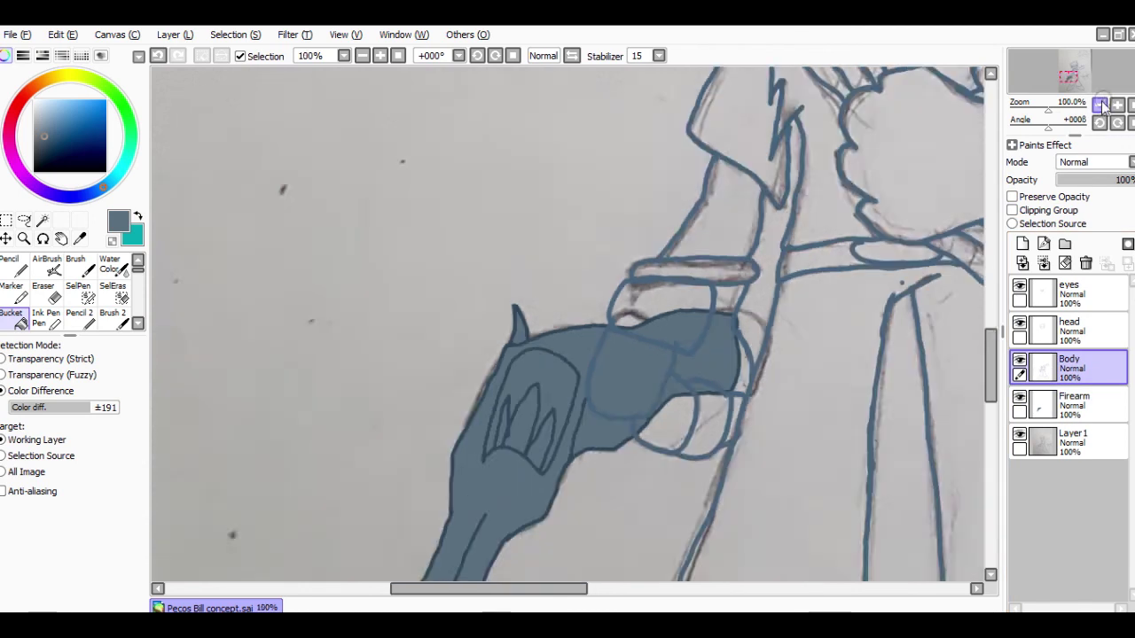
left_click(1100, 105)
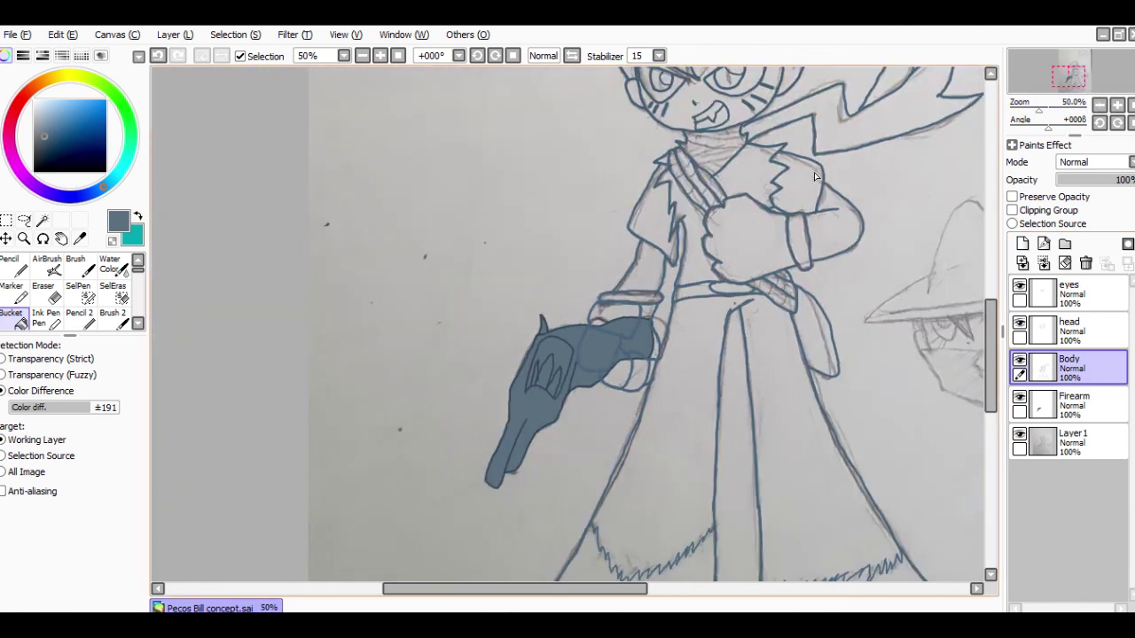
left_click(20, 34)
left_click(53, 135)
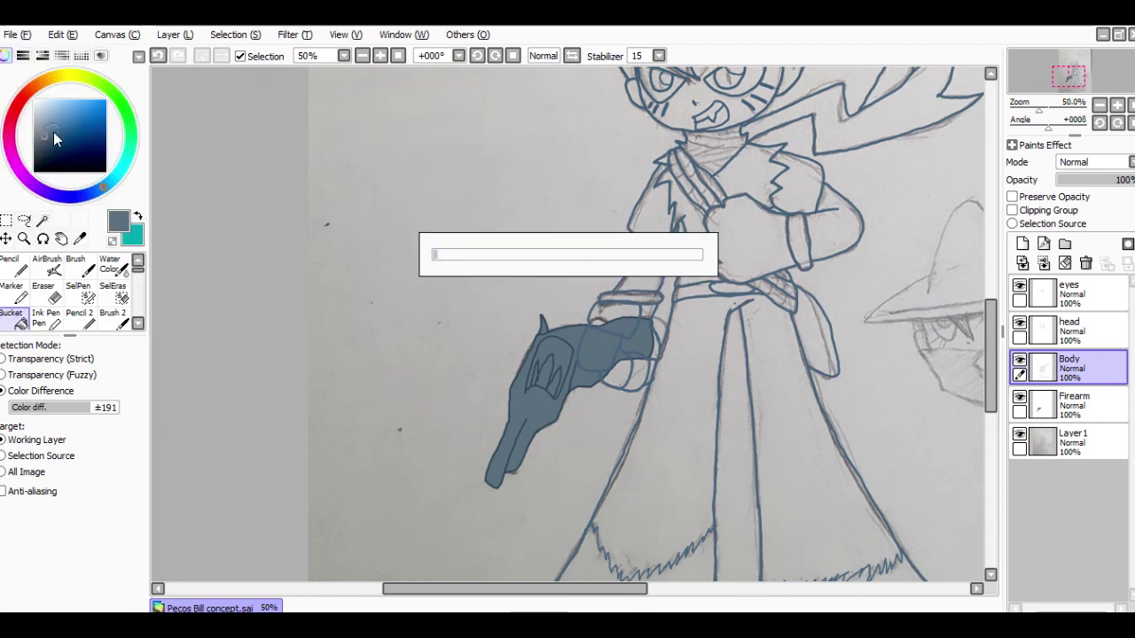
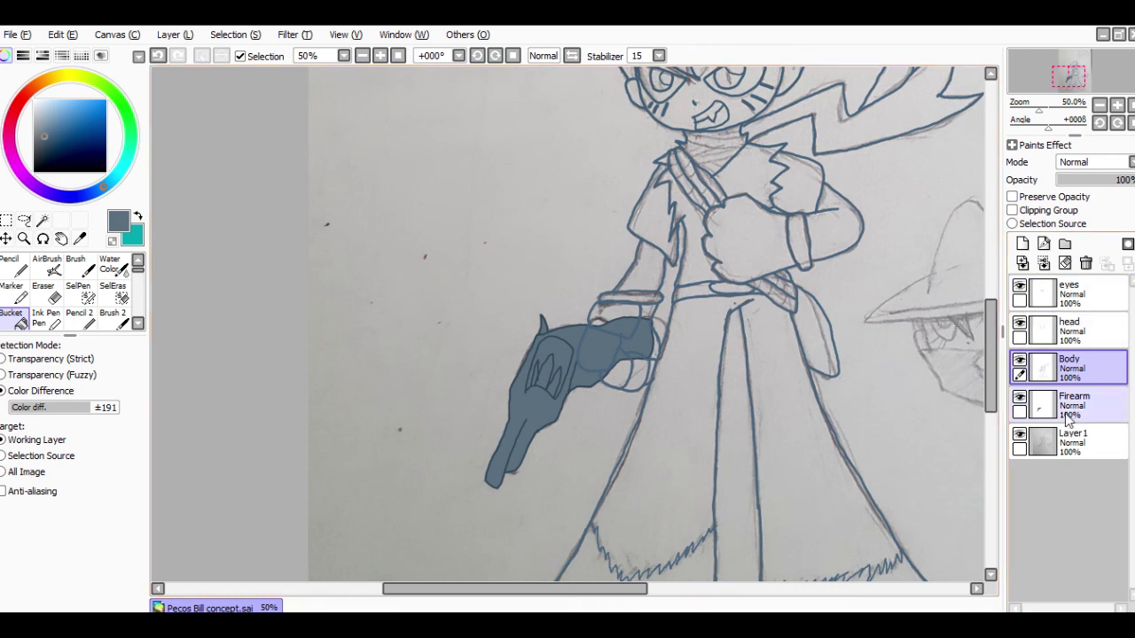
Step: Hide and reshow the Body and head layers to check which line art each one holds
left_click(1019, 366)
left_click(1019, 364)
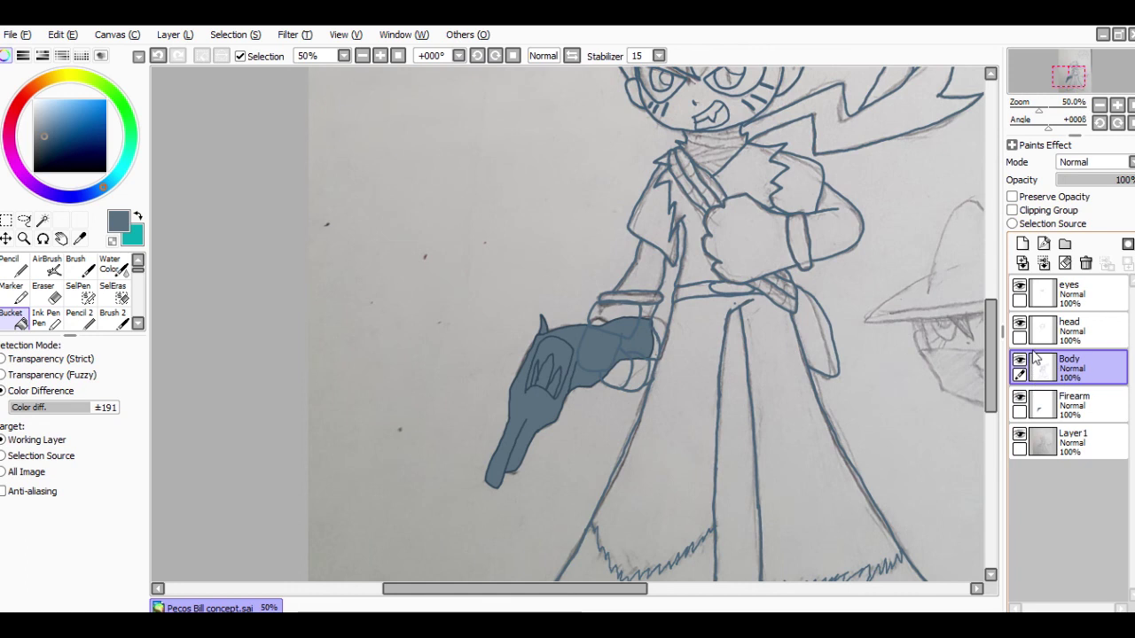
left_click(1092, 346)
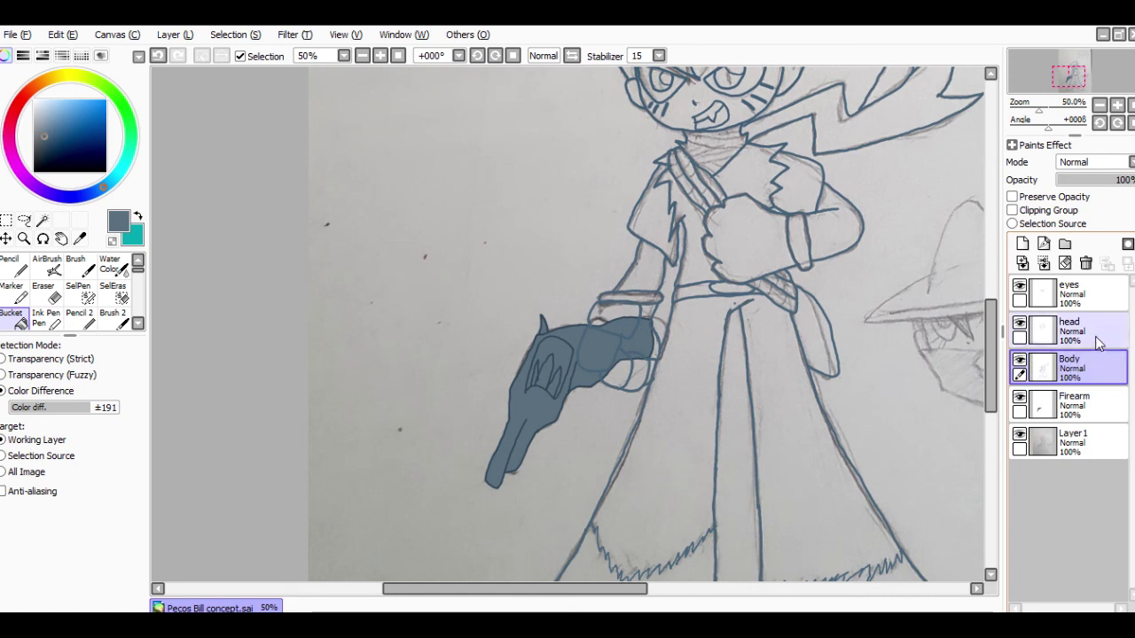
left_click(1020, 325)
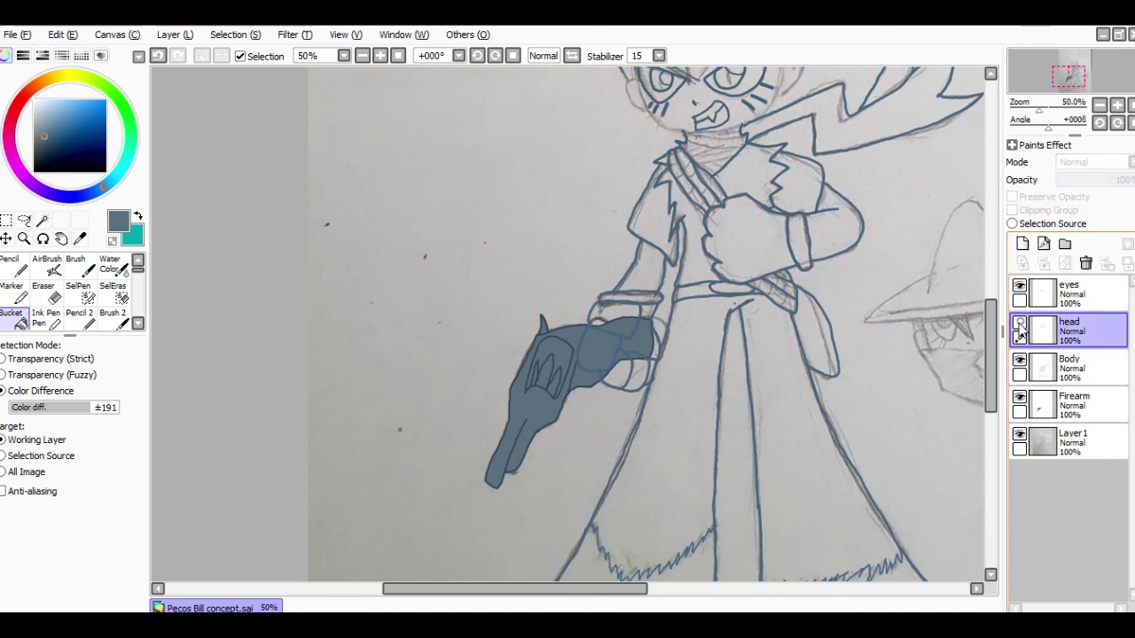
left_click(1020, 326)
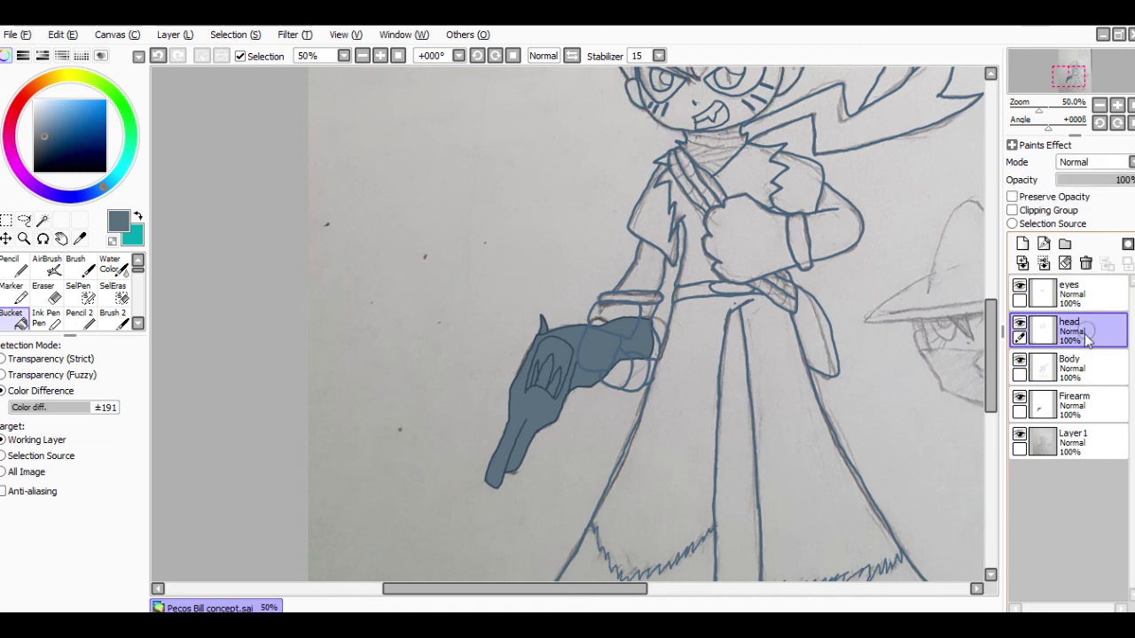
Step: Merge the head layer down into the Body layer, and undo the further merge into the Firearm layer
left_click(1081, 362)
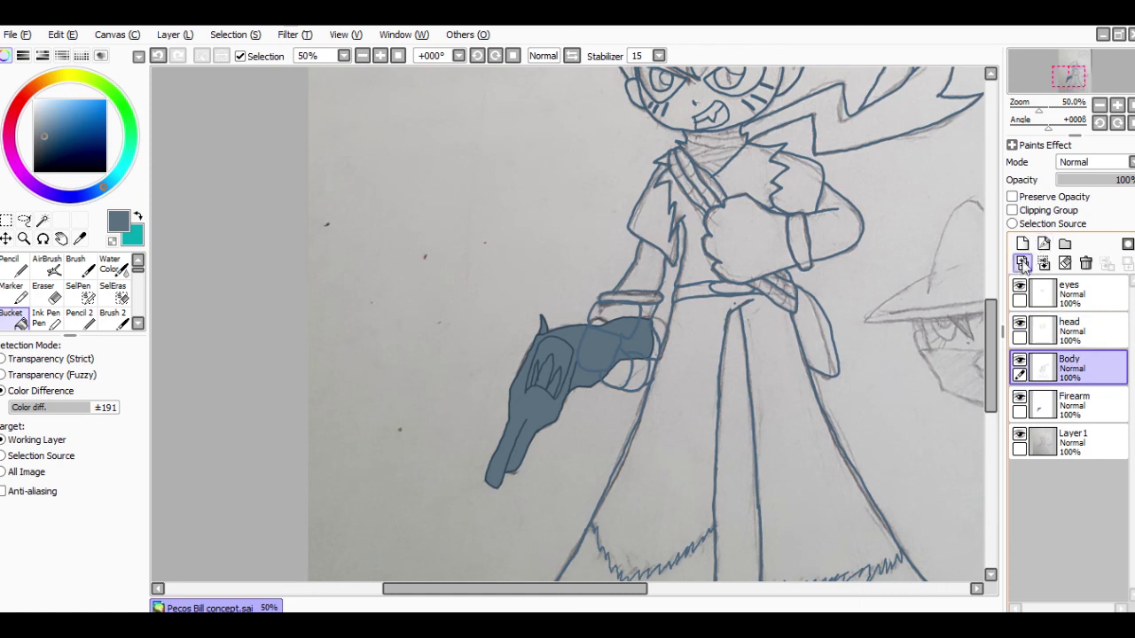
left_click(1082, 332)
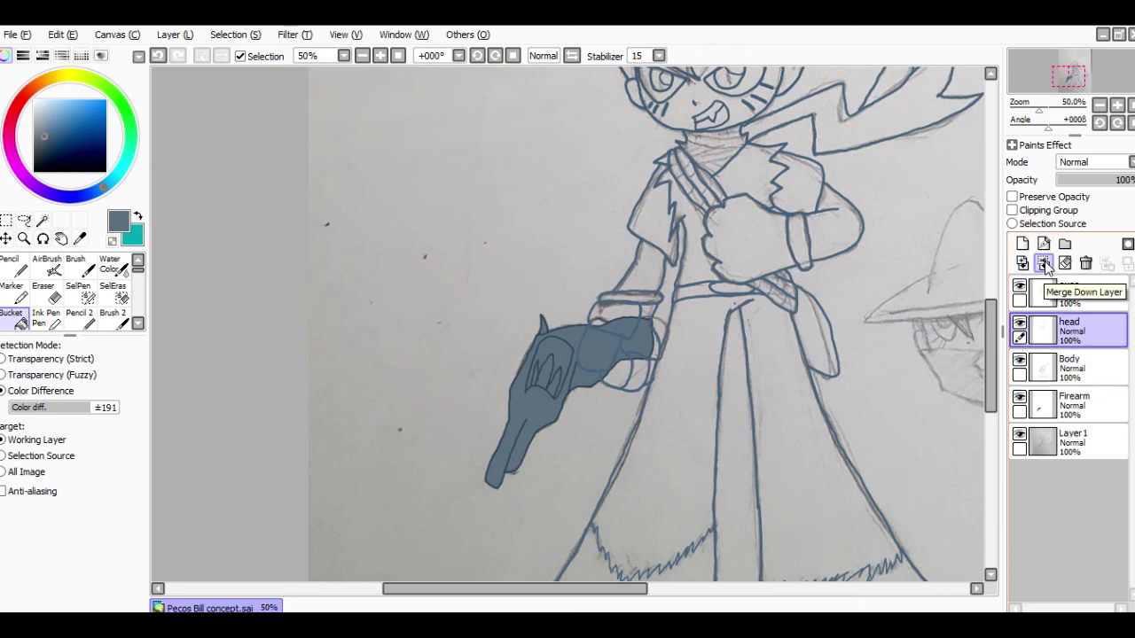
left_click(1044, 264)
left_click(1044, 263)
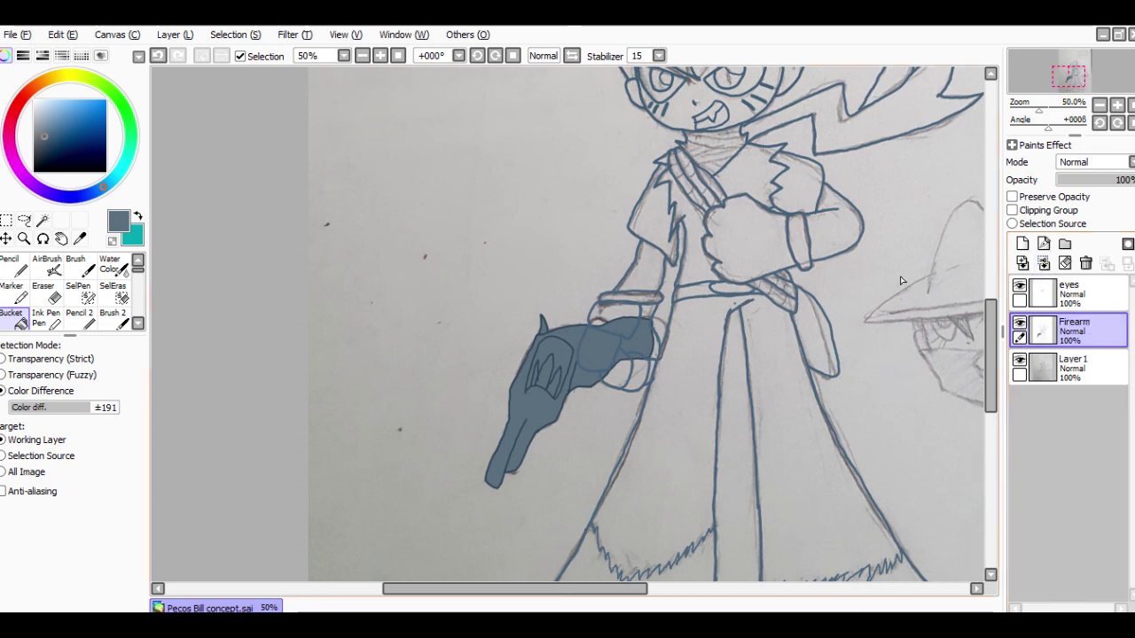
left_click(160, 56)
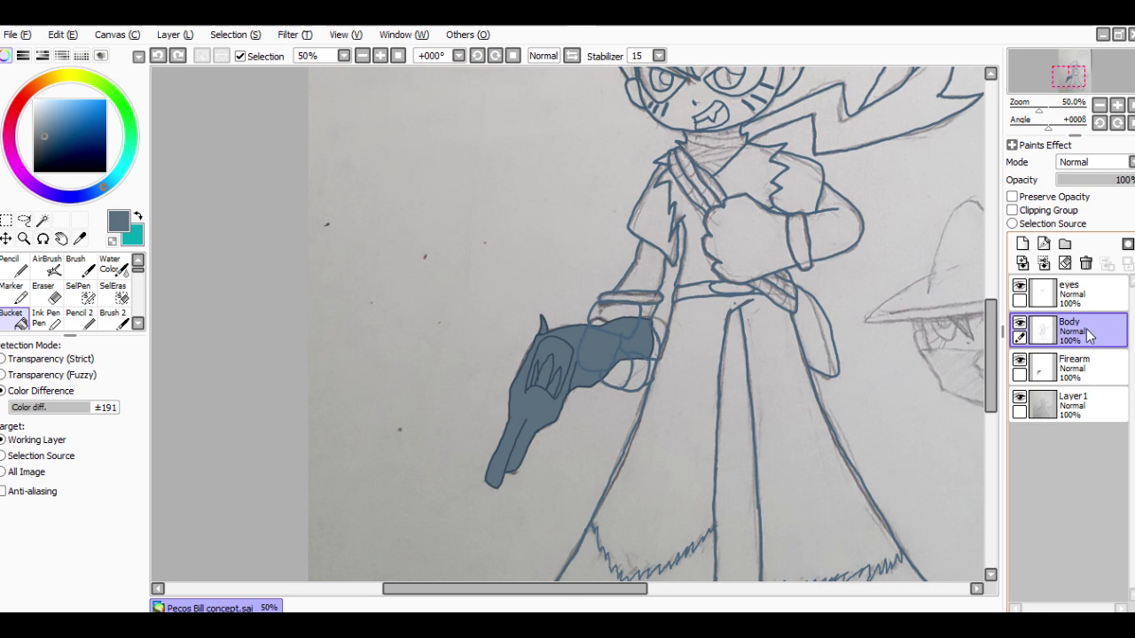
Step: Hide and reshow the Body, eyes and Firearm layers one by one to check the contents of each
left_click(1020, 324)
left_click(1019, 325)
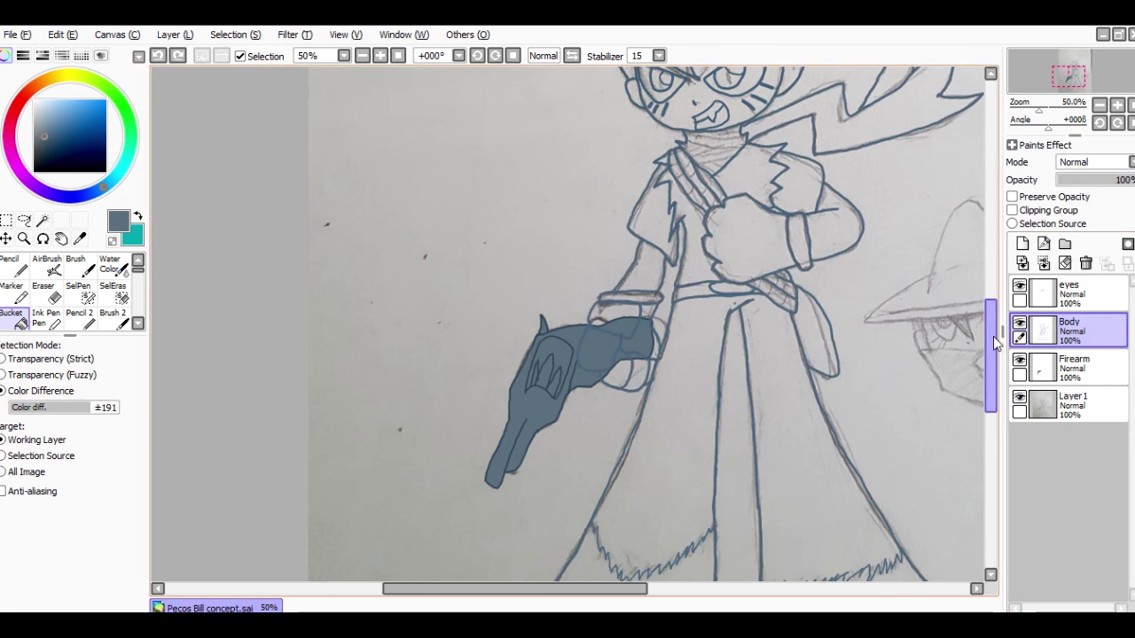
left_click_drag(994, 336, 994, 300)
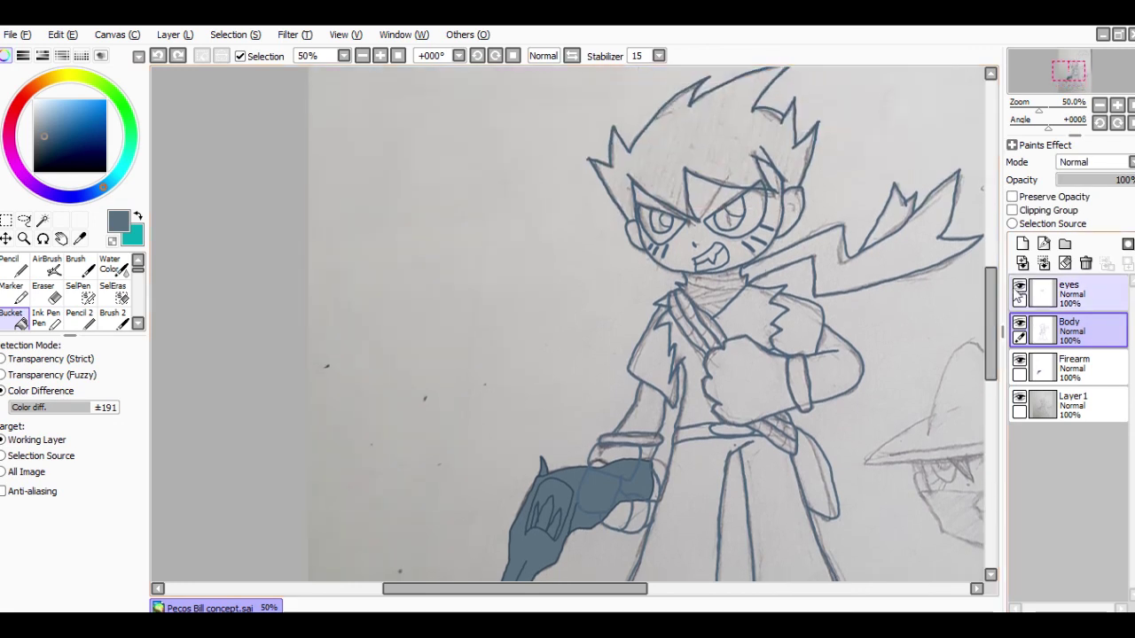
left_click(1020, 285)
left_click(1020, 286)
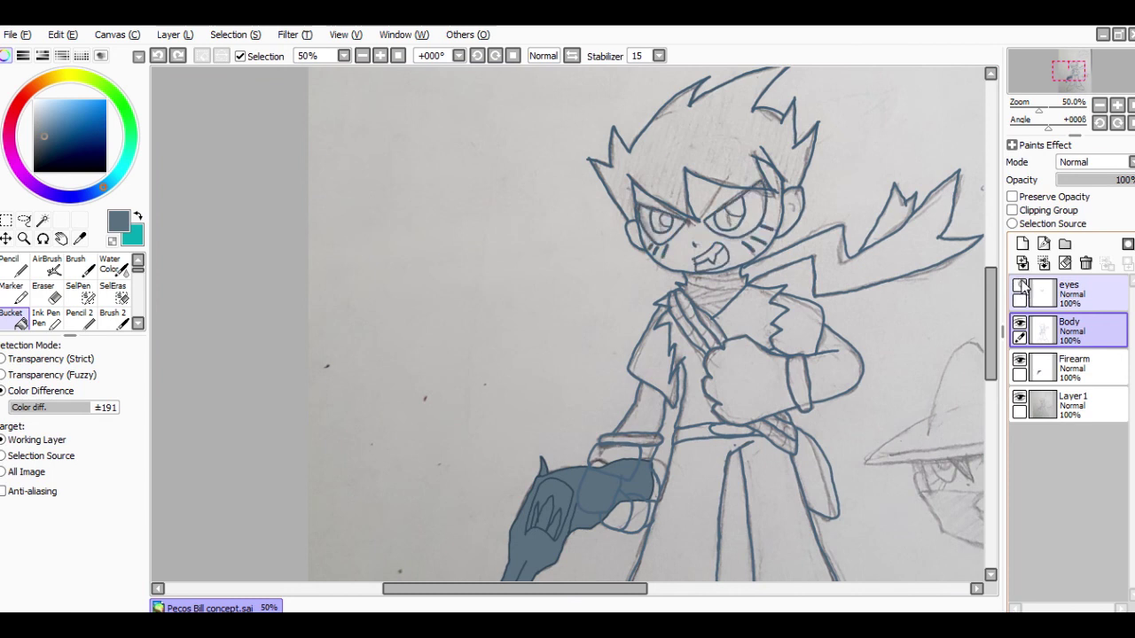
left_click(1020, 362)
left_click(1020, 362)
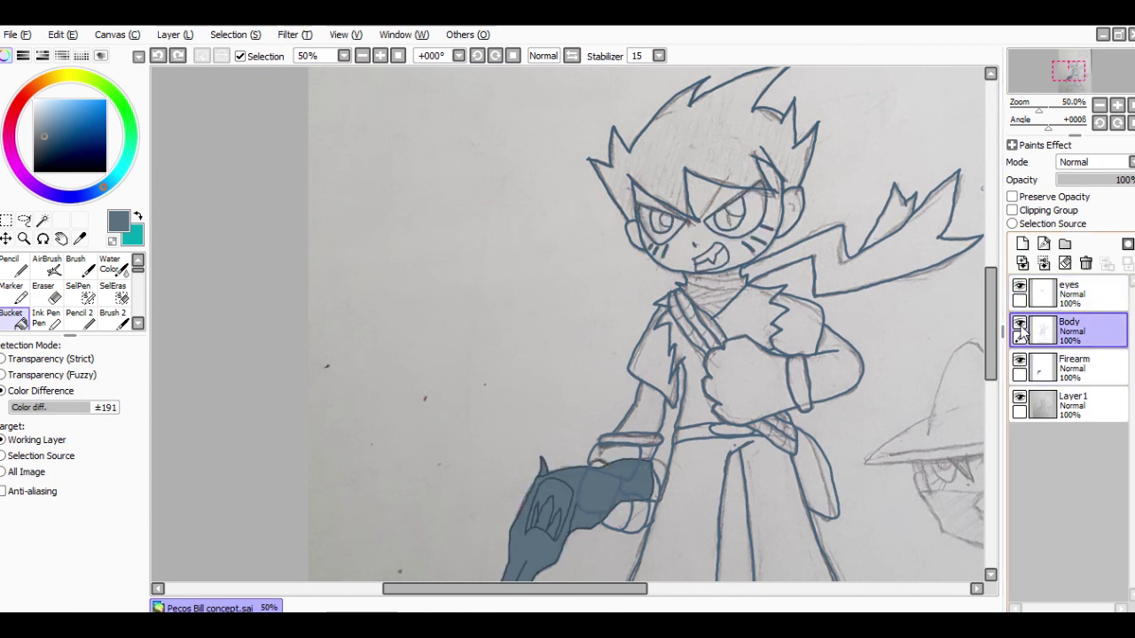
left_click(1020, 323)
left_click(1020, 323)
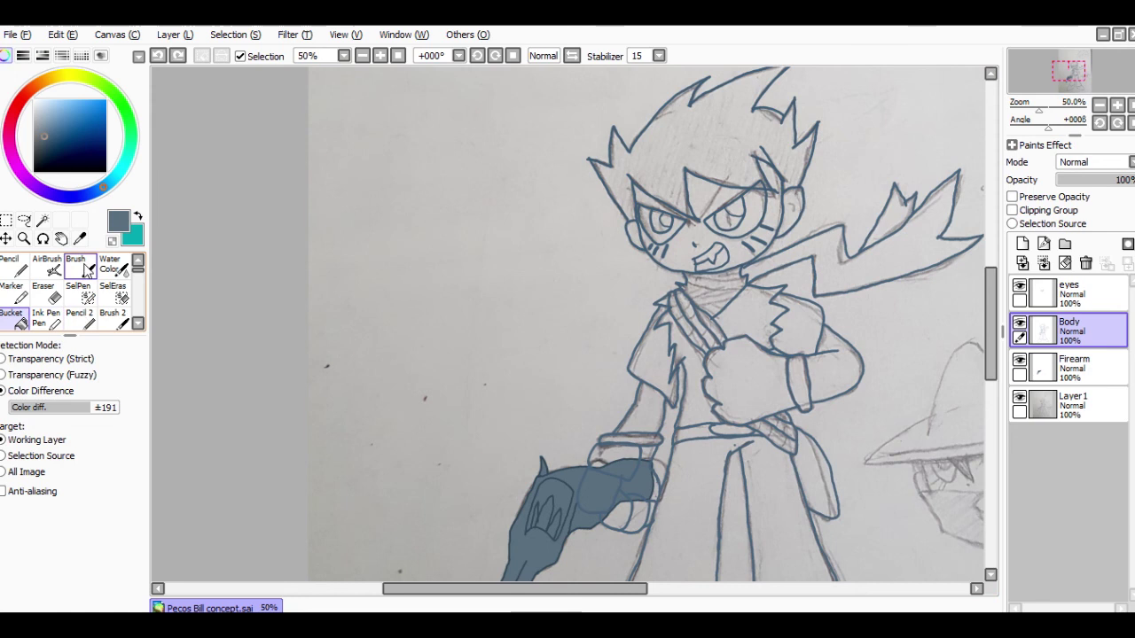
Step: Choose the Bucket tool and mix a dark, saturated orange as the fill colour
left_click(115, 321)
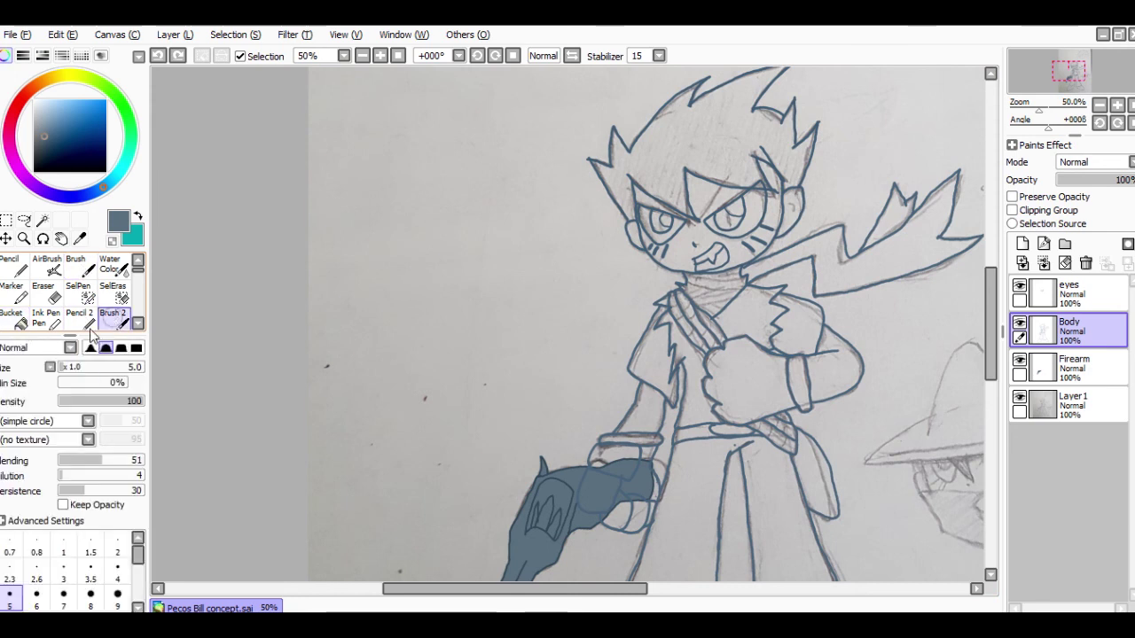
left_click(15, 324)
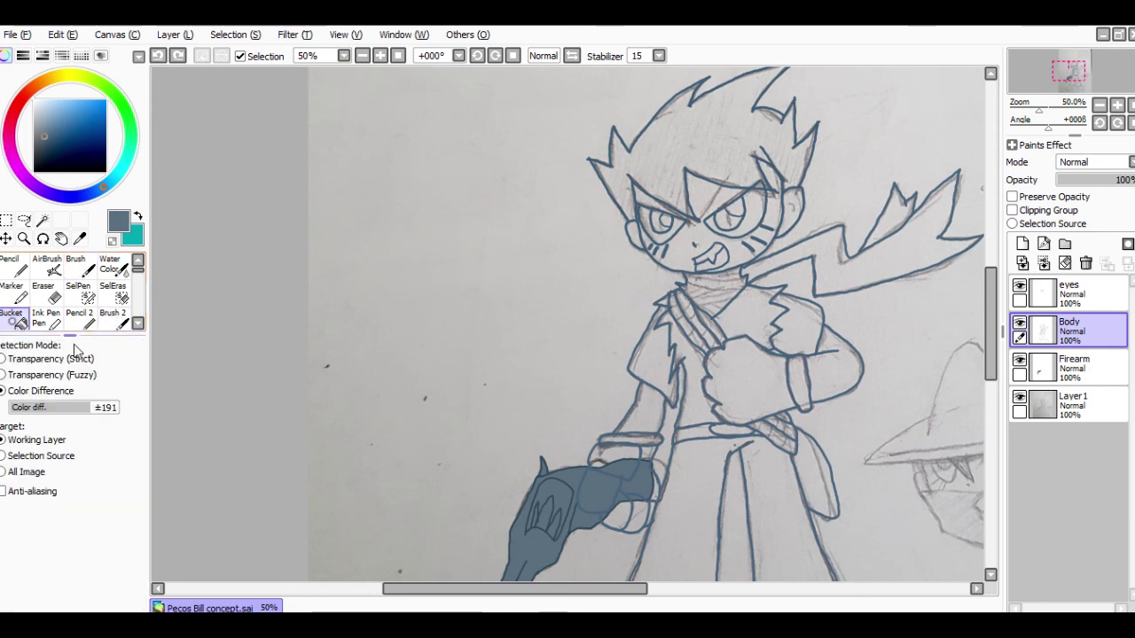
left_click(24, 95)
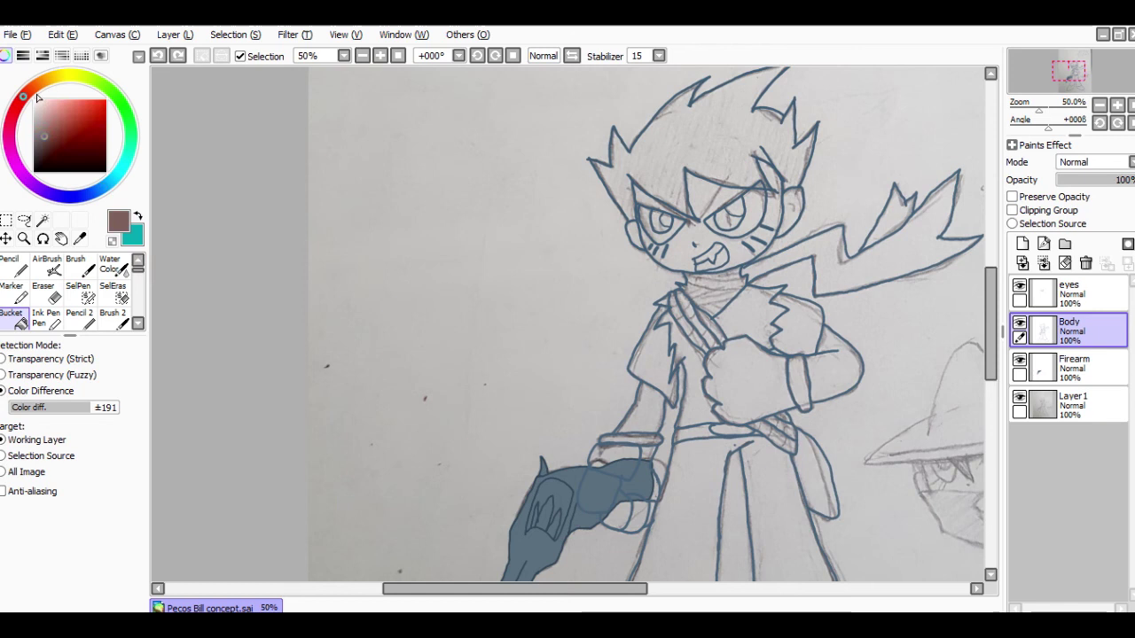
mouse_move(46, 88)
left_mouse_down()
mouse_move(55, 77)
mouse_move(80, 108)
mouse_move(28, 86)
mouse_move(41, 82)
left_mouse_up()
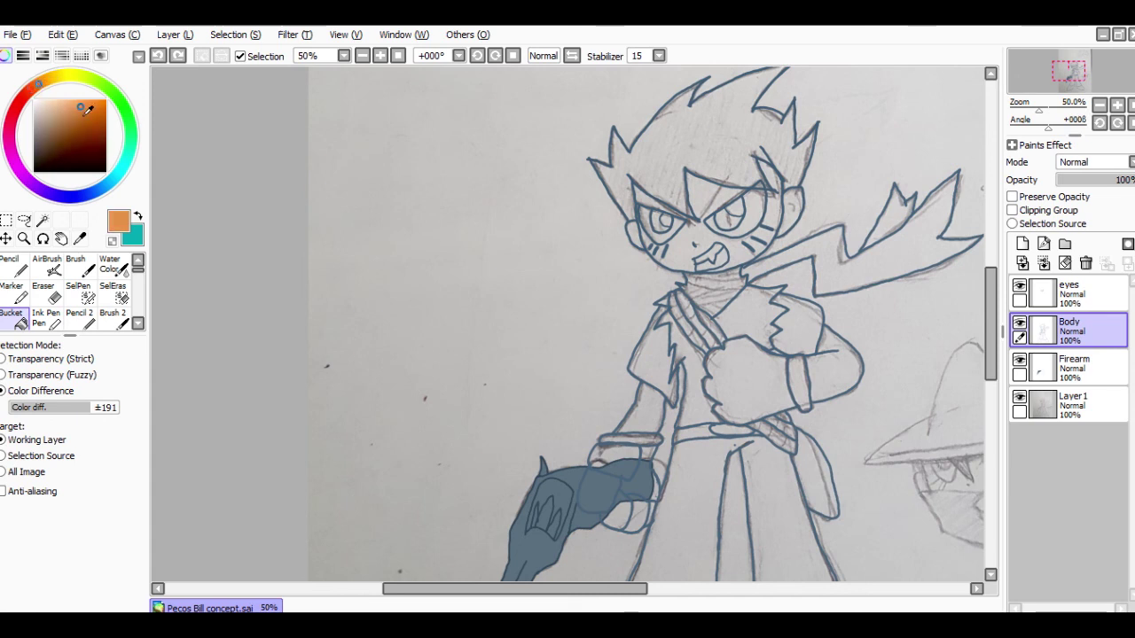
mouse_move(85, 112)
left_mouse_down()
mouse_move(109, 96)
mouse_move(108, 111)
left_mouse_up()
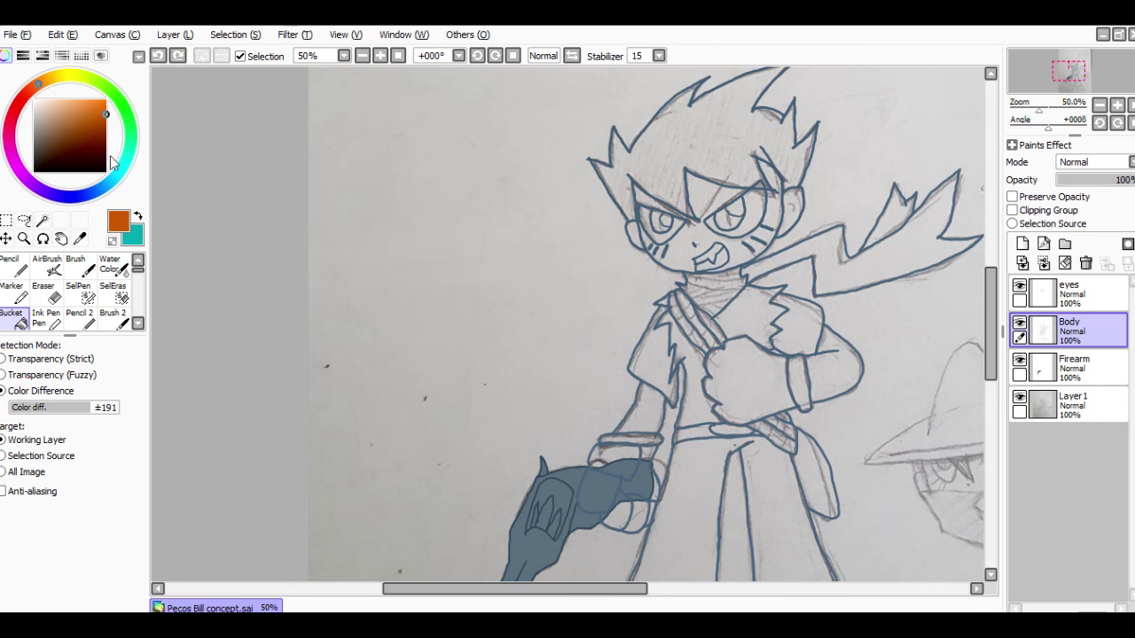
Step: Try filling the hair with the dark orange, before and after merging the eyes layer into Body, and undo the fills and the merge
left_click(677, 142)
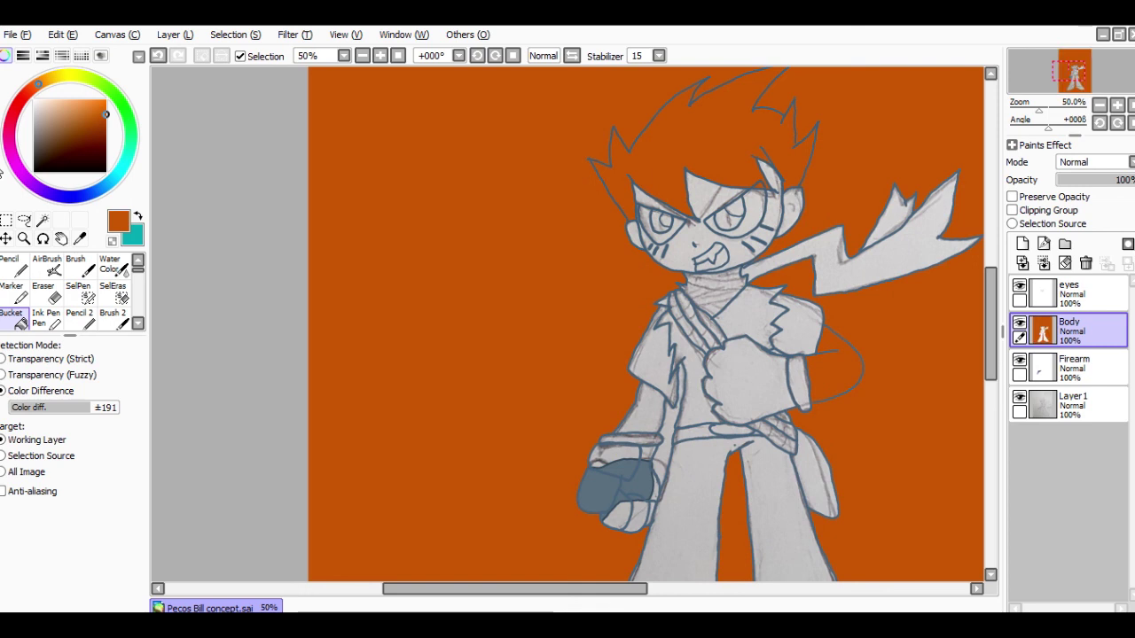
left_click(156, 57)
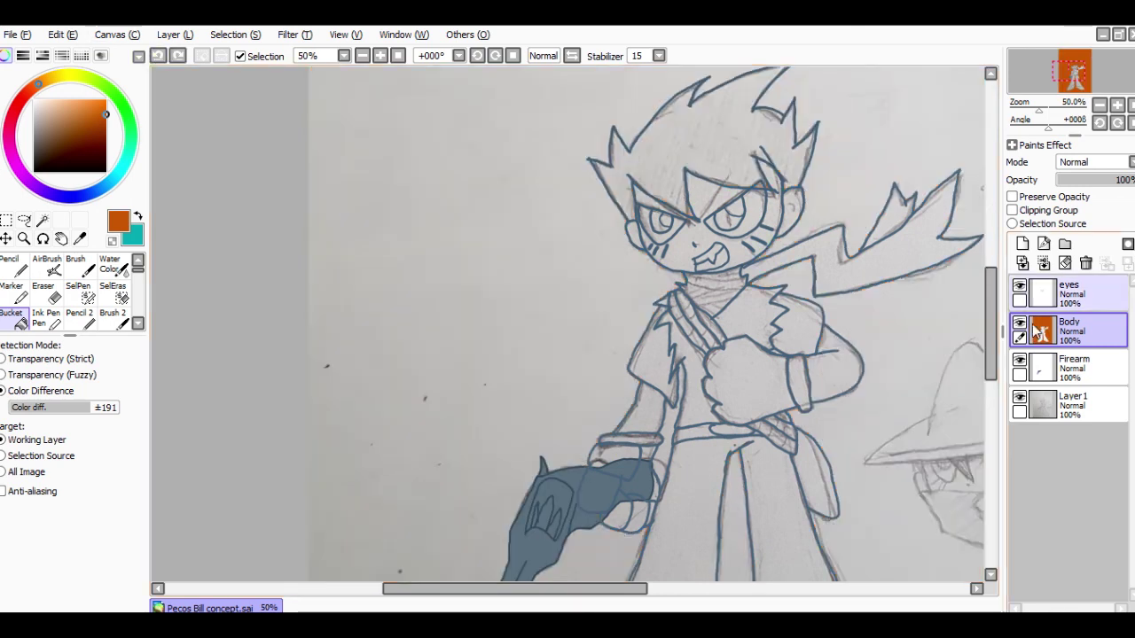
left_click(1079, 292)
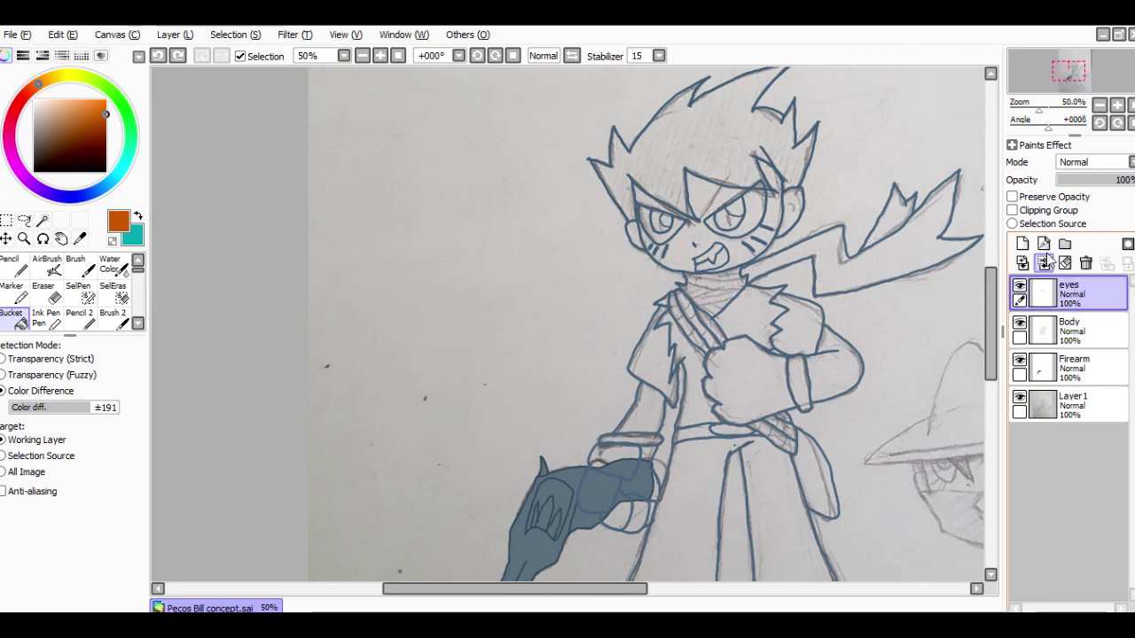
left_click(1044, 264)
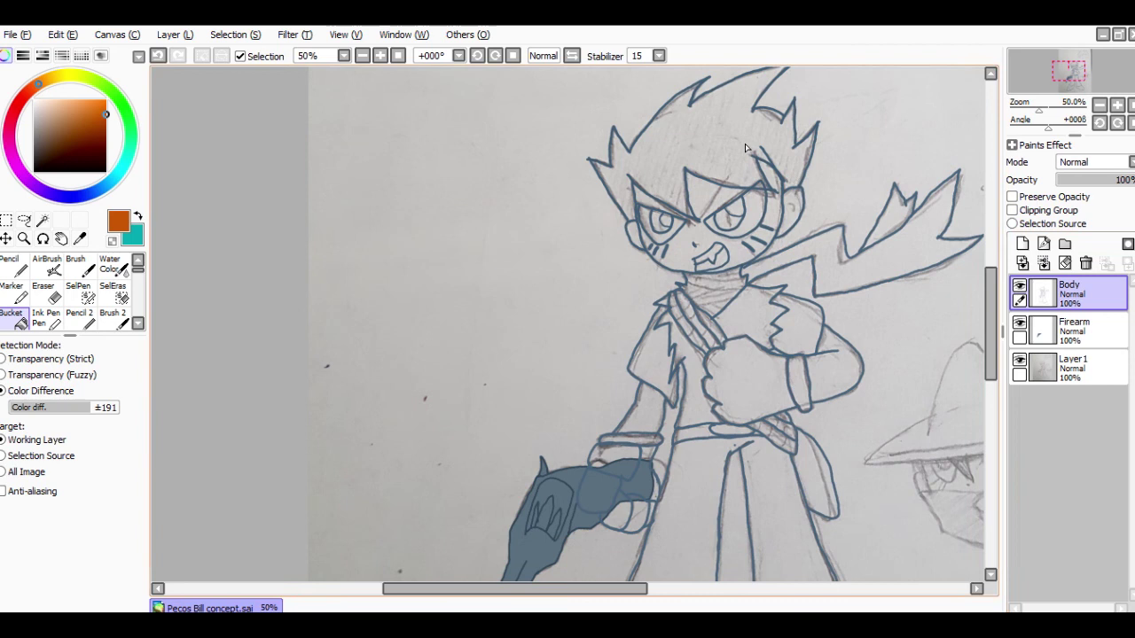
left_click(684, 158)
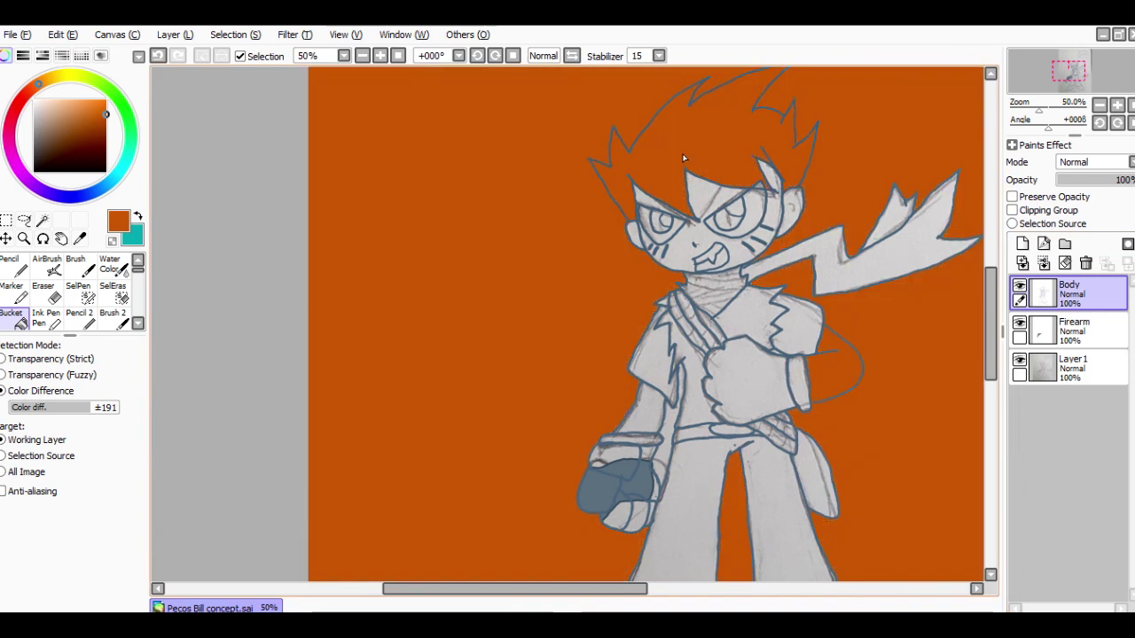
left_click(159, 56)
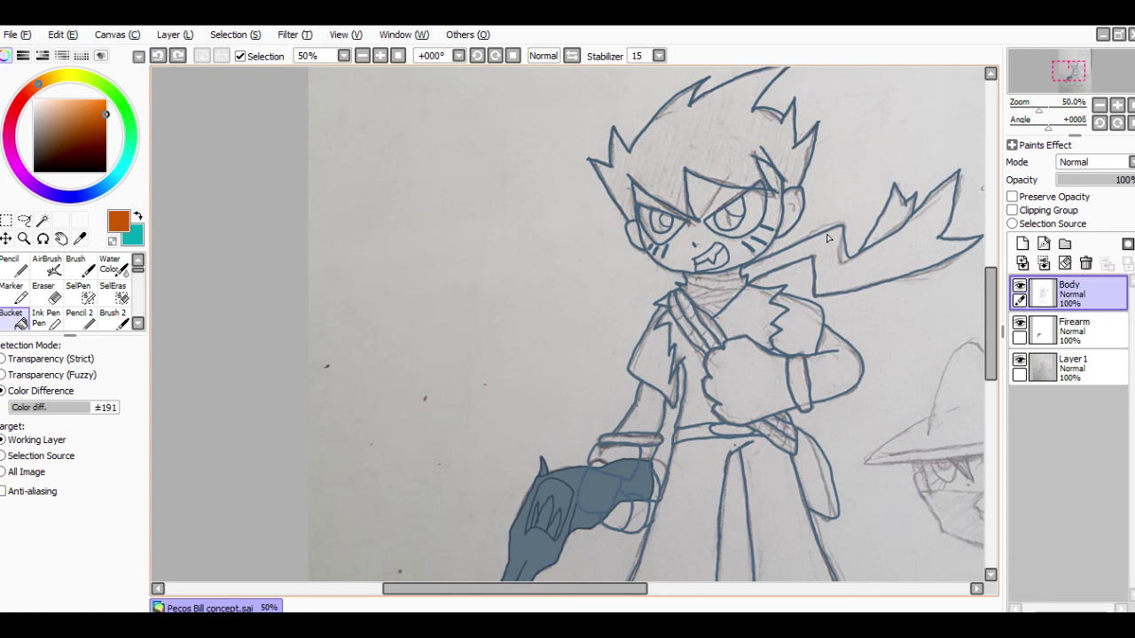
left_click(158, 57)
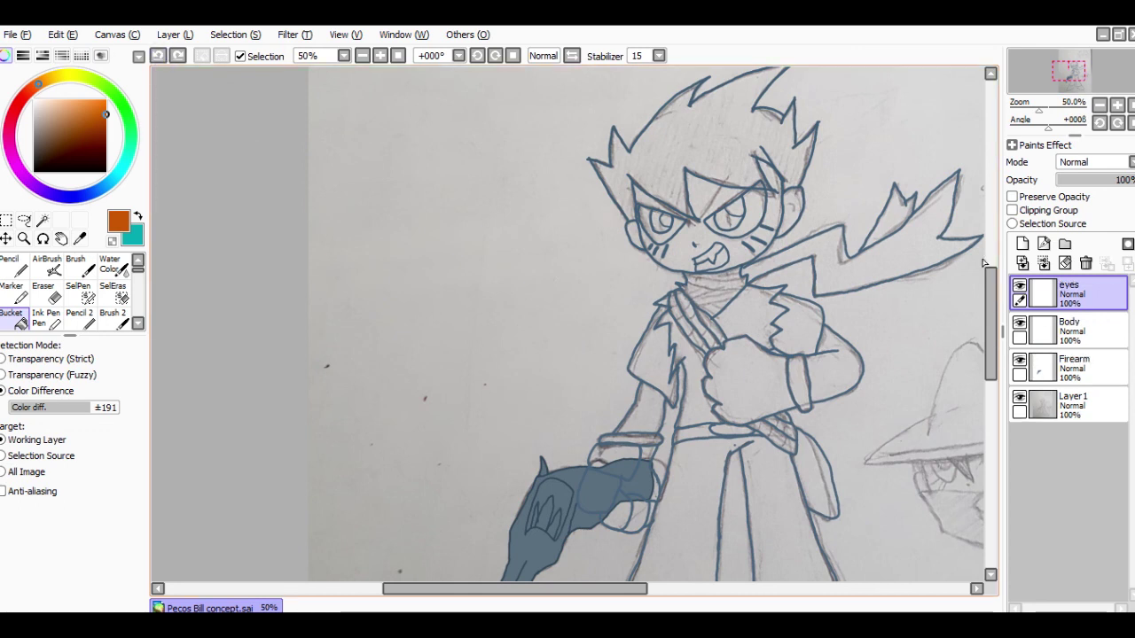
Step: Make the Body layer active, check its line art by hiding and reshowing it, and set the Bucket's colour difference to ±77
left_click(1060, 330)
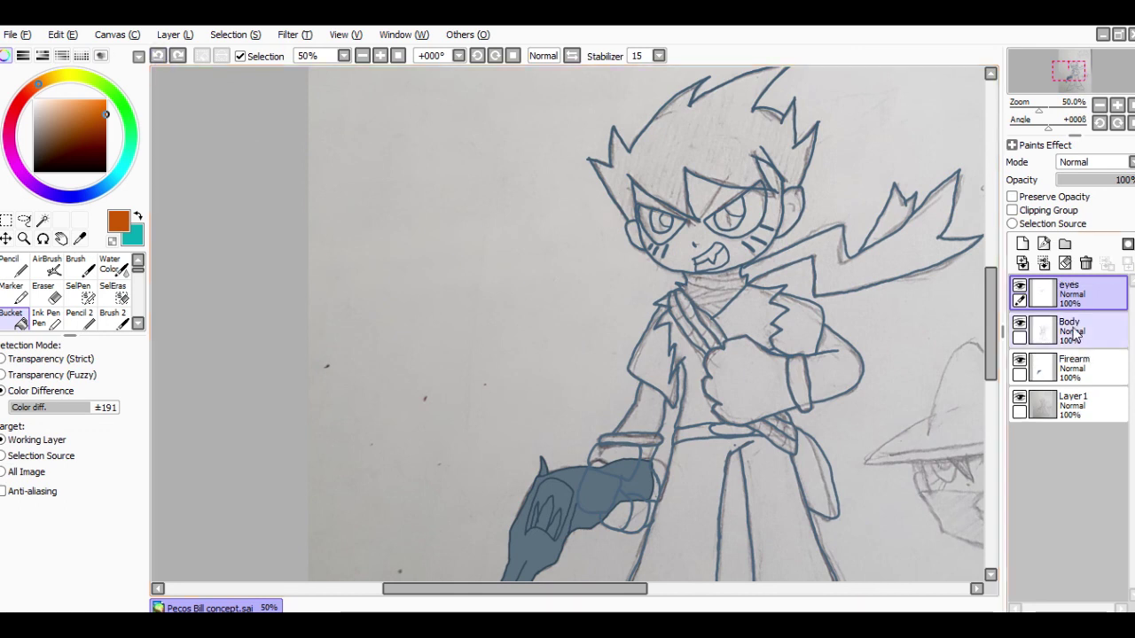
left_click(1020, 324)
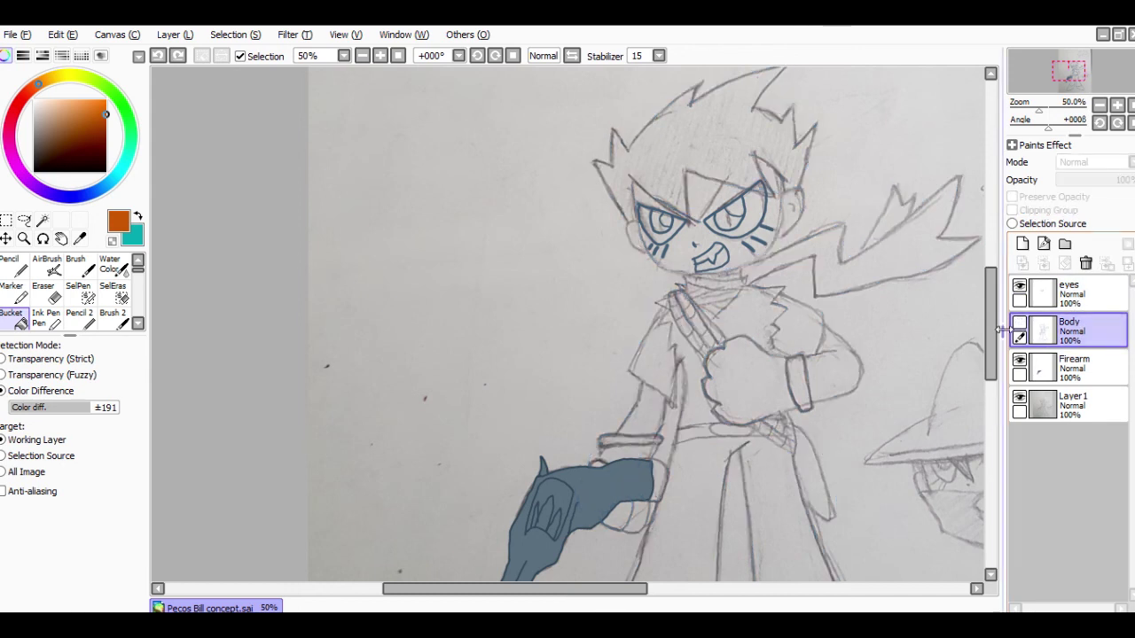
left_click(1020, 324)
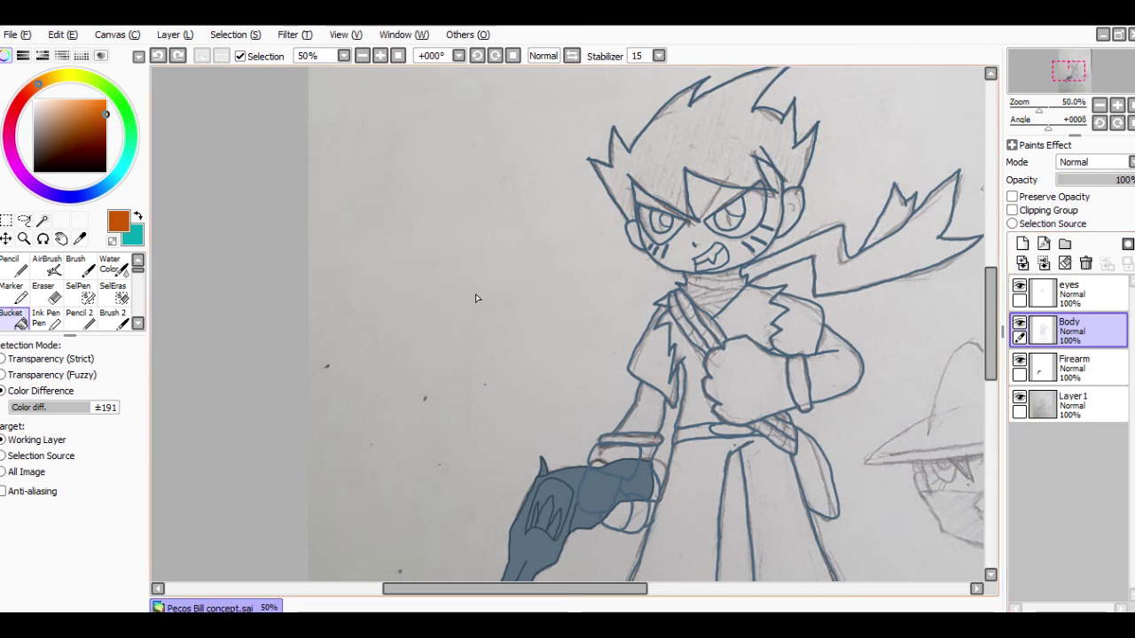
left_click_drag(101, 408, 50, 413)
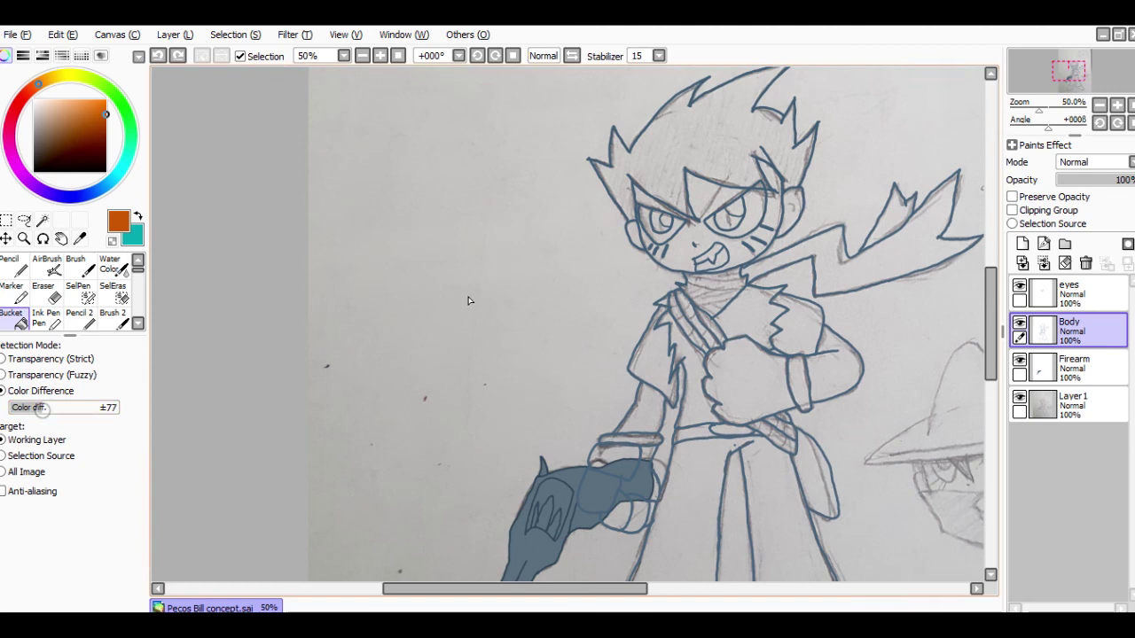
Step: Test the dark orange and a paler orange as hair fills, undoing each one
left_click(664, 160)
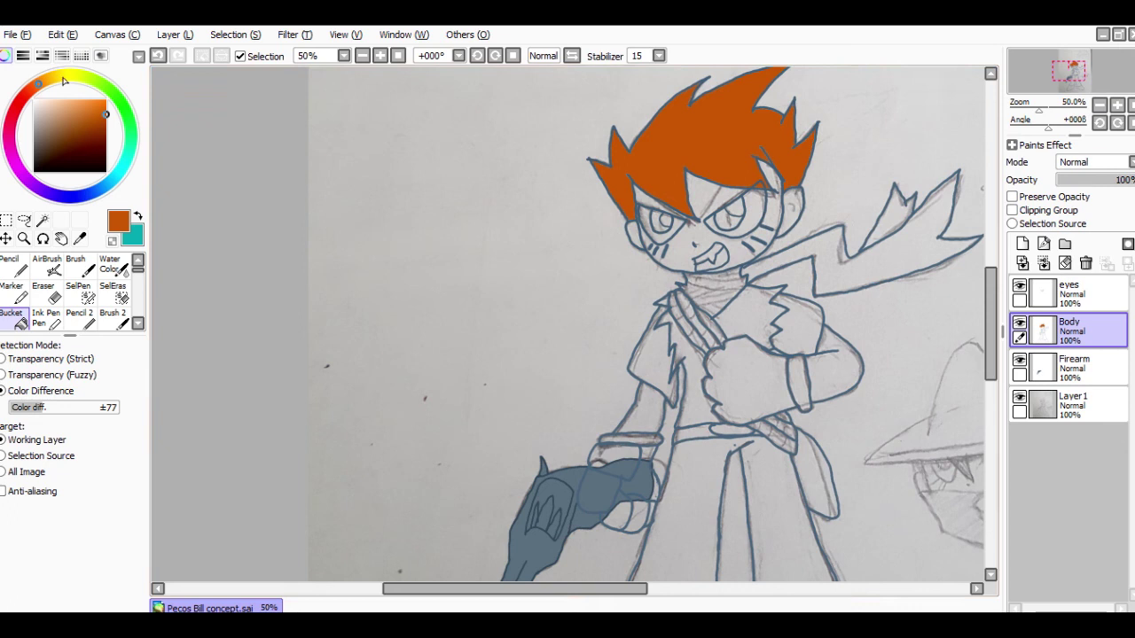
left_click(156, 57)
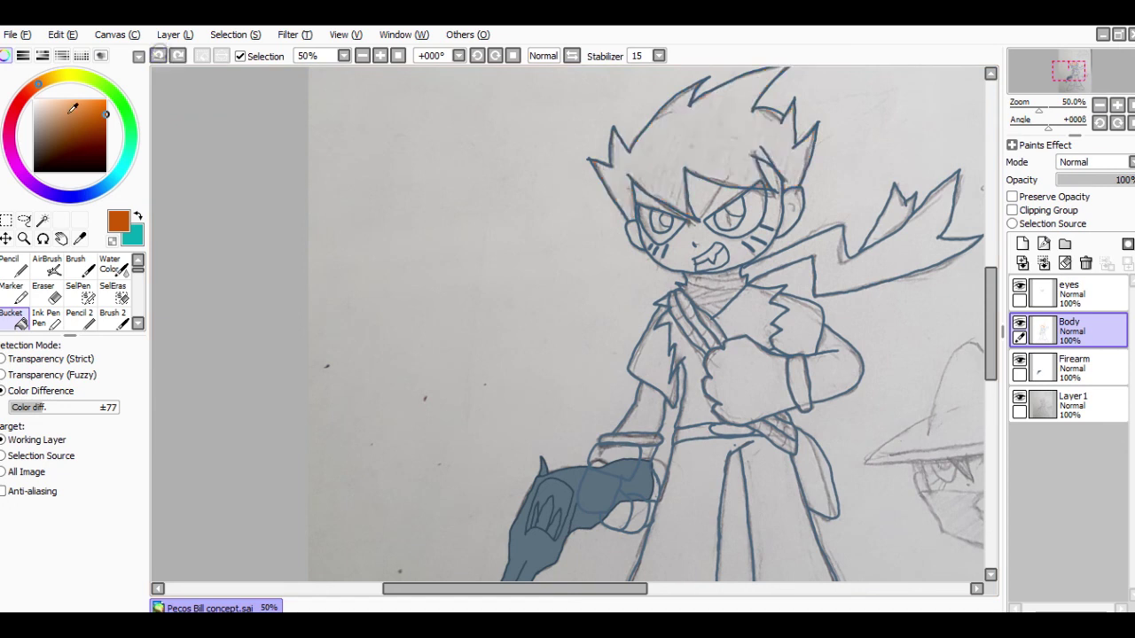
mouse_move(85, 110)
left_mouse_down()
mouse_move(87, 121)
mouse_move(80, 113)
left_mouse_up()
left_click(670, 152)
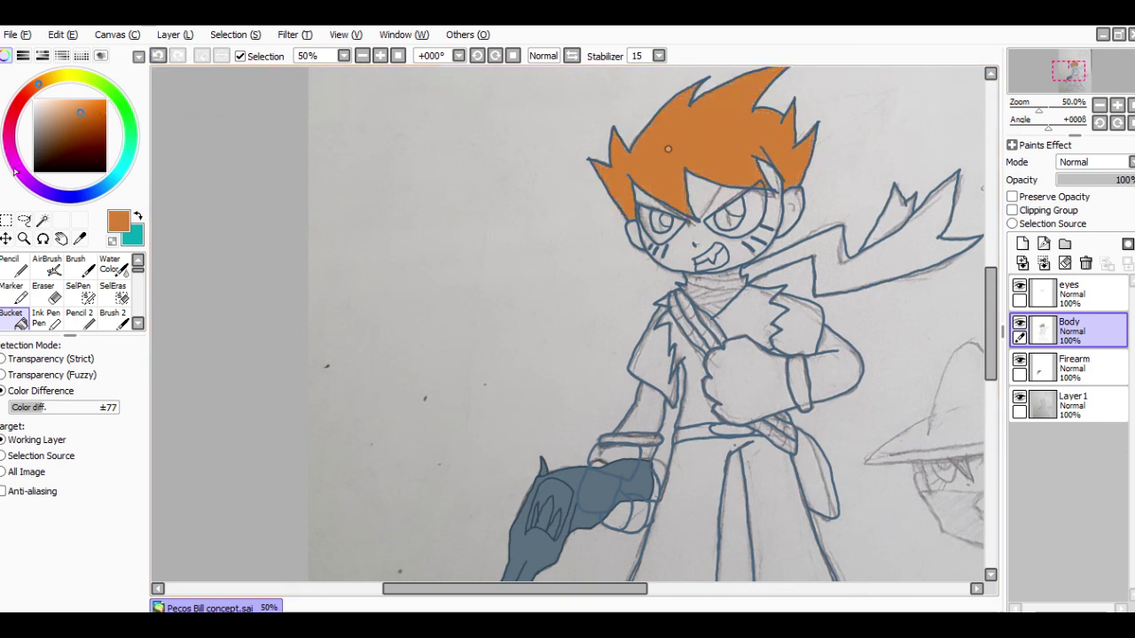
left_click(159, 55)
Step: Mix a darker brown and test it on the hair and on the chest section beside the fist, undoing both fills
left_click_drag(86, 100, 85, 122)
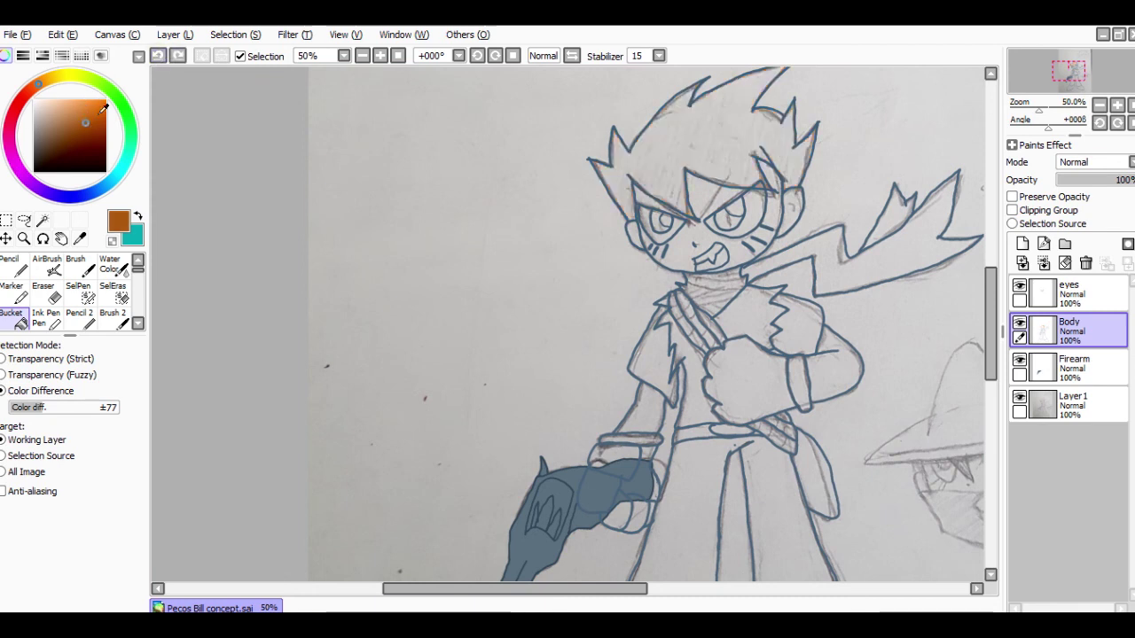
left_click(697, 141)
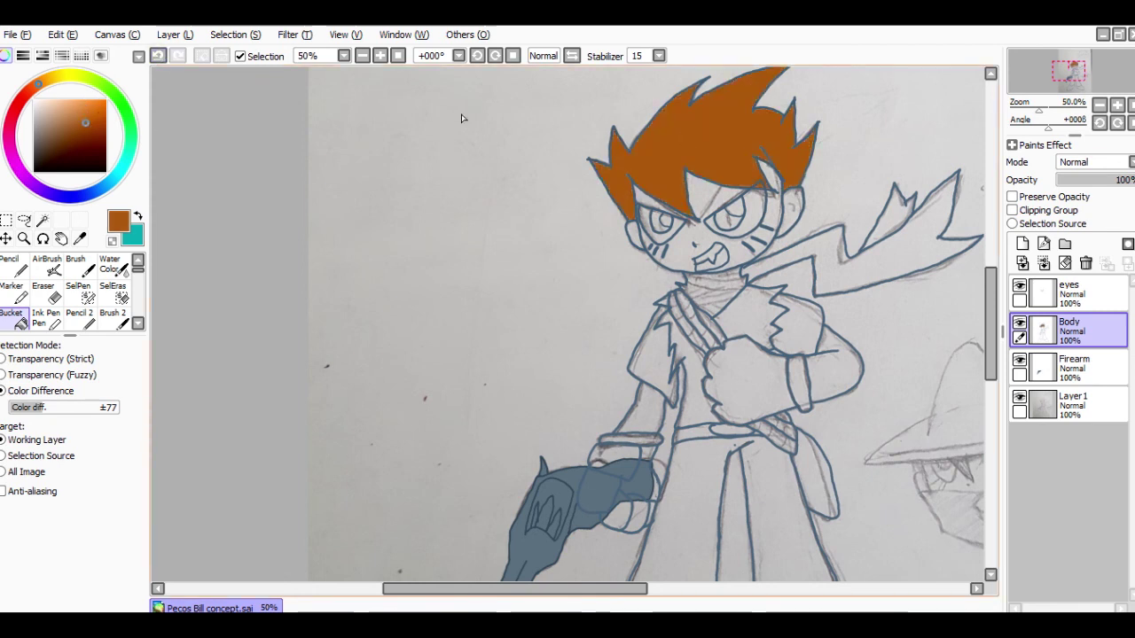
left_click(158, 56)
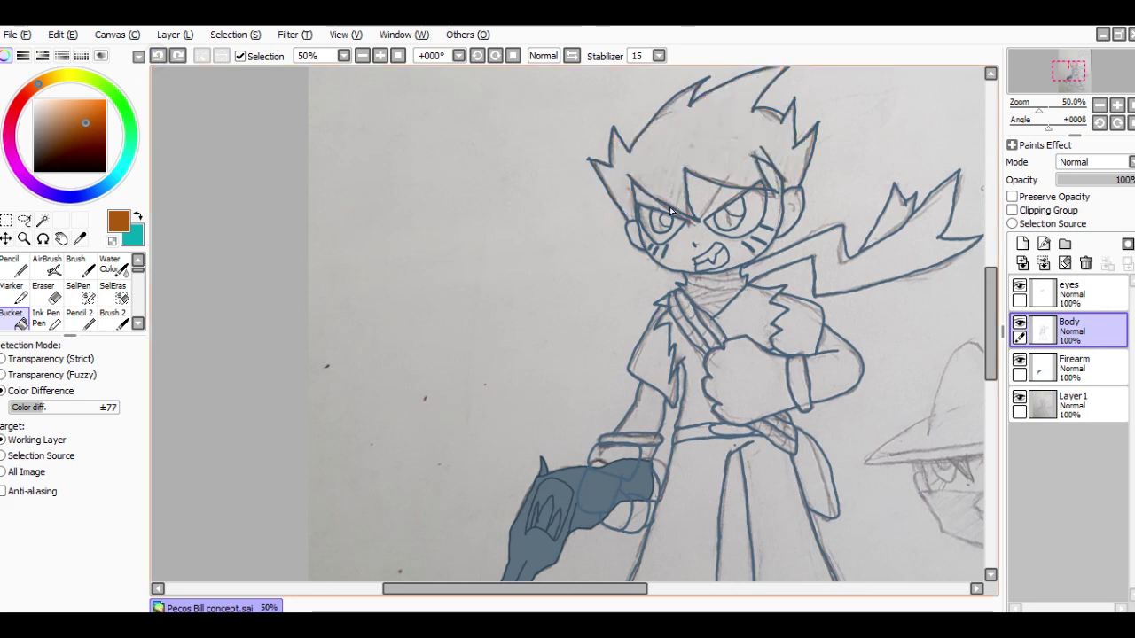
left_click(741, 321)
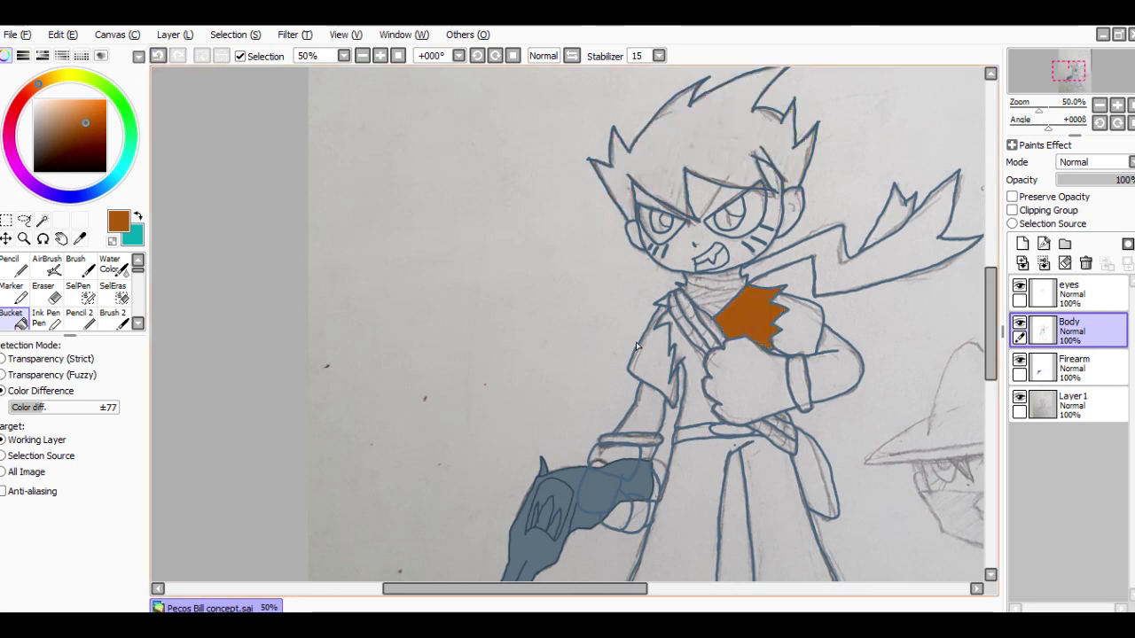
left_click(159, 56)
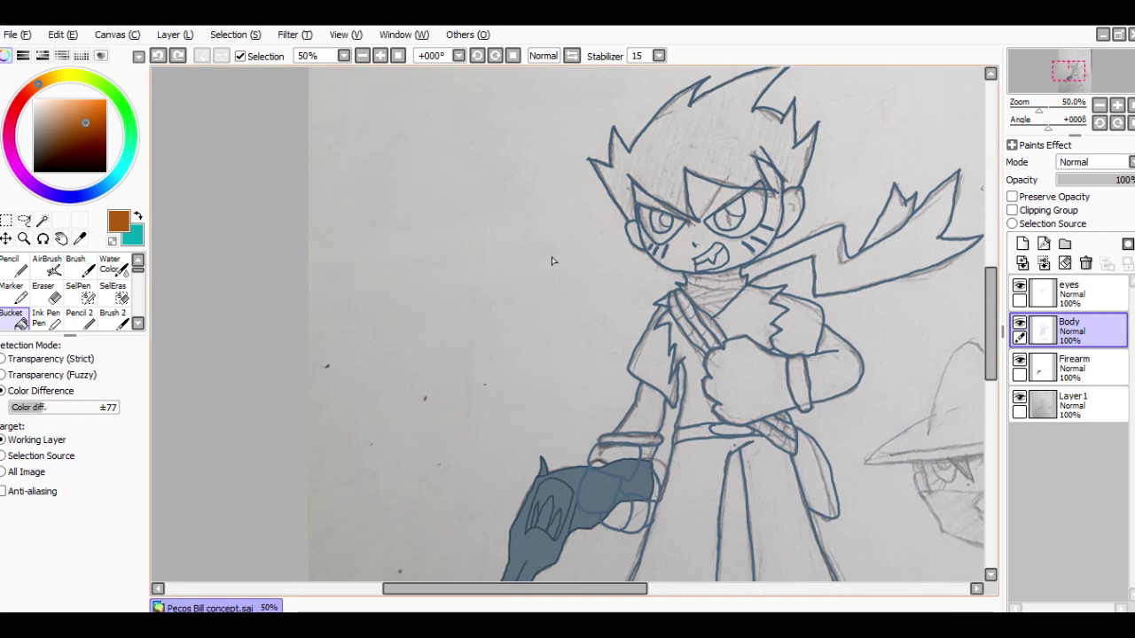
Step: Display the colour swatches and store the brown in an empty swatch of the first row
left_click(41, 57)
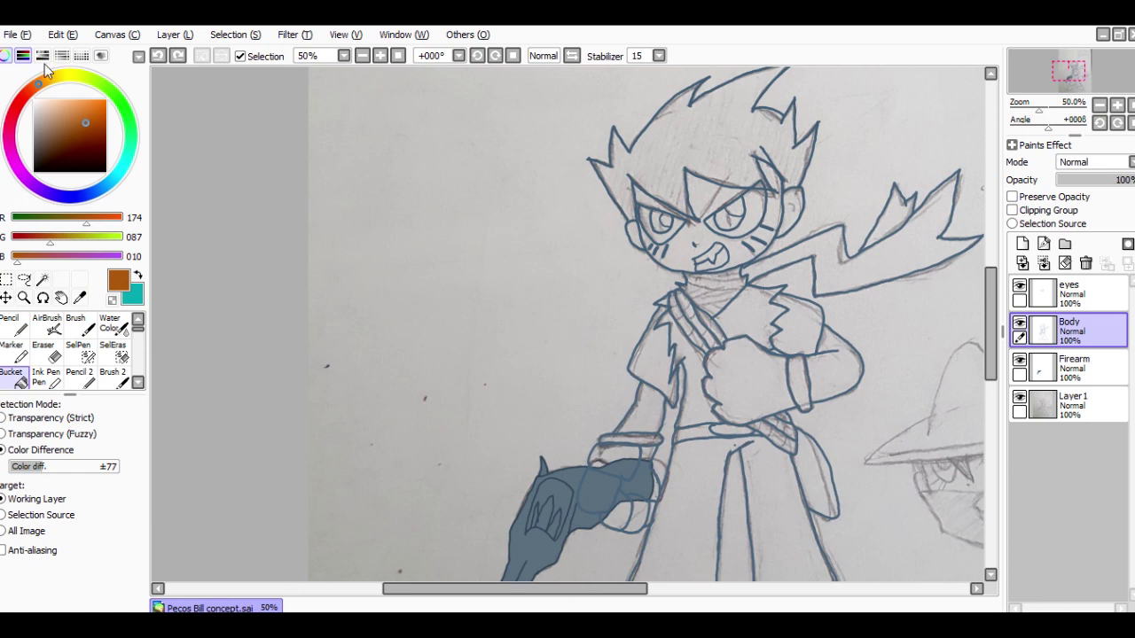
left_click(41, 56)
left_click(23, 56)
left_click(81, 56)
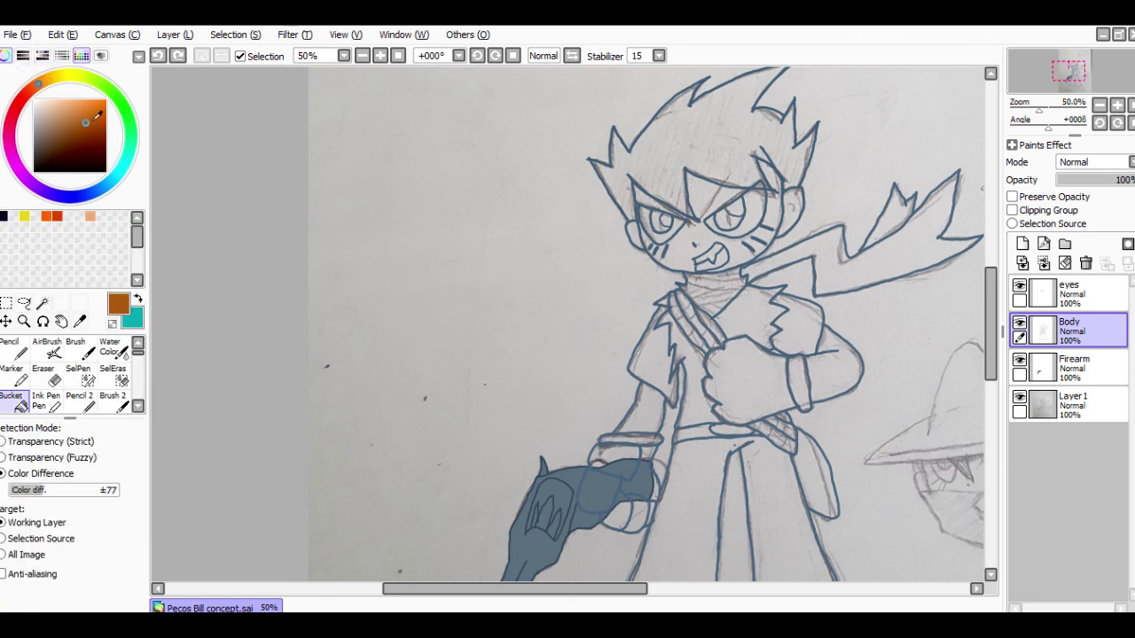
right_click(129, 217)
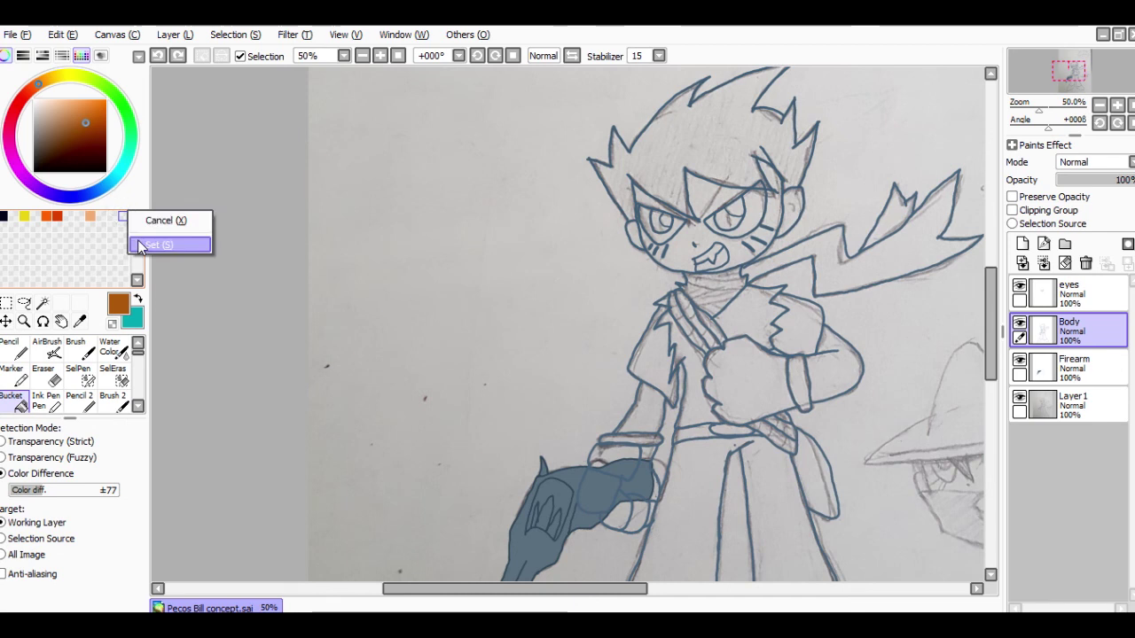
left_click(140, 245)
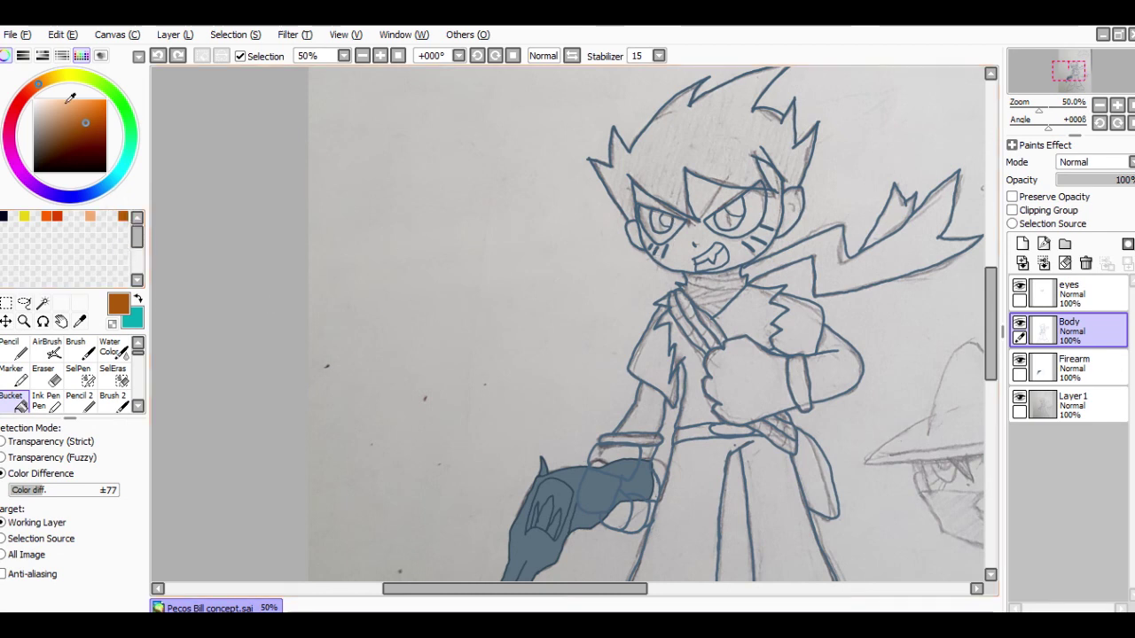
Step: Mix a bright orange-red and fill both flowing scarf tails and the scarf around the neck on the Body layer
left_click(24, 96)
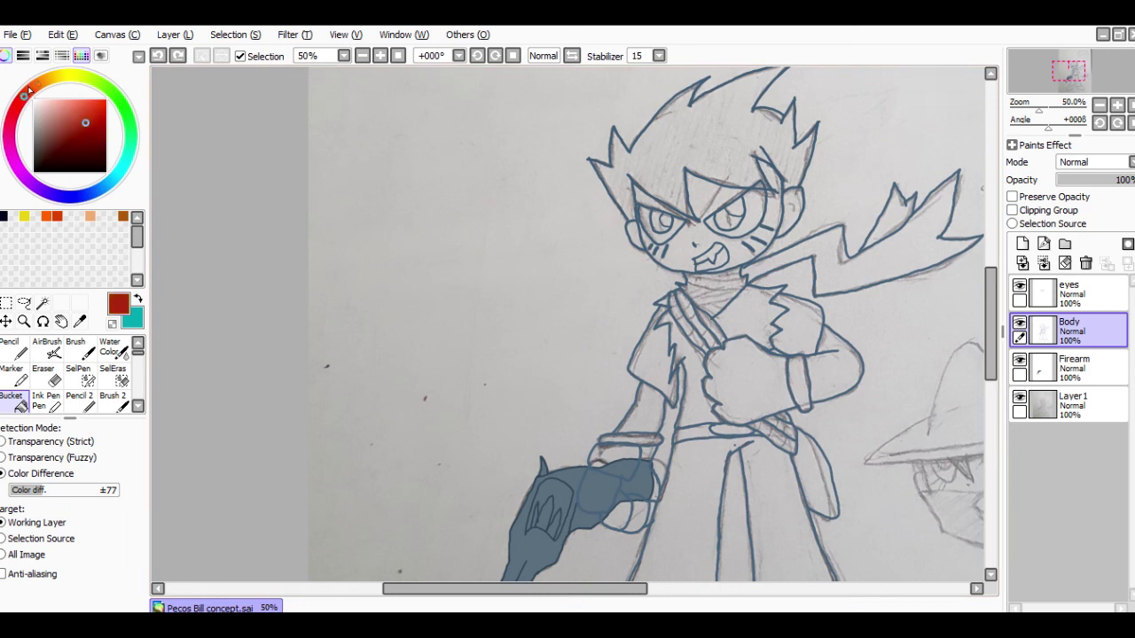
mouse_move(39, 89)
left_mouse_down()
mouse_move(78, 78)
mouse_move(42, 83)
left_mouse_up()
left_click(29, 93)
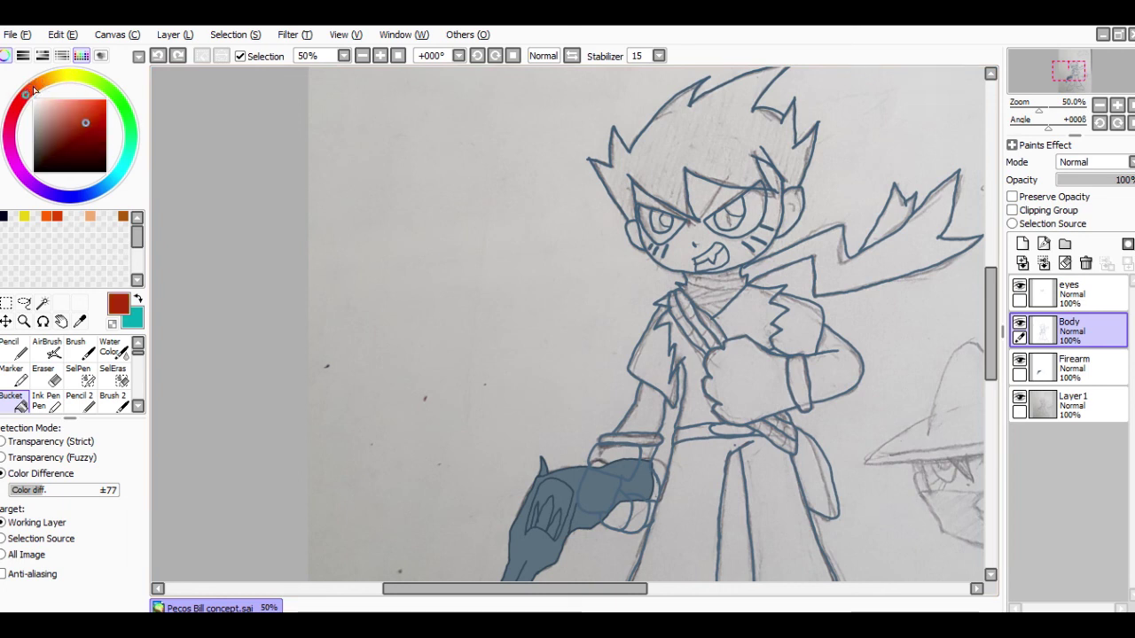
left_click(31, 88)
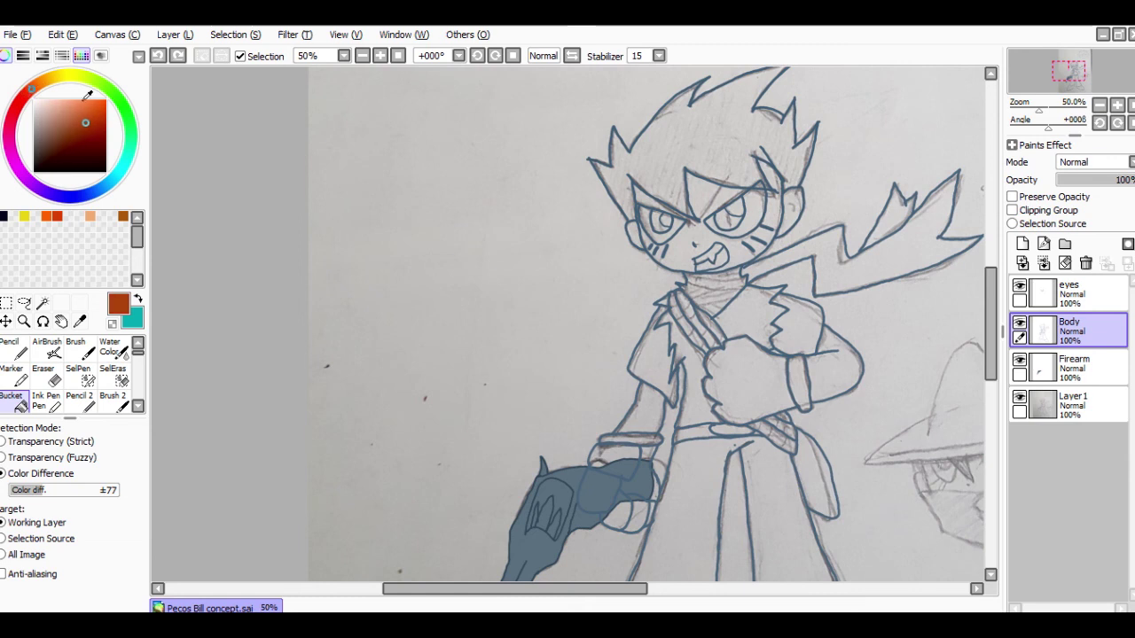
mouse_move(86, 119)
left_mouse_down()
mouse_move(94, 99)
mouse_move(110, 113)
mouse_move(105, 101)
left_mouse_up()
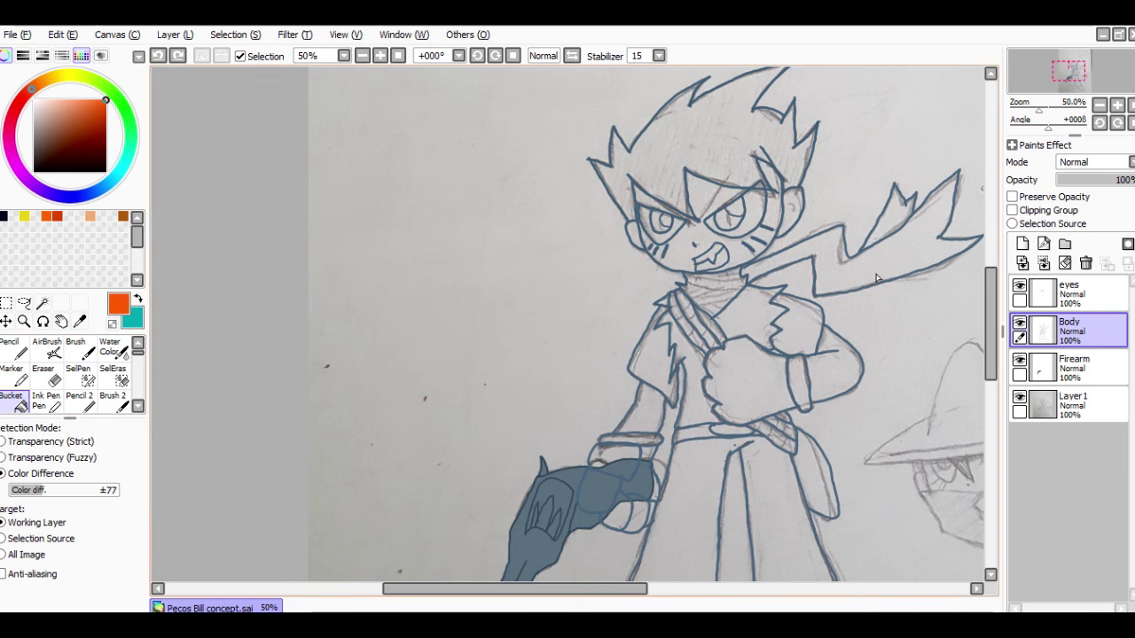
left_click(909, 247)
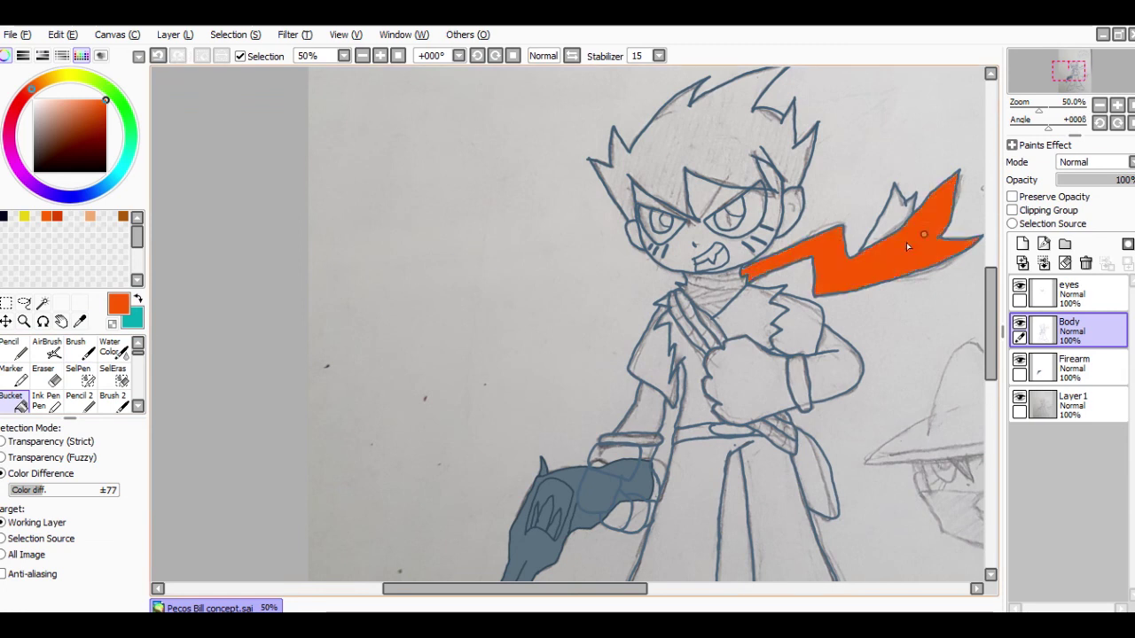
left_click(895, 219)
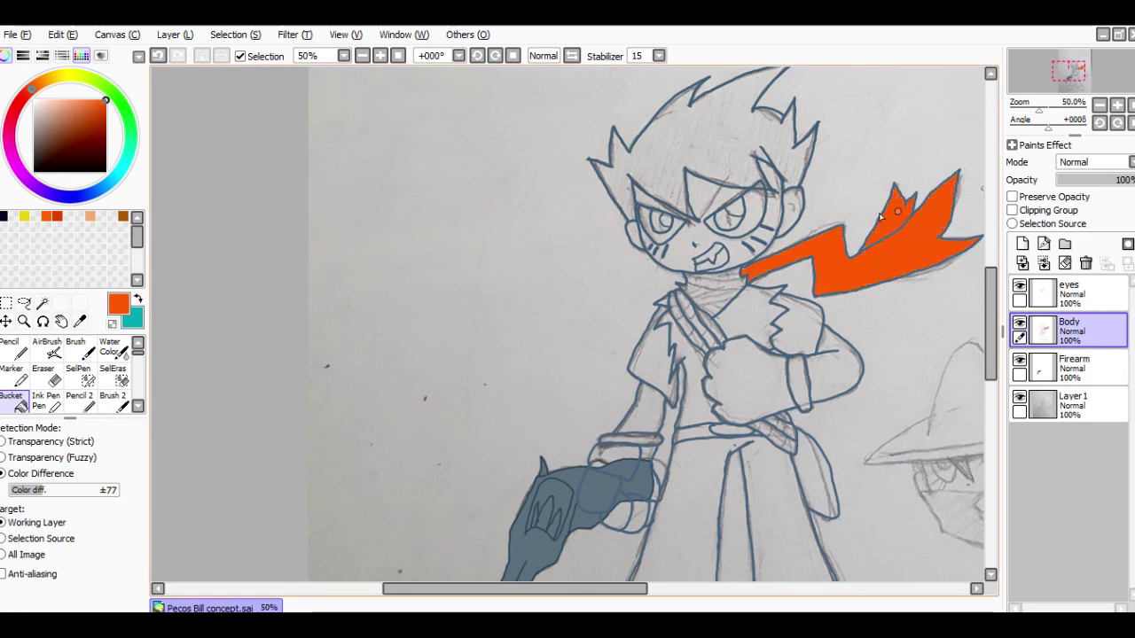
left_click(723, 291)
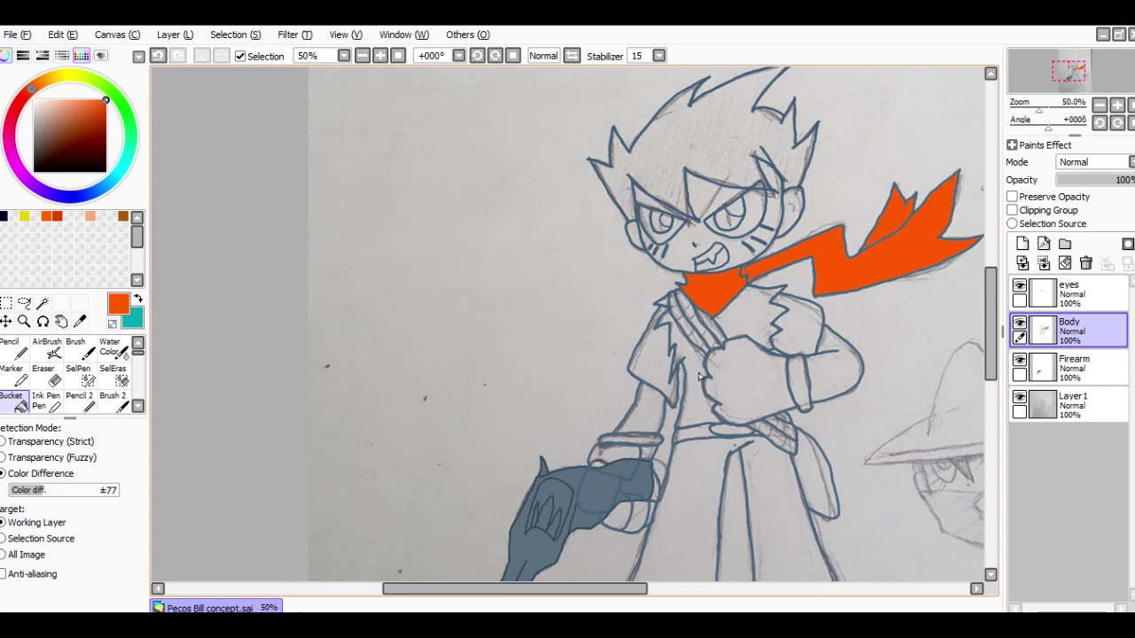
Step: Undo a trial orange-red hair fill, mix a slightly duller orange and fill the hair with it on the Body layer
left_click(702, 150)
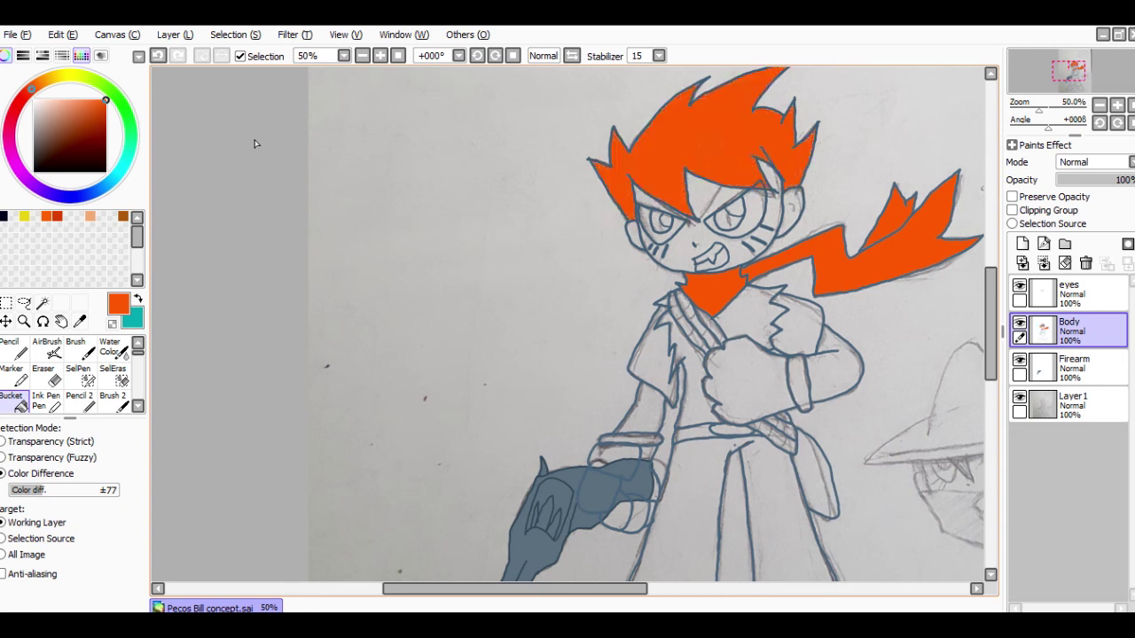
left_click(158, 55)
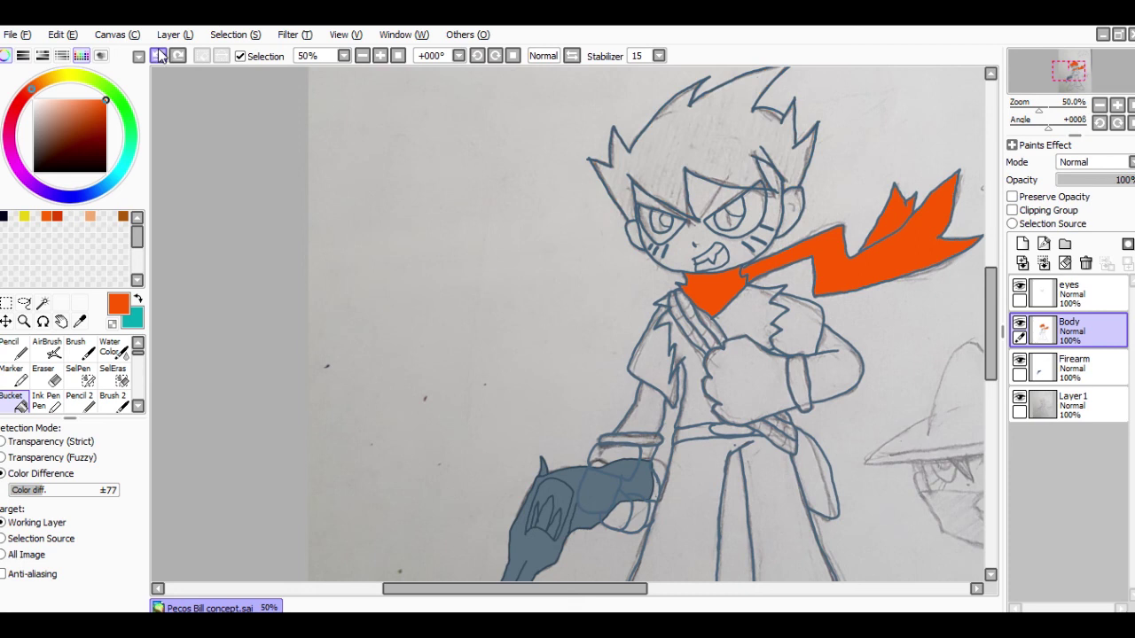
left_click_drag(102, 105, 90, 109)
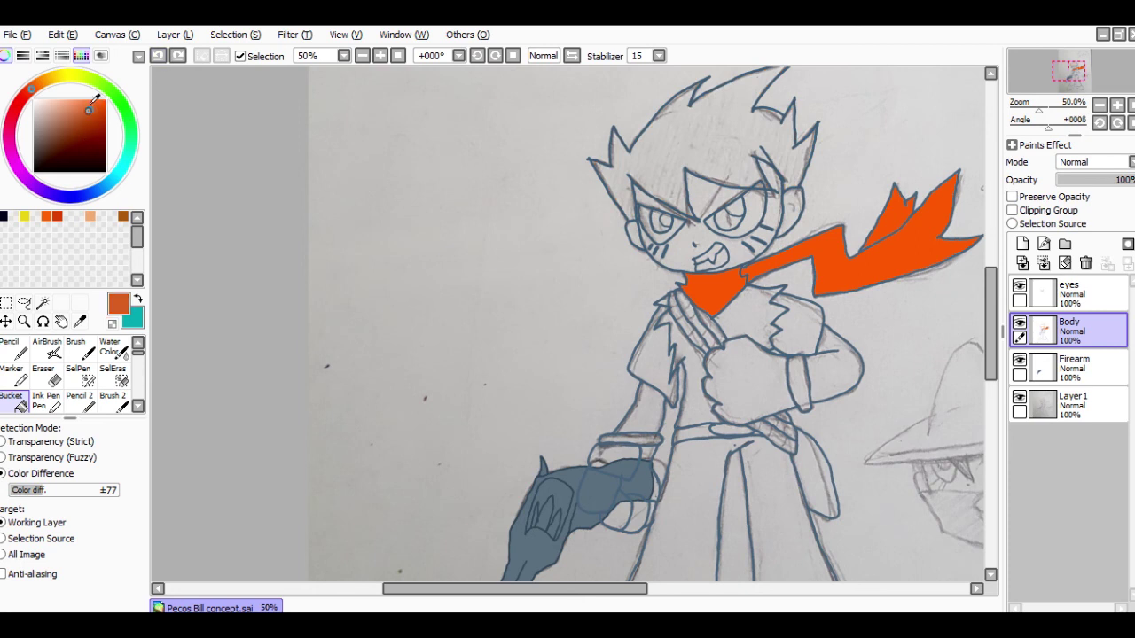
left_click(673, 139)
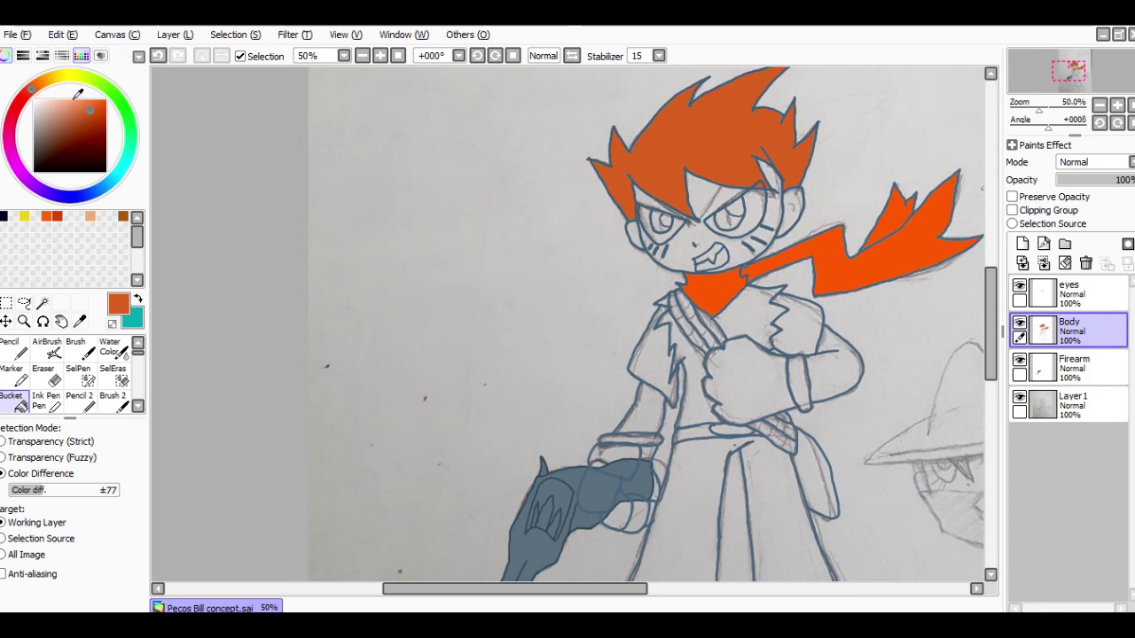
Step: Mix a light orange-tan skin tone and test it on the face and the lowered arm, undoing each fill
mouse_move(46, 89)
left_mouse_down()
mouse_move(47, 78)
mouse_move(77, 106)
left_mouse_up()
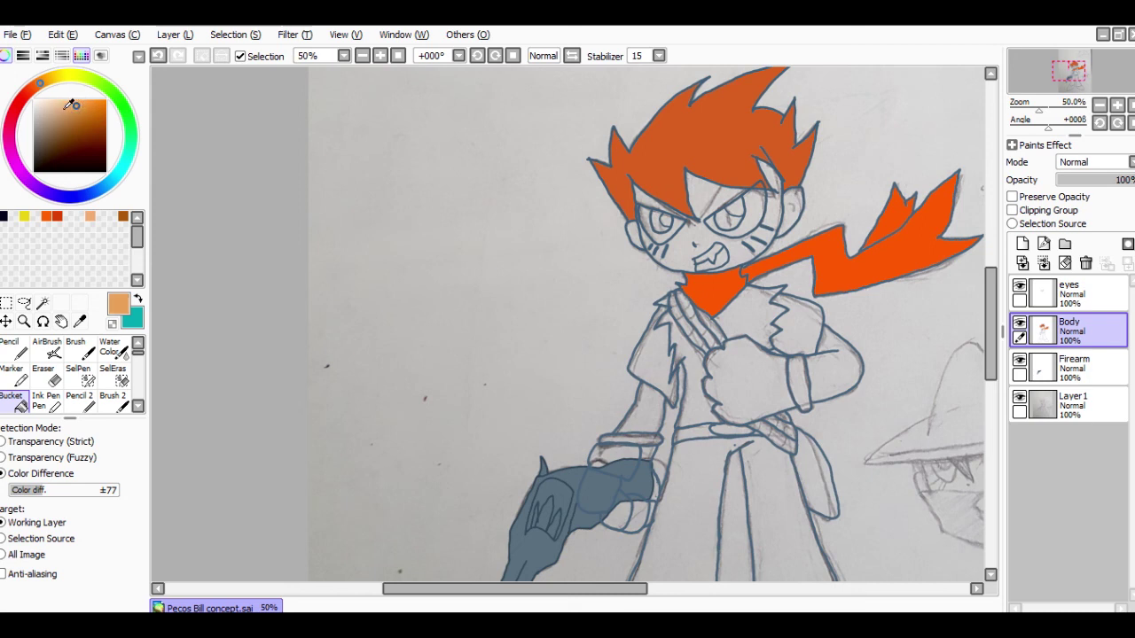
left_click(683, 255)
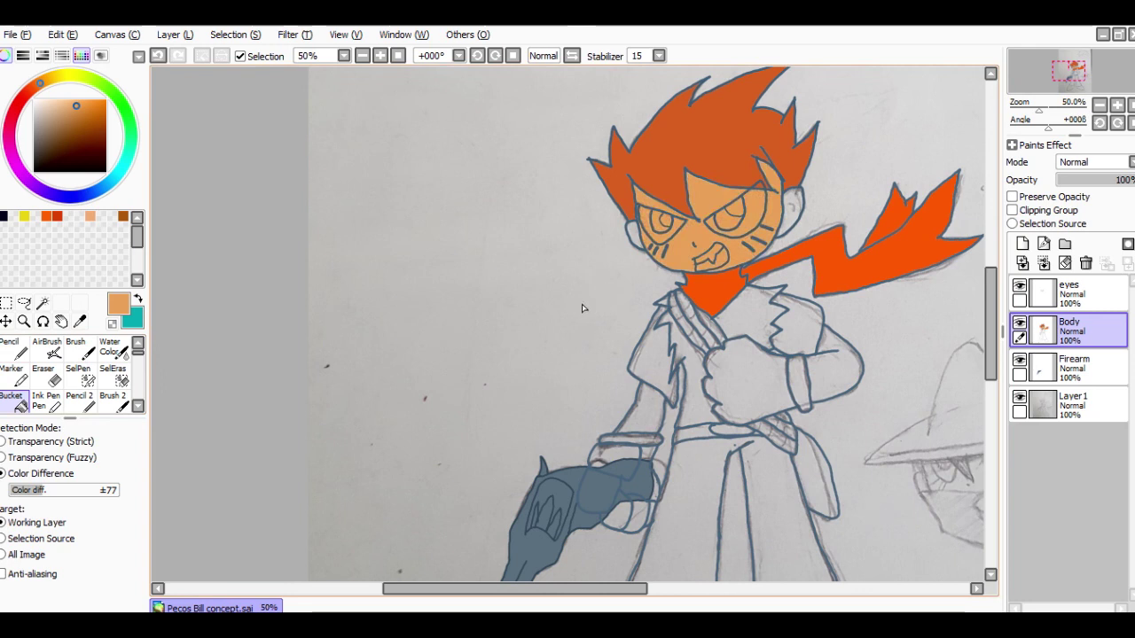
left_click(159, 56)
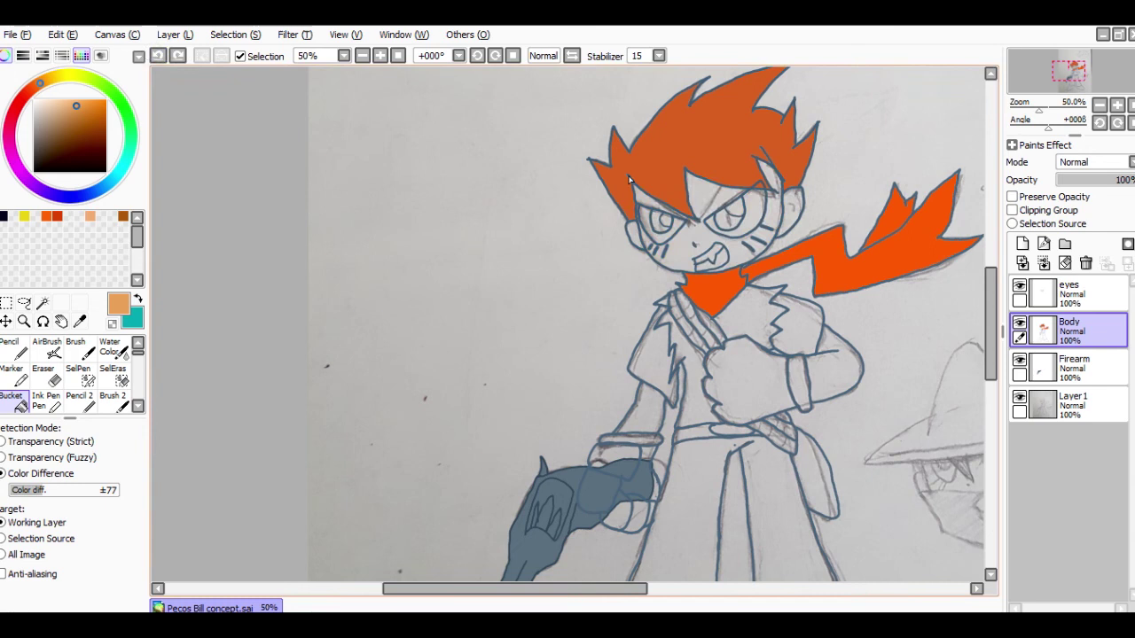
left_click(650, 420)
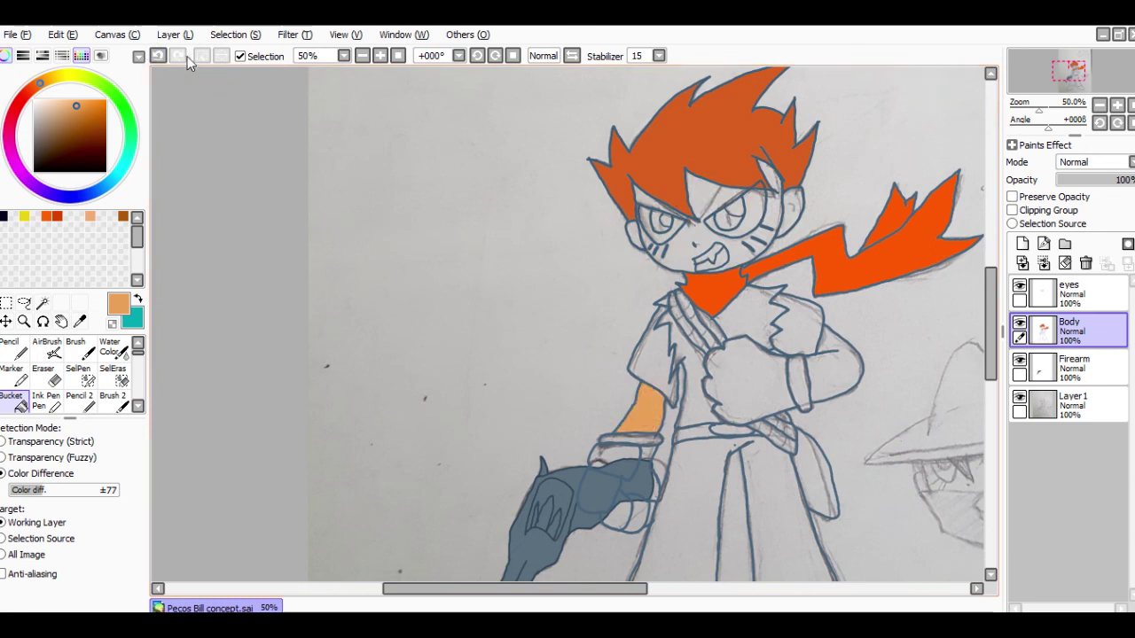
left_click(158, 56)
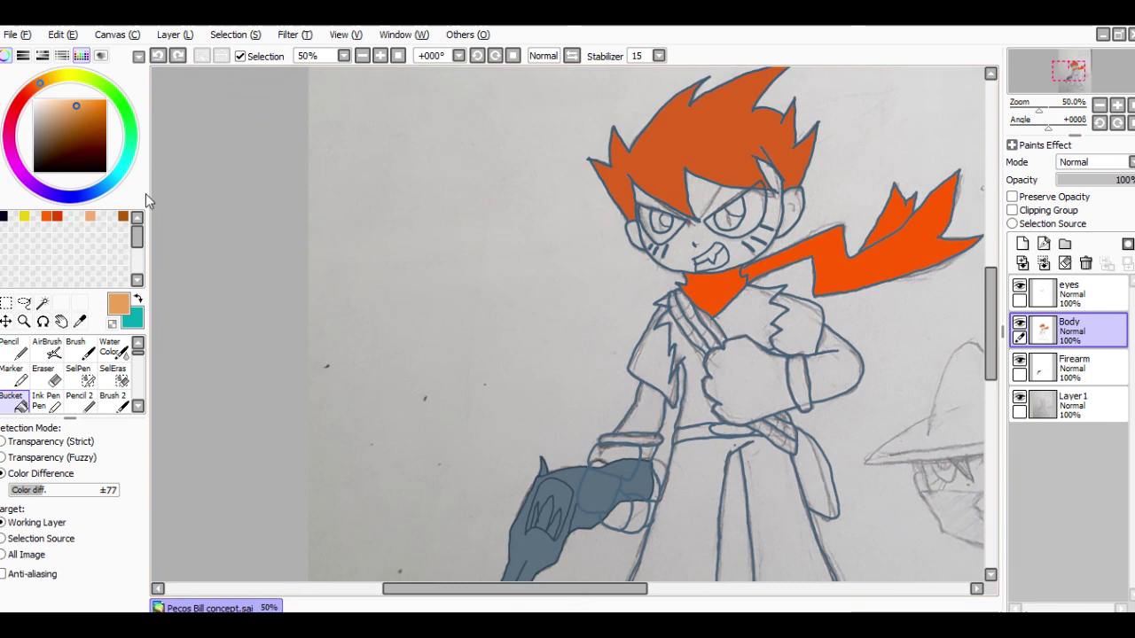
left_click(680, 251)
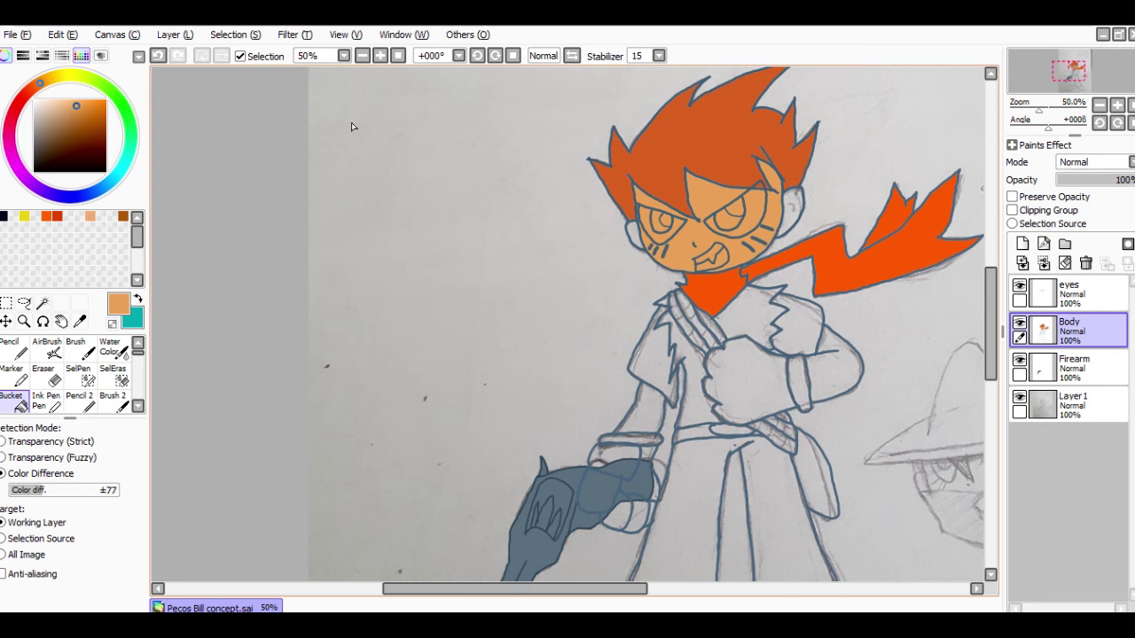
left_click(159, 56)
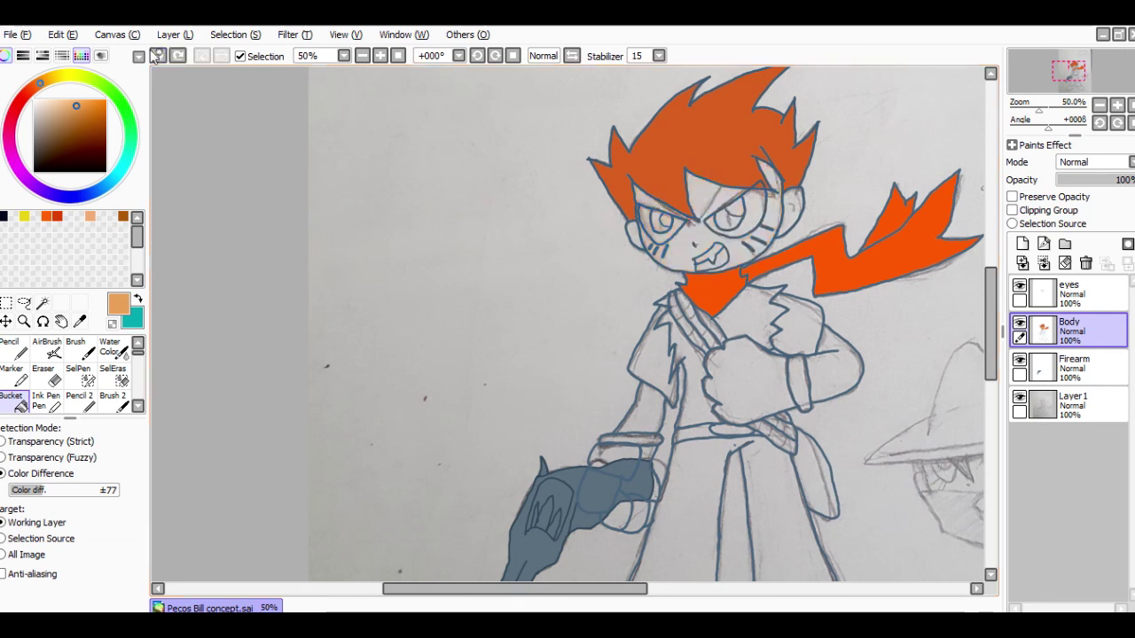
Step: On the eyes layer, fill the whites and the inner round highlights of both eyes with pure white
left_click(1100, 304)
left_click(1119, 105)
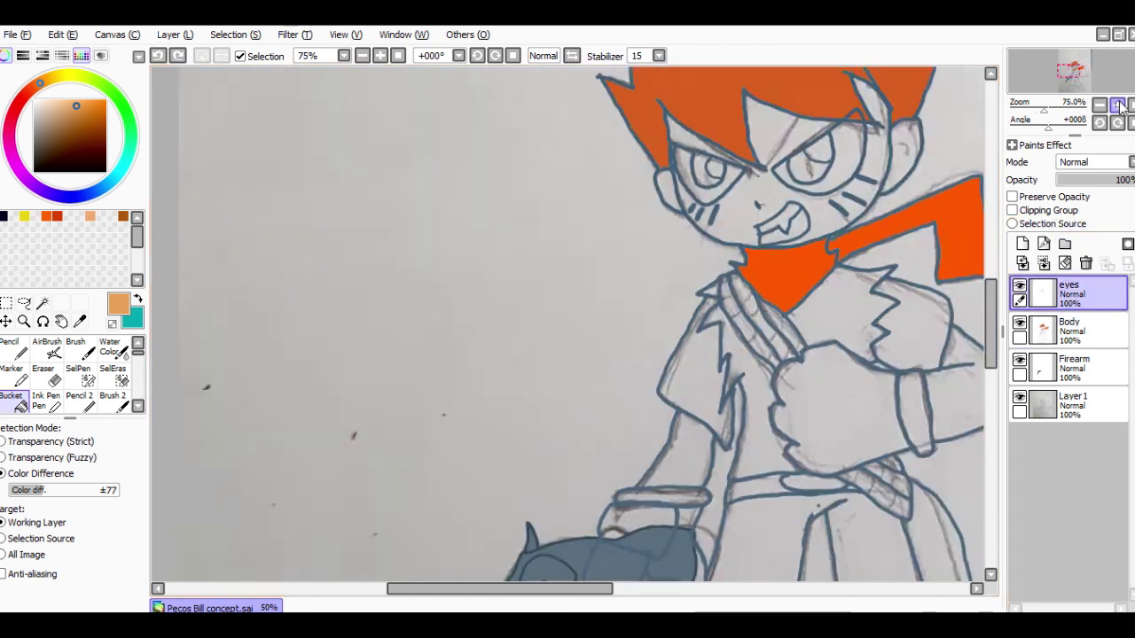
left_click(1120, 104)
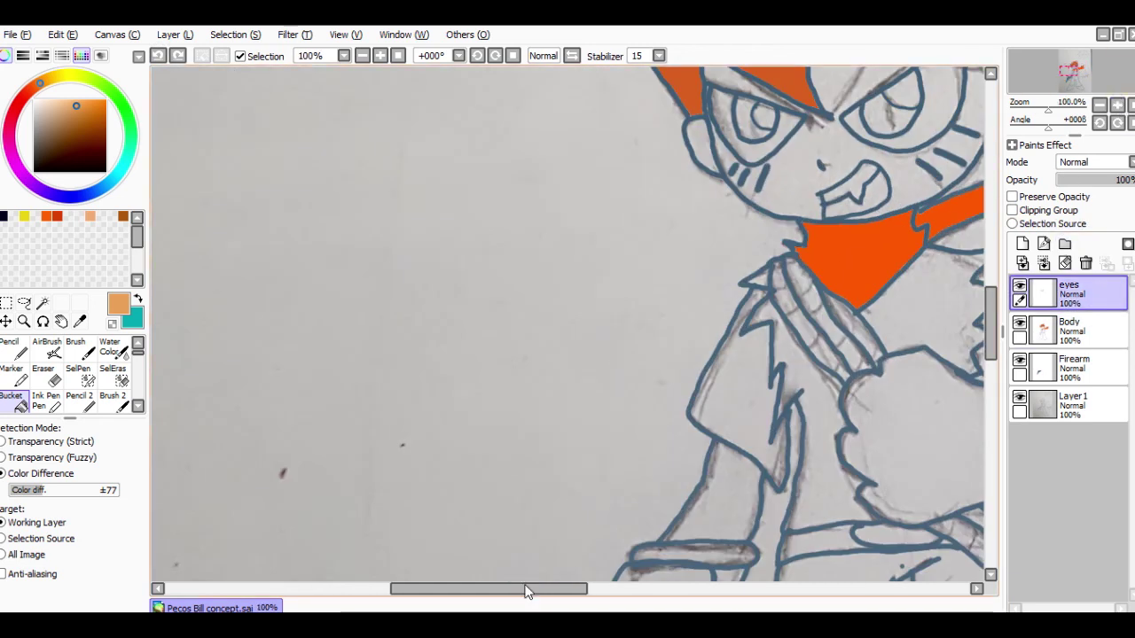
left_click_drag(526, 591, 583, 592)
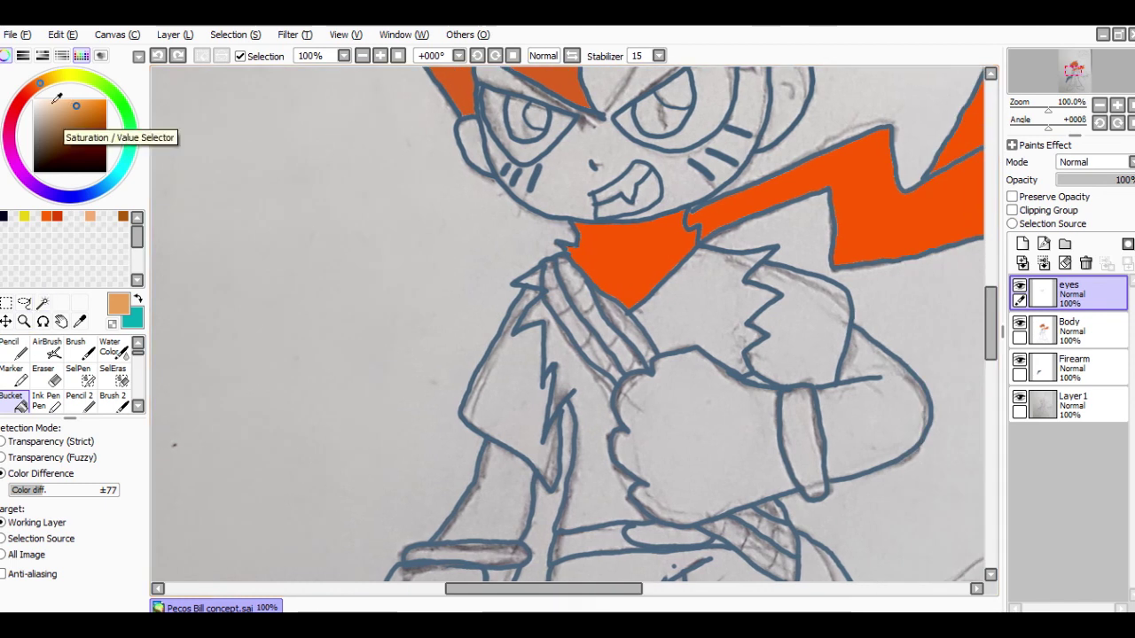
left_click_drag(56, 98, 34, 101)
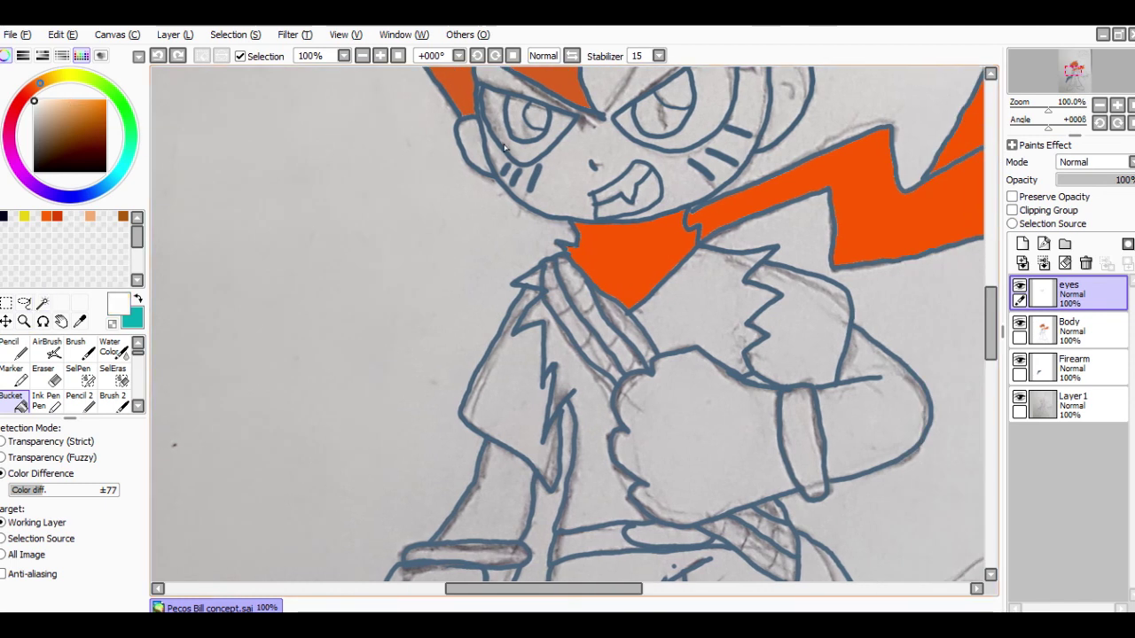
left_click(493, 114)
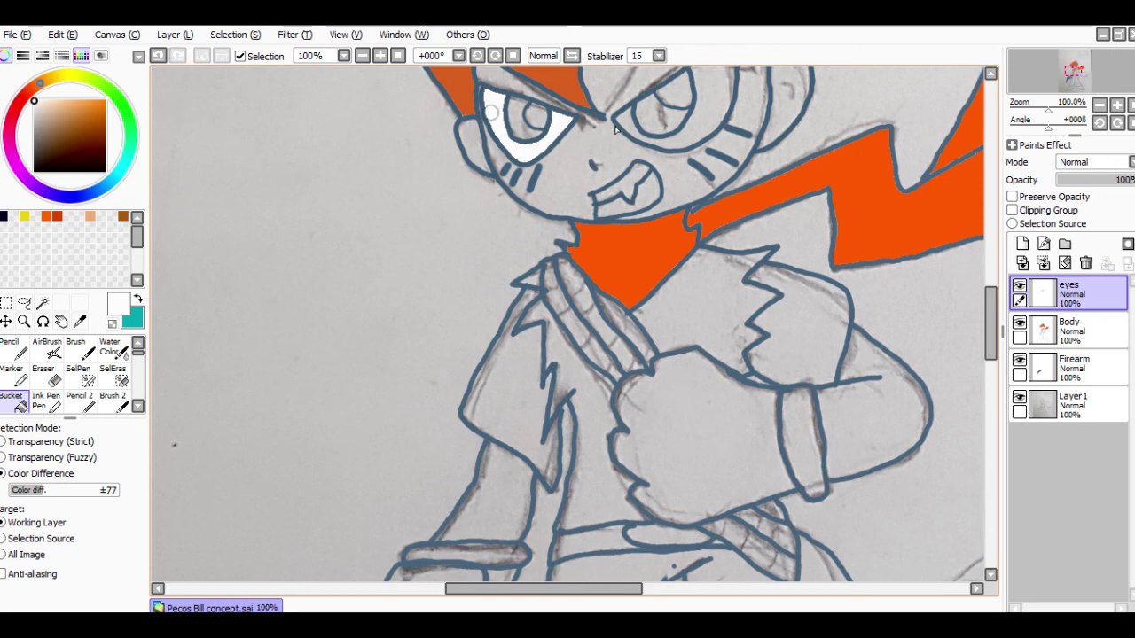
left_click(707, 115)
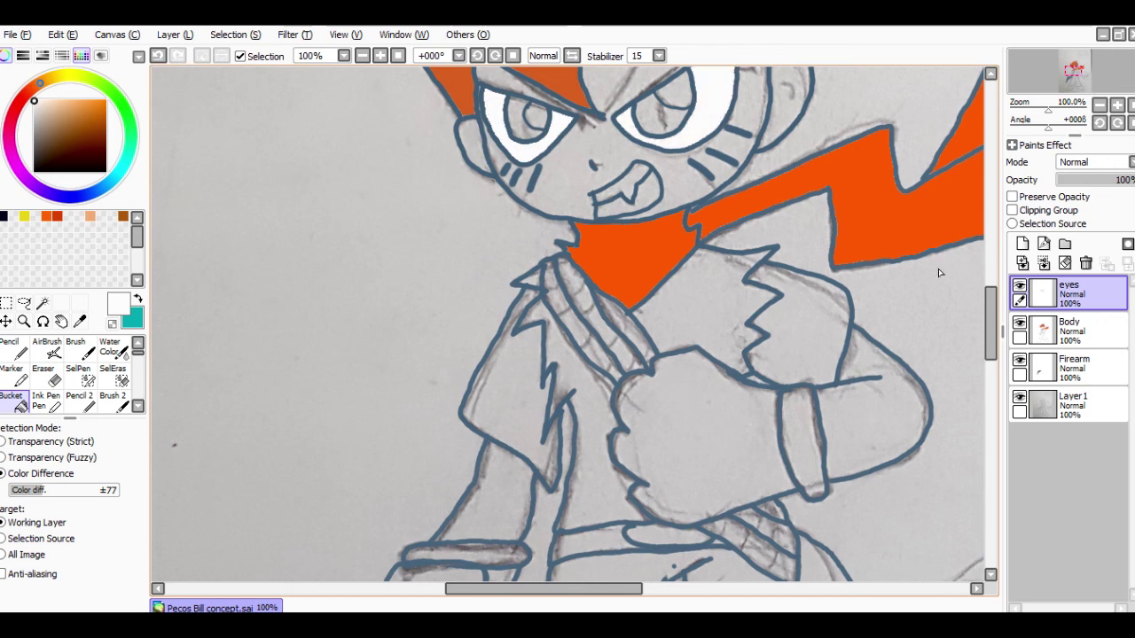
left_click_drag(992, 323, 997, 297)
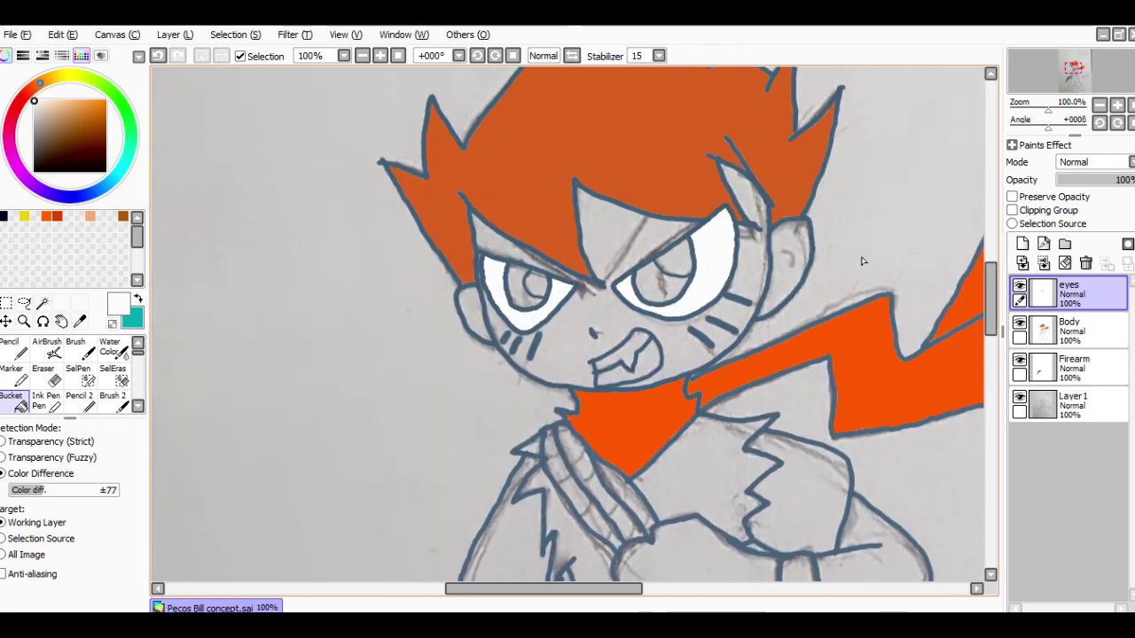
left_click(534, 284)
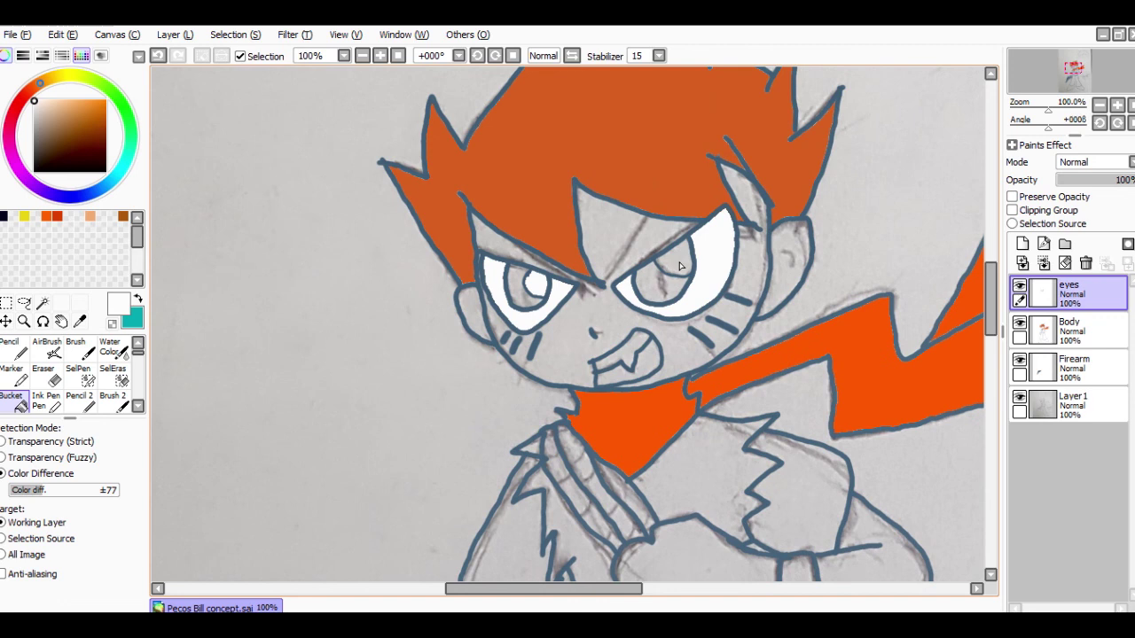
left_click(679, 264)
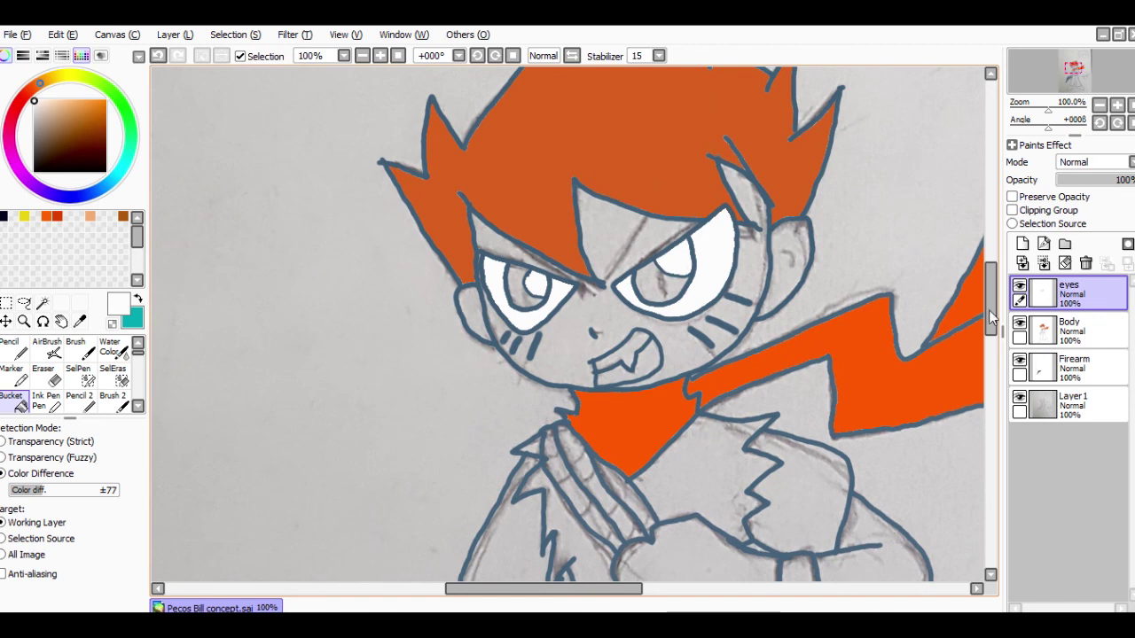
Step: Test the light orange-tan skin tone on the face again on the Body layer, undoing the fill
left_click(1075, 332)
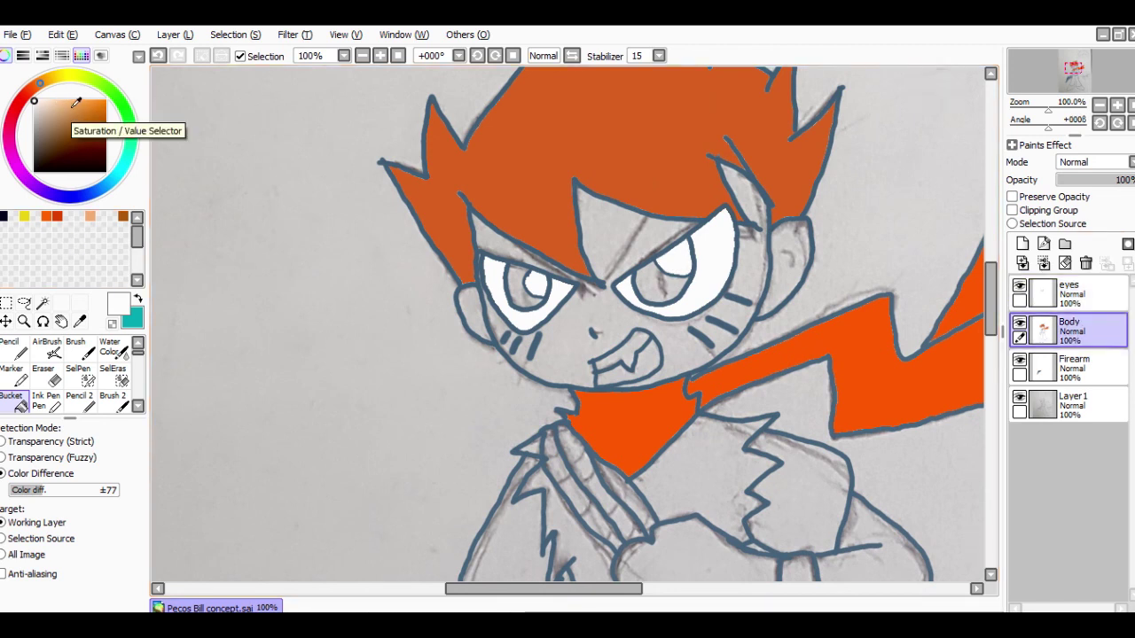
left_click(76, 107)
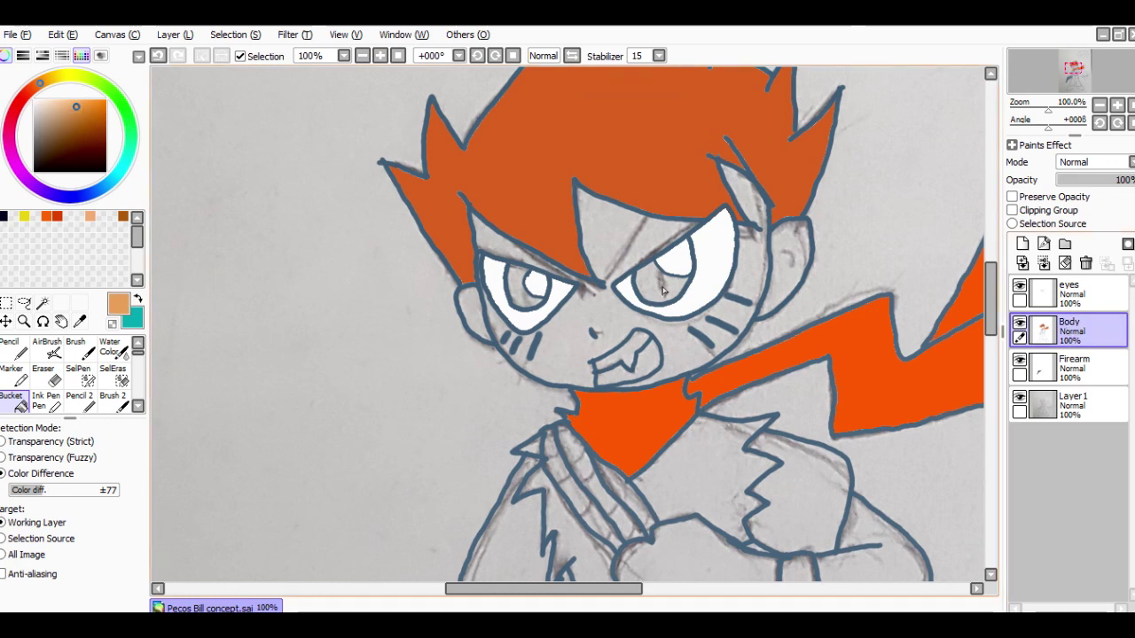
left_click(603, 237)
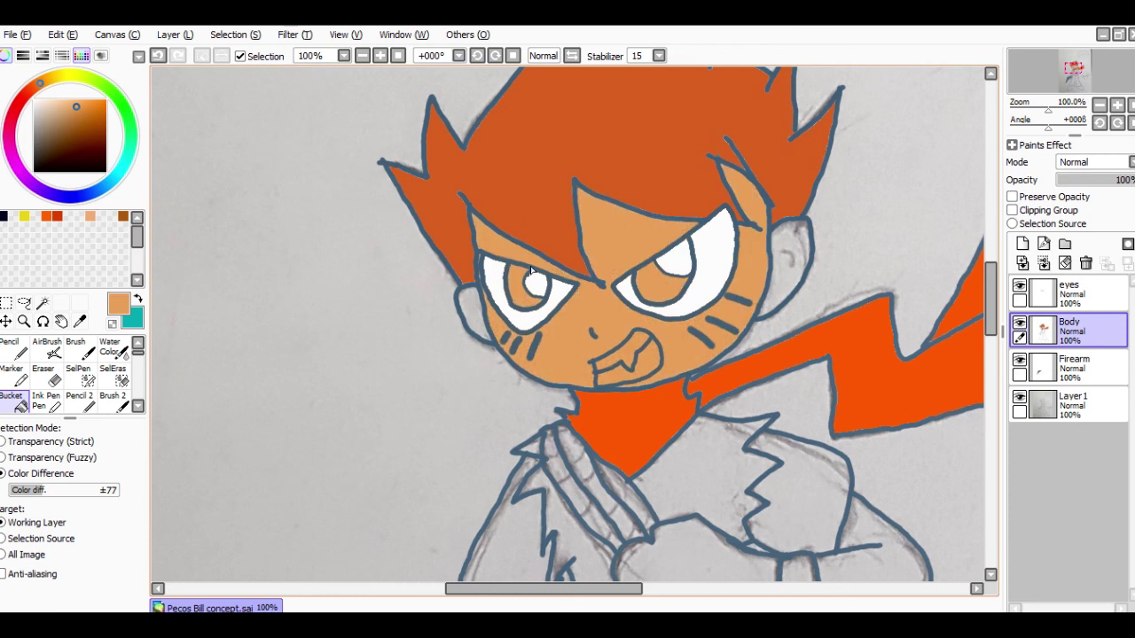
left_click(158, 55)
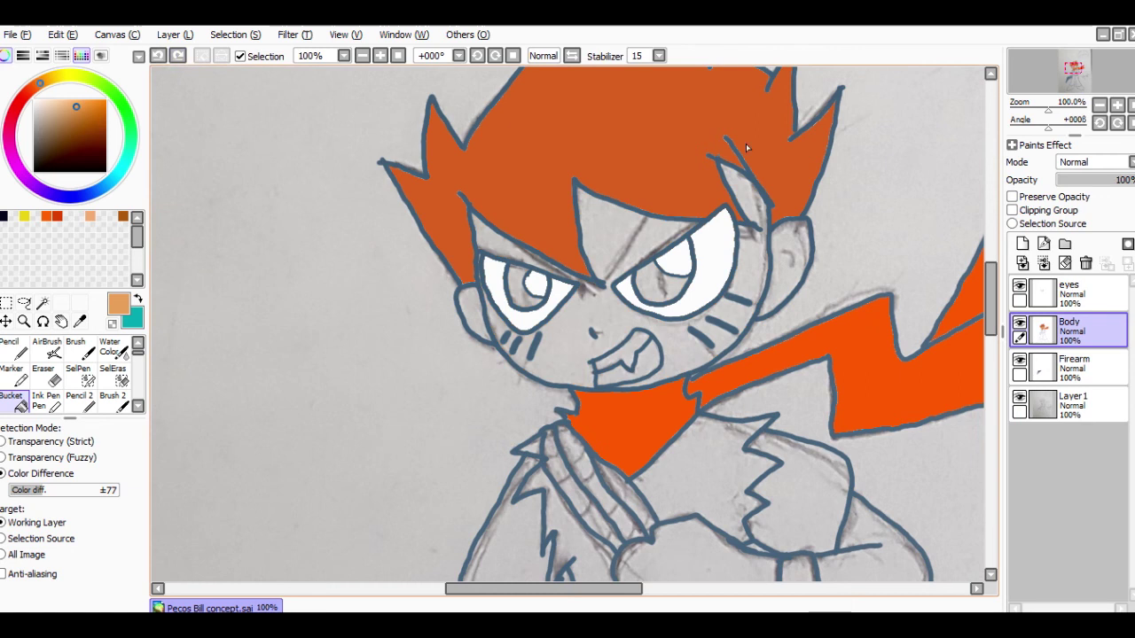
Step: Mix a greyish beige and test it on both parts of the teeth on the eyes layer, undoing both fills
left_click(1069, 296)
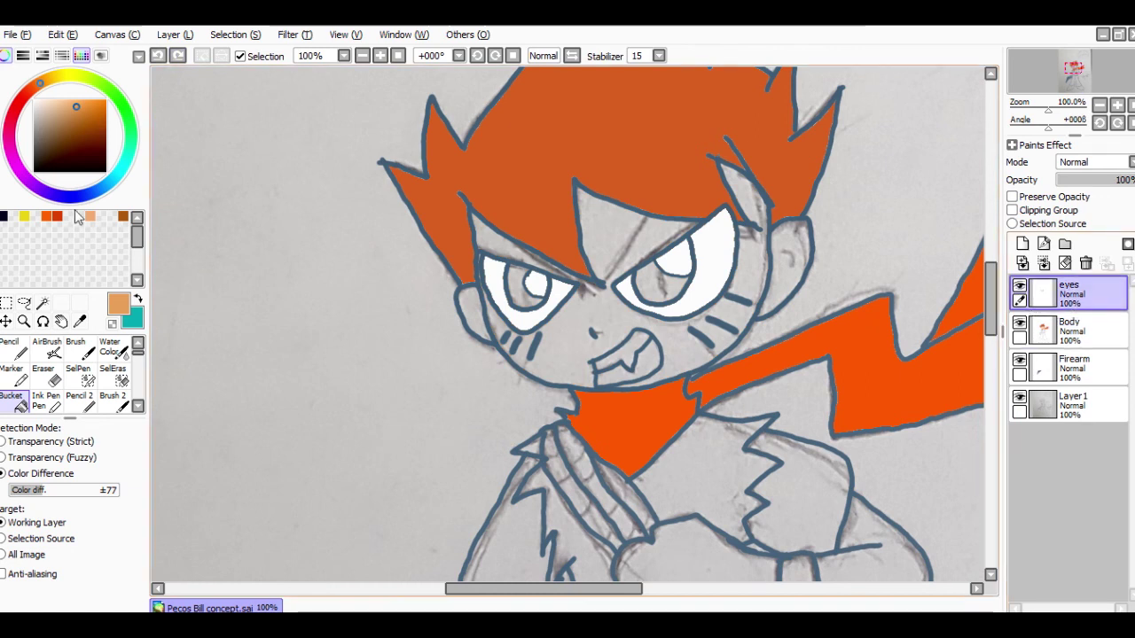
left_click(38, 102)
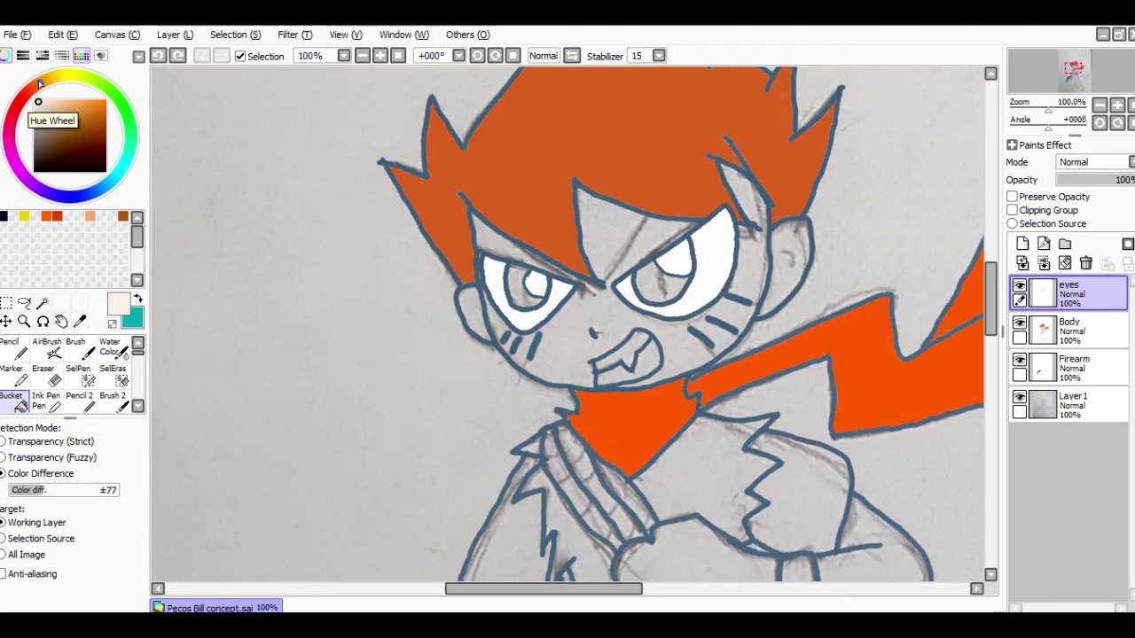
left_click(41, 105)
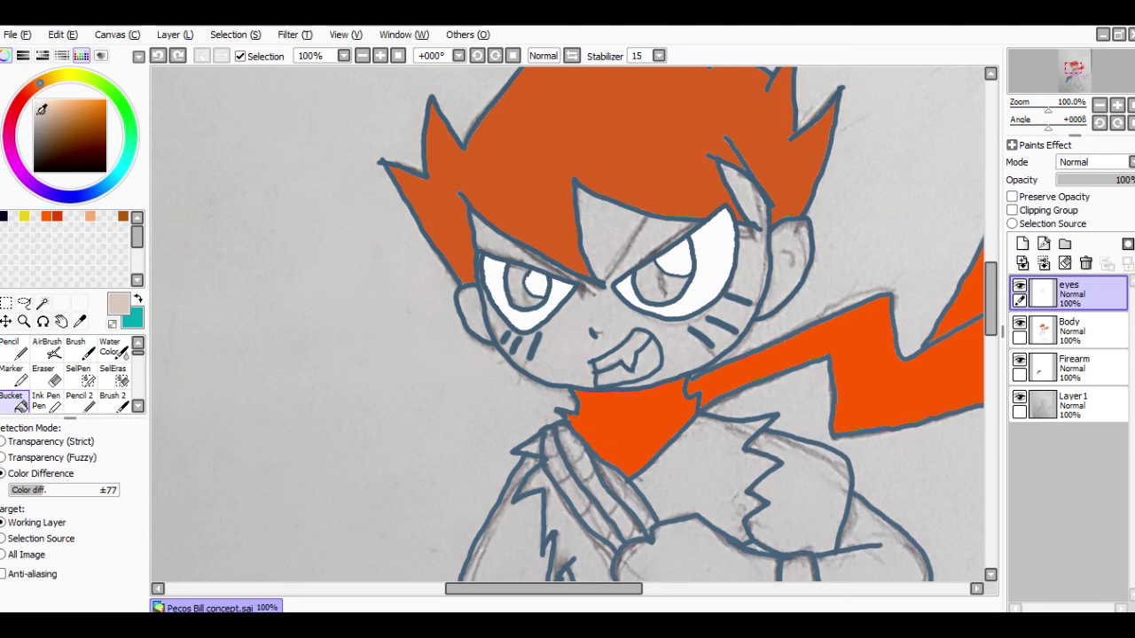
left_click(39, 113)
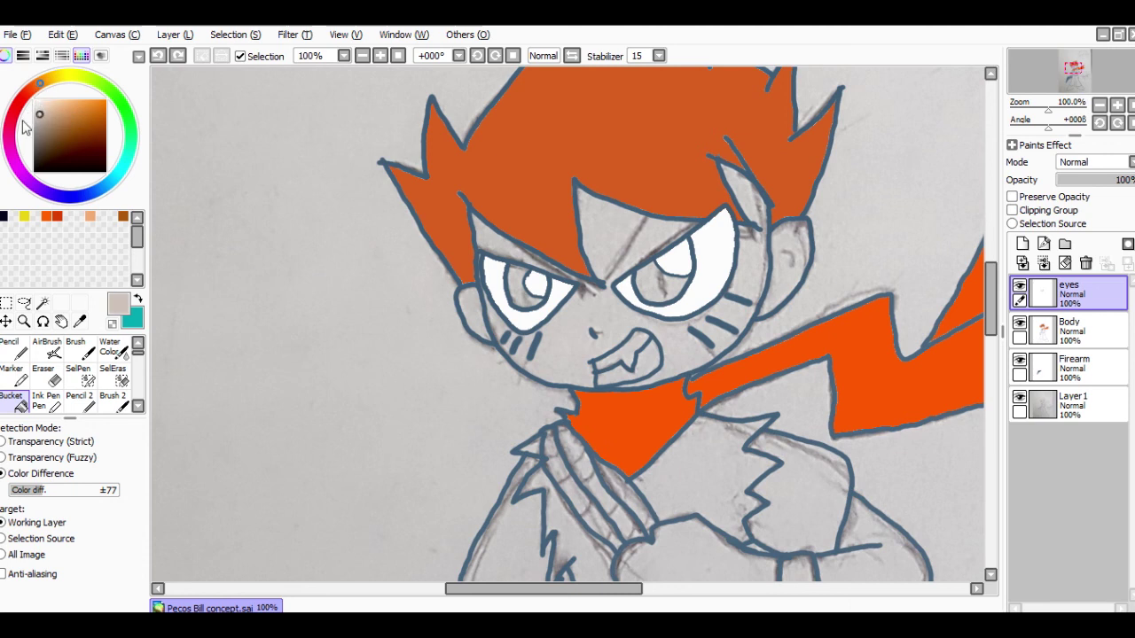
left_click(626, 360)
left_click(646, 362)
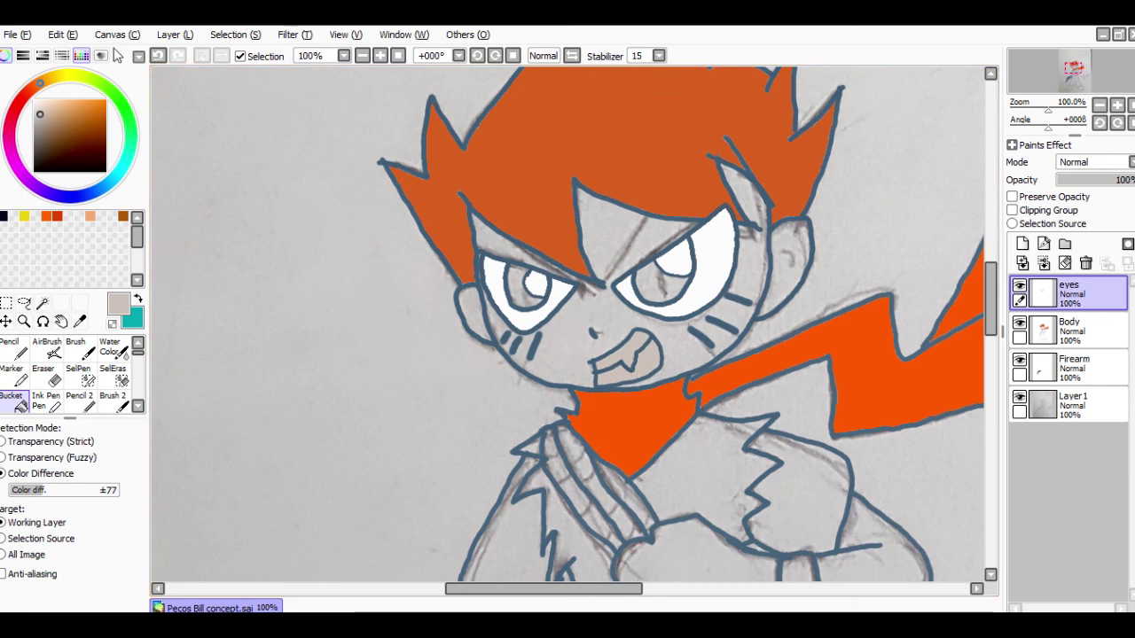
left_click(157, 56)
left_click(158, 56)
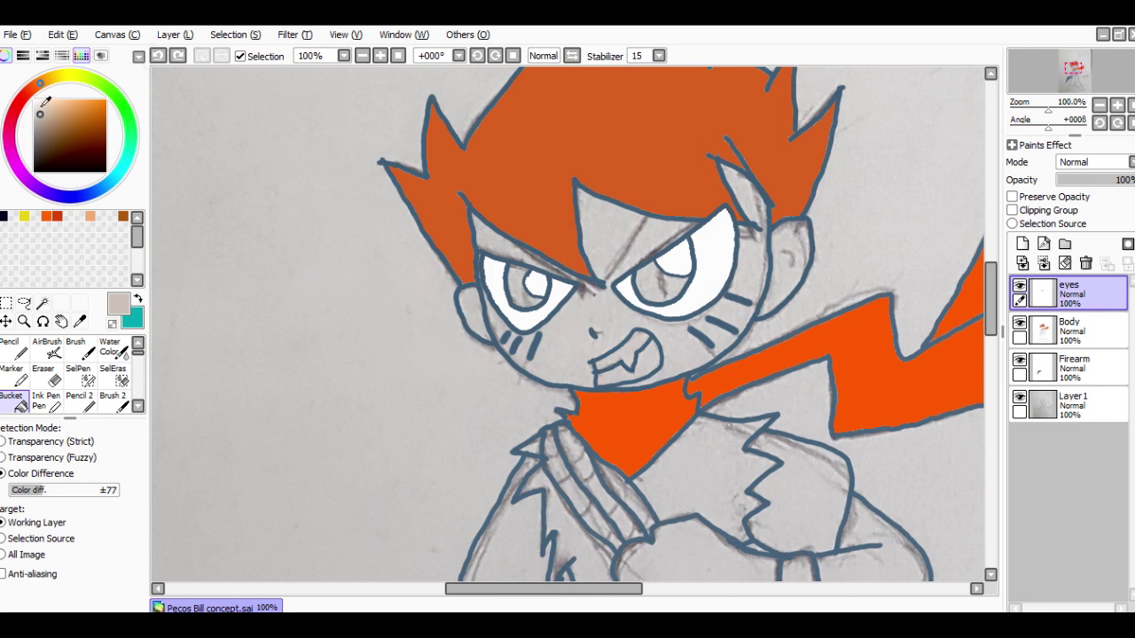
Step: Mix a paler warm grey, fill the upper and lower parts of the teeth on the eyes layer, and make the Body layer active
left_click(40, 108)
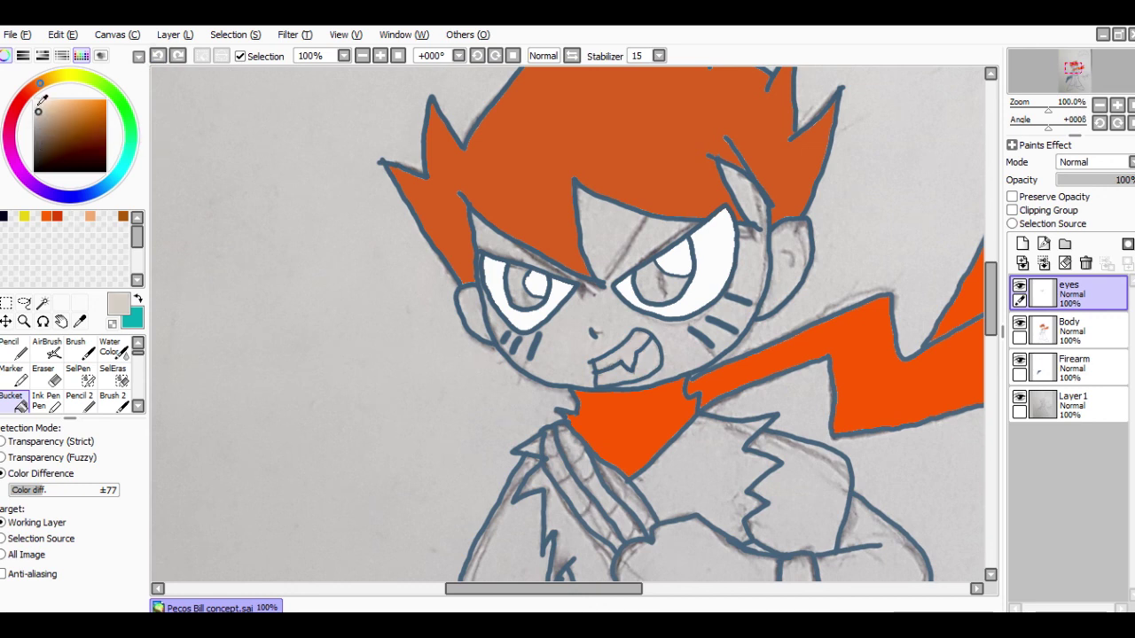
left_click(36, 108)
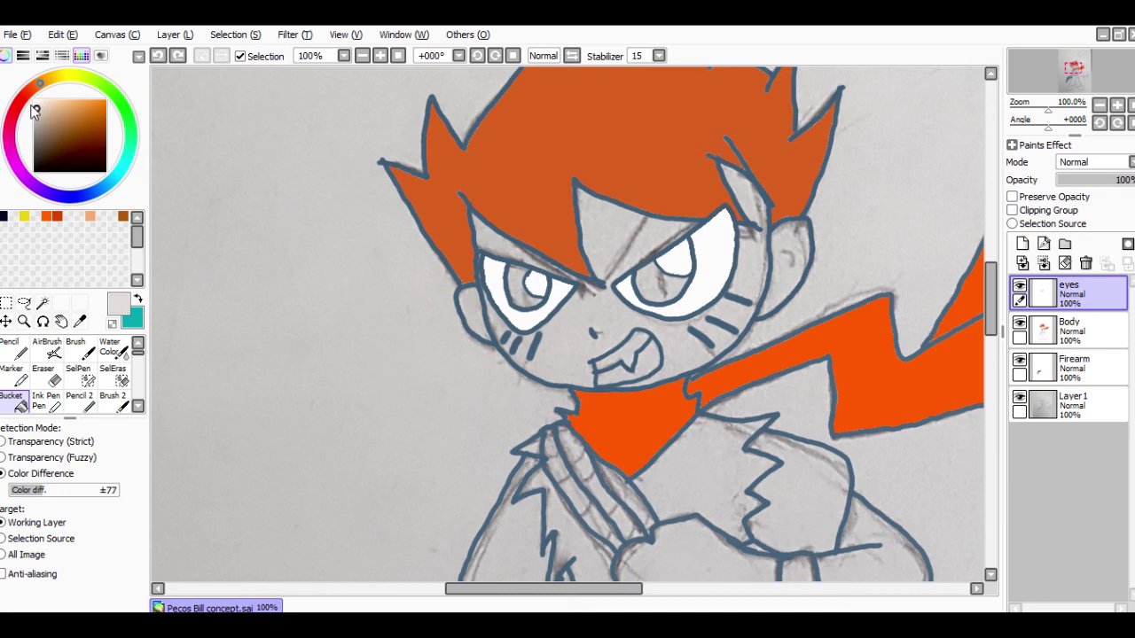
left_click(622, 356)
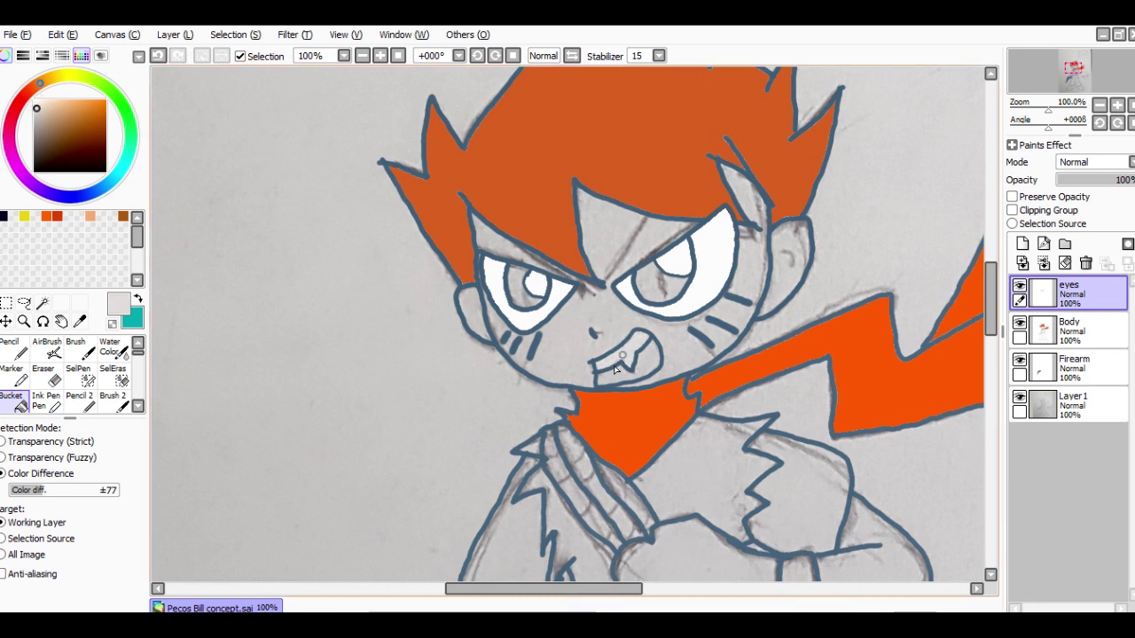
left_click(619, 375)
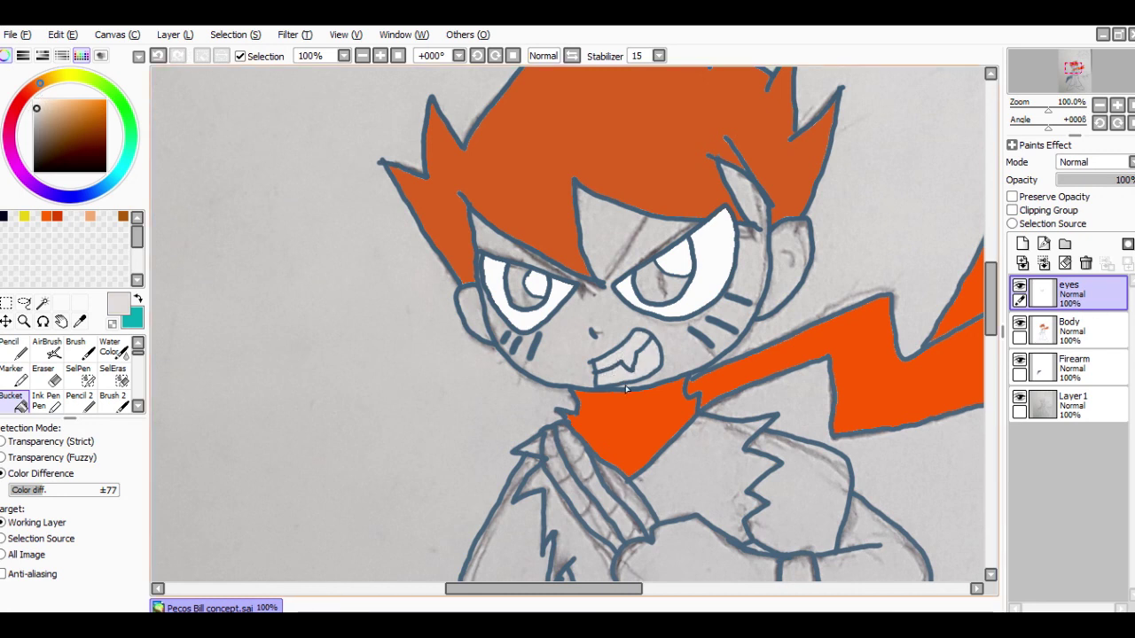
left_click(1065, 330)
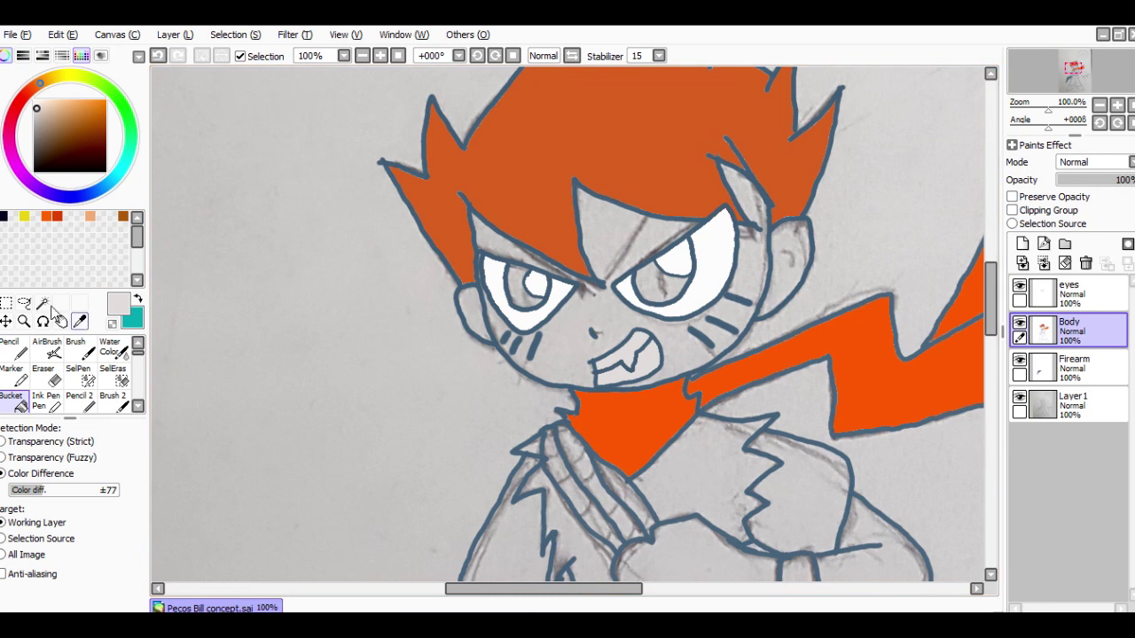
Step: Mix a golden orange-tan and test it on the face on the Body layer, undoing the fill
left_click_drag(71, 102, 82, 103)
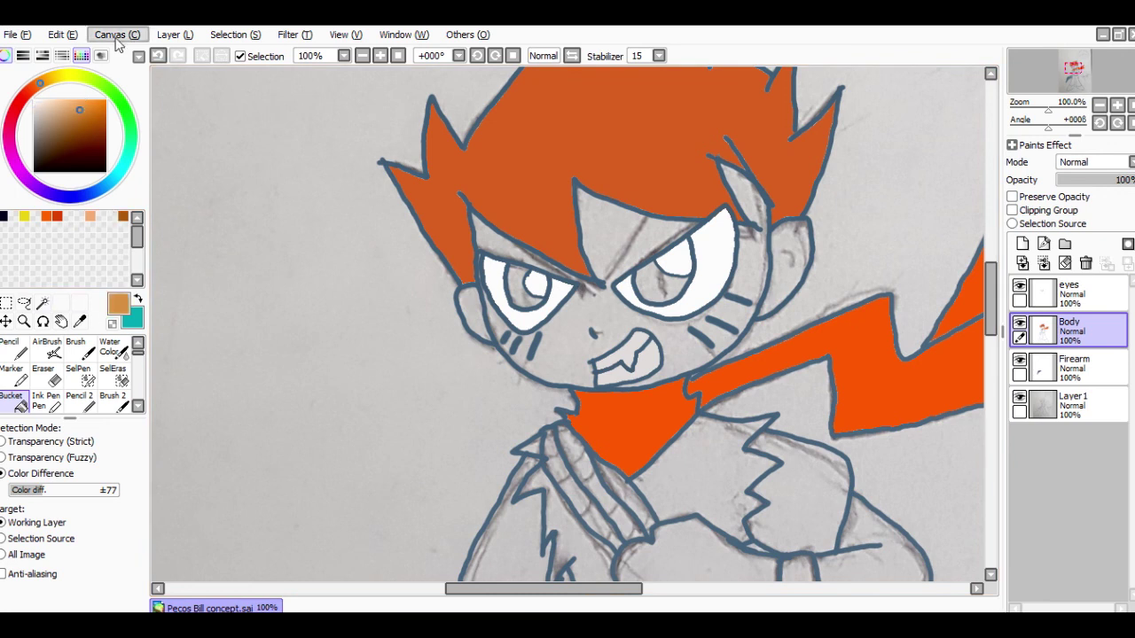
left_click(534, 370)
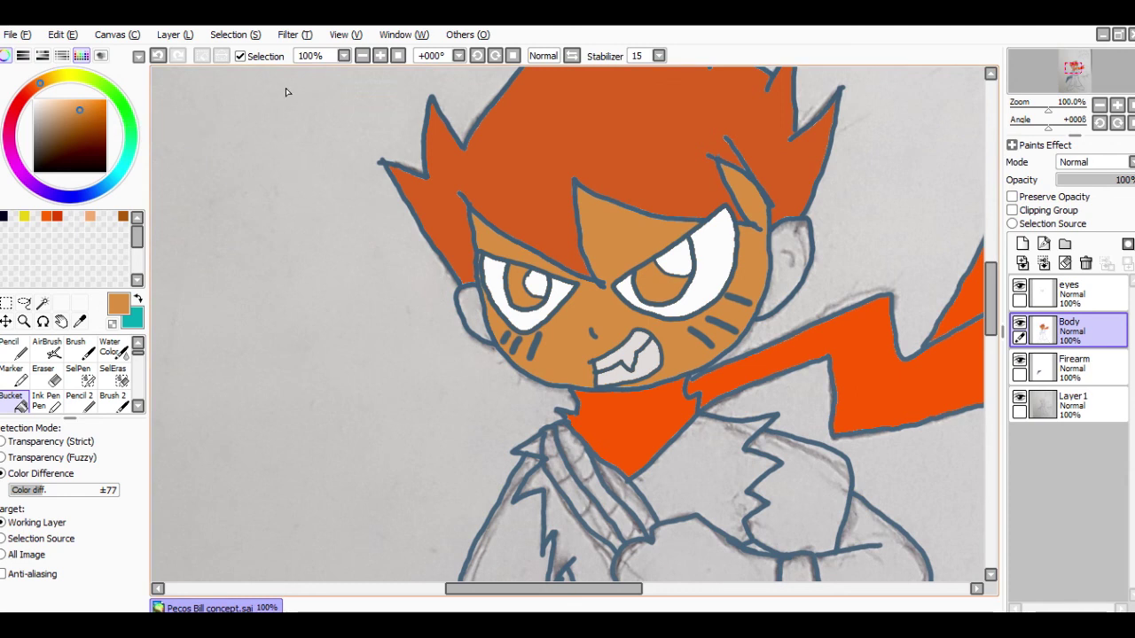
left_click(158, 55)
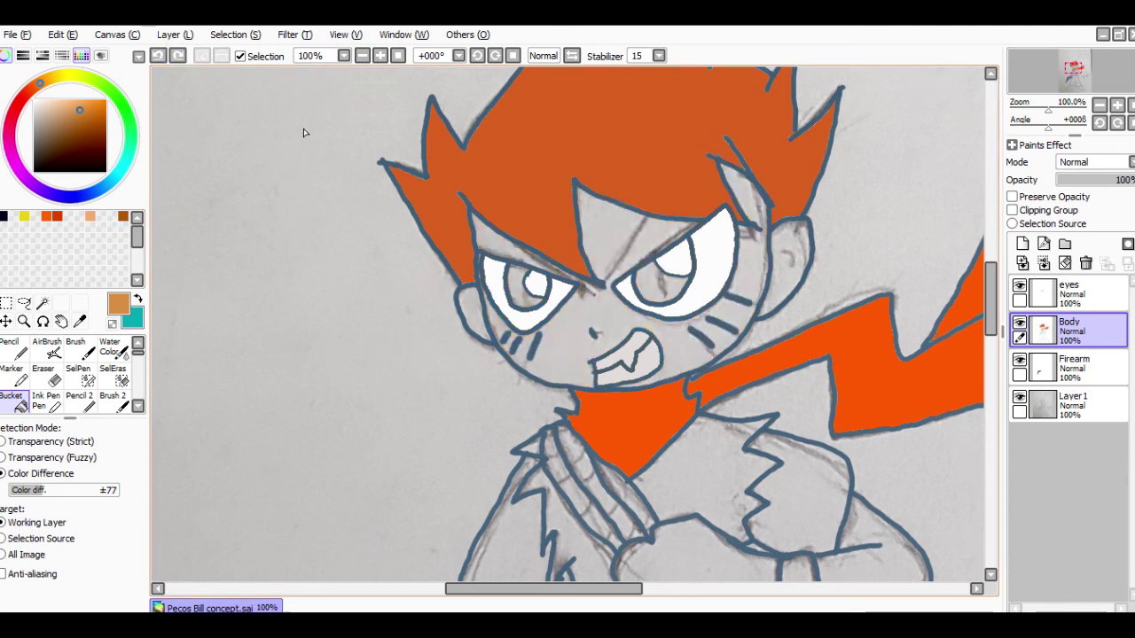
Step: On the eyes layer, mix a bright saturated red and test it on both irises, undoing both fills
left_click(1074, 303)
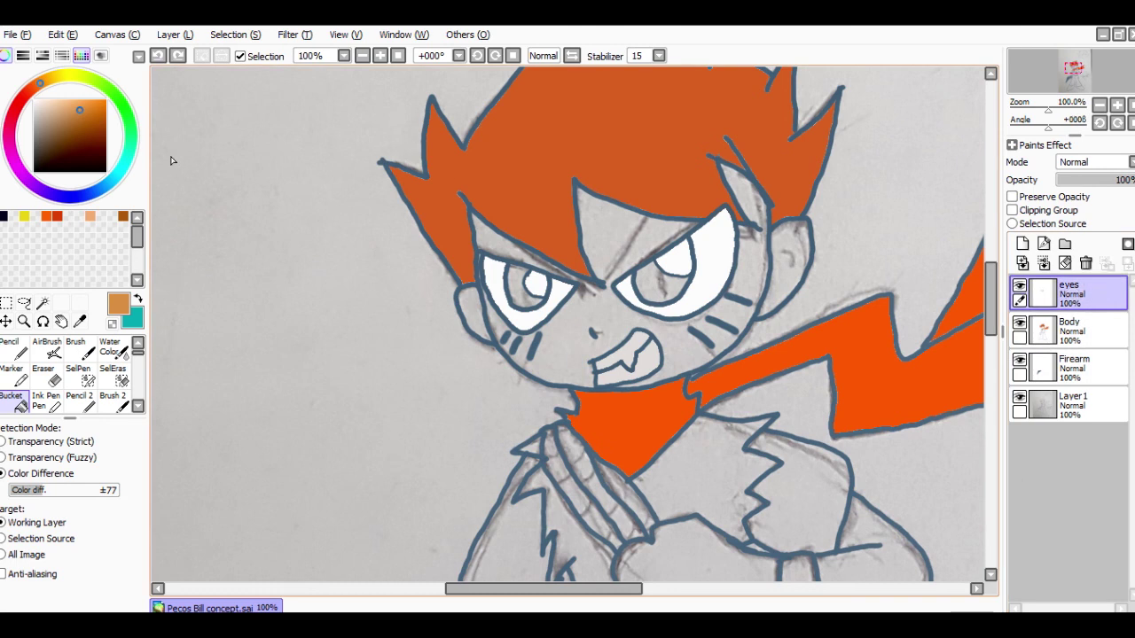
left_click(31, 100)
left_click_drag(101, 103, 113, 94)
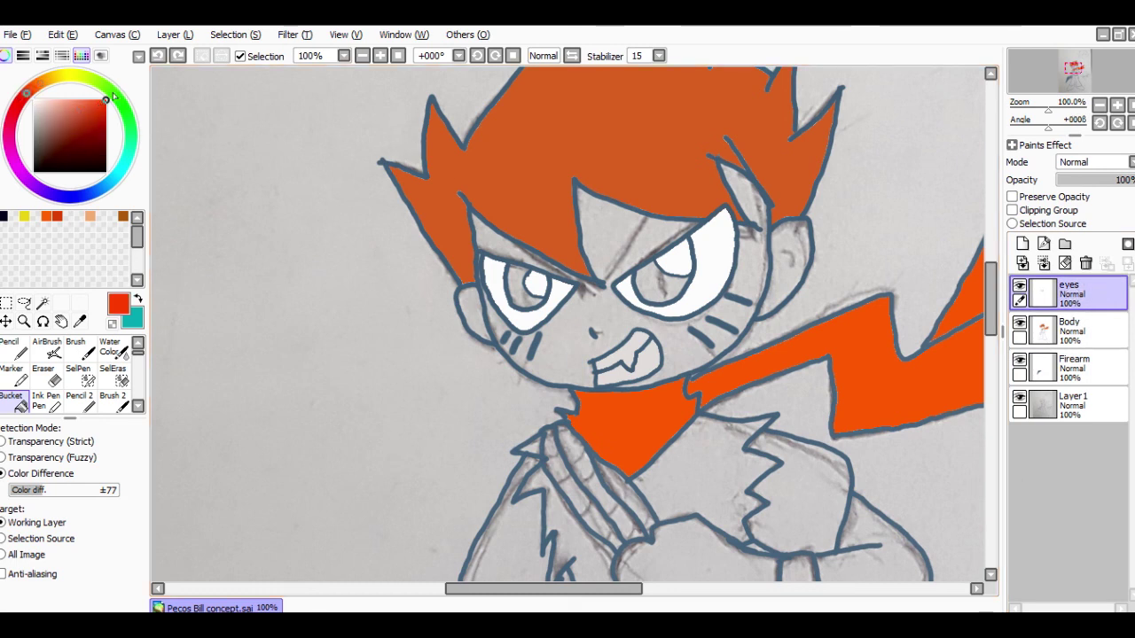
left_click(525, 295)
left_click(661, 291)
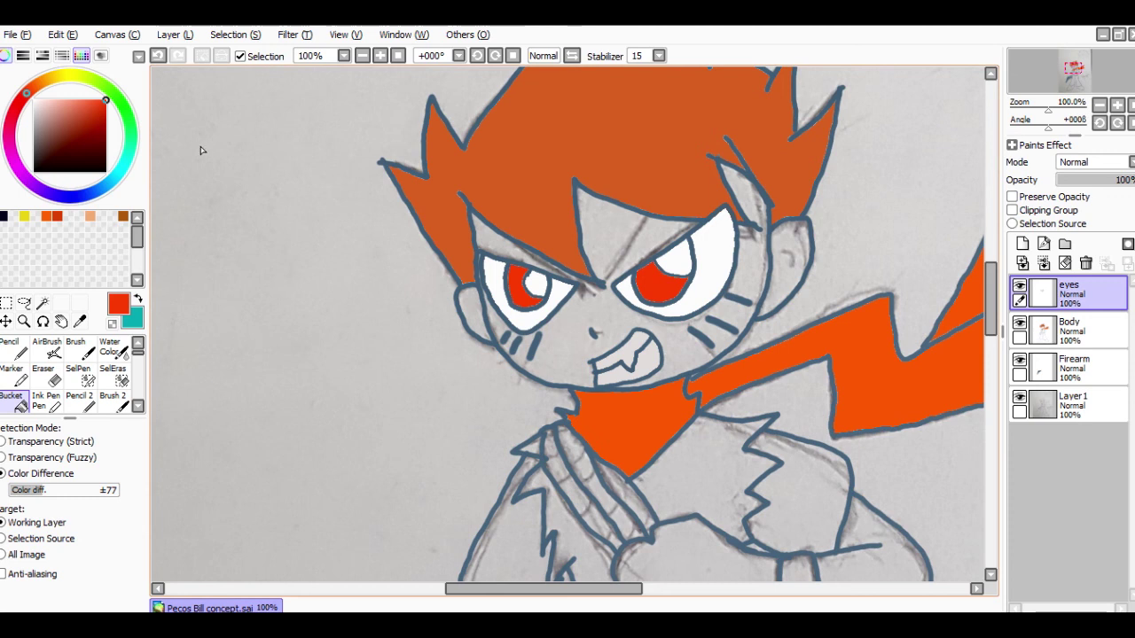
left_click(158, 55)
left_click(158, 55)
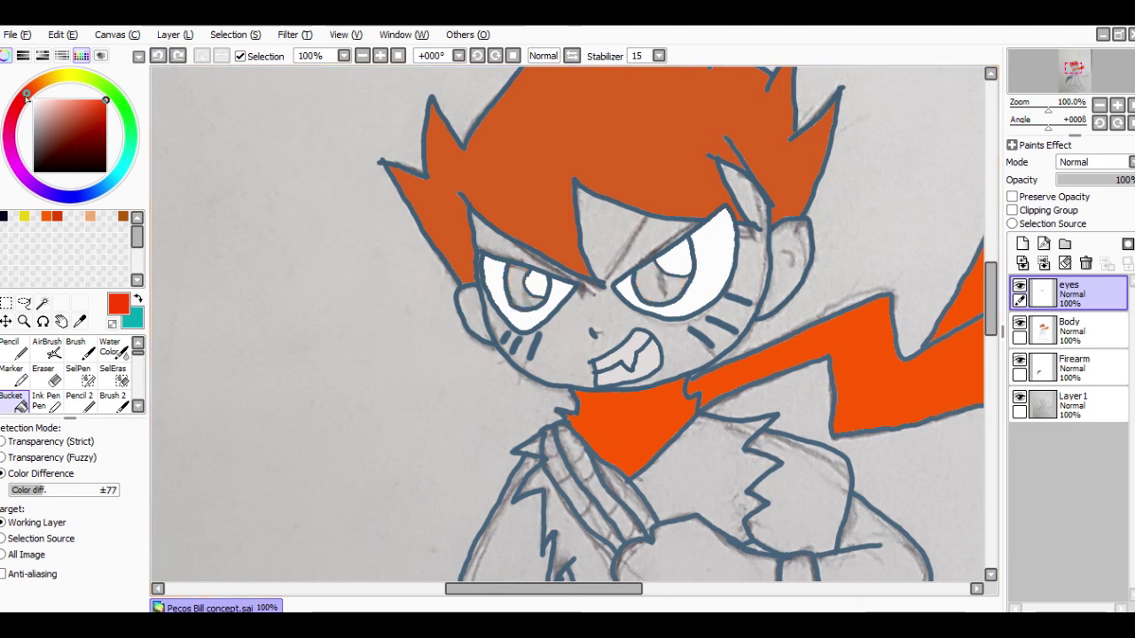
Step: Mix a dark brick red and test it on both irises on the eyes layer, undoing both fills
left_click_drag(25, 100, 14, 103)
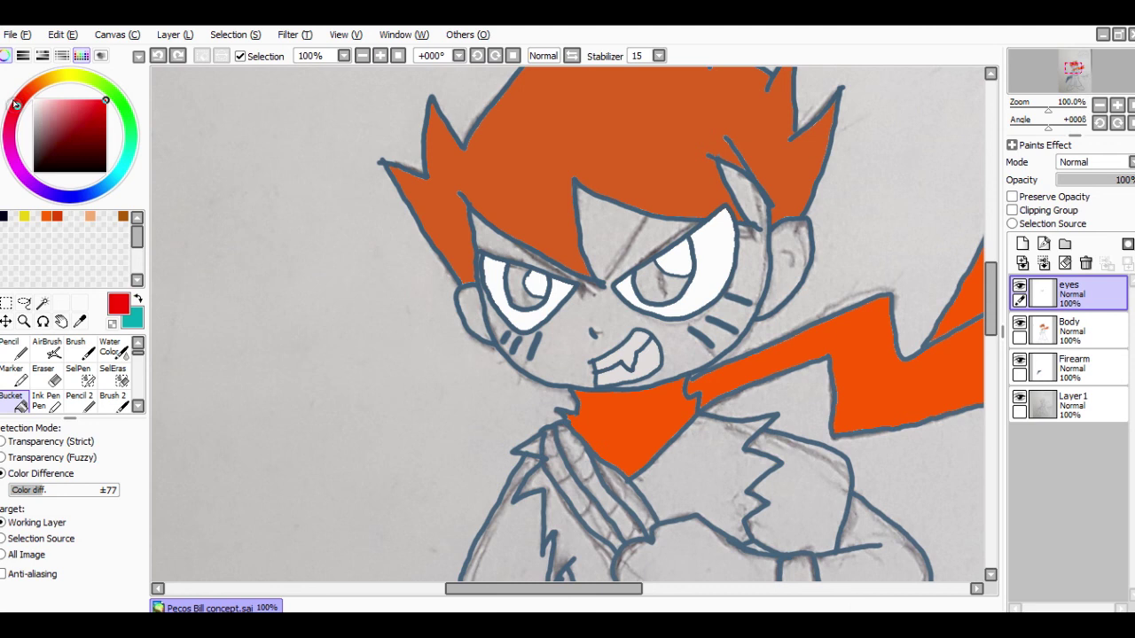
left_click(29, 99)
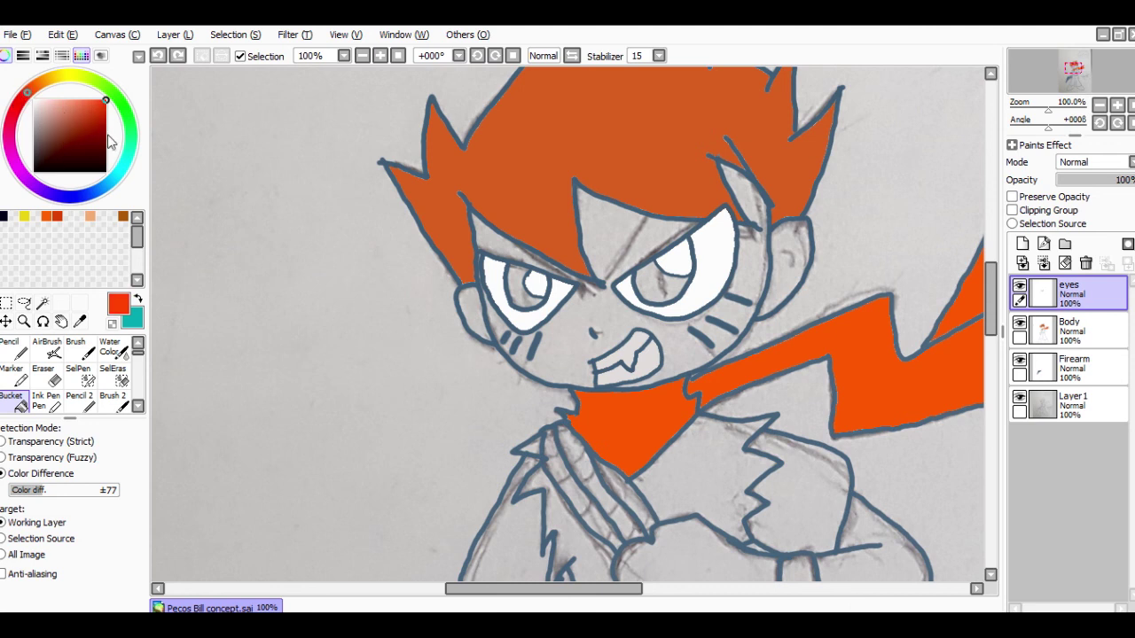
left_click(93, 124)
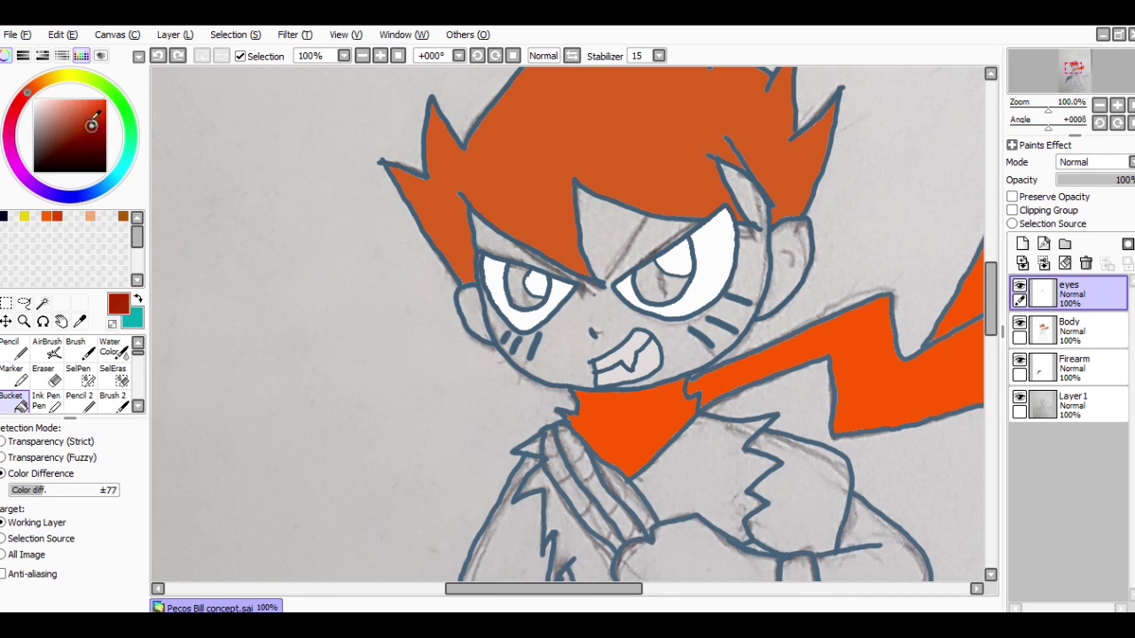
left_click(515, 287)
left_click(652, 290)
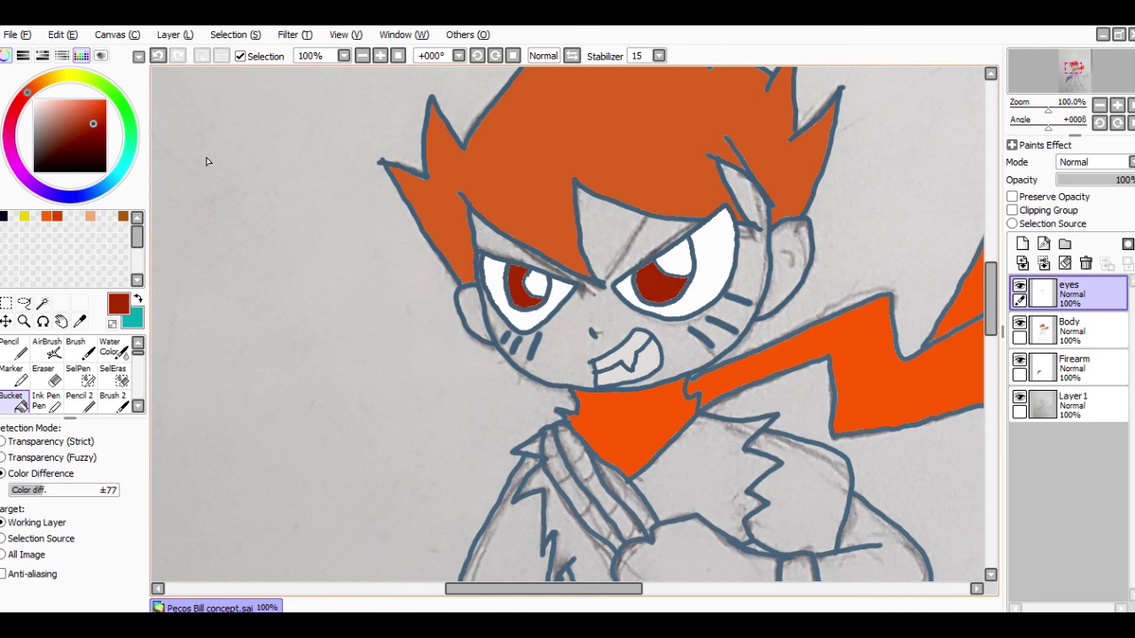
left_click(158, 55)
left_click(158, 55)
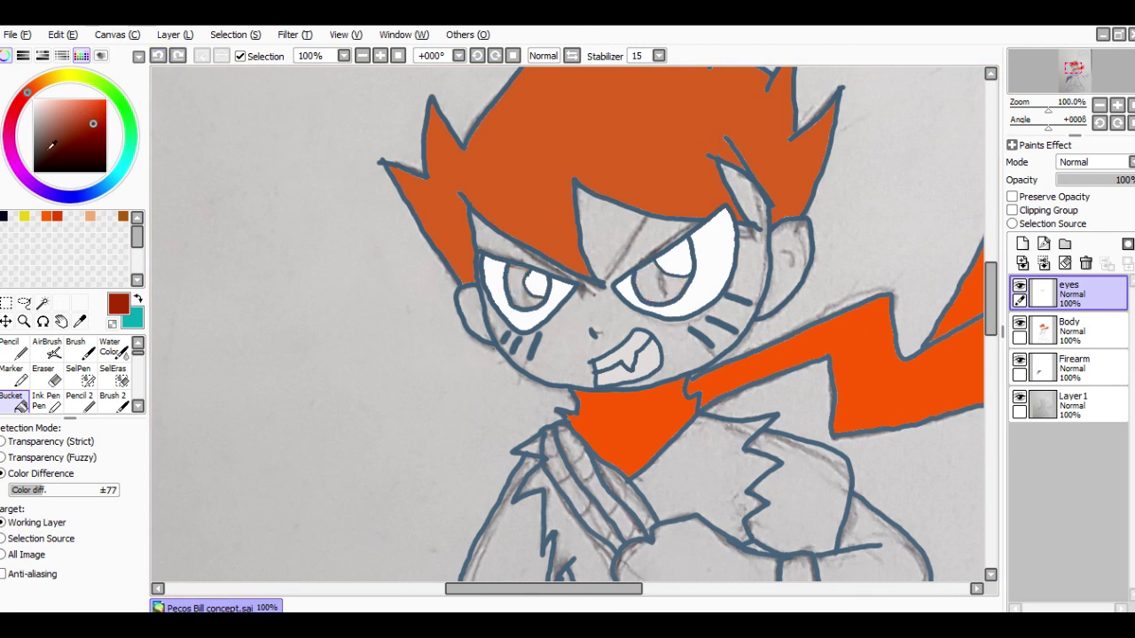
Step: Mix a bright saturated orange and fill both irises with it on the eyes layer
left_click(84, 109)
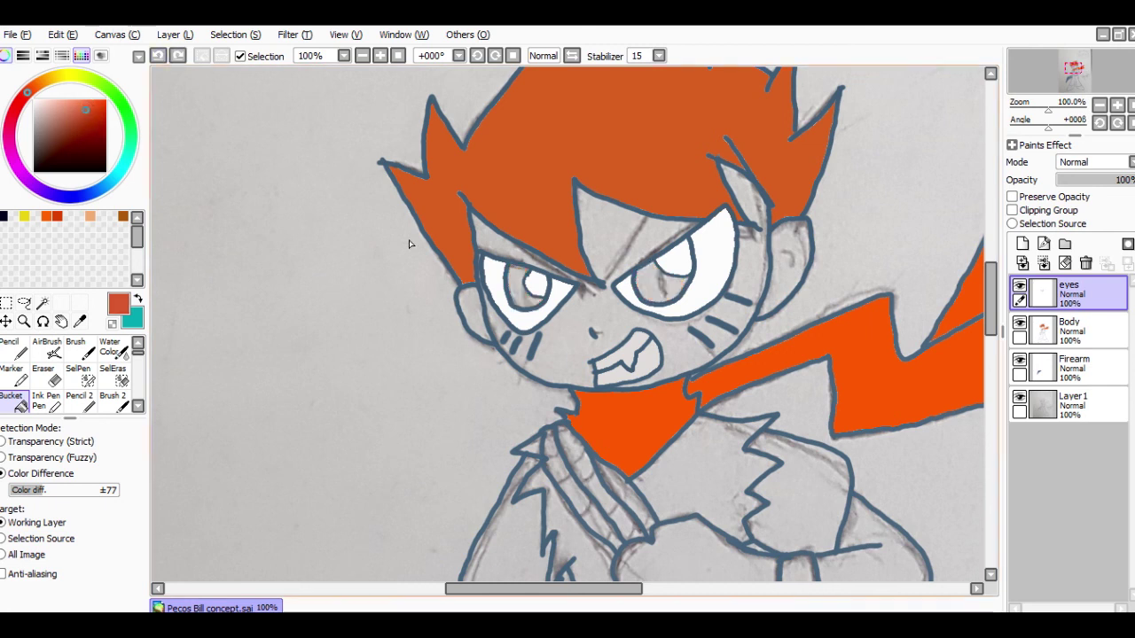
left_click(39, 86)
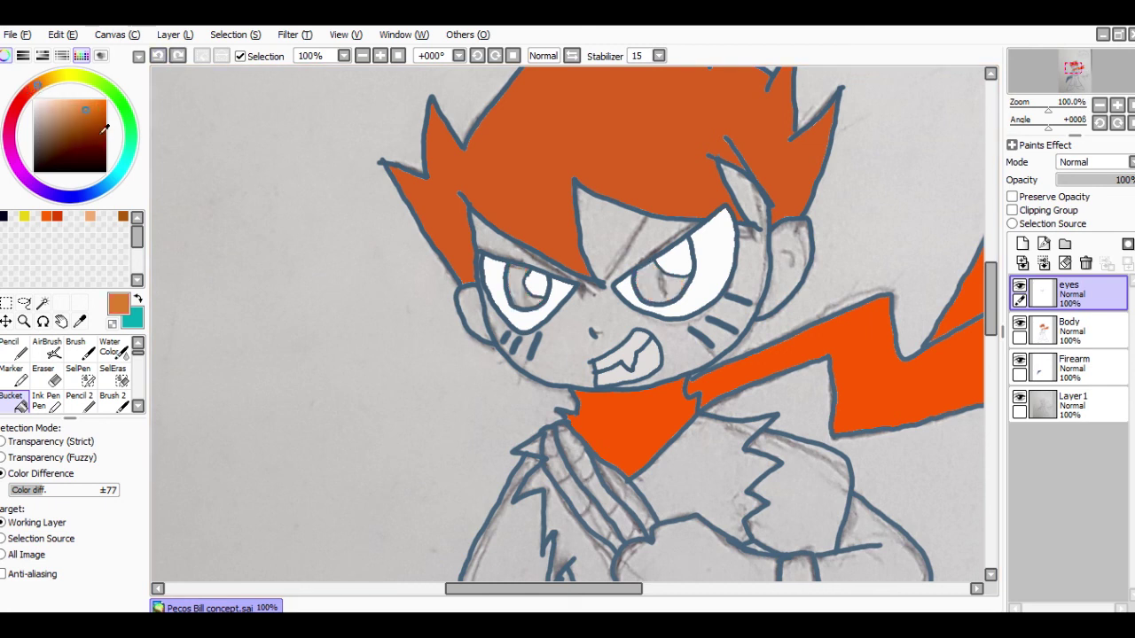
left_click_drag(101, 123, 101, 98)
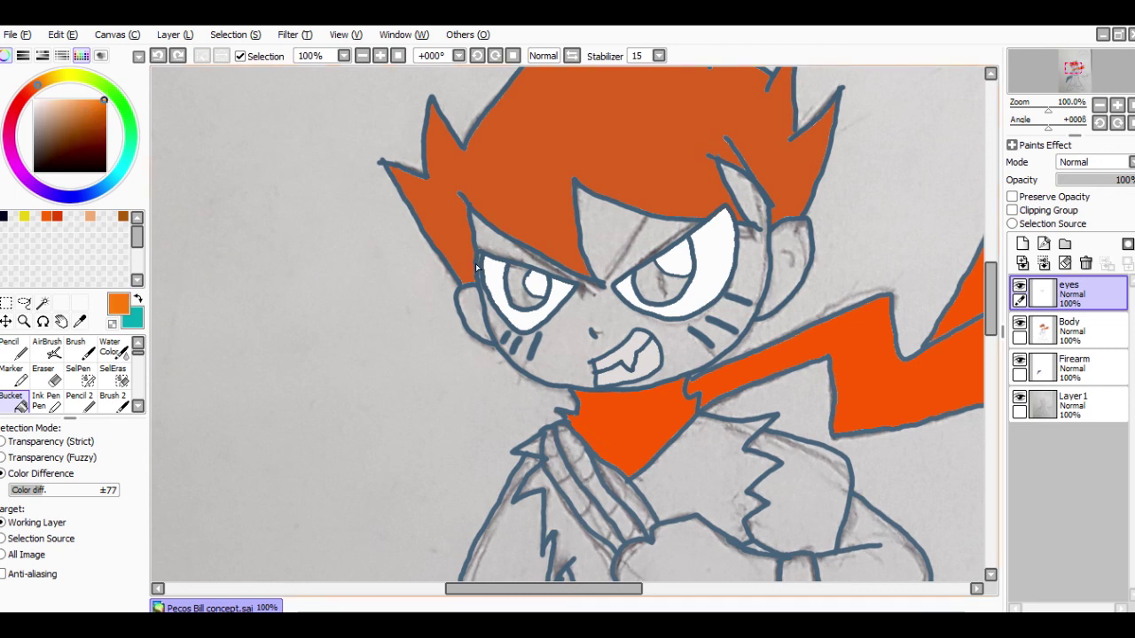
left_click(518, 291)
left_click(652, 294)
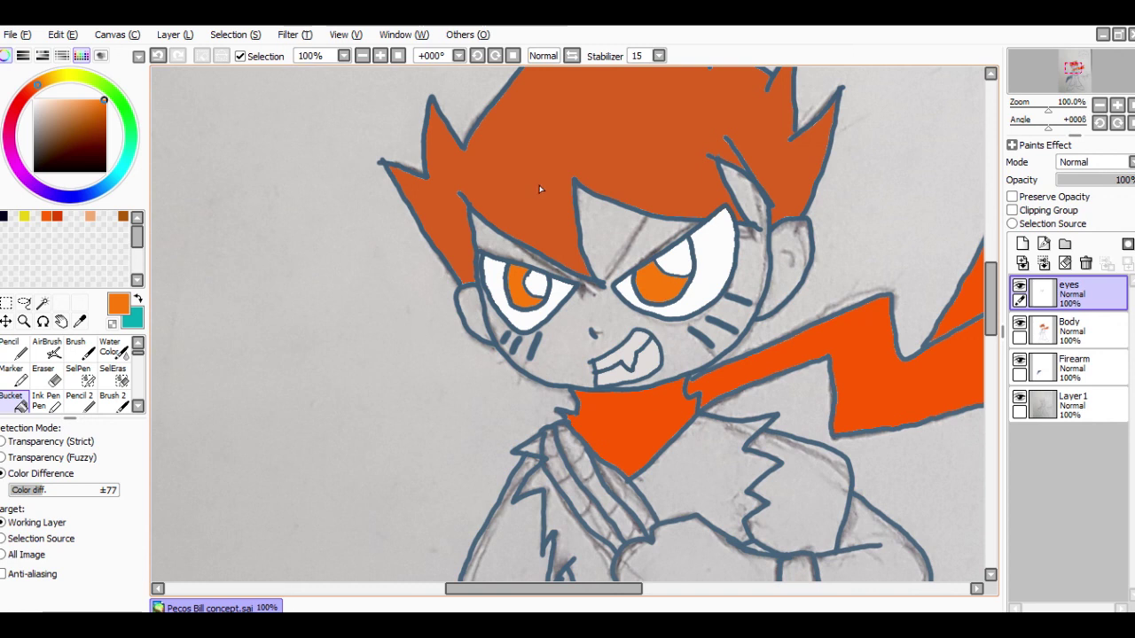
Step: Test the bright orange of the irises on the hair on the Body layer, undoing the fill
left_click(1069, 330)
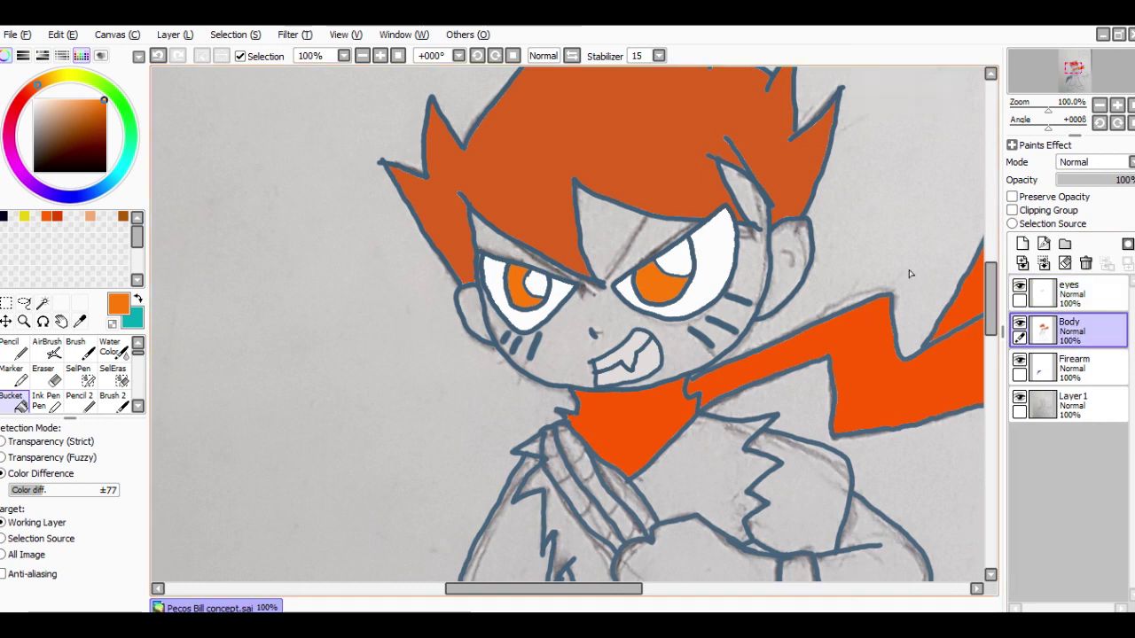
left_click(609, 114)
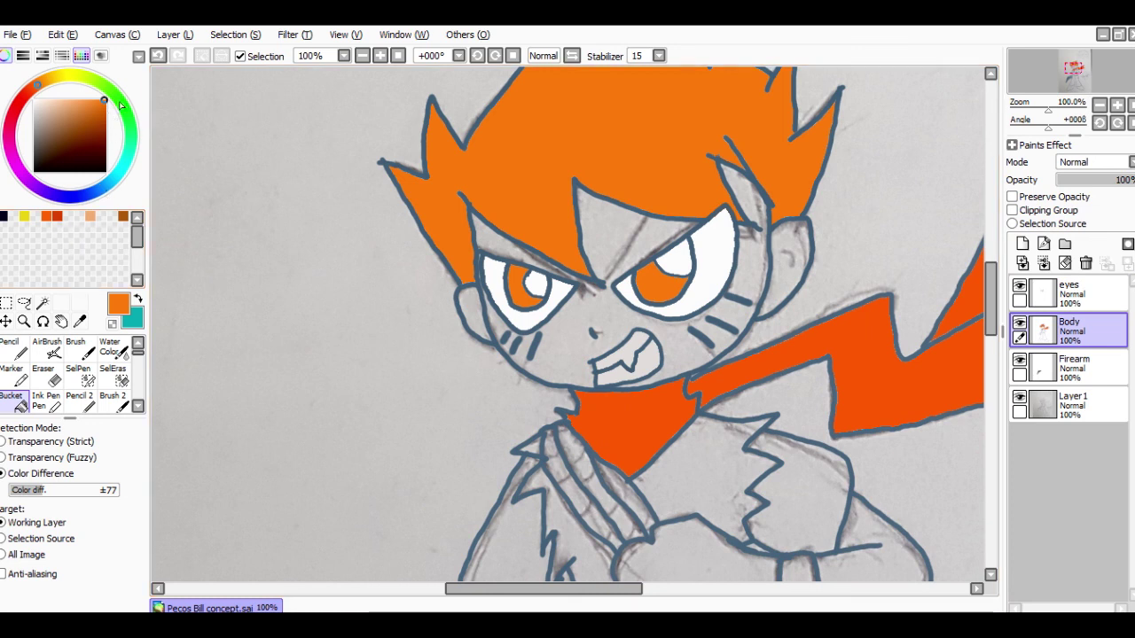
left_click(157, 55)
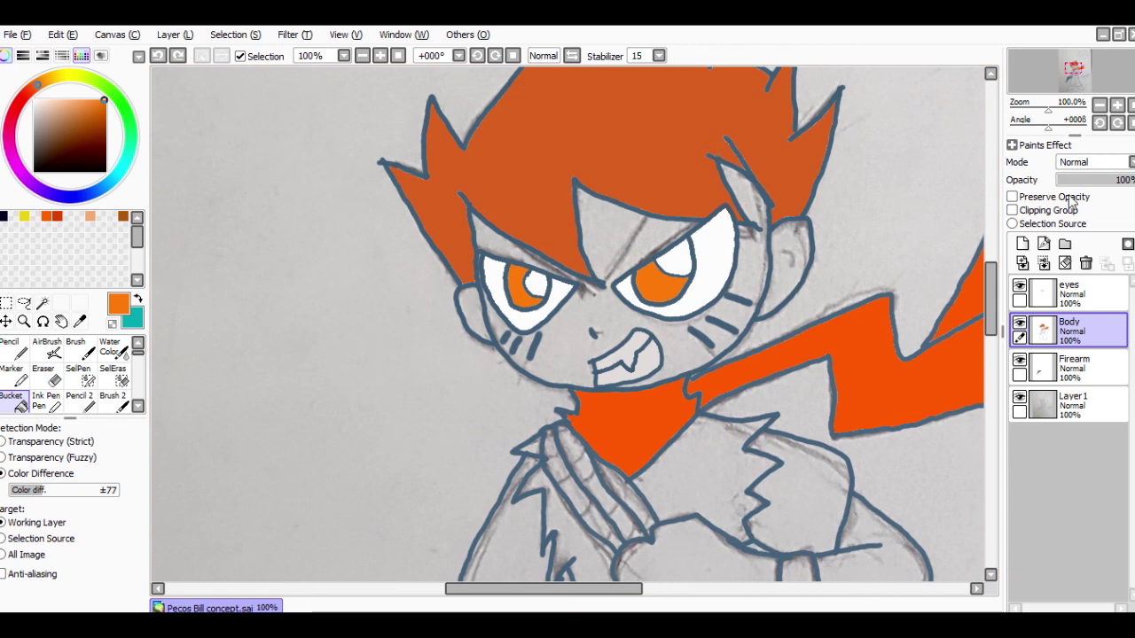
Step: Lighten the saved brown swatch to an orange-brown and test it as skin tone on the face, undoing the fill
left_click(1100, 105)
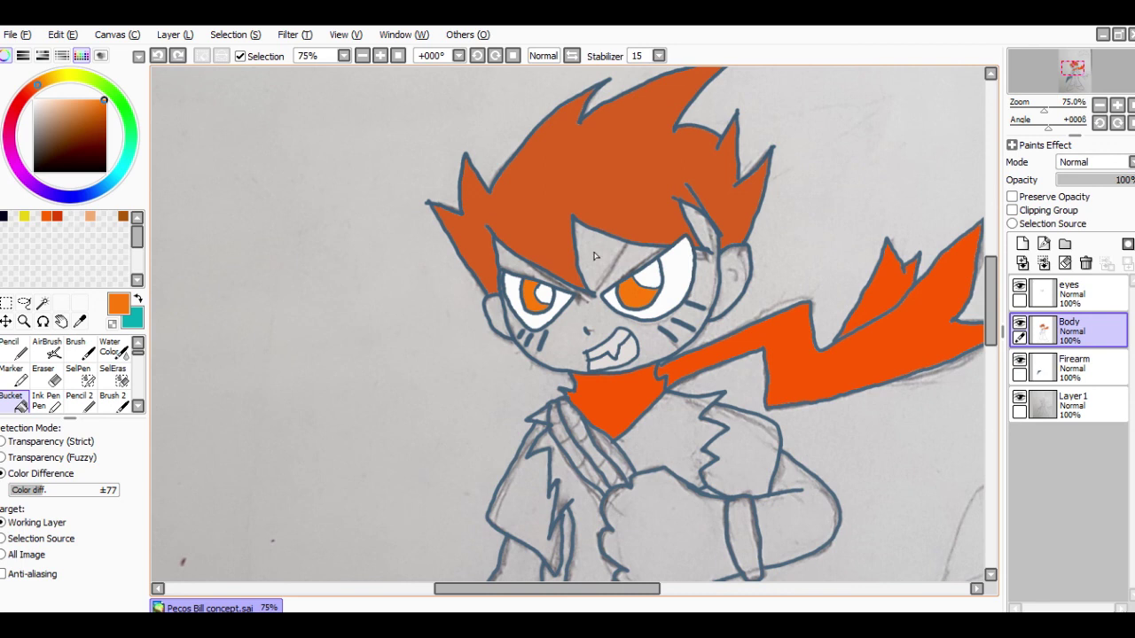
left_click(123, 216)
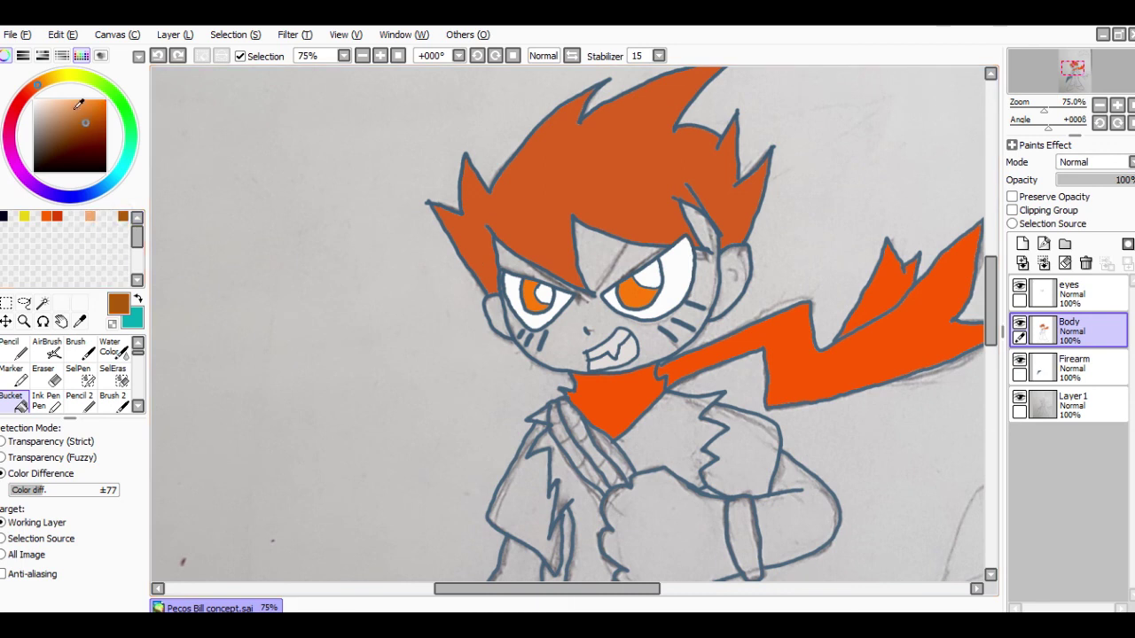
left_click(78, 111)
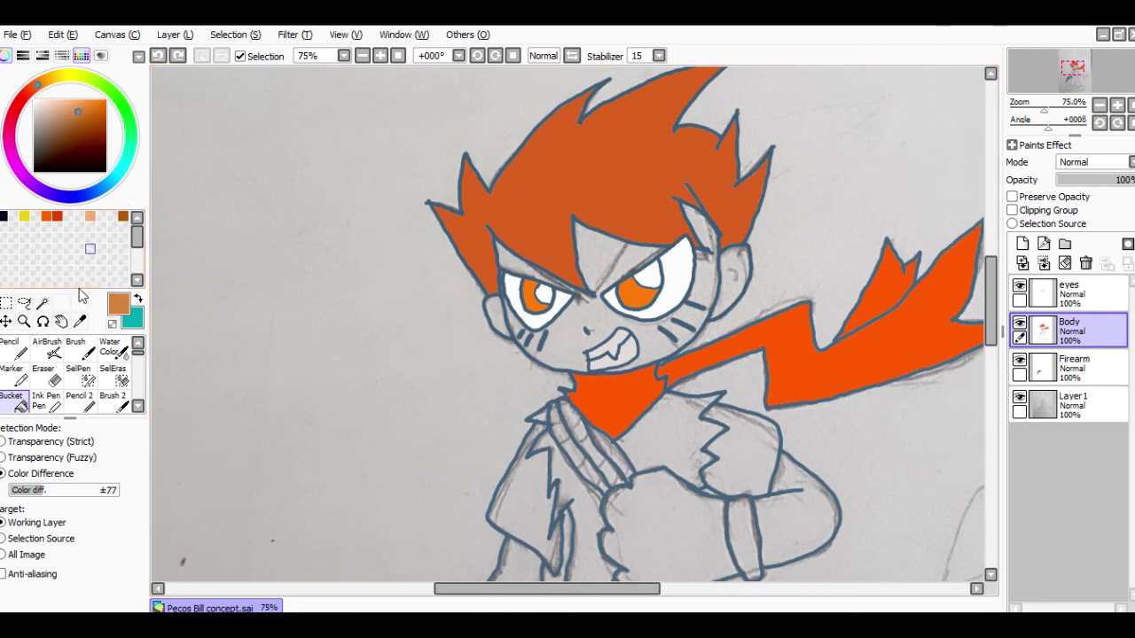
left_click(581, 313)
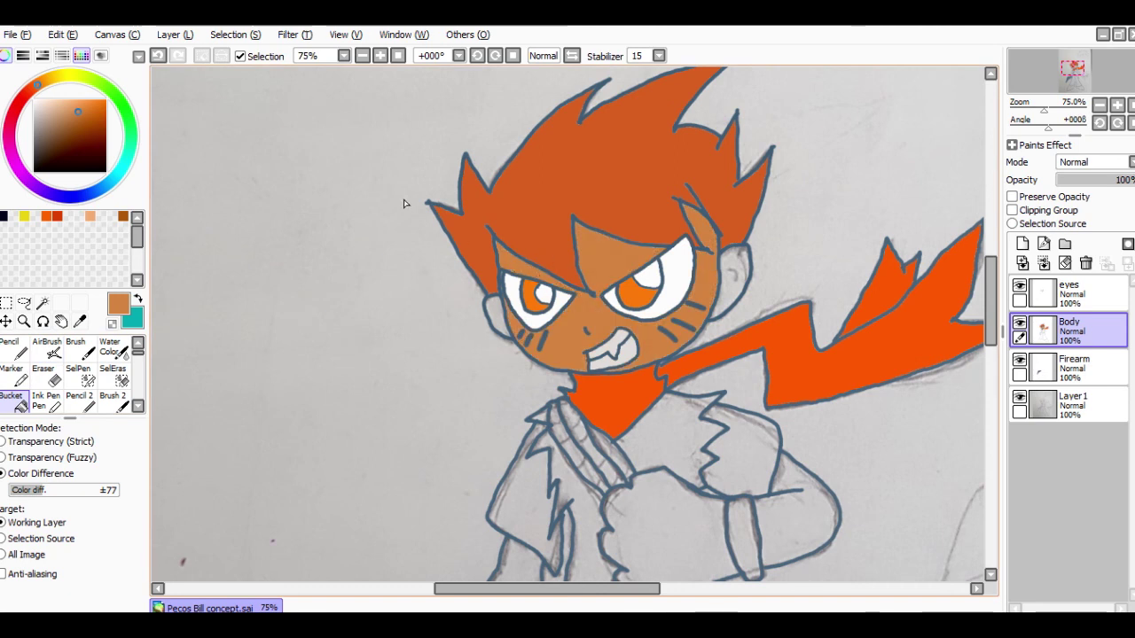
left_click(158, 55)
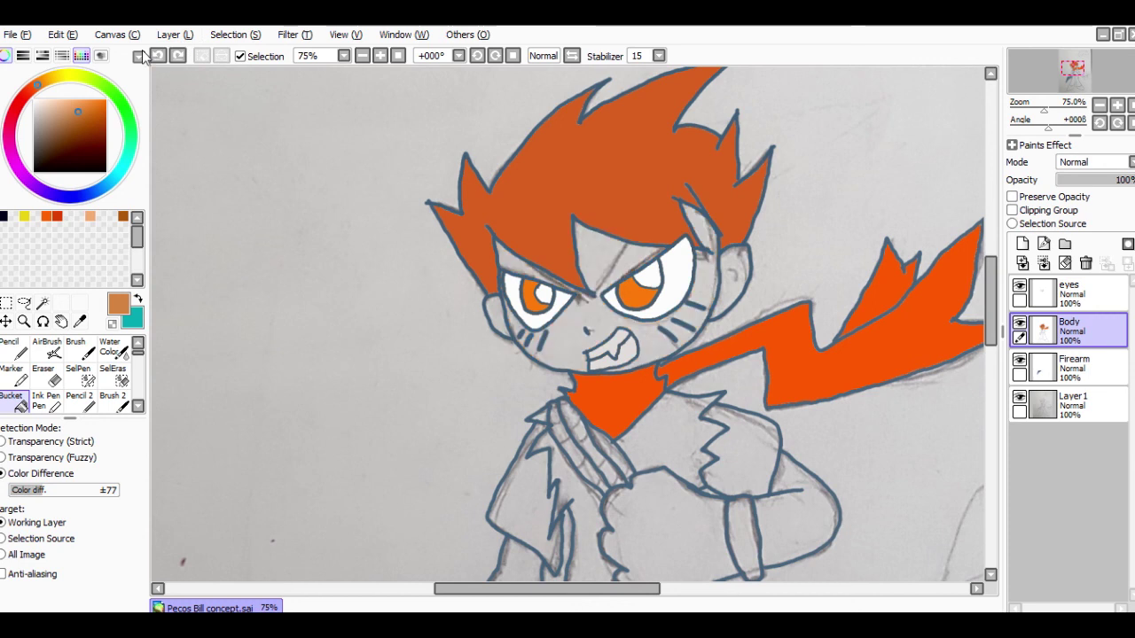
Step: Test a light orange-tan and a paler peach as skin tones on the face, undoing each fill
left_click(74, 106)
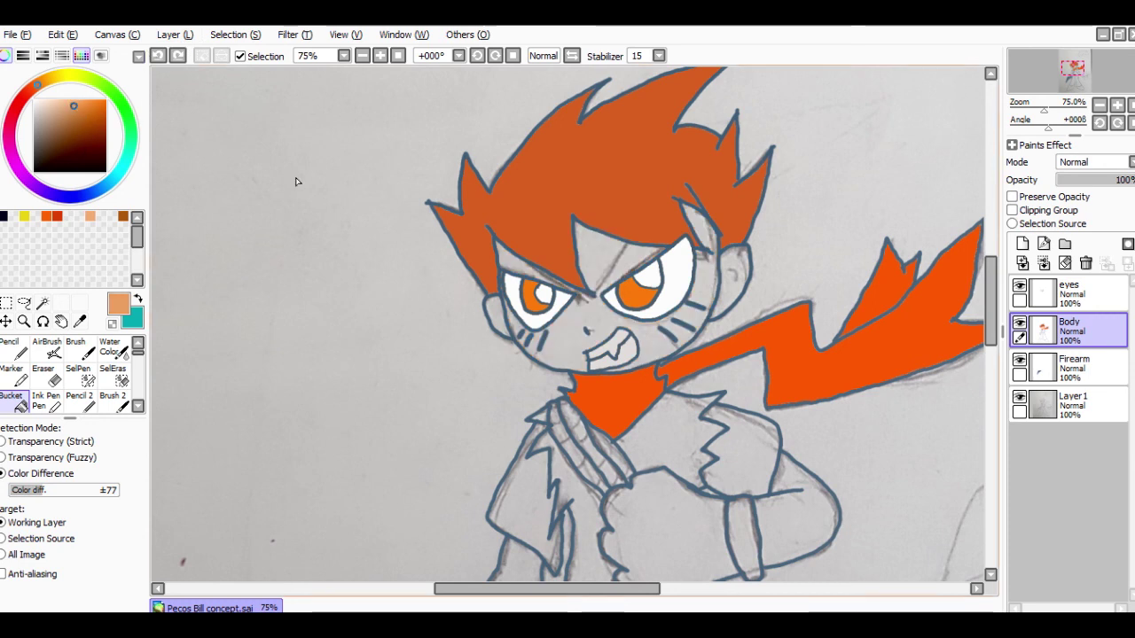
left_click(576, 267)
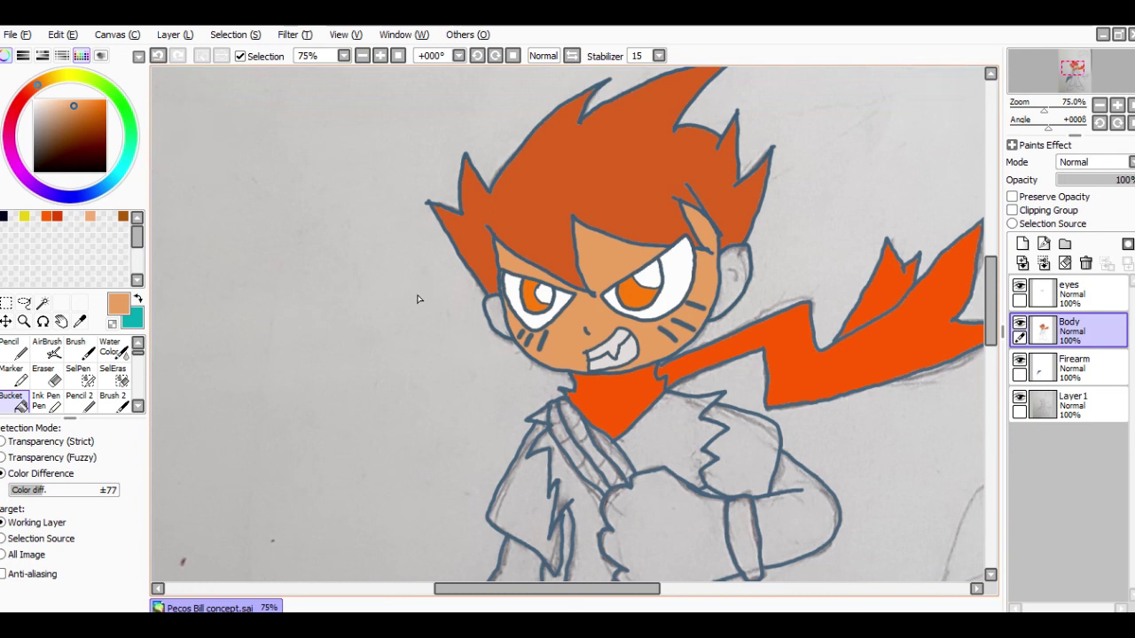
left_click(160, 54)
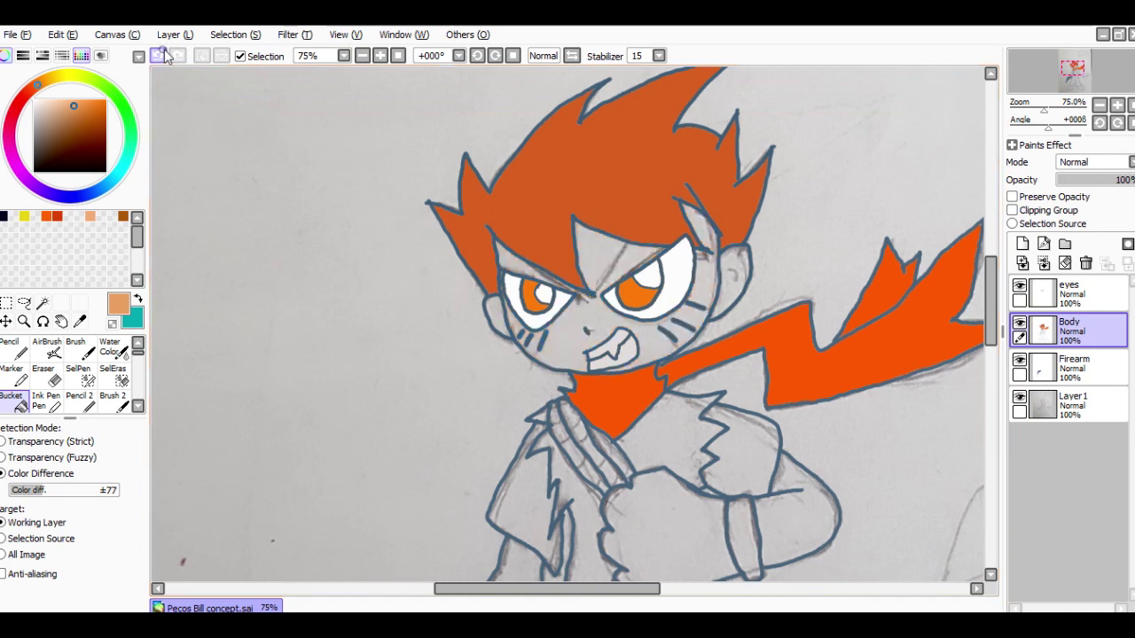
left_click(64, 105)
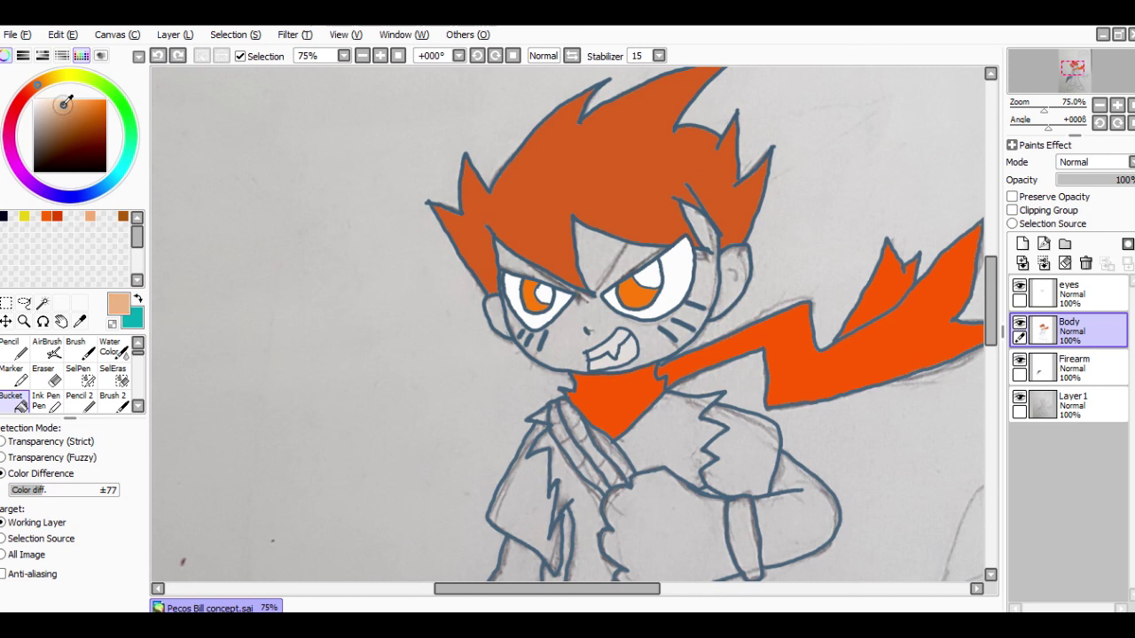
left_click(573, 327)
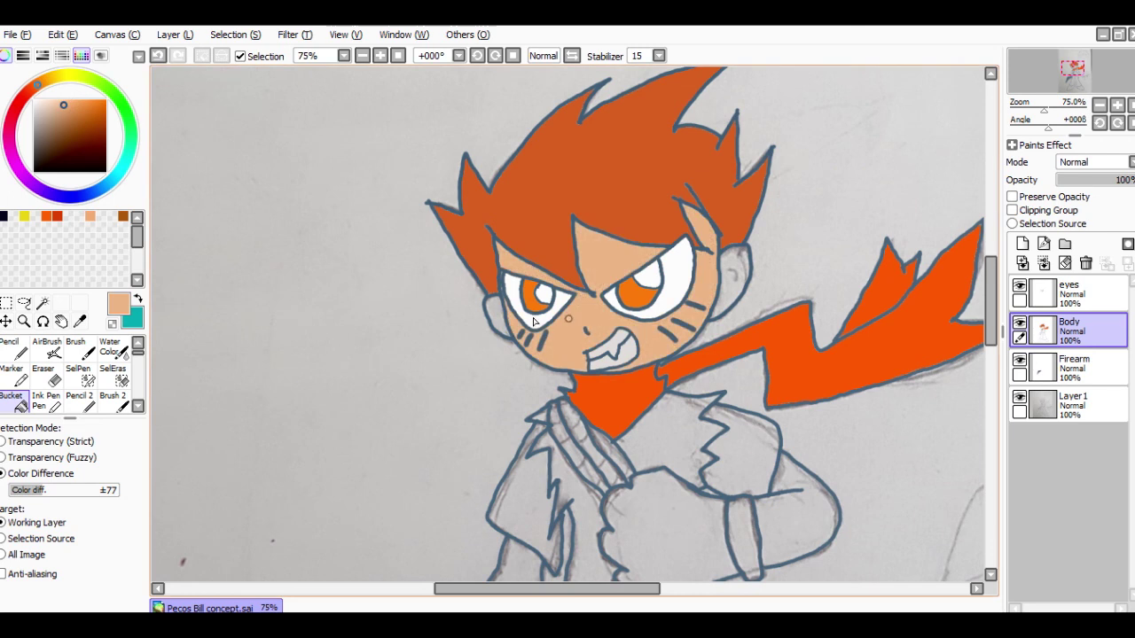
left_click(158, 55)
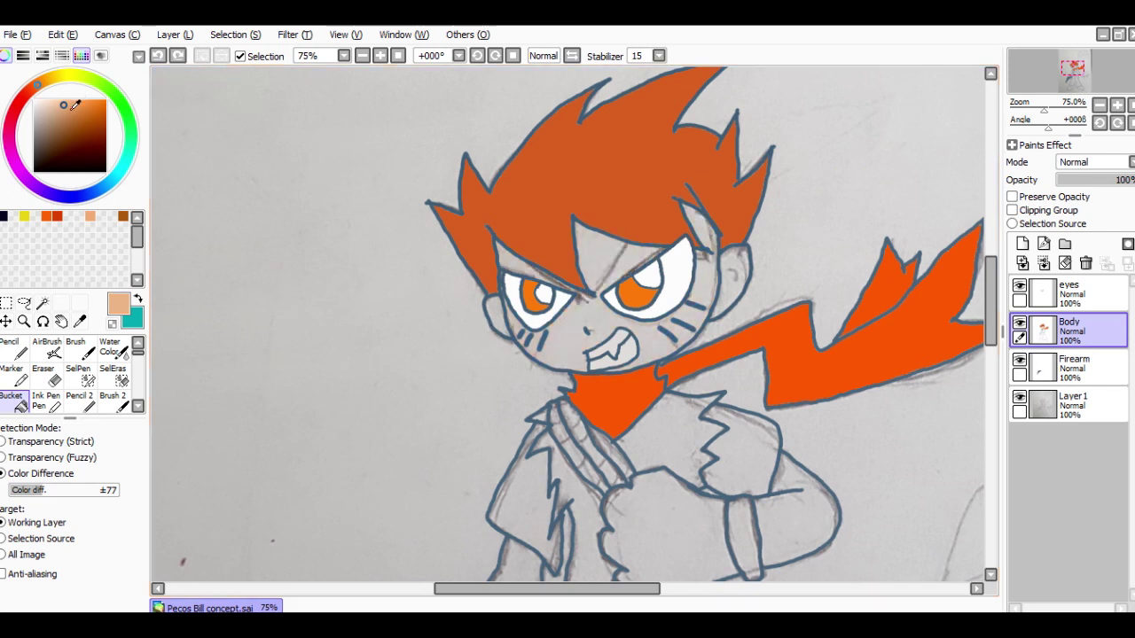
Step: Mix a medium warm tan and fill the face, both ears and the bare skin of both arms on the Body layer
left_click(69, 110)
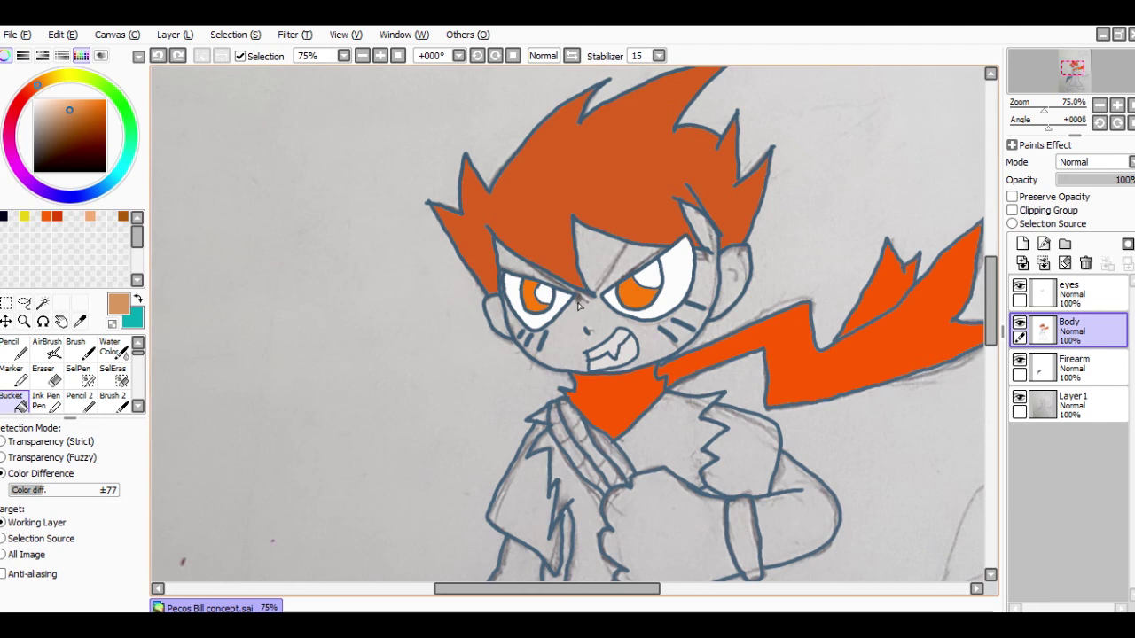
left_click(533, 329)
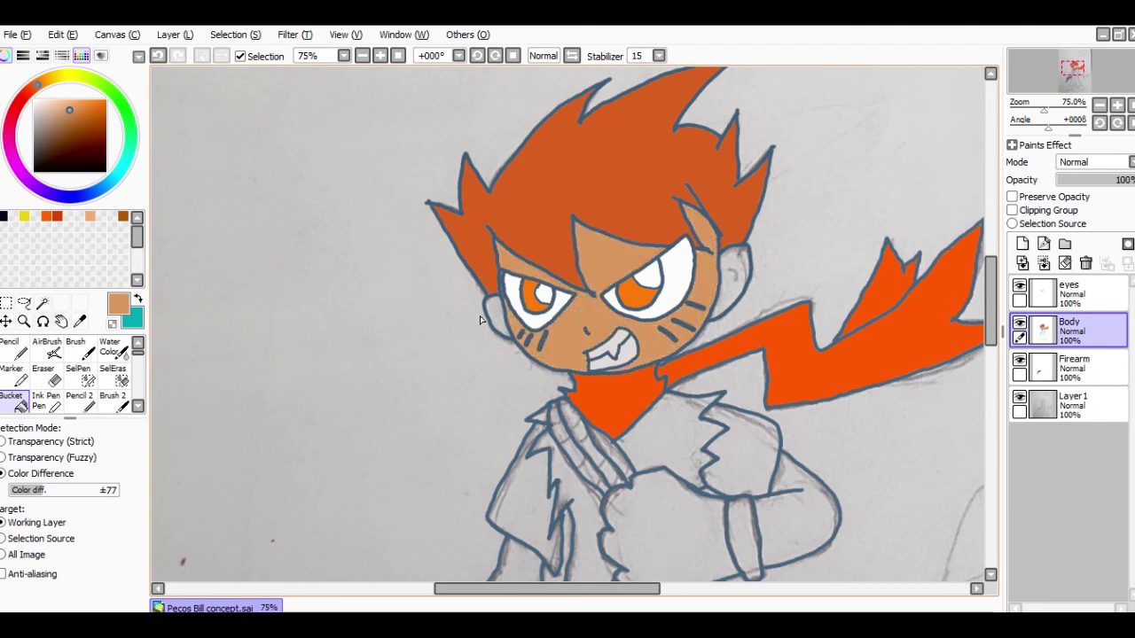
left_click(497, 321)
left_click(731, 281)
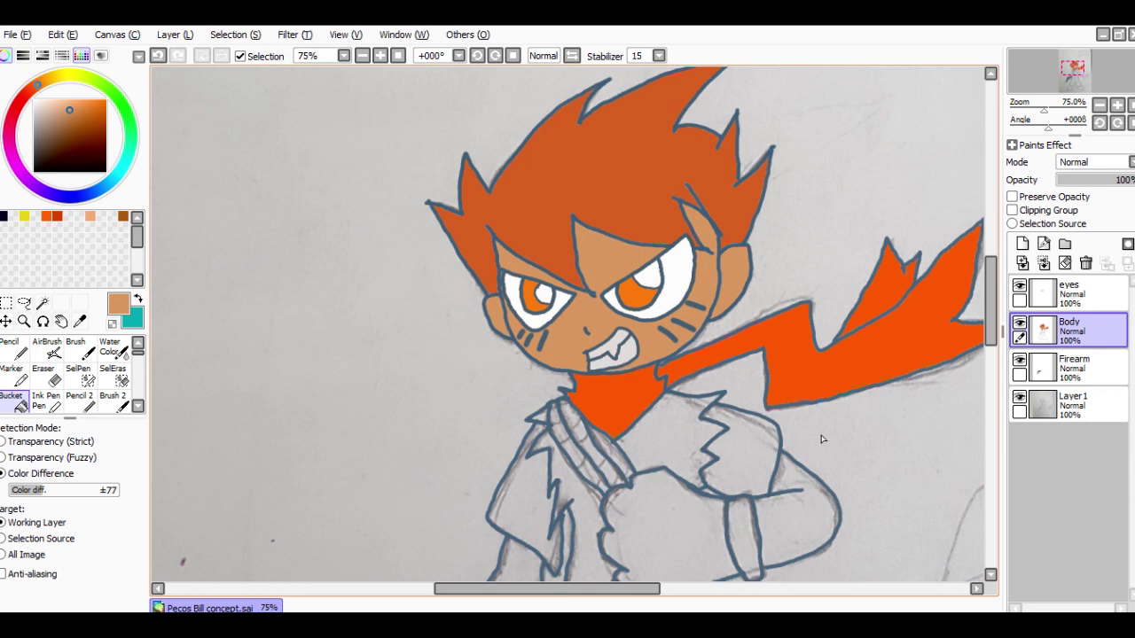
left_click(796, 515)
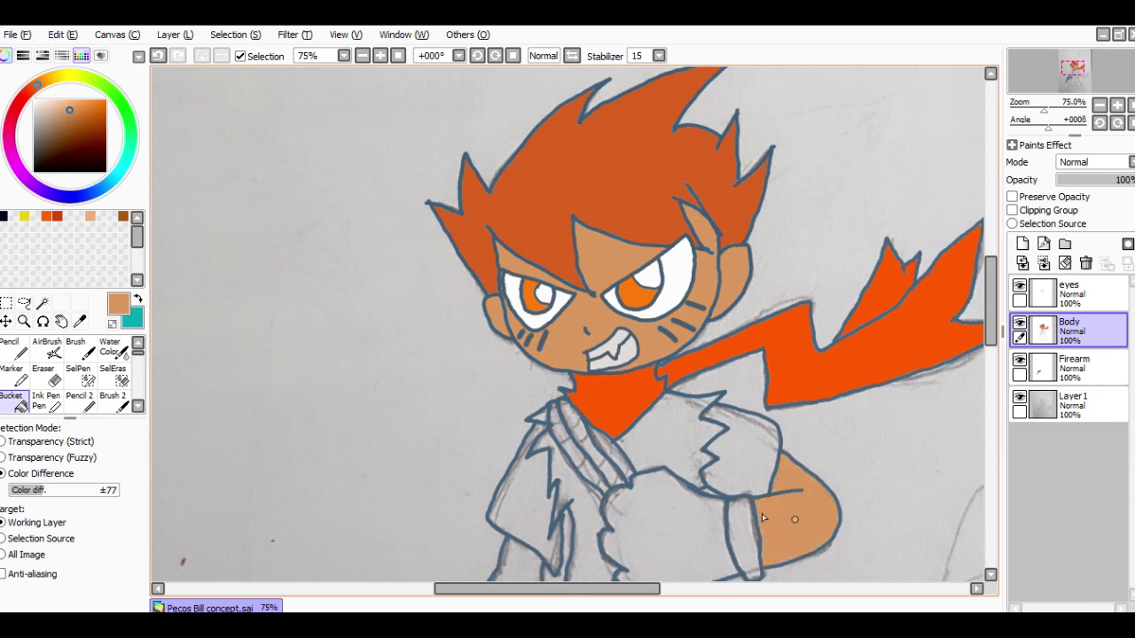
left_click(527, 567)
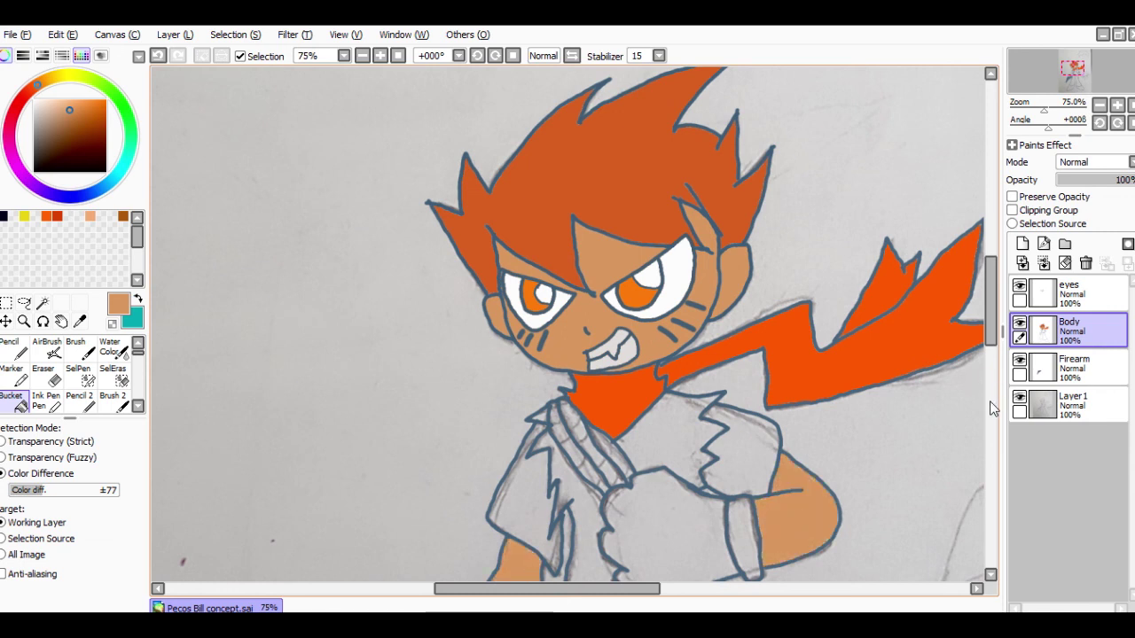
Step: Test the saved brown swatch on both shirt sections and the raised glove of the Body layer, undoing the glove fill
left_click_drag(992, 301, 992, 321)
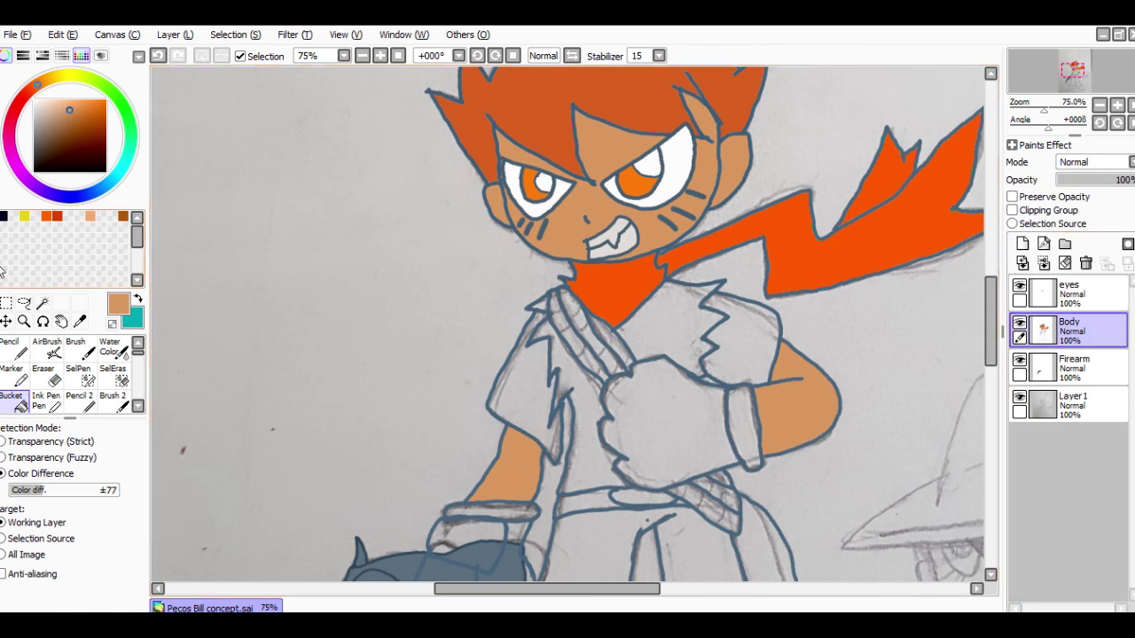
left_click(81, 130)
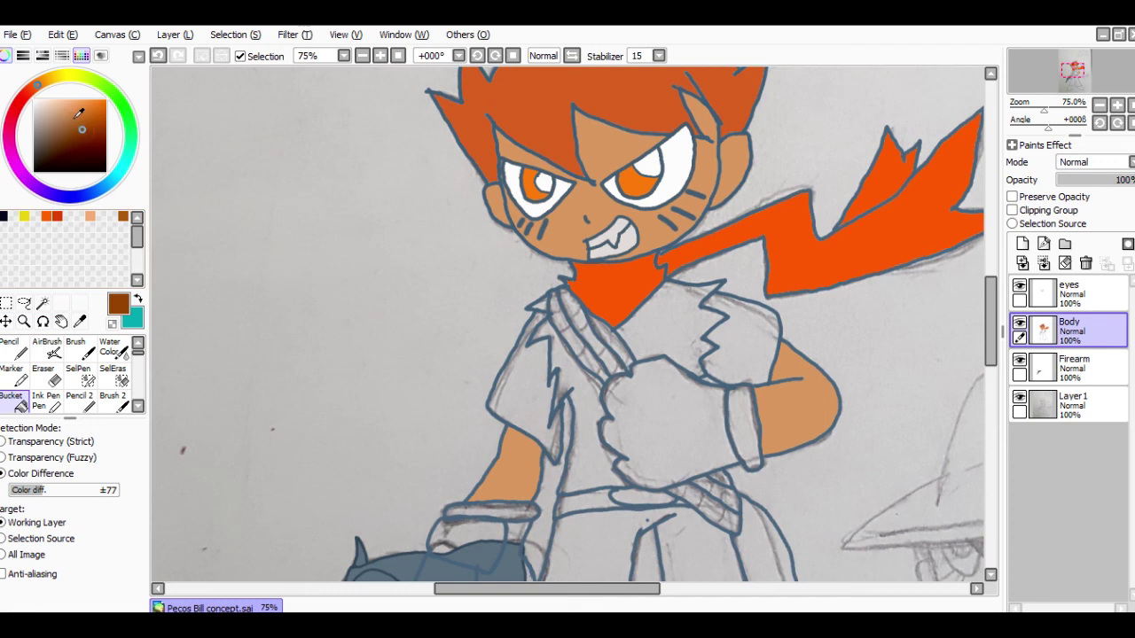
left_click(76, 118)
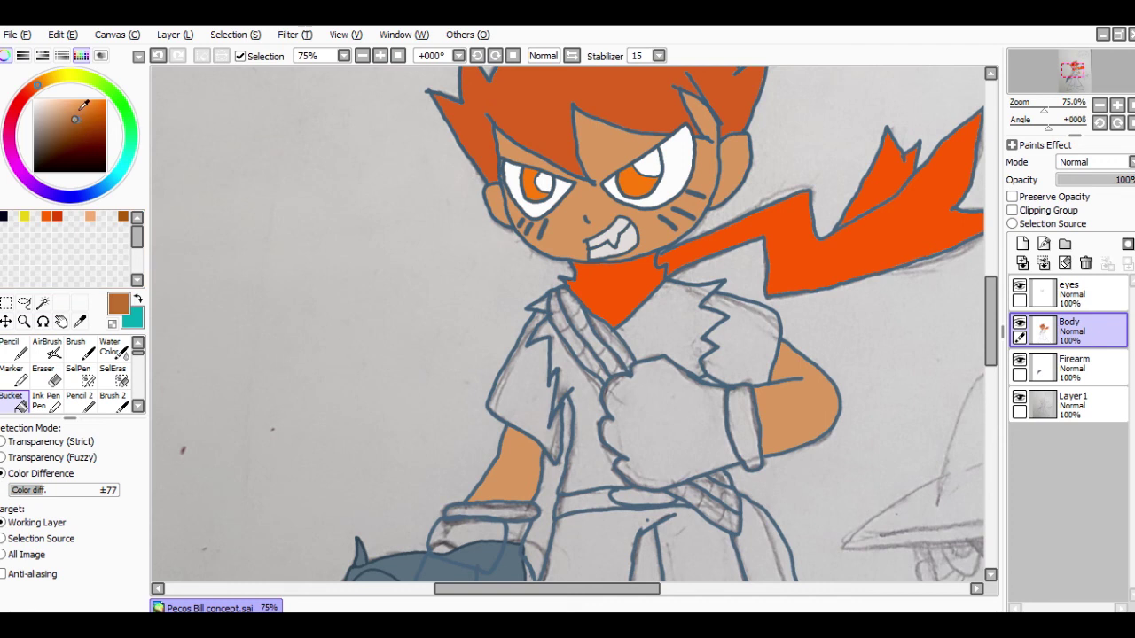
left_click(127, 216)
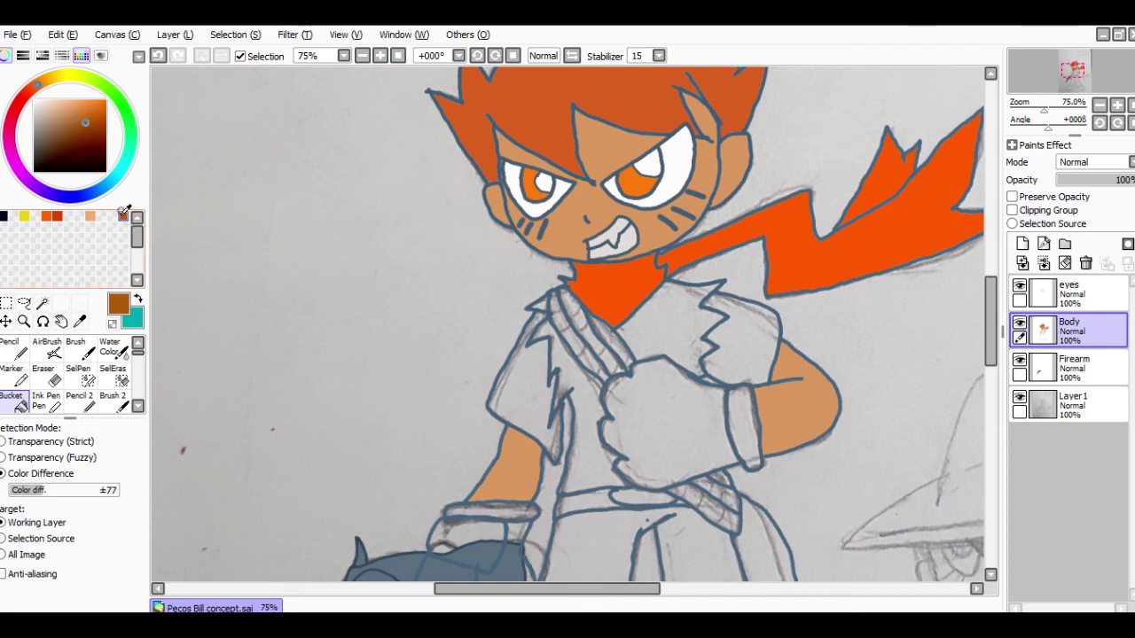
left_click(673, 335)
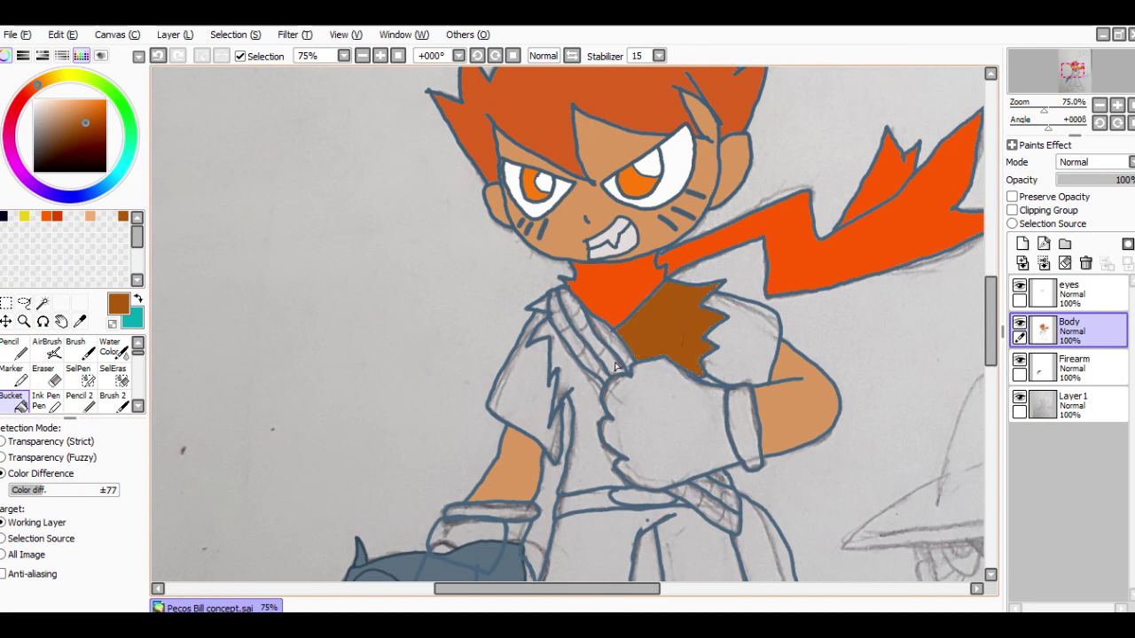
left_click(582, 403)
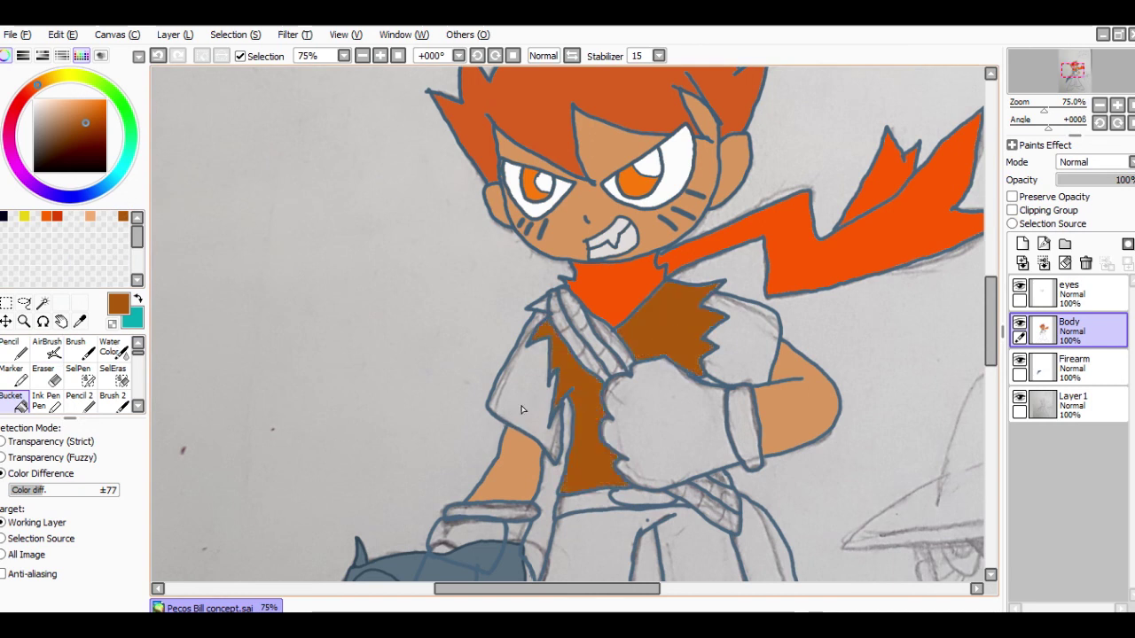
left_click(686, 435)
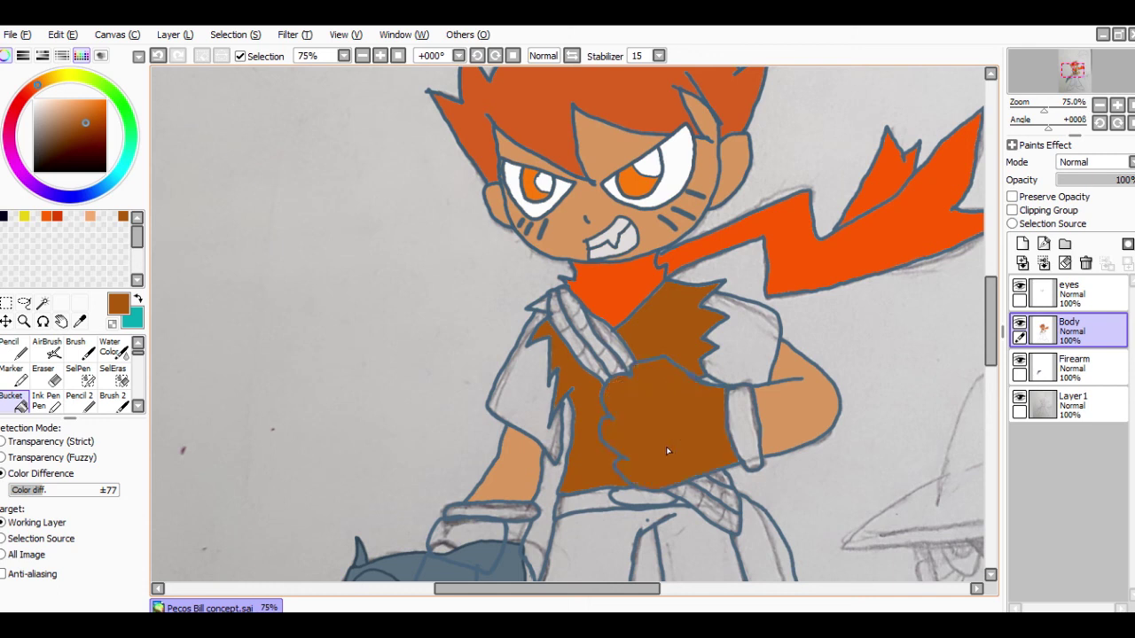
left_click(157, 55)
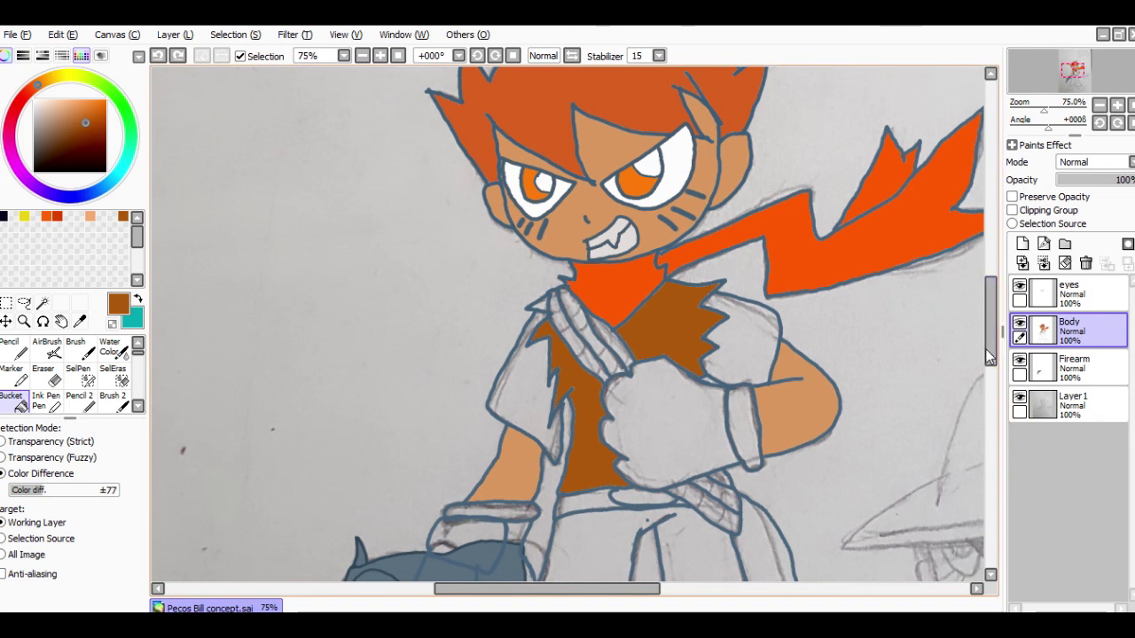
Step: Test the same brown on the trousers, then undo the brown fills on the trousers and shirt
left_click_drag(991, 360, 991, 397)
left_click(717, 425)
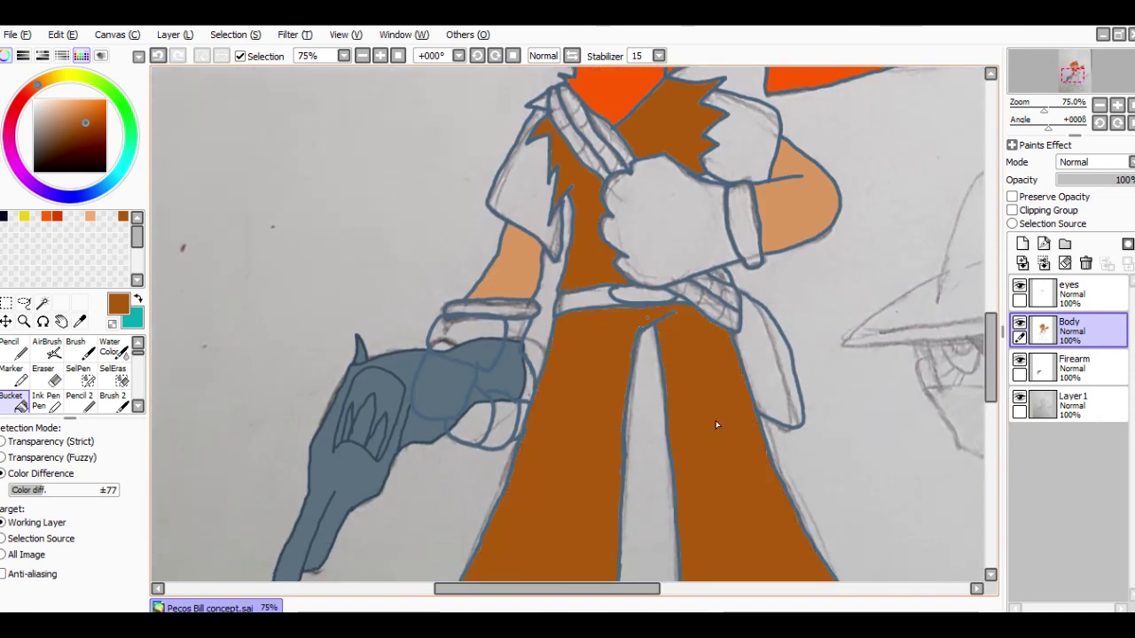
left_click(1100, 105)
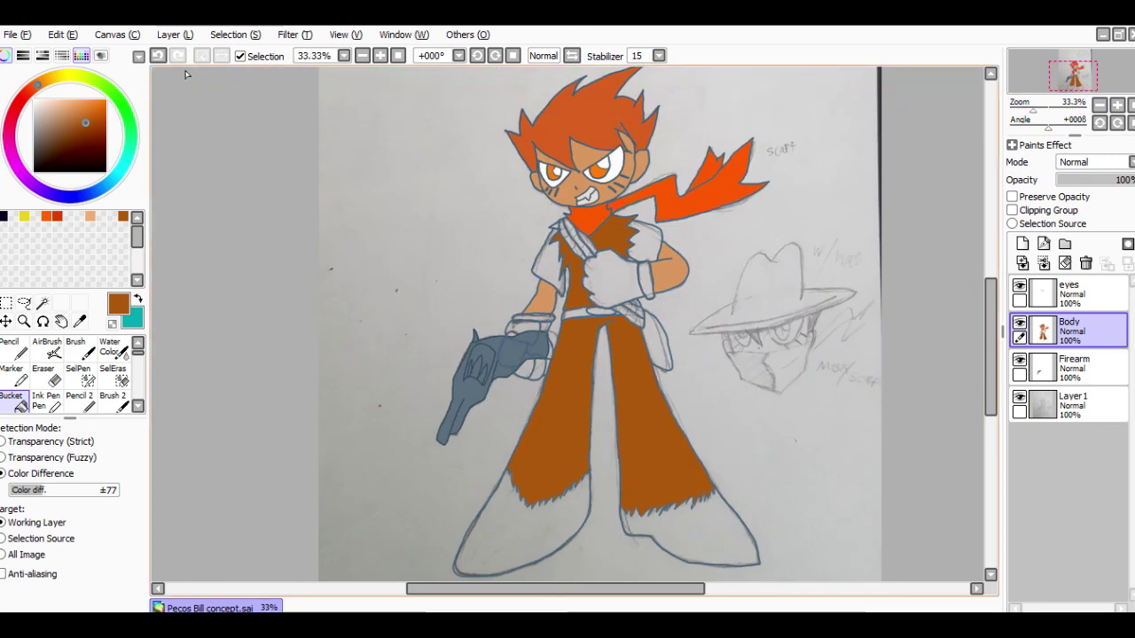
left_click(157, 56)
left_click(157, 55)
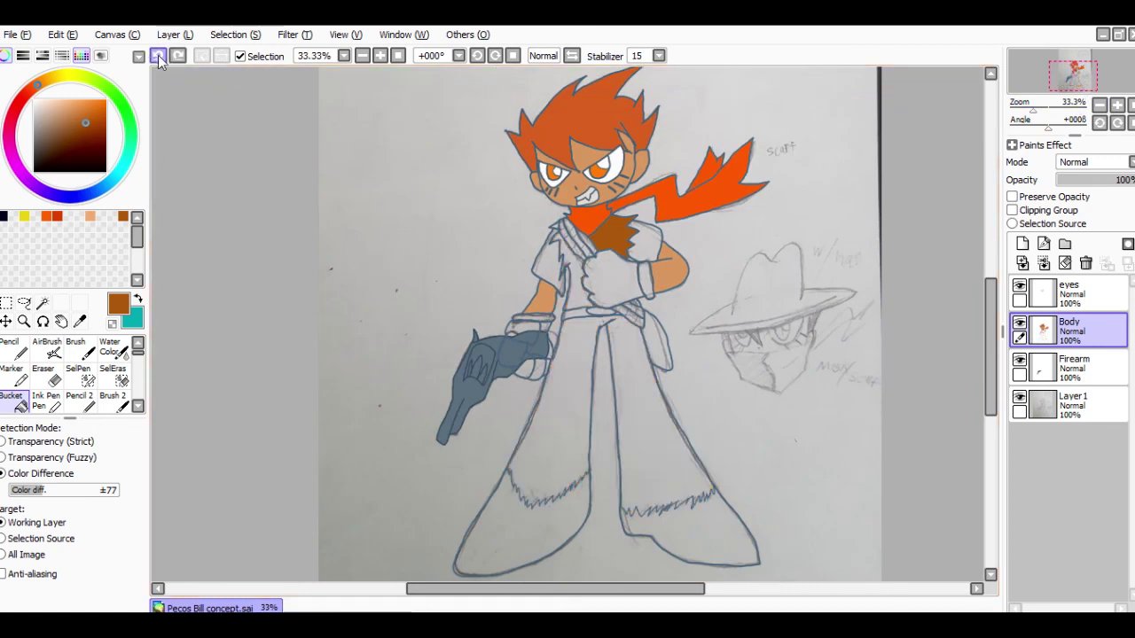
left_click(157, 56)
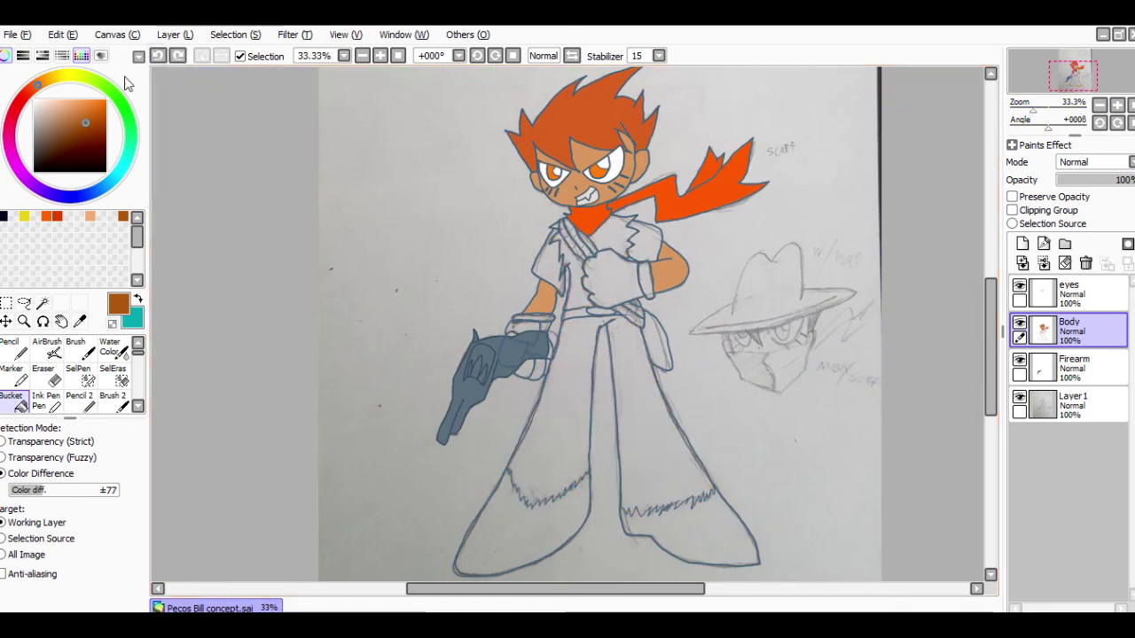
Step: Mix a medium orange and fill the trousers and both shirt sections on the Body layer
left_click(84, 108)
left_click(84, 105)
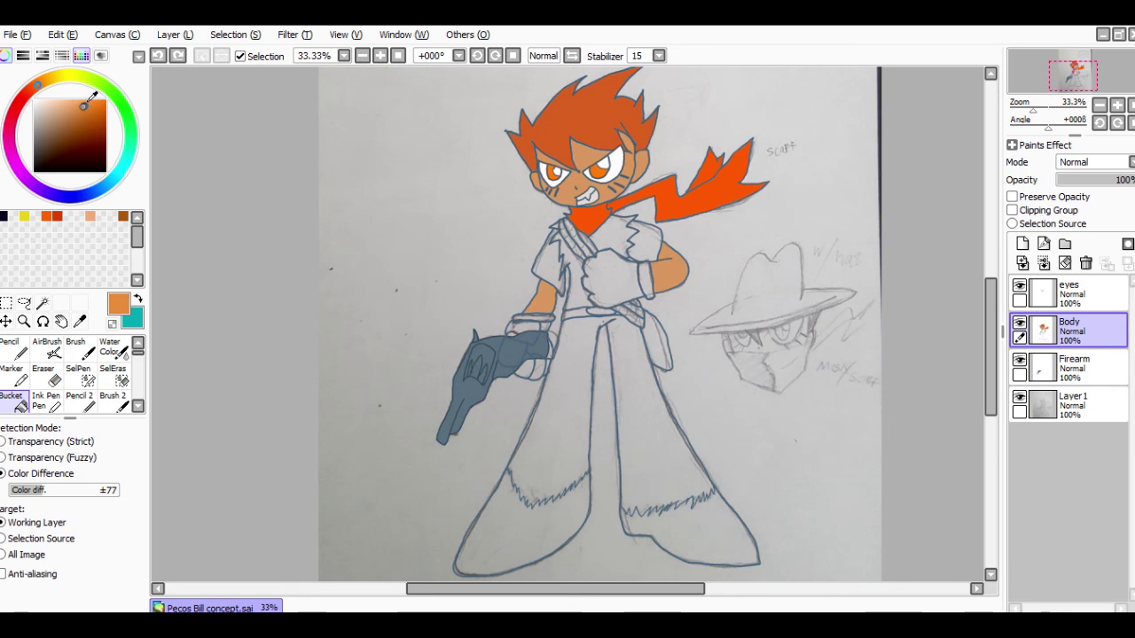
left_click(87, 106)
left_click(573, 382)
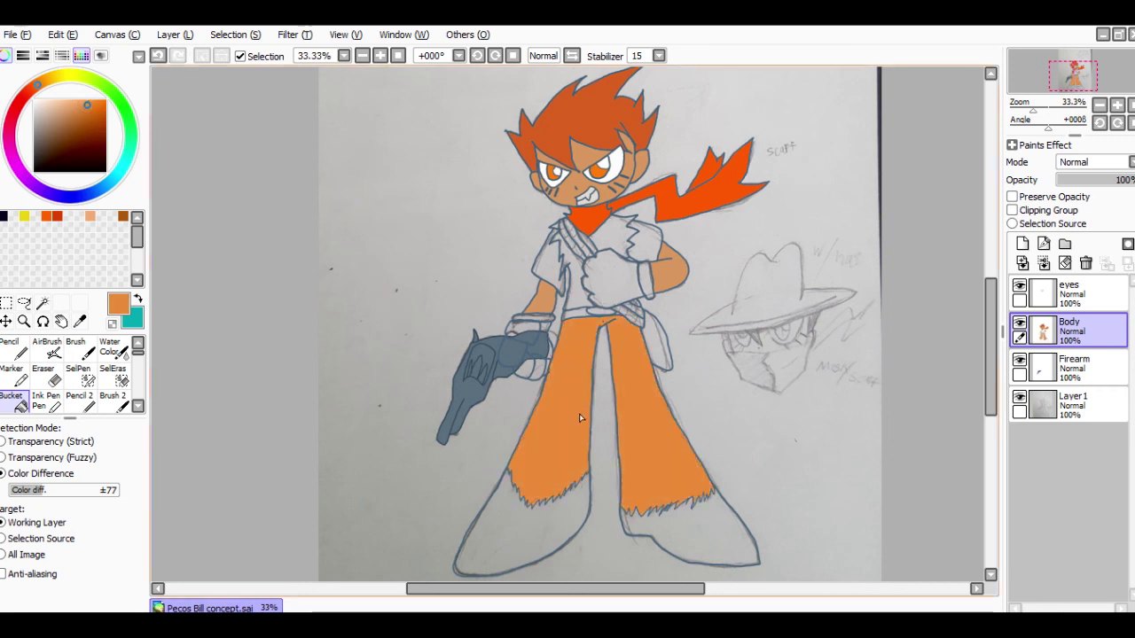
left_click(579, 291)
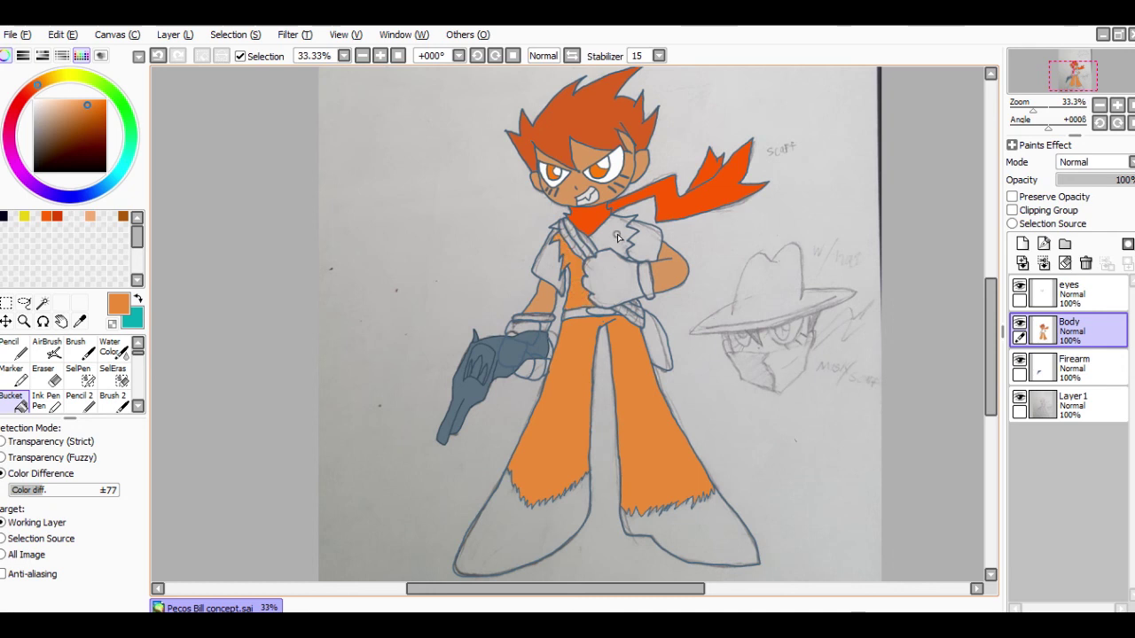
left_click(618, 237)
Step: Test a medium brown on both sleeves, undoing the fill
left_click(80, 120)
left_click(549, 257)
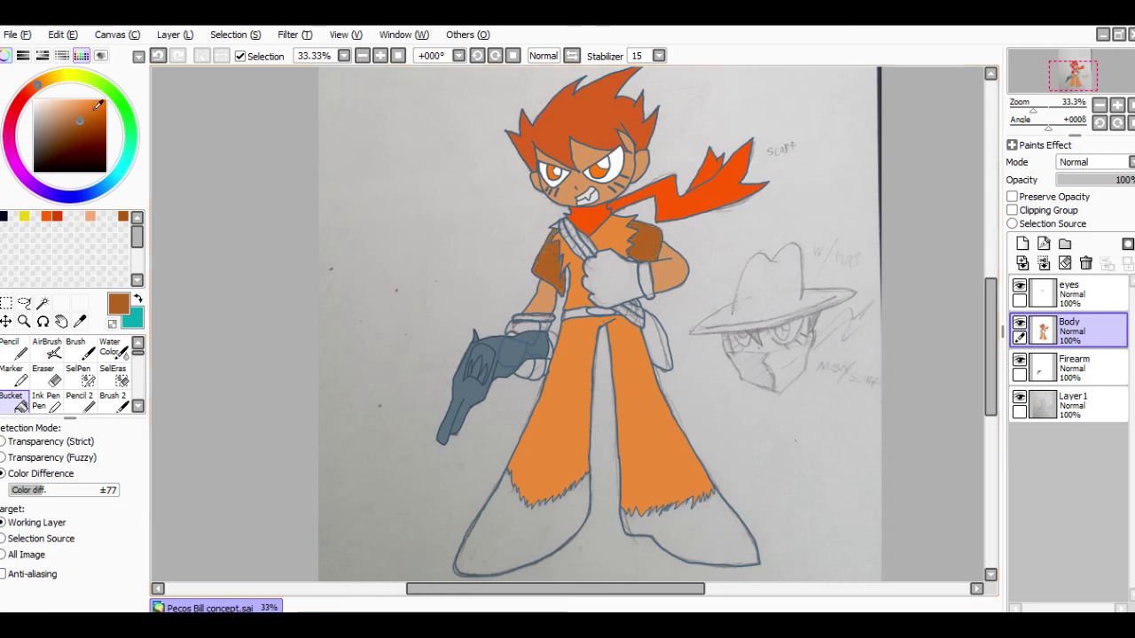
left_click(158, 57)
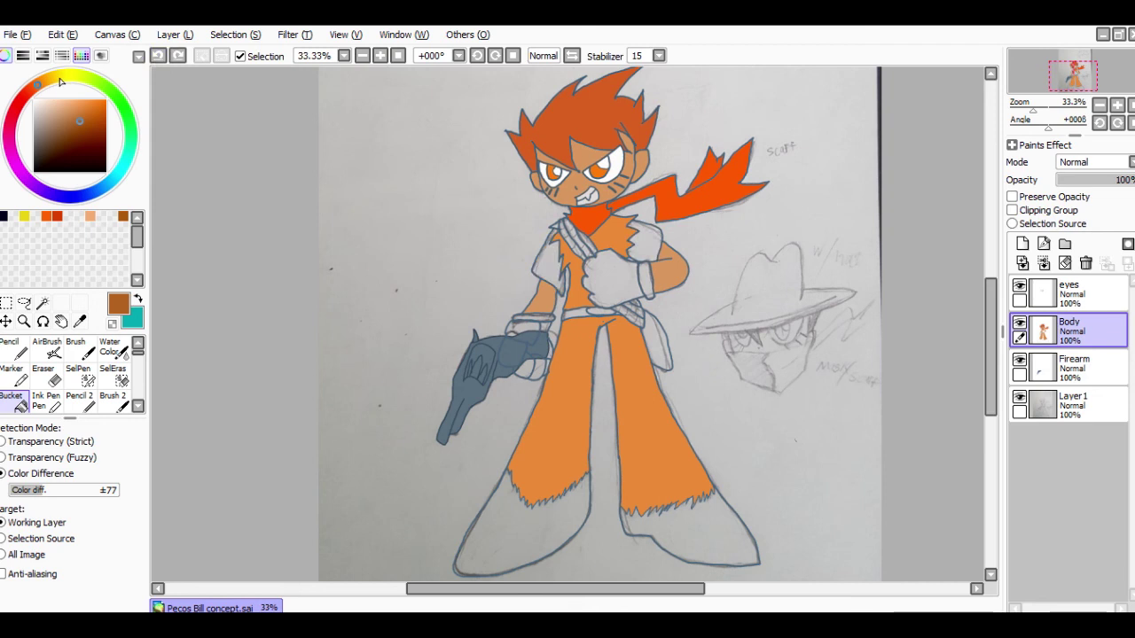
Step: Shift the brown's hue towards red and fill both sleeves and the trousers with the reddish brown
left_click(30, 90)
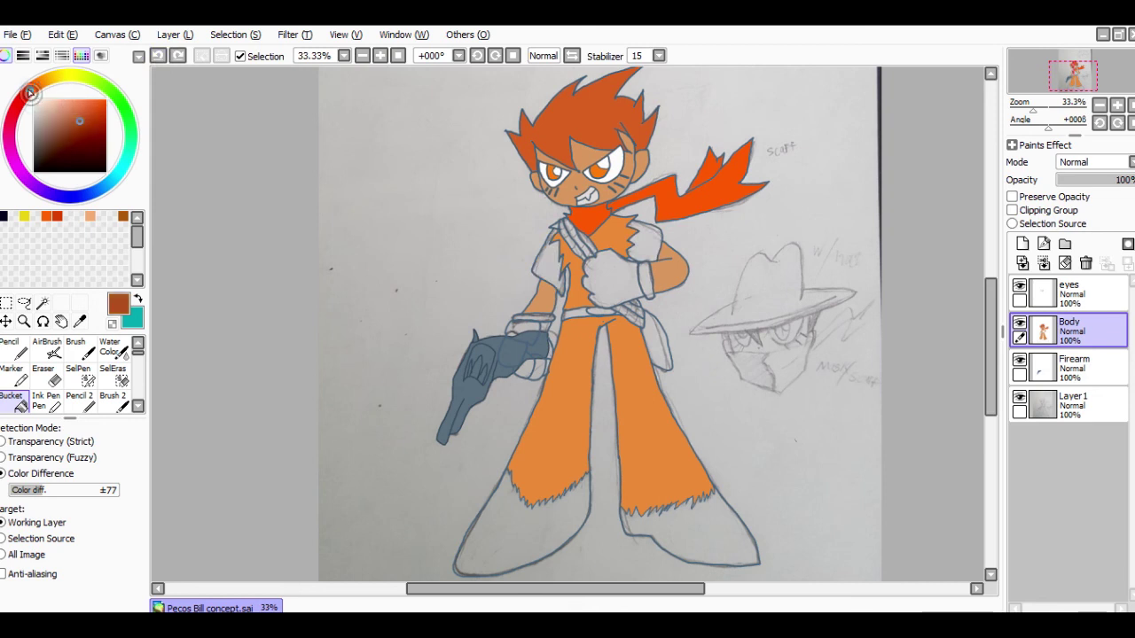
left_click(549, 263)
left_click(648, 247)
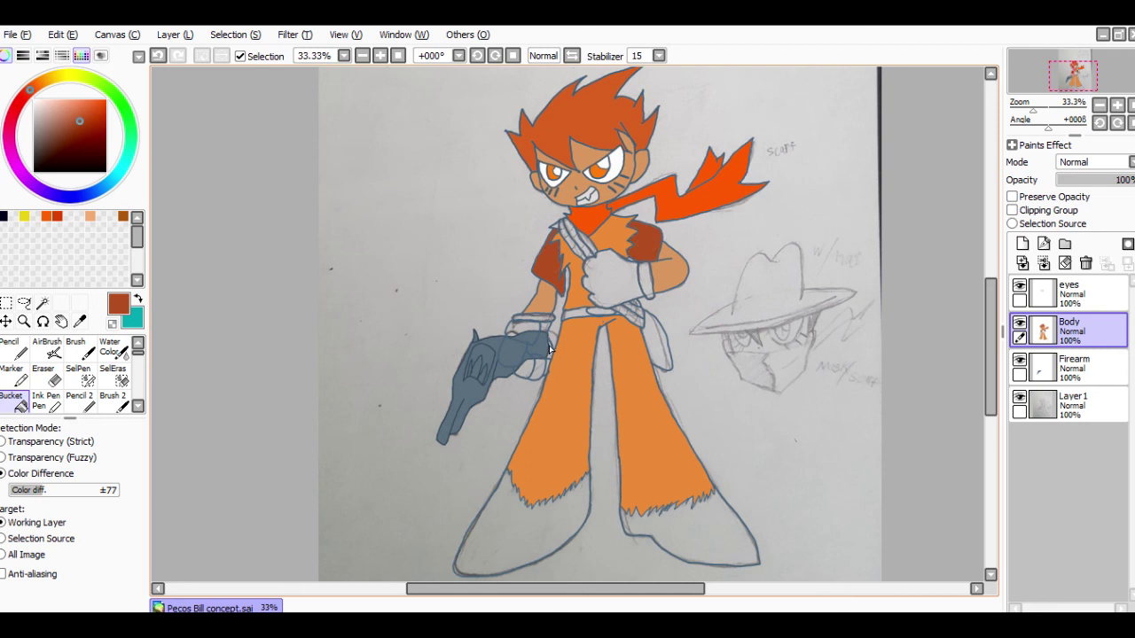
left_click(569, 374)
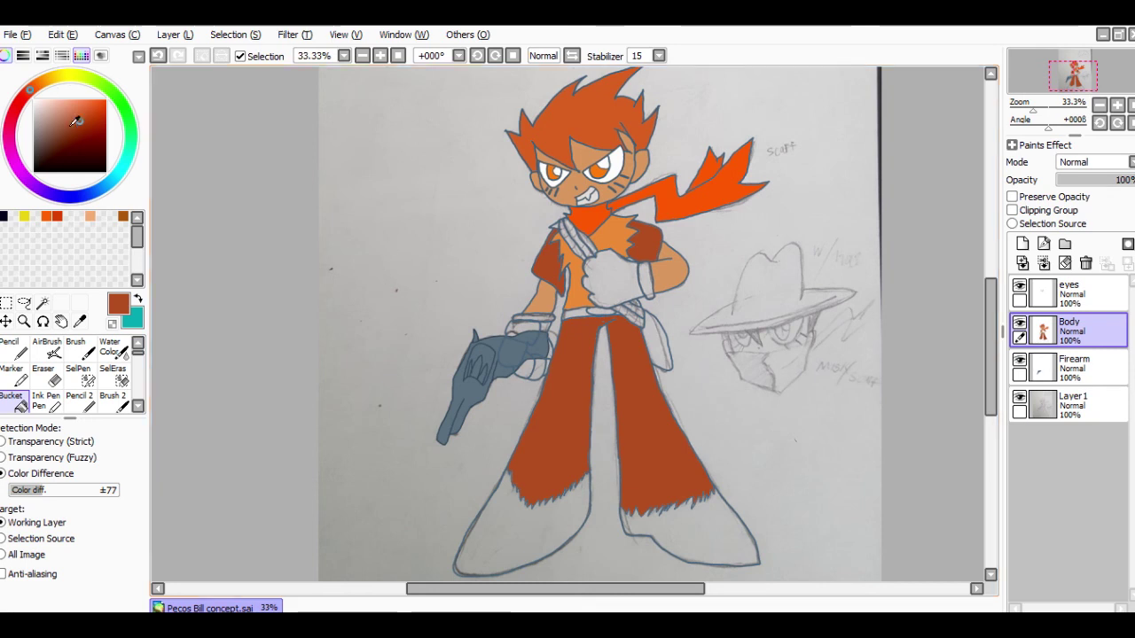
Step: Mix a muted reddish brown and fill the strap sections across the chest and at the waist
left_click_drag(66, 123, 60, 128)
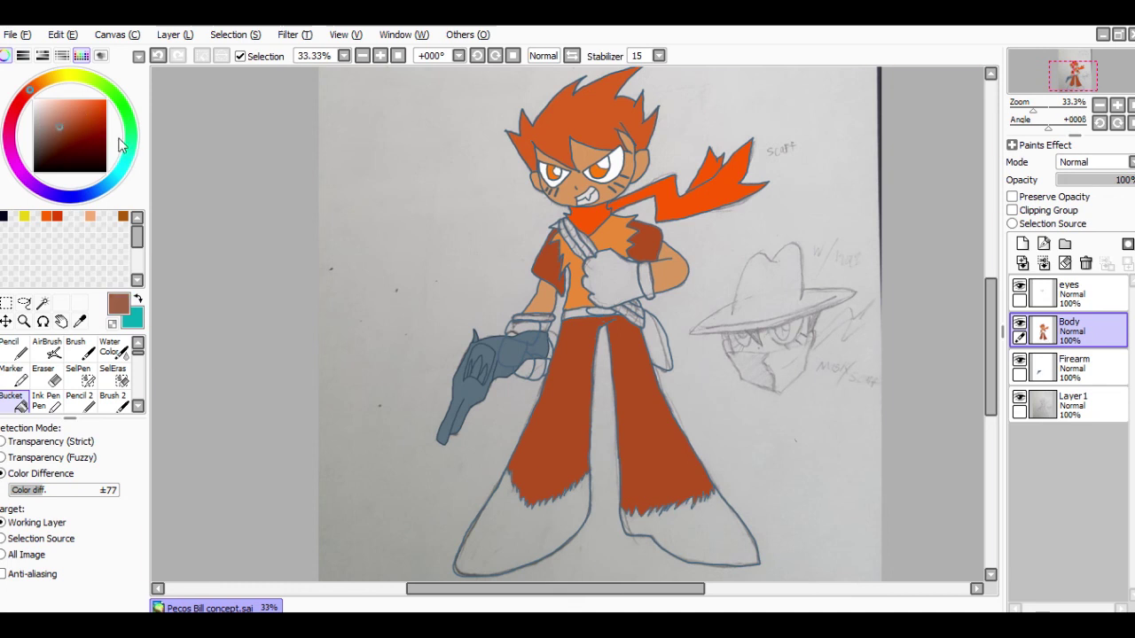
left_click(583, 244)
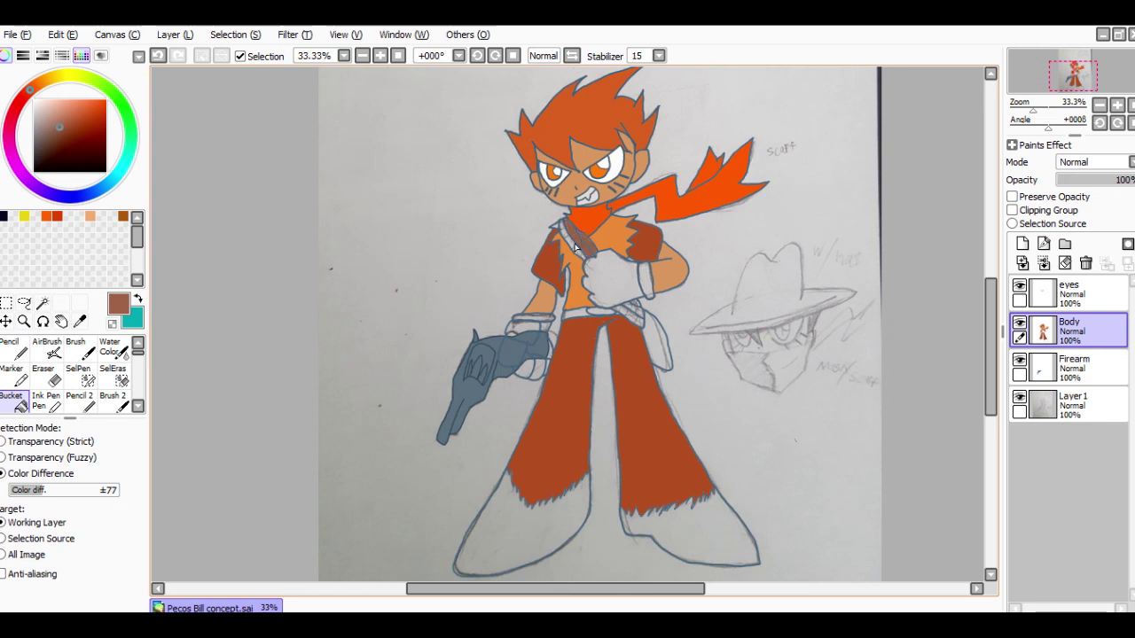
left_click(574, 250)
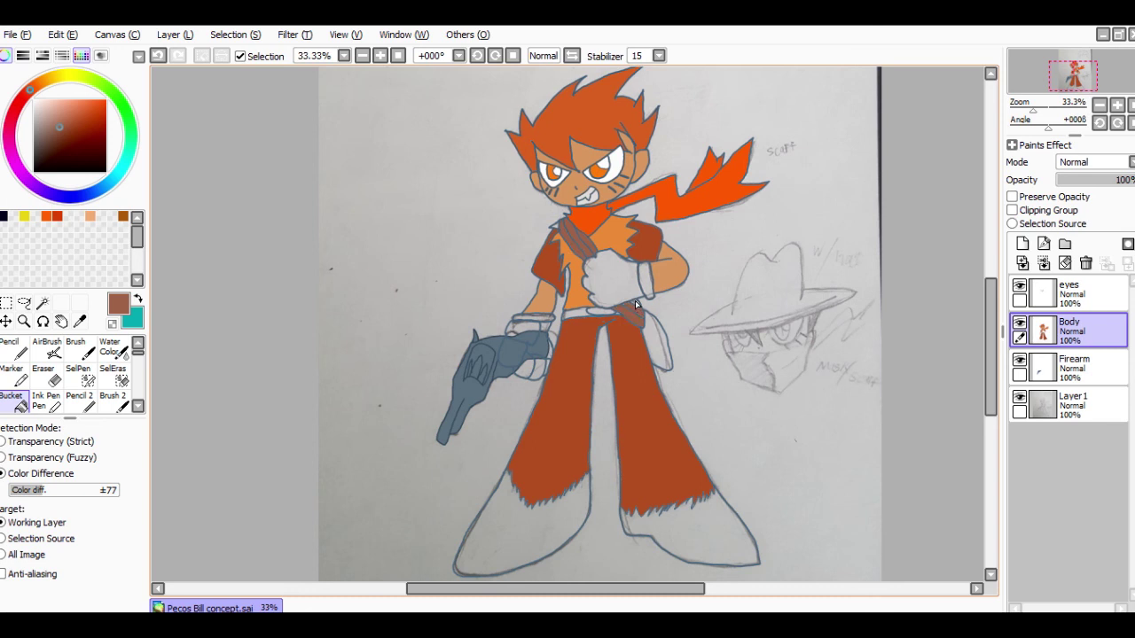
left_click(635, 307)
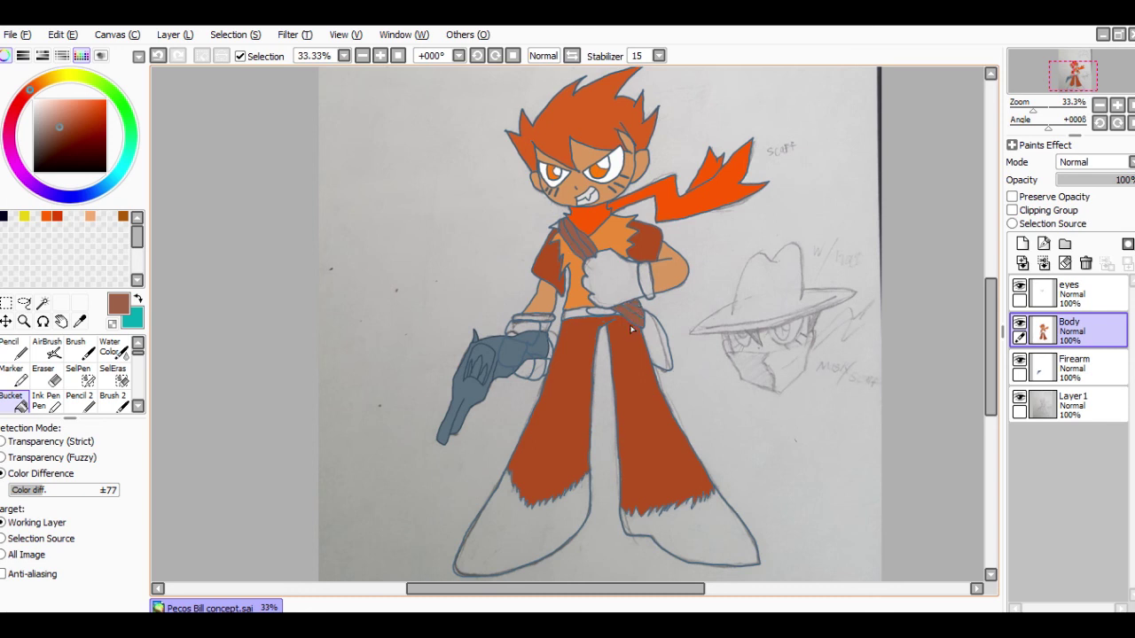
Step: Test a dark brown on the shape hanging at the hip and on the raised glove, undoing each fill
left_click(56, 142)
left_click(660, 338)
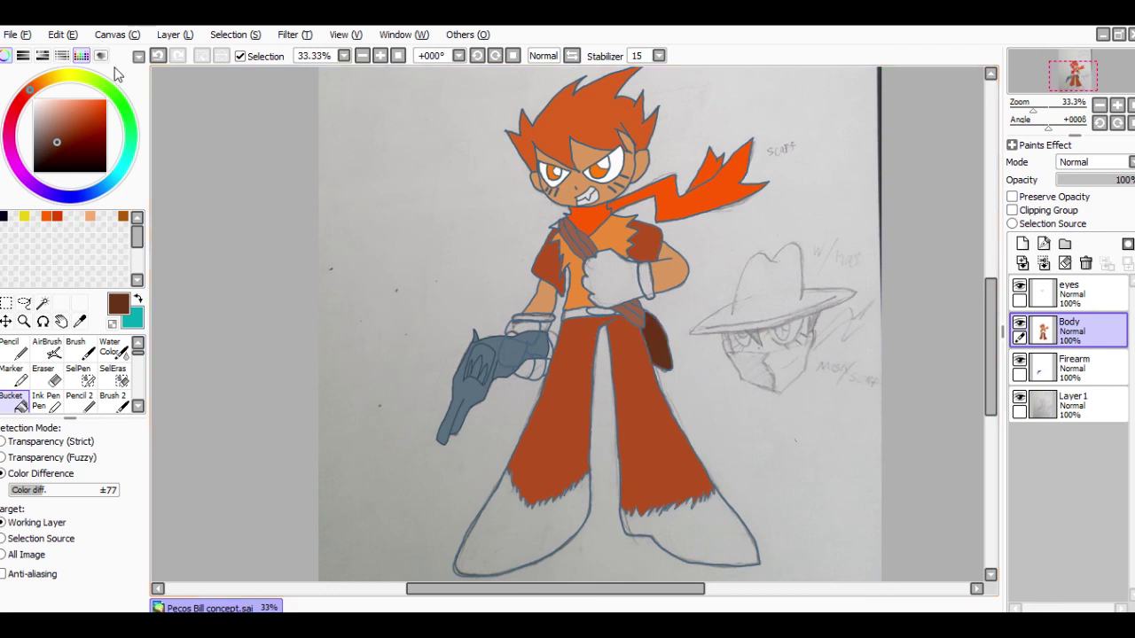
left_click(1116, 105)
left_click(1116, 105)
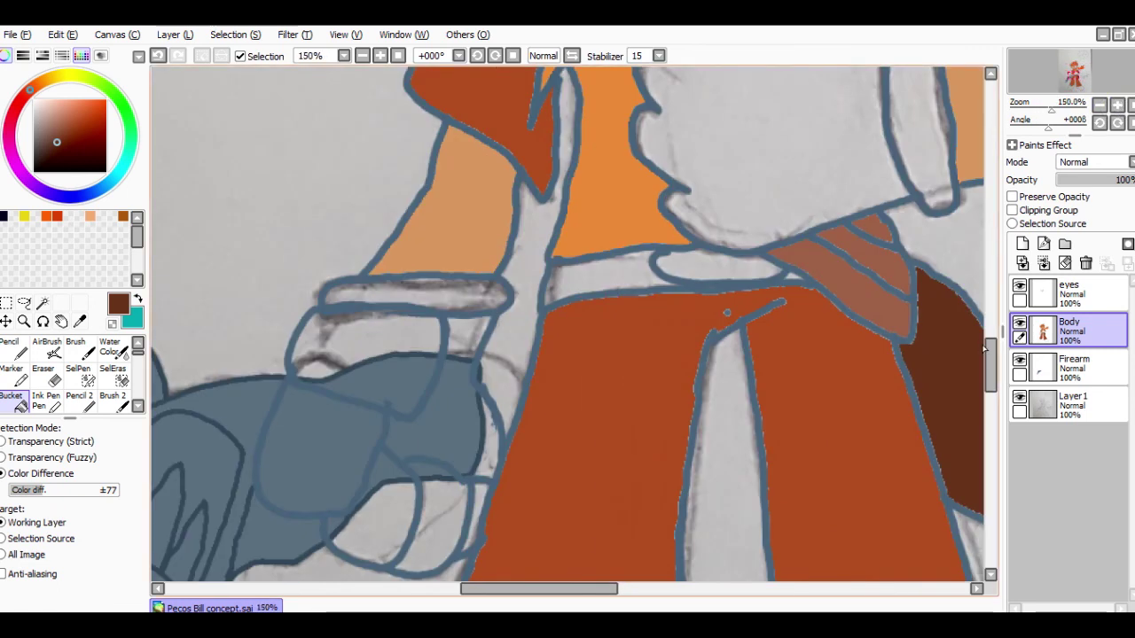
left_click(159, 56)
left_click(159, 55)
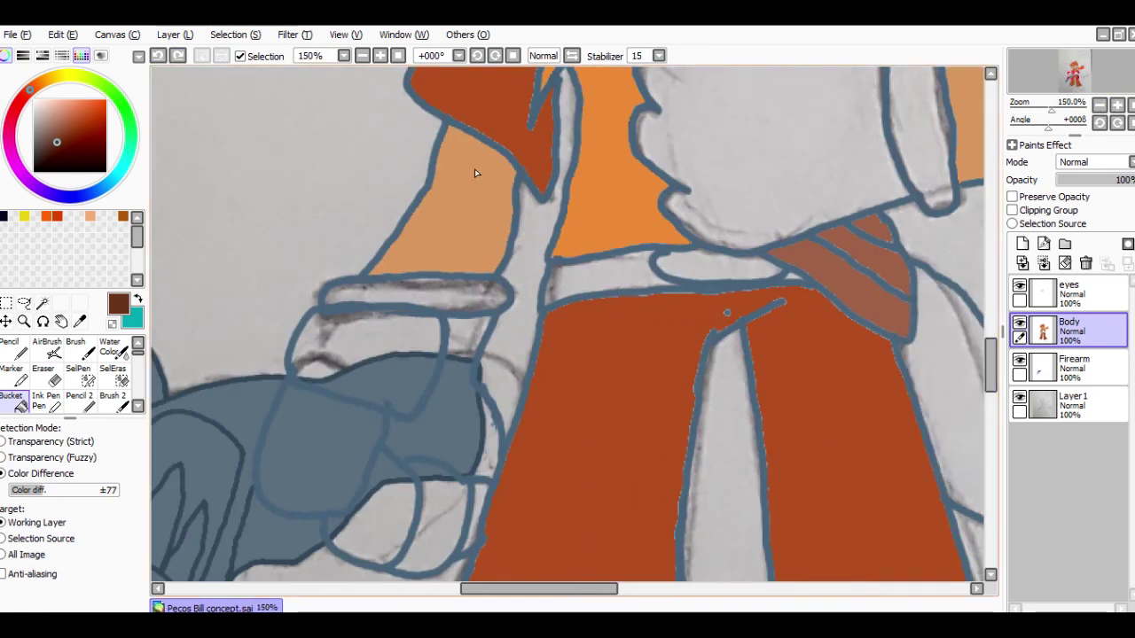
left_click(1101, 105)
left_click(1101, 105)
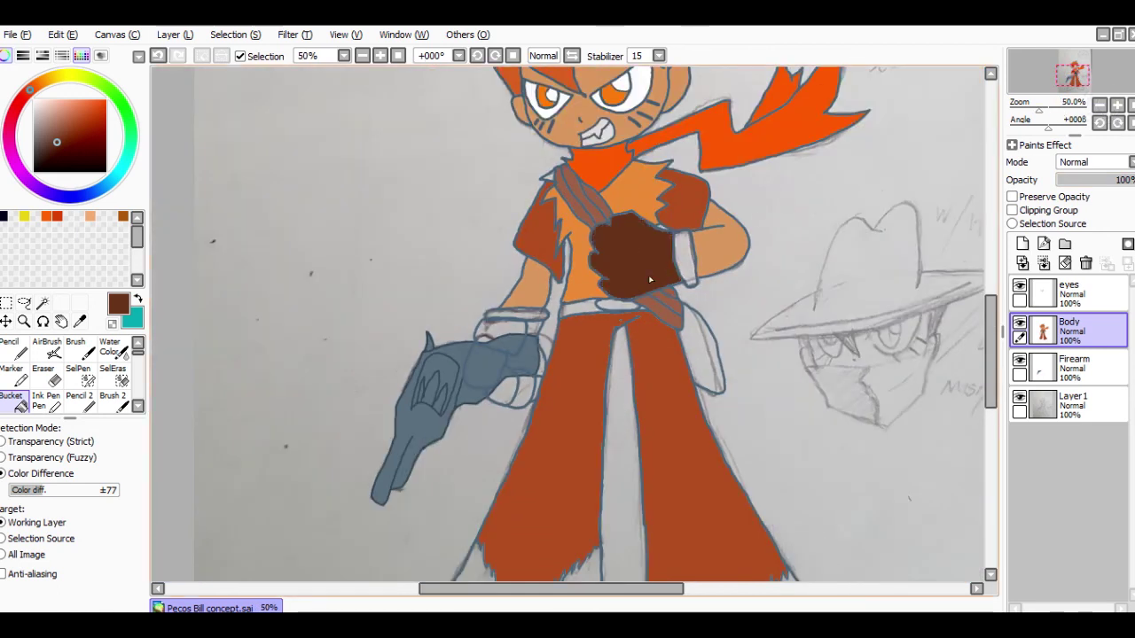
left_click(158, 56)
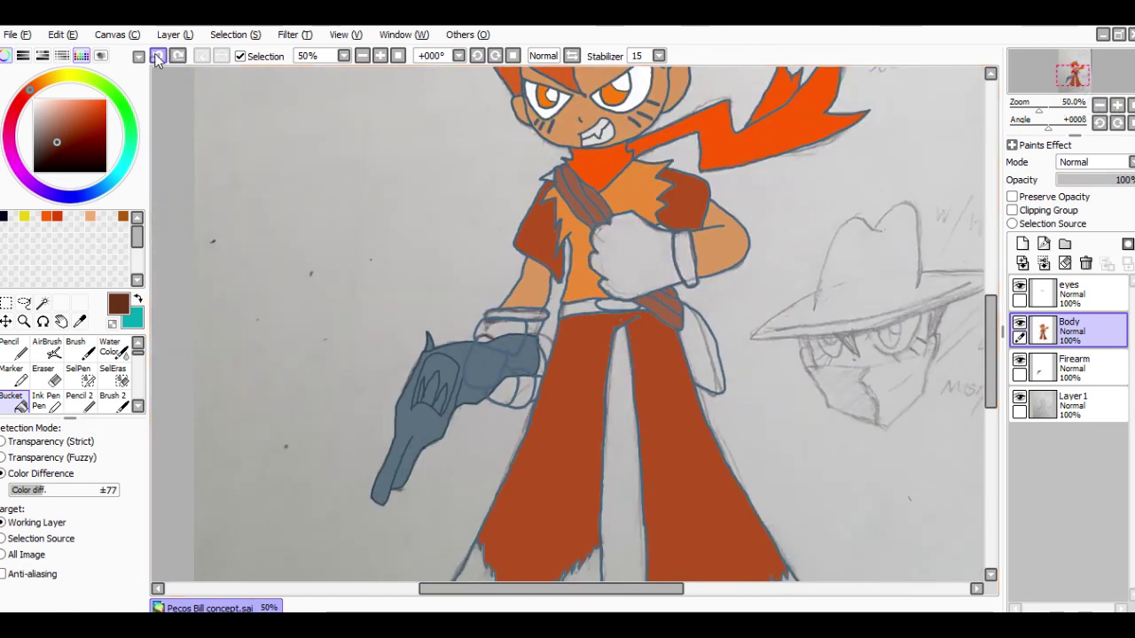
Step: Mix a golden yellow and fill the raised glove and its cuff on the Body layer
left_click(73, 106)
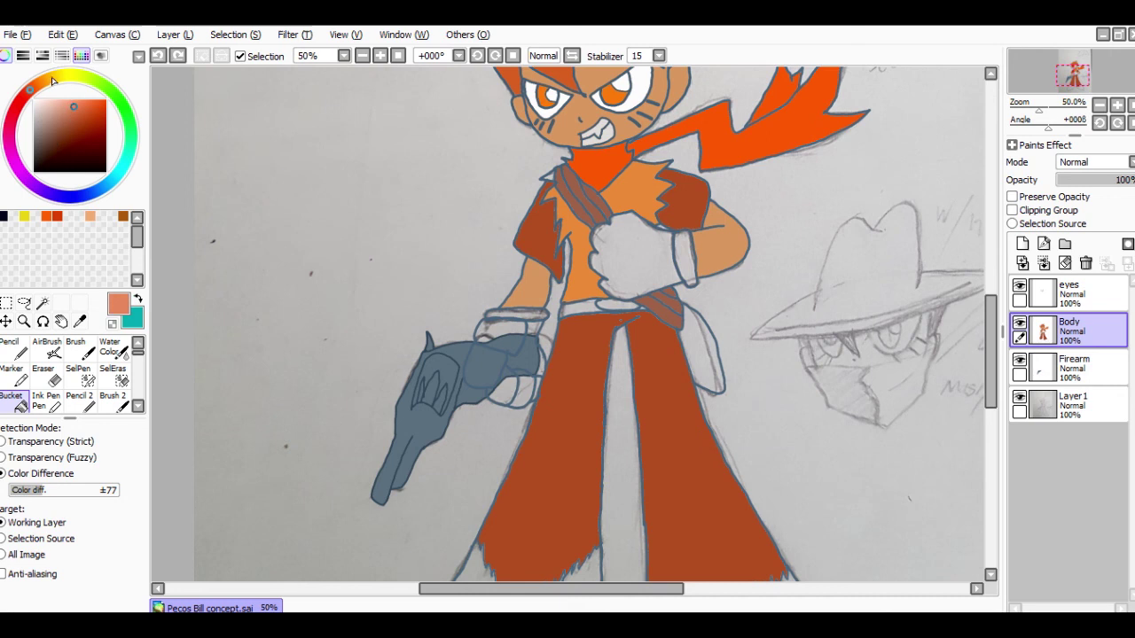
left_click(50, 80)
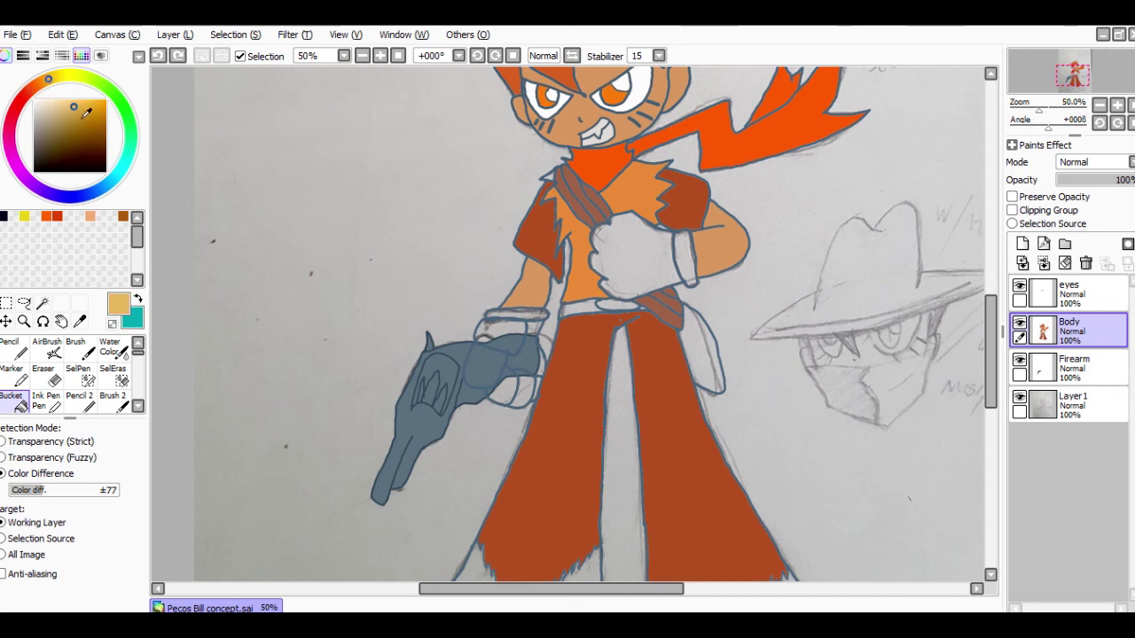
left_click_drag(86, 112, 90, 106)
left_click(89, 105)
left_click(635, 262)
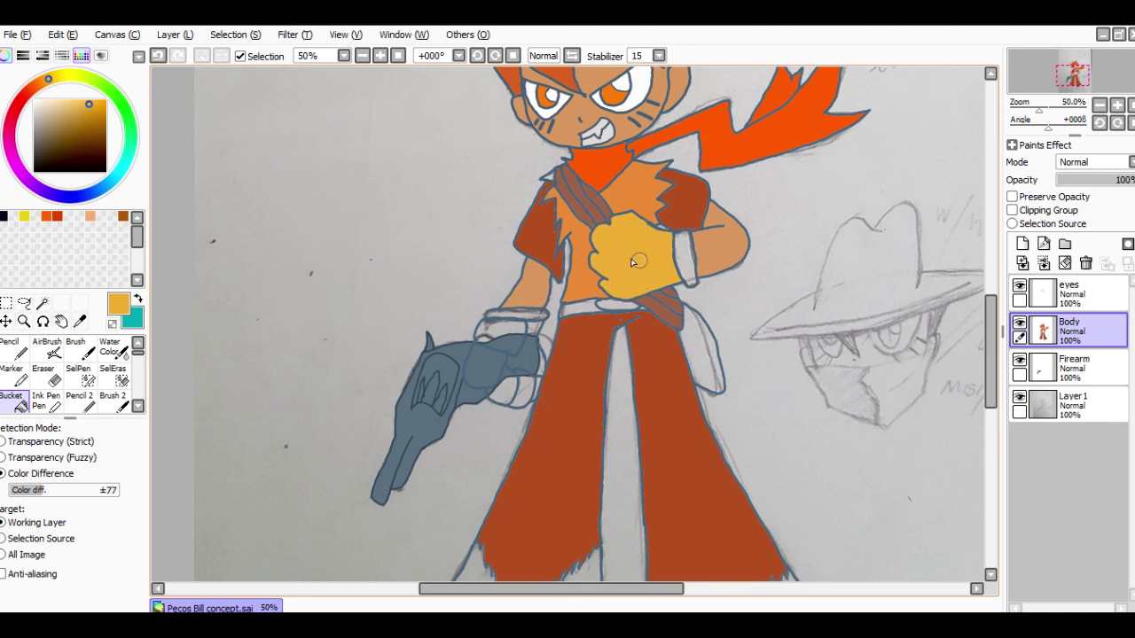
left_click(689, 259)
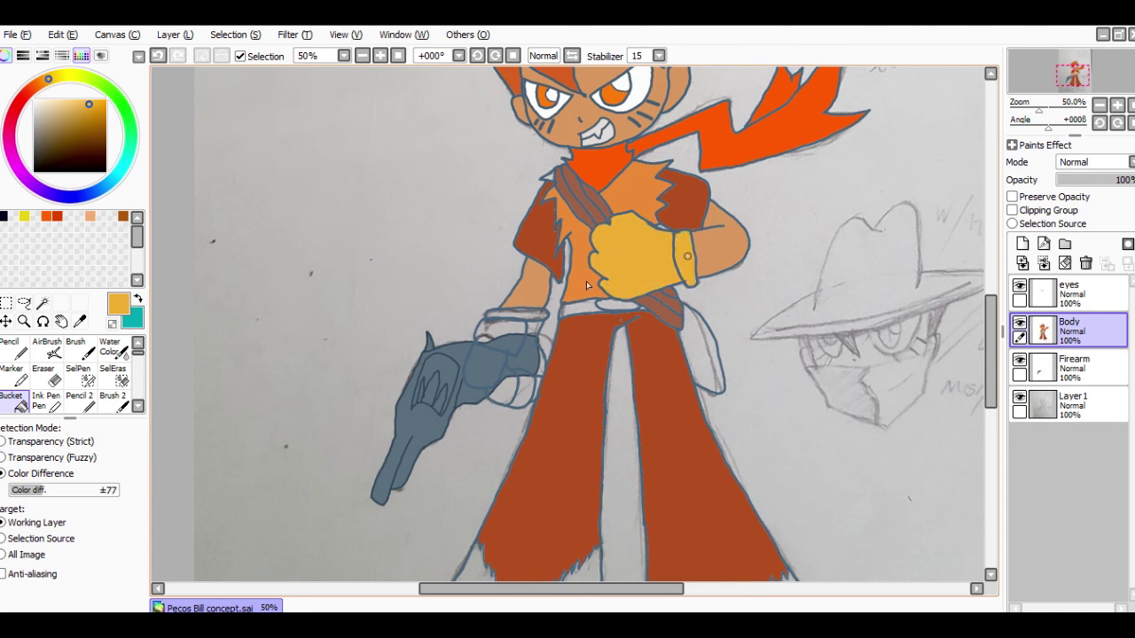
Step: Fill the back, thumb and finger sections of the glove holding the revolver with the same golden yellow
left_click(496, 333)
left_click(484, 371)
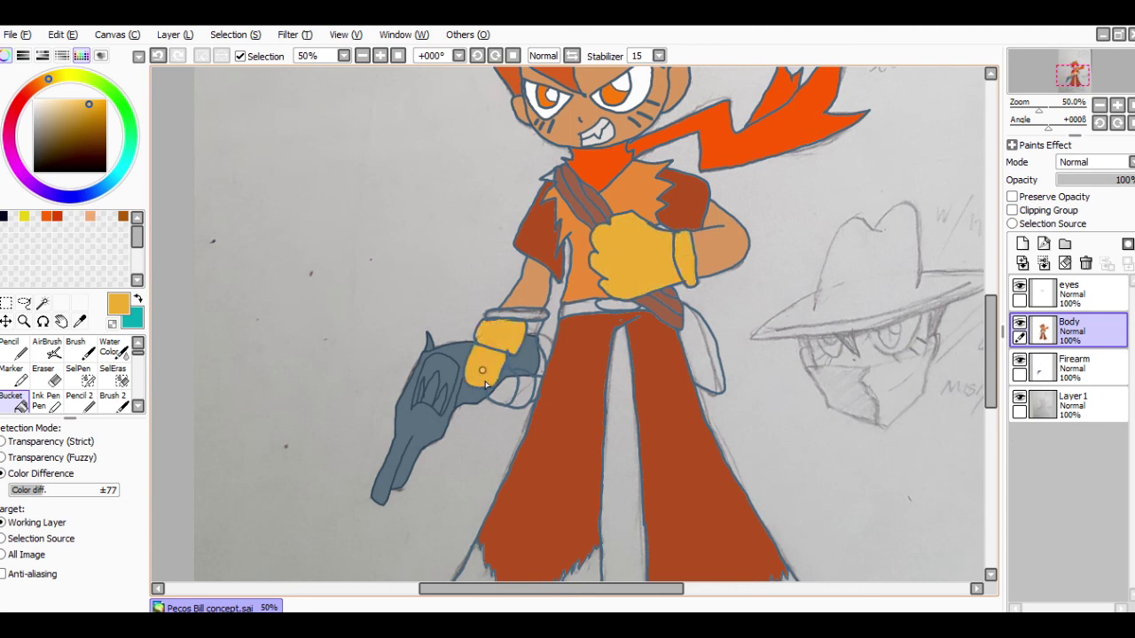
left_click(522, 390)
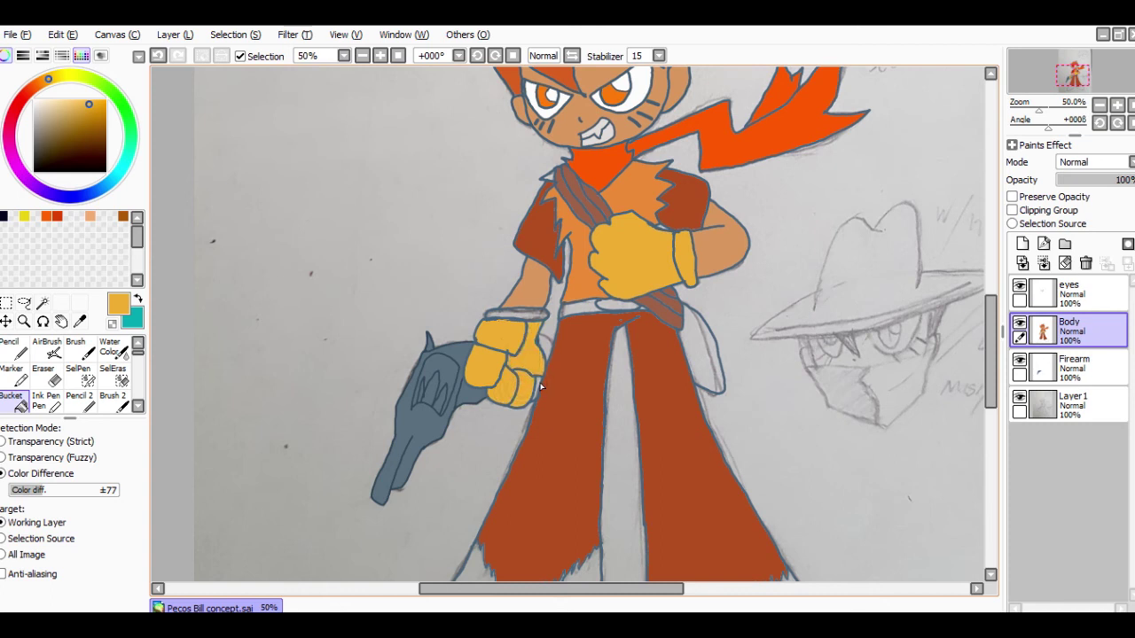
left_click(541, 386)
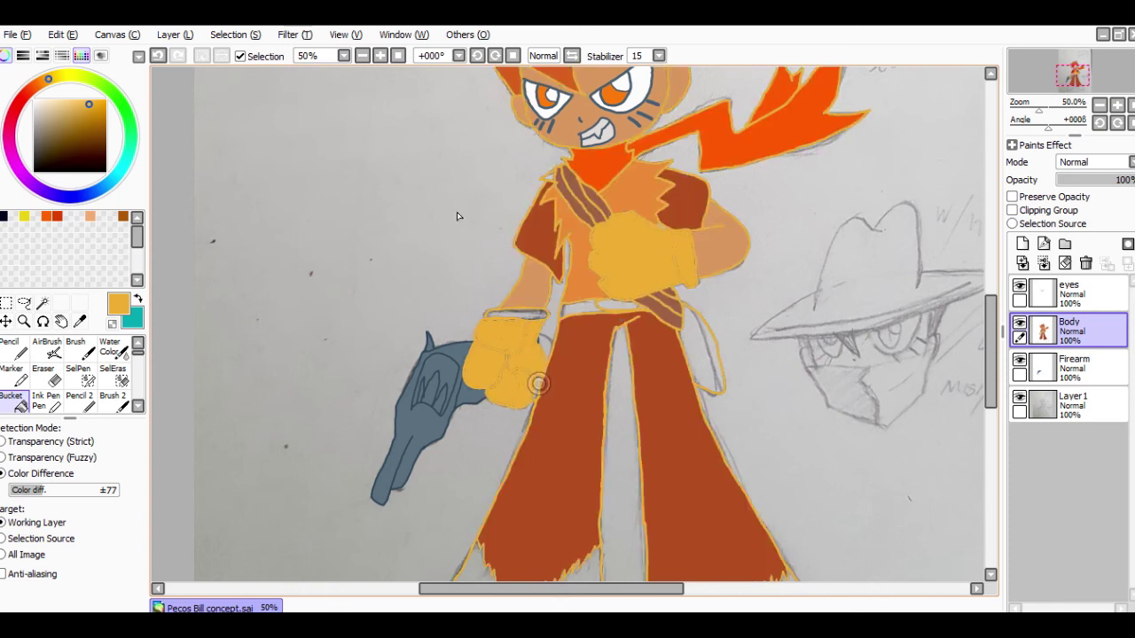
left_click(158, 56)
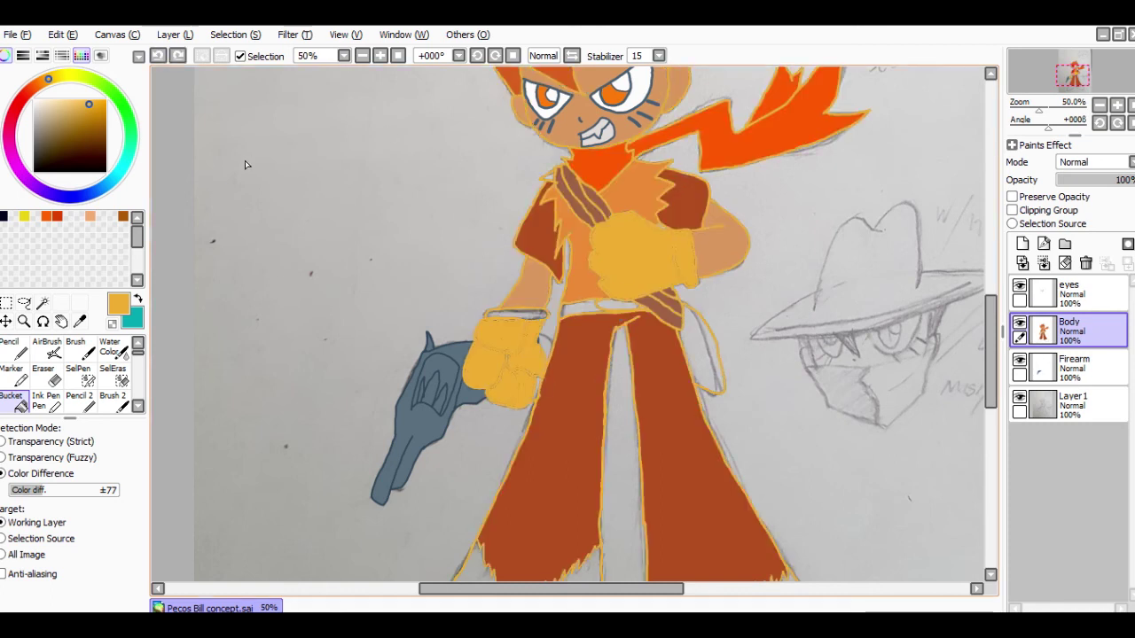
left_click(158, 56)
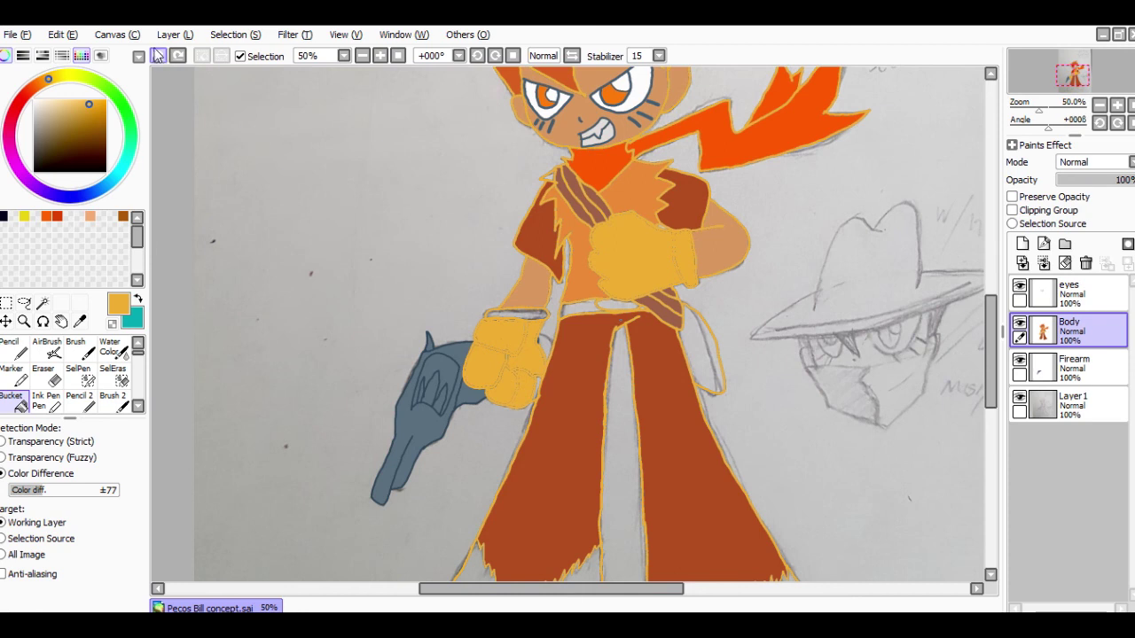
Step: Fill the cuff and the last small finger section of the glove holding the revolver with golden yellow
left_click(521, 317)
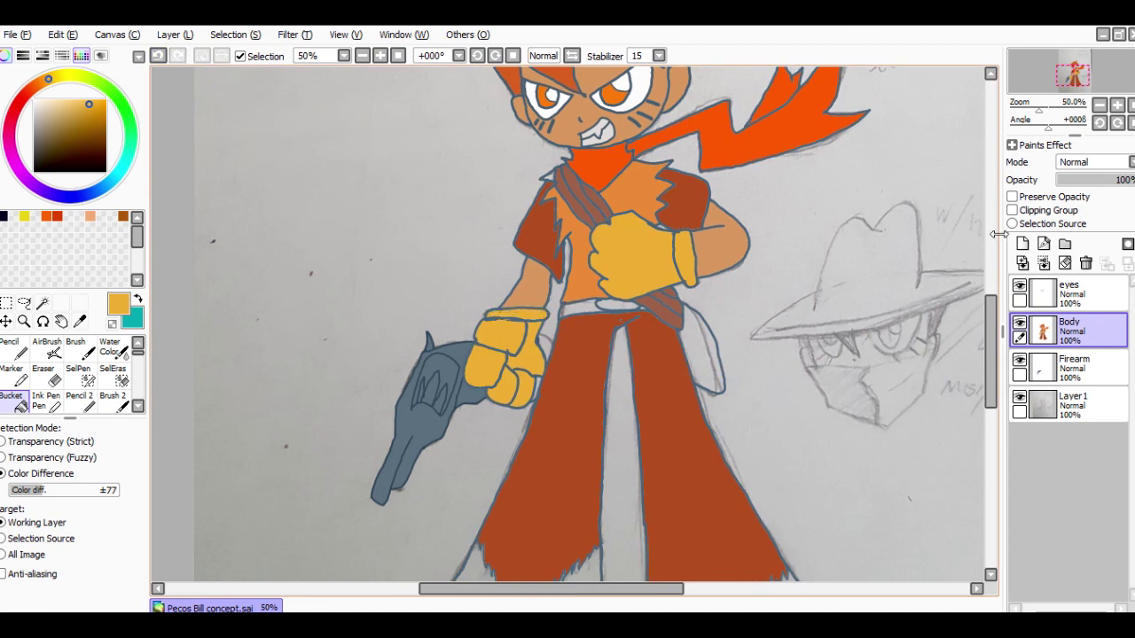
left_click(1120, 105)
left_click(1120, 105)
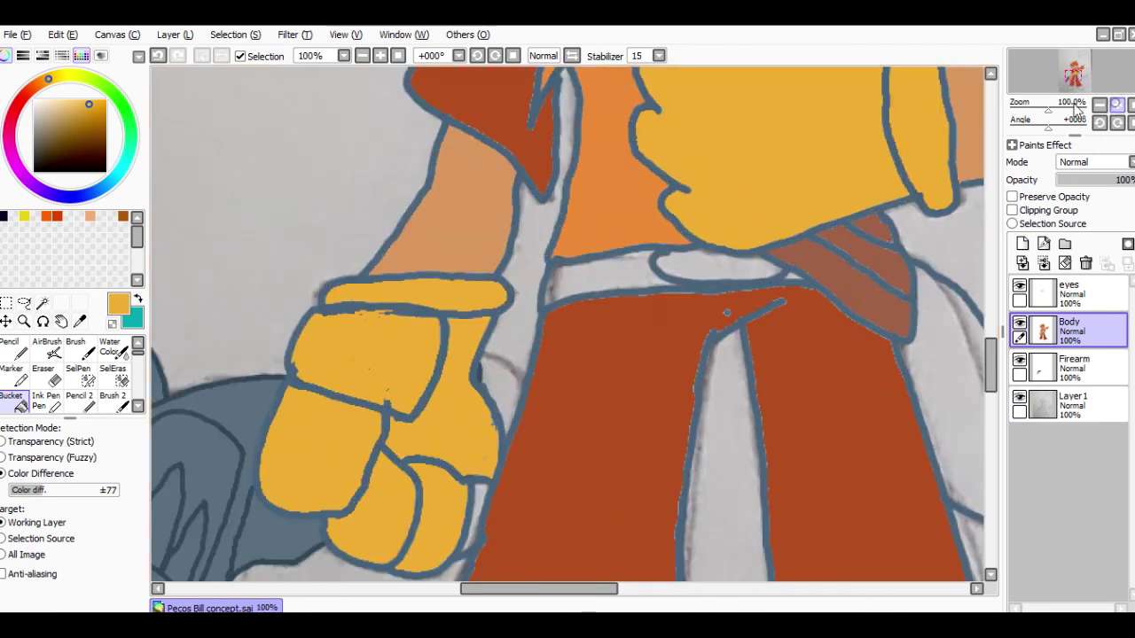
left_click(475, 493)
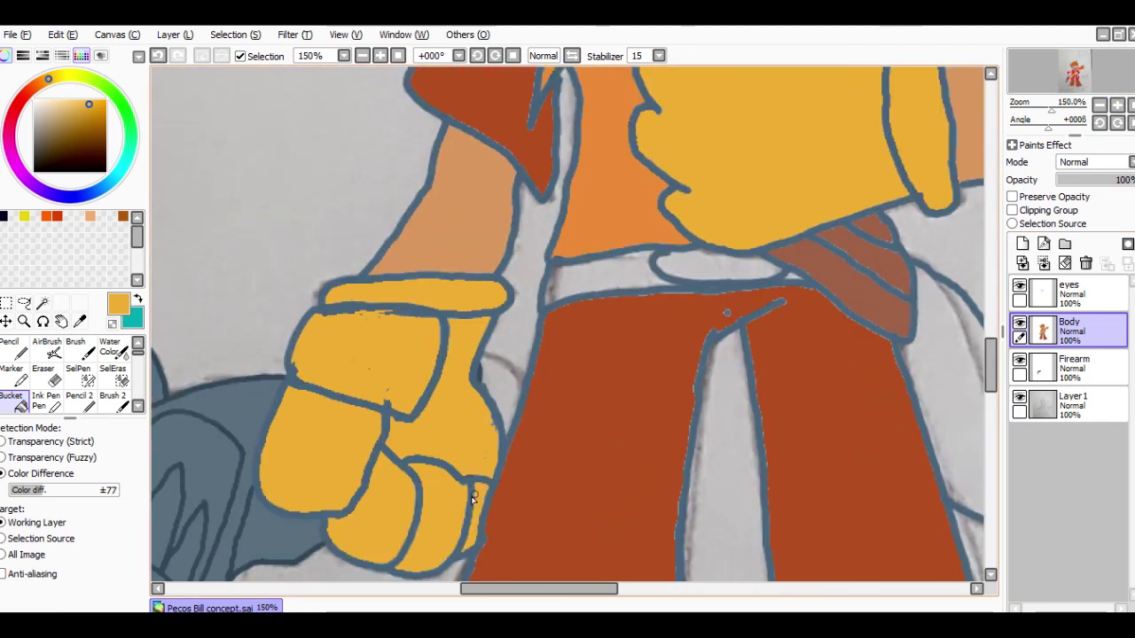
Step: Test the golden yellow on the upper front of the shirt and undo the fill
left_click(1101, 105)
left_click(1100, 105)
left_click(1101, 105)
left_click(1101, 106)
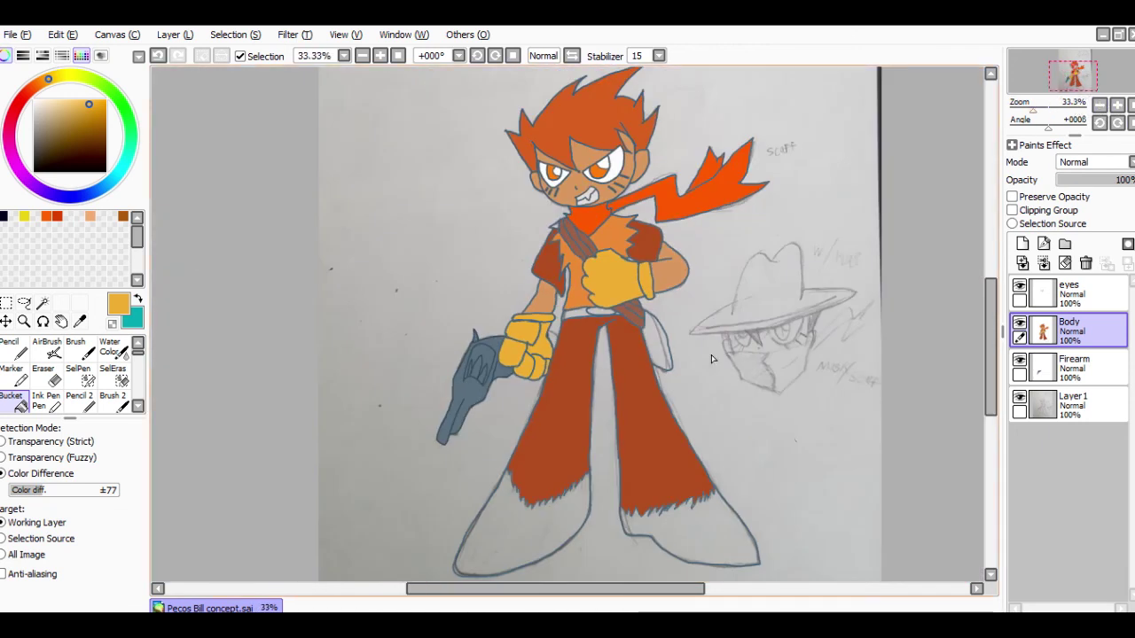
left_click(604, 234)
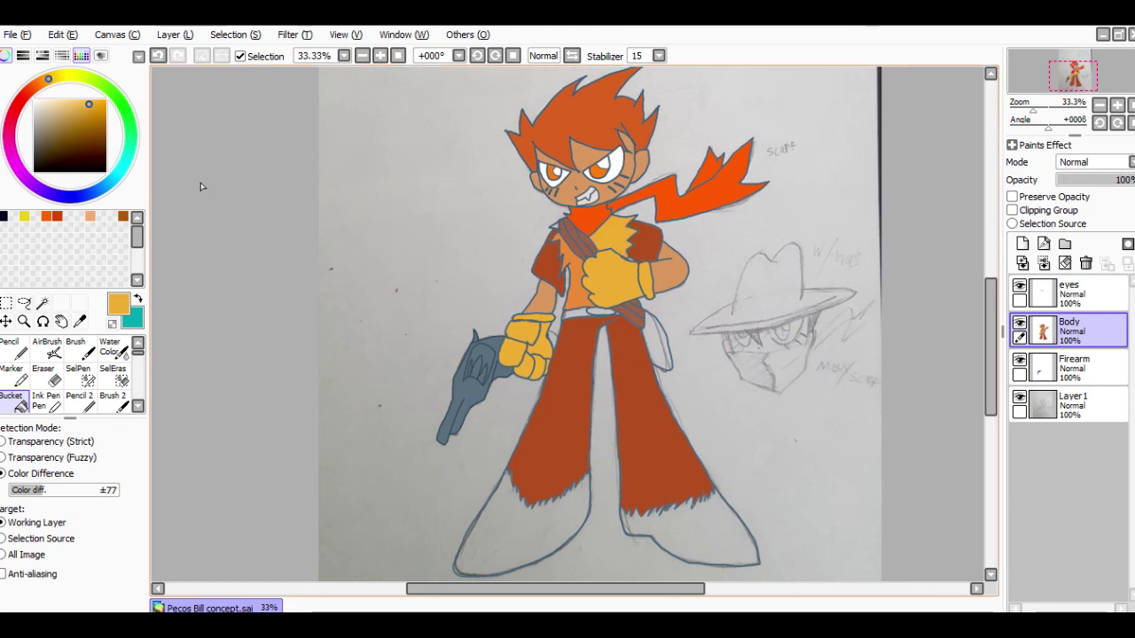
left_click(159, 56)
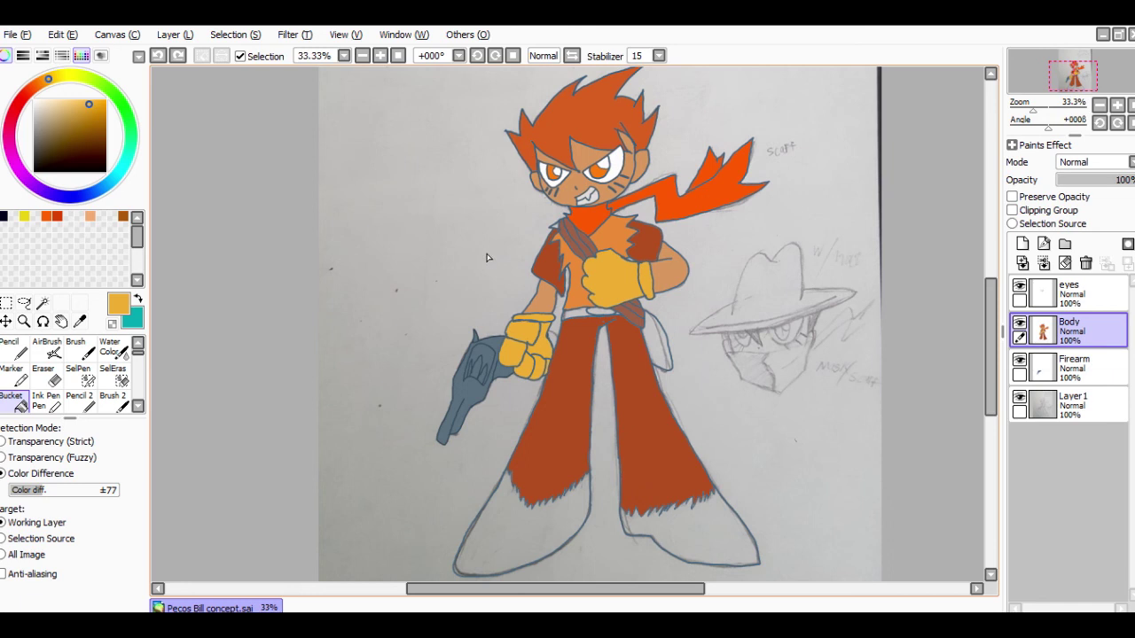
Step: Fill the shape hanging at the hip with a dark golden brown and both boots with a more muted shade of it
left_click(87, 124)
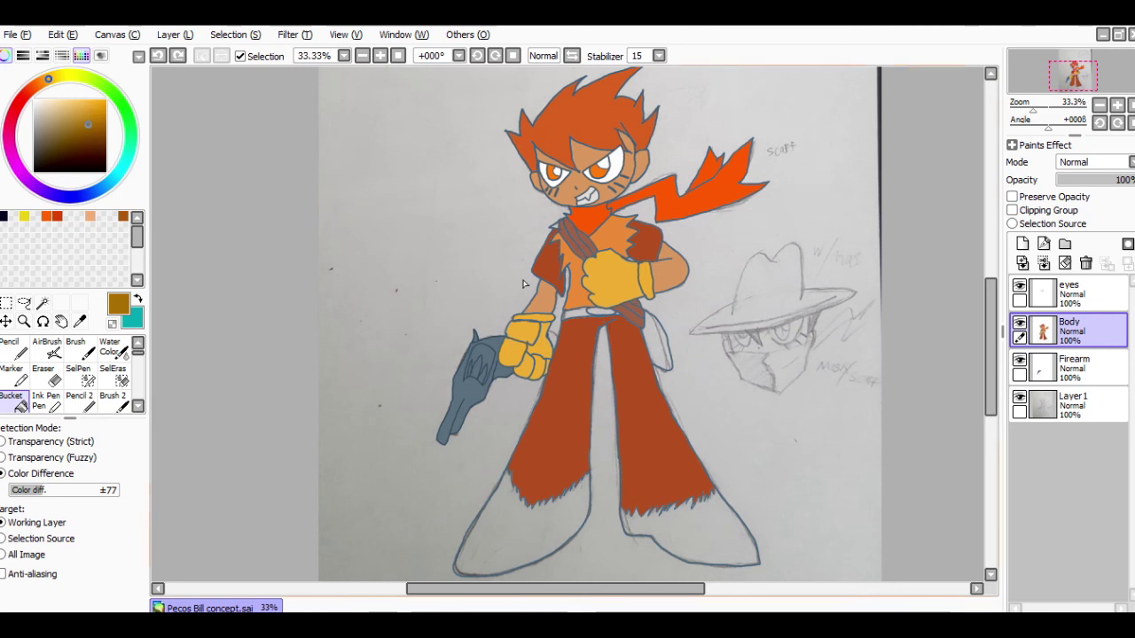
left_click(648, 346)
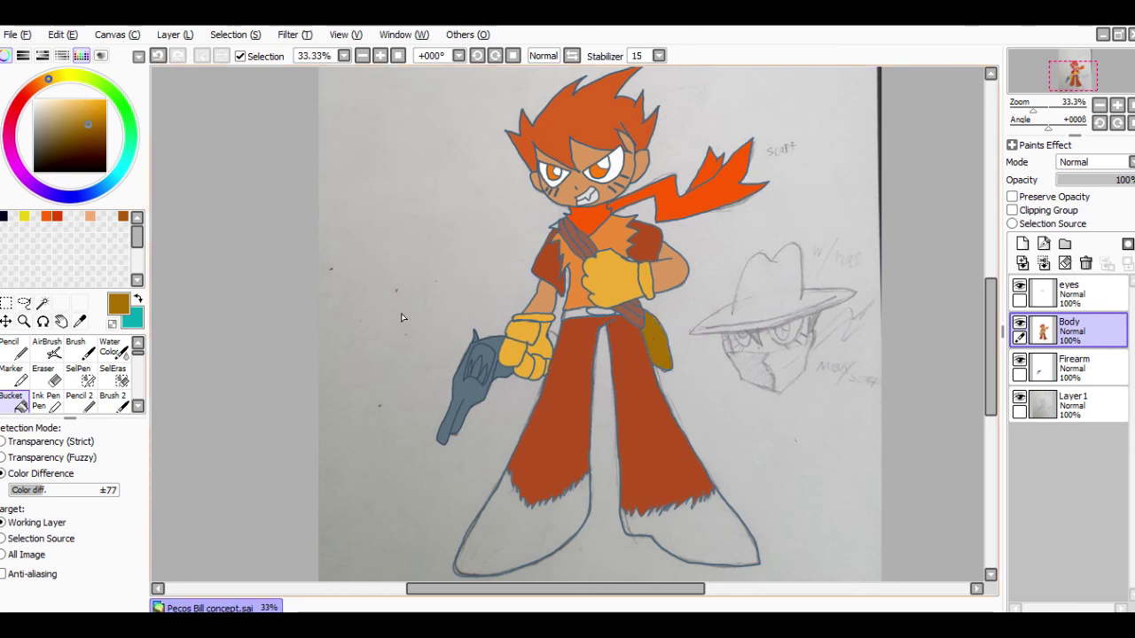
left_click_drag(71, 140, 72, 121)
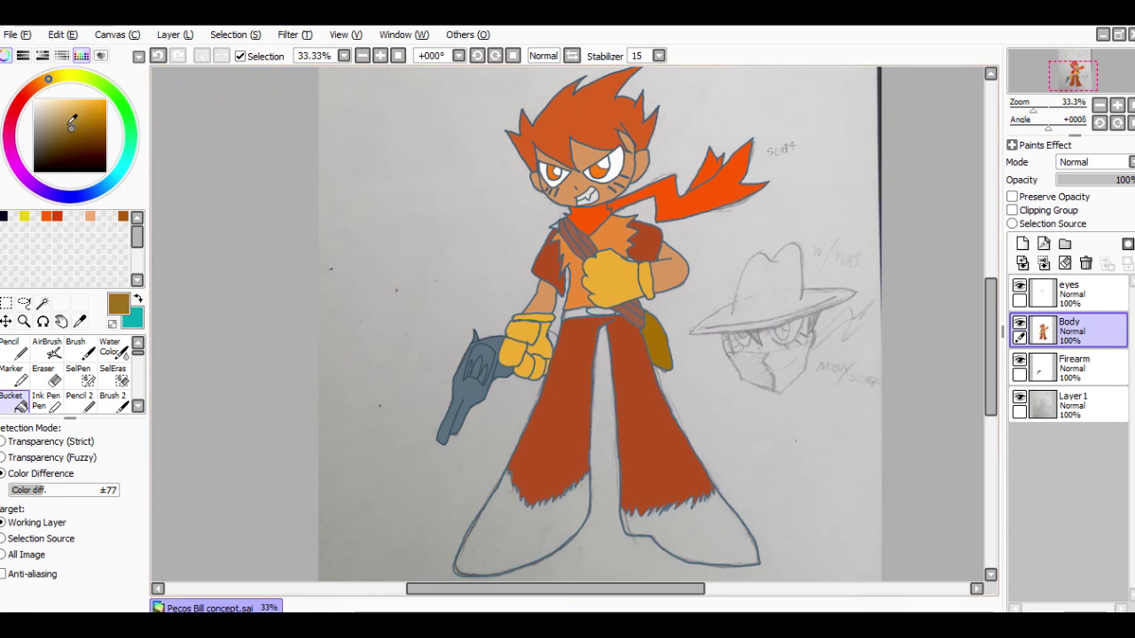
left_click(513, 528)
left_click(684, 544)
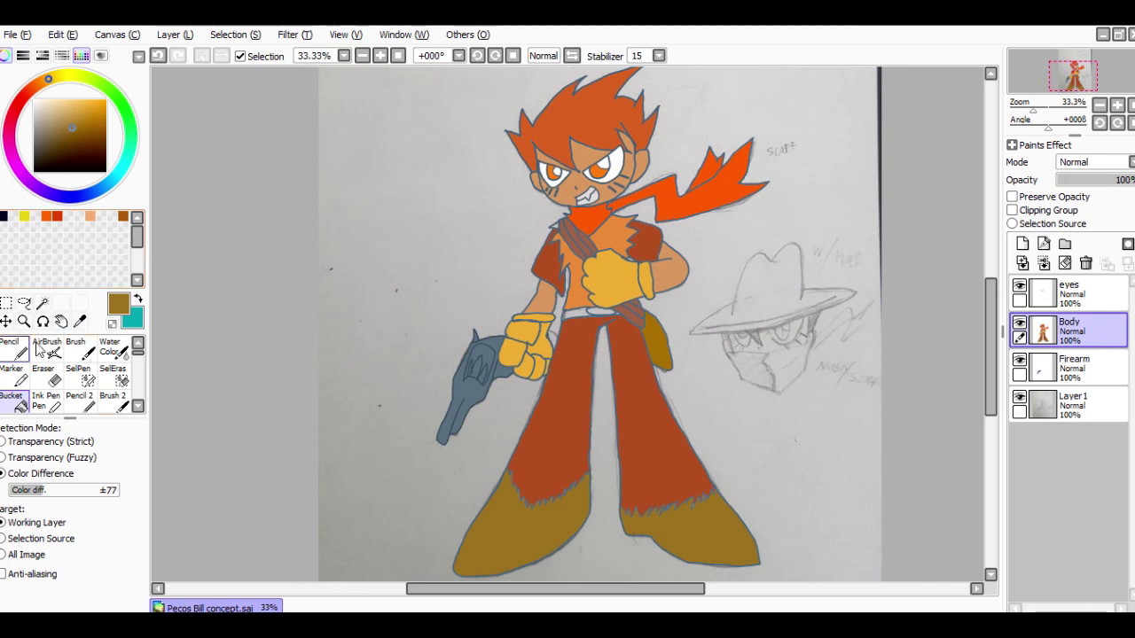
Step: Sample the scarf's orange-red and bucket-fill the belt section beside the buckle on the Body layer
left_click(79, 321)
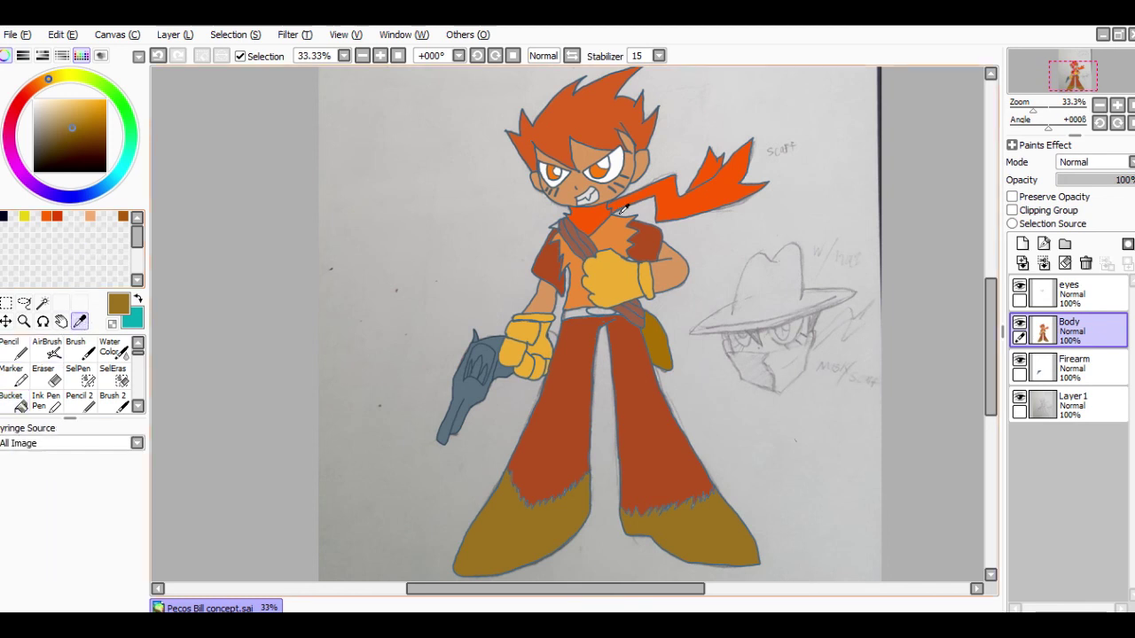
left_click(584, 220)
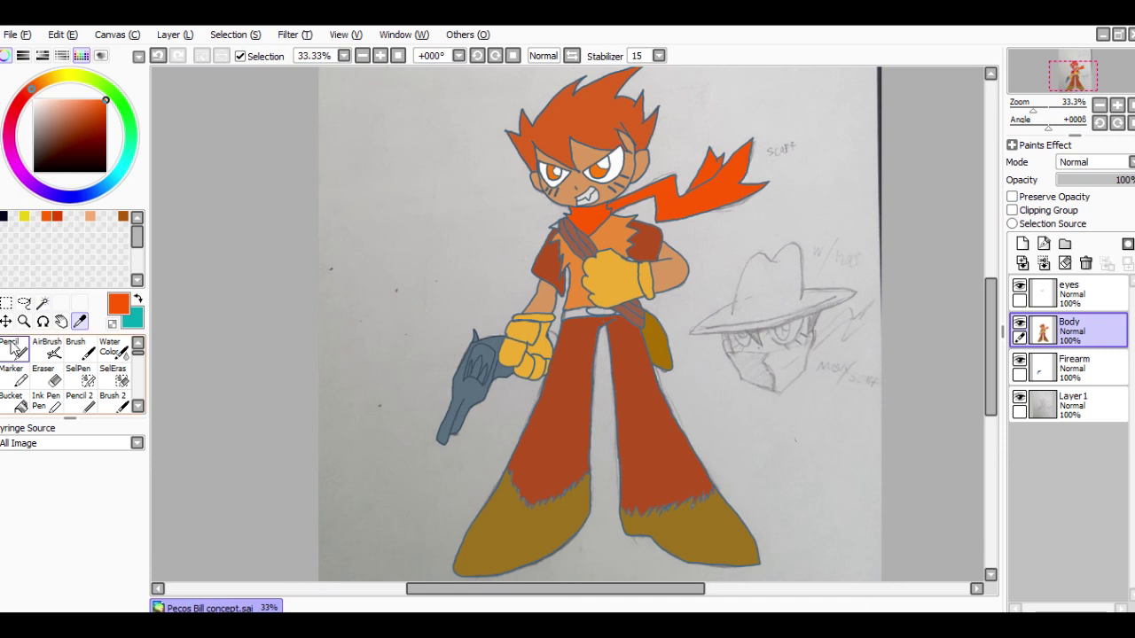
left_click(15, 403)
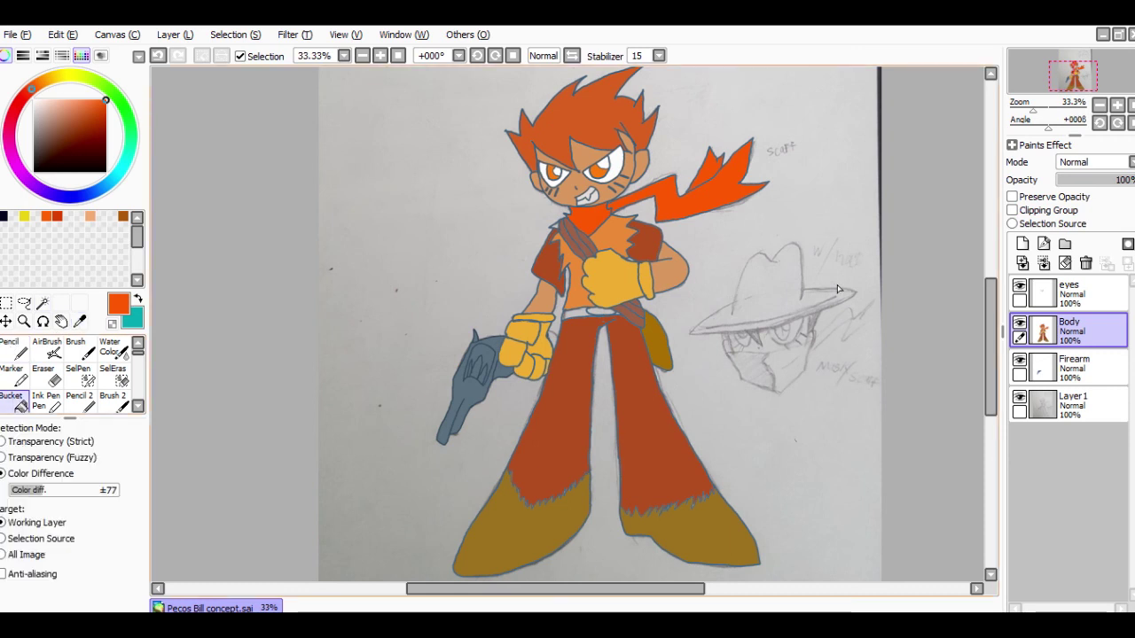
left_click(1117, 123)
left_click(1120, 105)
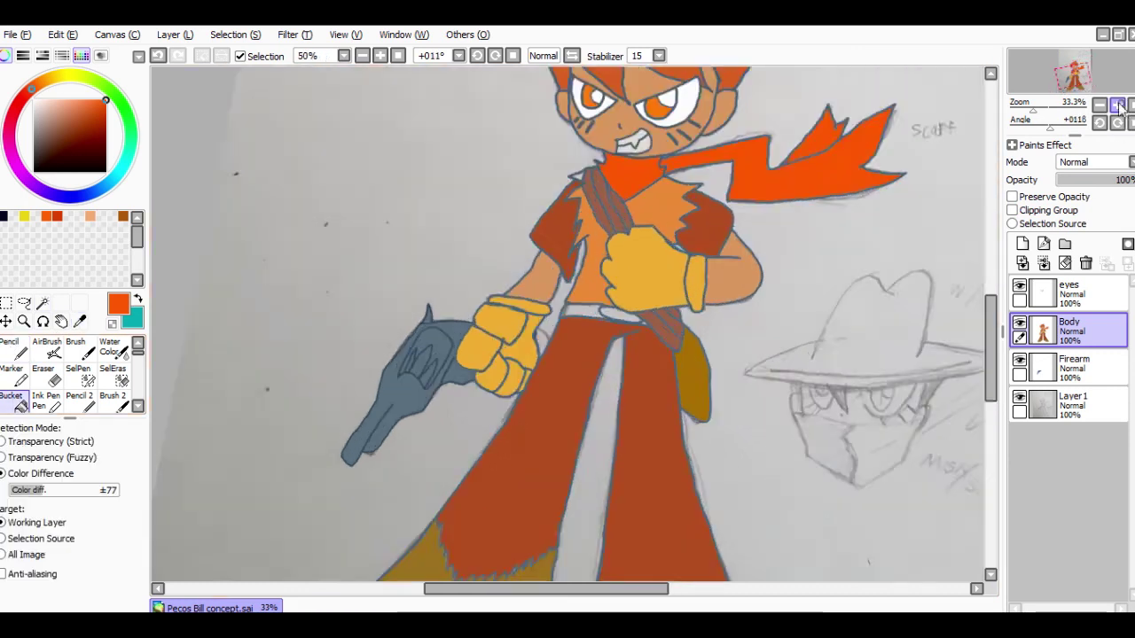
left_click(1119, 104)
left_click(1119, 104)
left_click(1119, 105)
left_click(586, 282)
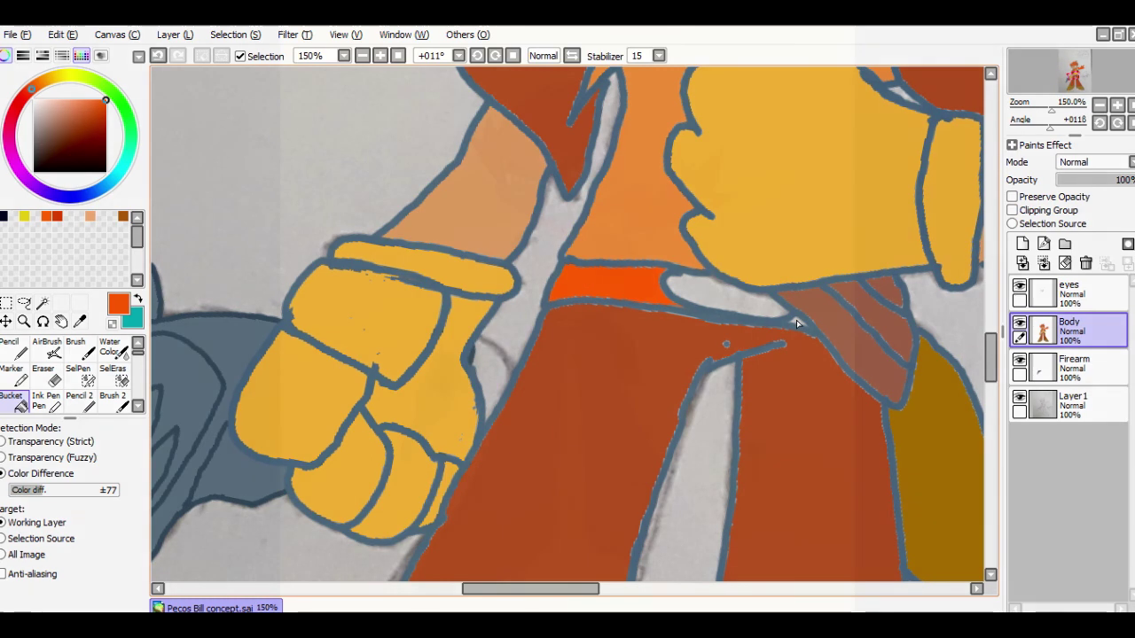
Step: Mix a strong, saturated yellow as the fill colour
left_click(97, 148)
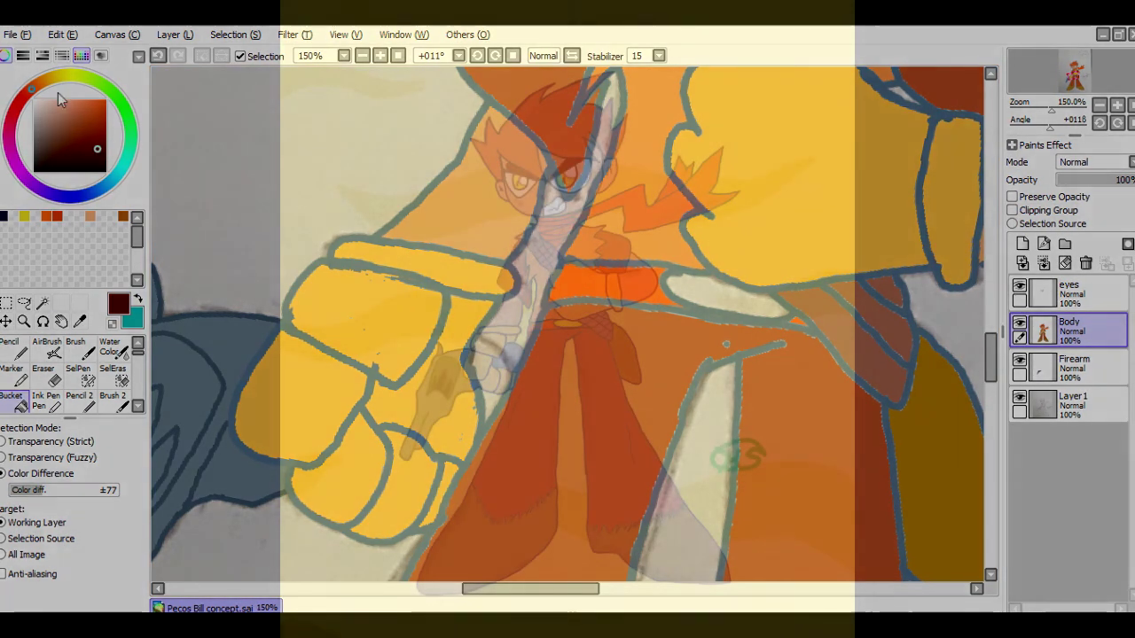
left_click(63, 75)
left_click(81, 106)
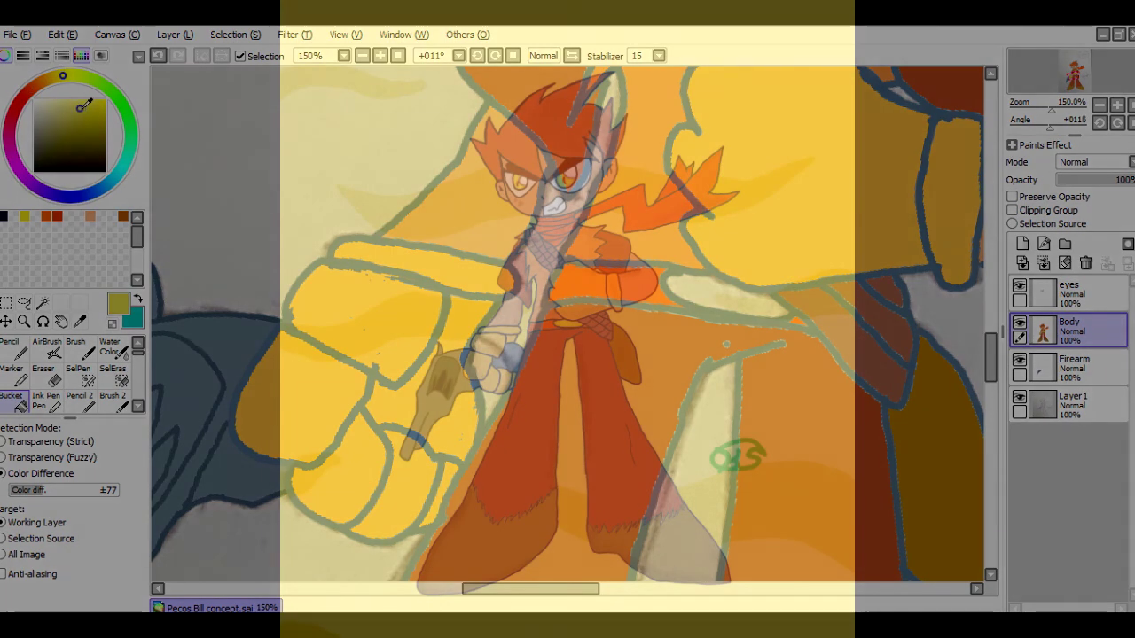
left_click(103, 104)
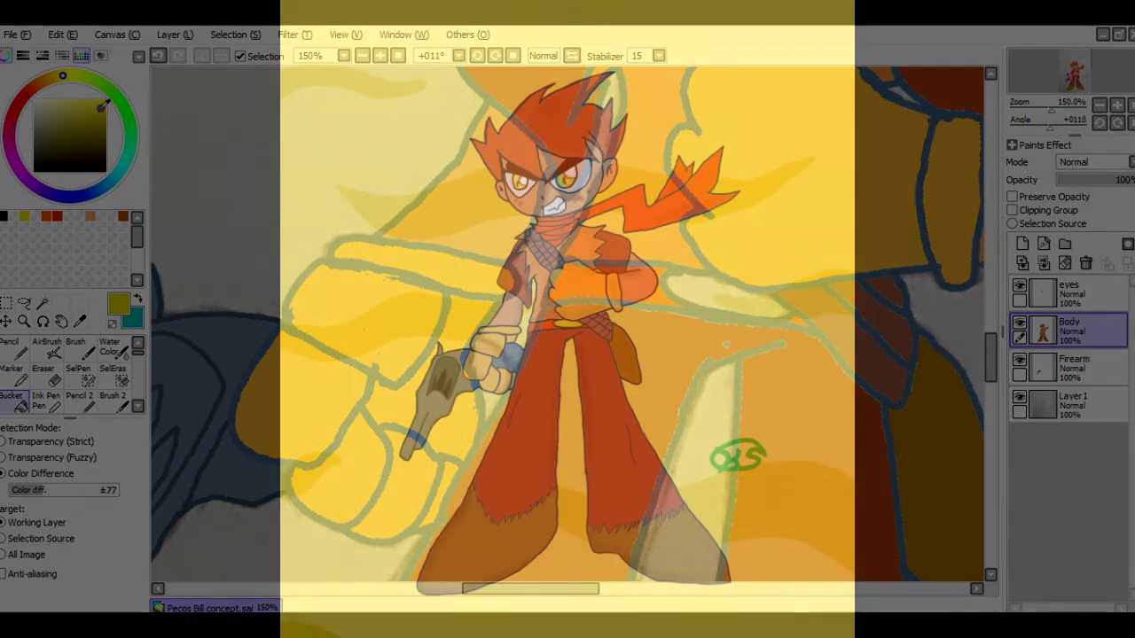